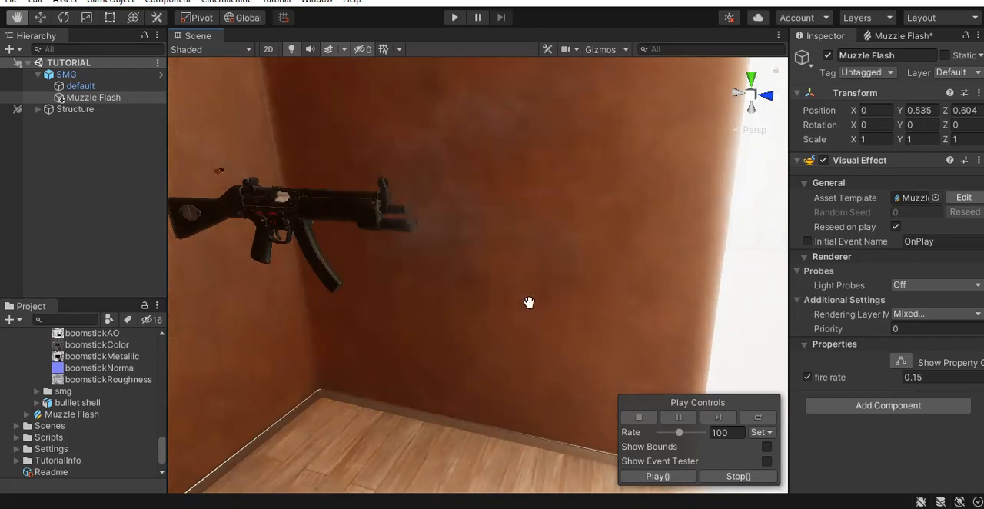
- Examine the muzzle flash effect on the SMG from several angles and distances in the scene
{"action": "scroll", "coordinate": [92, 384], "scroll_direction": "up", "scroll_amount": 5}
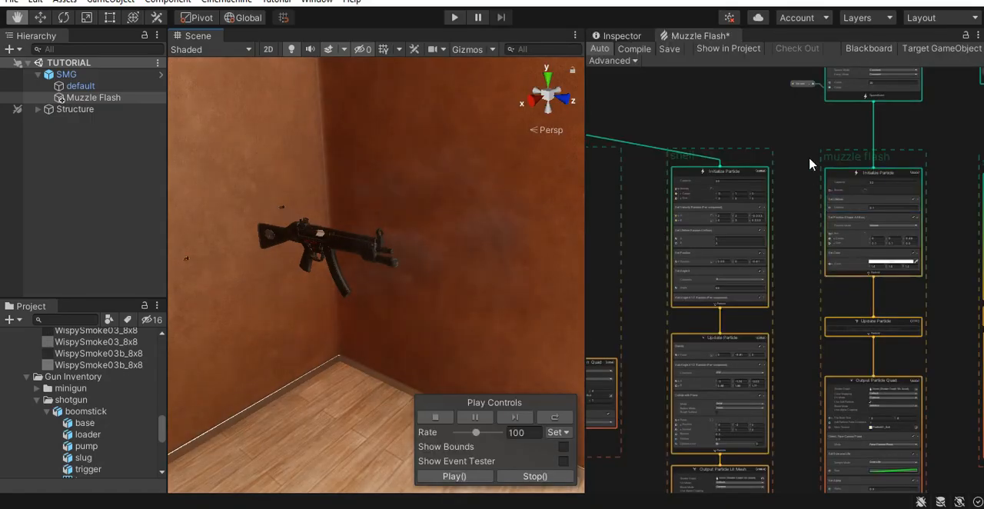
{"action": "middle_click_drag", "start_coordinate": [927, 211], "coordinate": [887, 251]}
{"action": "middle_click_drag", "start_coordinate": [902, 211], "coordinate": [733, 220]}
{"action": "middle_click_drag", "start_coordinate": [762, 191], "coordinate": [983, 179]}
{"action": "scroll", "coordinate": [643, 145], "scroll_direction": "down", "scroll_amount": 2}
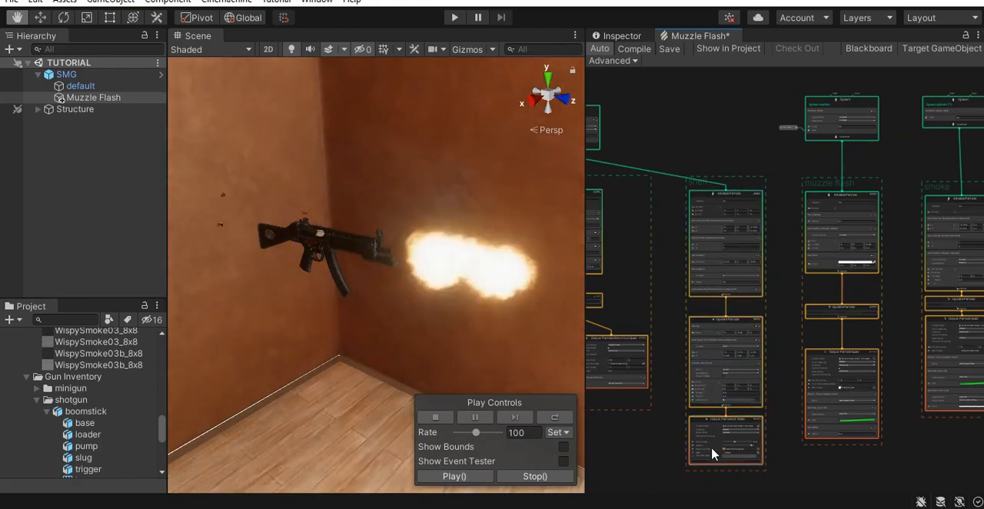
{"action": "middle_click_drag", "start_coordinate": [288, 233], "coordinate": [383, 156]}
{"action": "scroll", "coordinate": [383, 156], "scroll_direction": "up", "scroll_amount": 4}
{"action": "scroll", "coordinate": [384, 156], "scroll_direction": "down", "scroll_amount": 5}
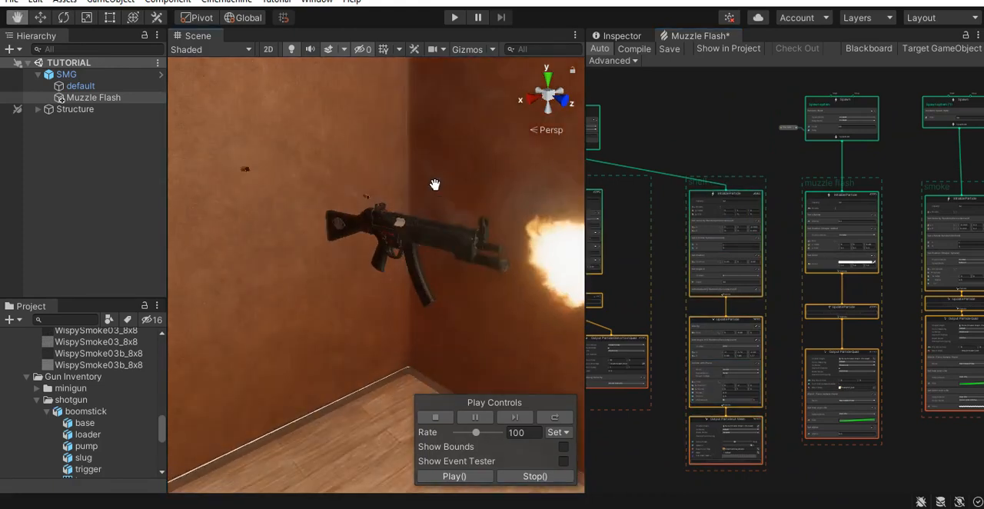
{"action": "middle_click_drag", "start_coordinate": [507, 269], "coordinate": [487, 262]}
{"action": "right_click_drag", "start_coordinate": [488, 261], "coordinate": [568, 298]}
{"action": "middle_click_drag", "start_coordinate": [338, 192], "coordinate": [435, 260]}
{"action": "scroll", "coordinate": [435, 260], "scroll_direction": "down", "scroll_amount": 2}
{"action": "right_click_drag", "start_coordinate": [435, 260], "coordinate": [428, 226]}
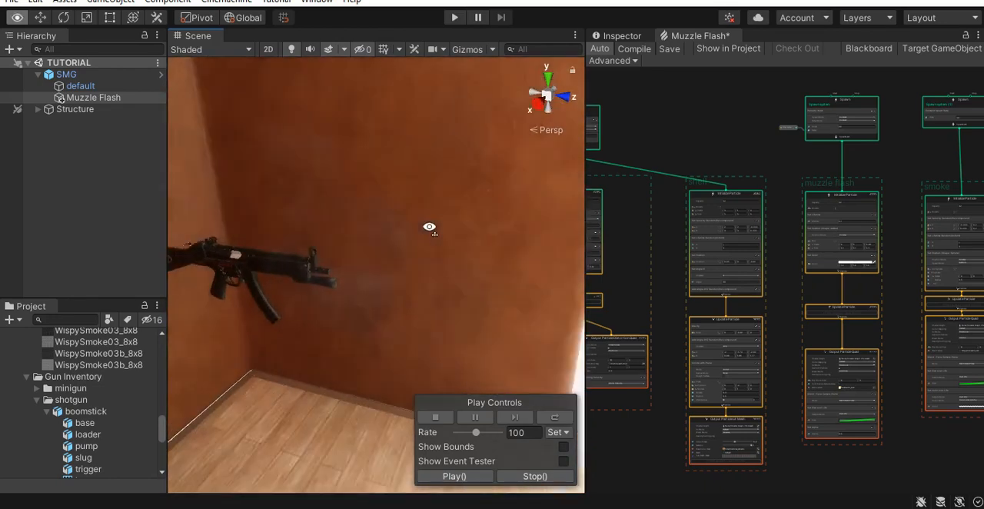
{"action": "middle_click_drag", "start_coordinate": [428, 226], "coordinate": [384, 277]}
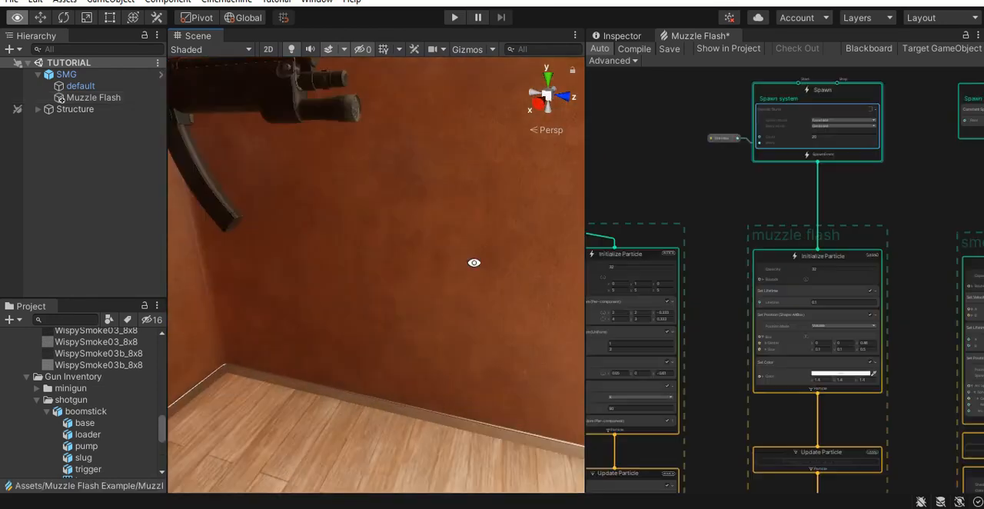
{"action": "right_click_drag", "start_coordinate": [472, 266], "coordinate": [169, 386]}
{"action": "right_click_drag", "start_coordinate": [372, 237], "coordinate": [434, 308]}
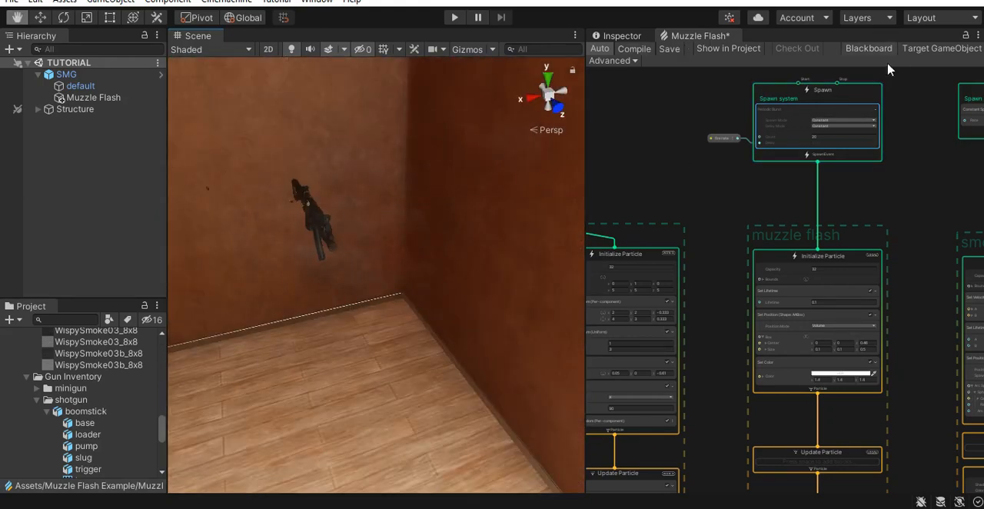
- Check the fire rate property in the Muzzle Flash blackboard and the spawn burst settings, closing the blackboard when finished
{"action": "left_click", "coordinate": [869, 48]}
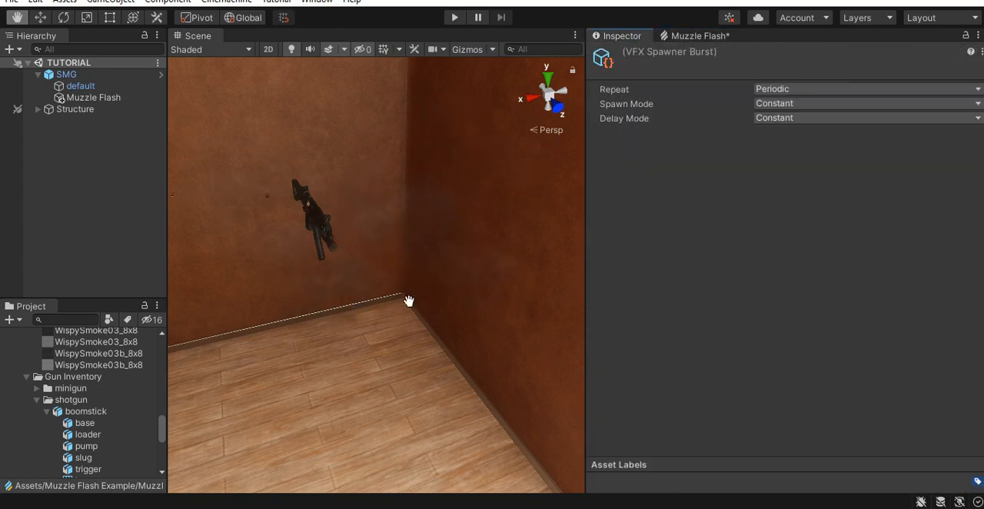
{"action": "right_click_drag", "start_coordinate": [408, 301], "coordinate": [519, 202]}
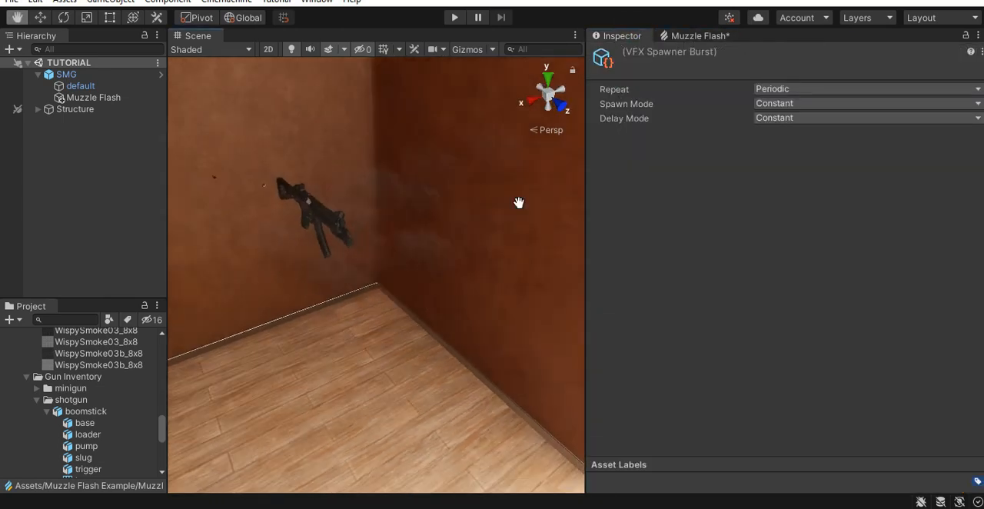
{"action": "left_click", "coordinate": [690, 37]}
{"action": "middle_click_drag", "start_coordinate": [893, 152], "coordinate": [811, 151]}
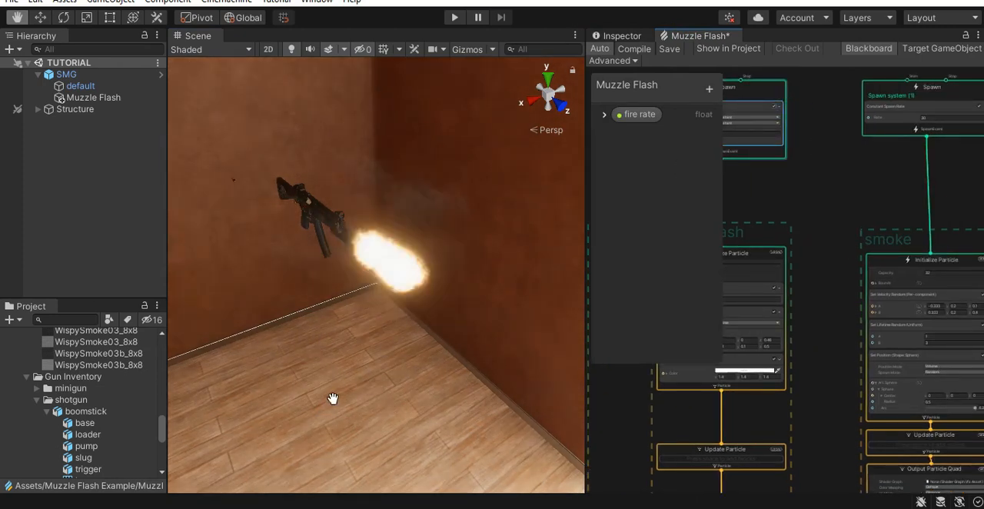
{"action": "left_click_drag", "start_coordinate": [313, 375], "coordinate": [381, 327], "text": "alt"}
{"action": "left_click", "coordinate": [870, 49]}
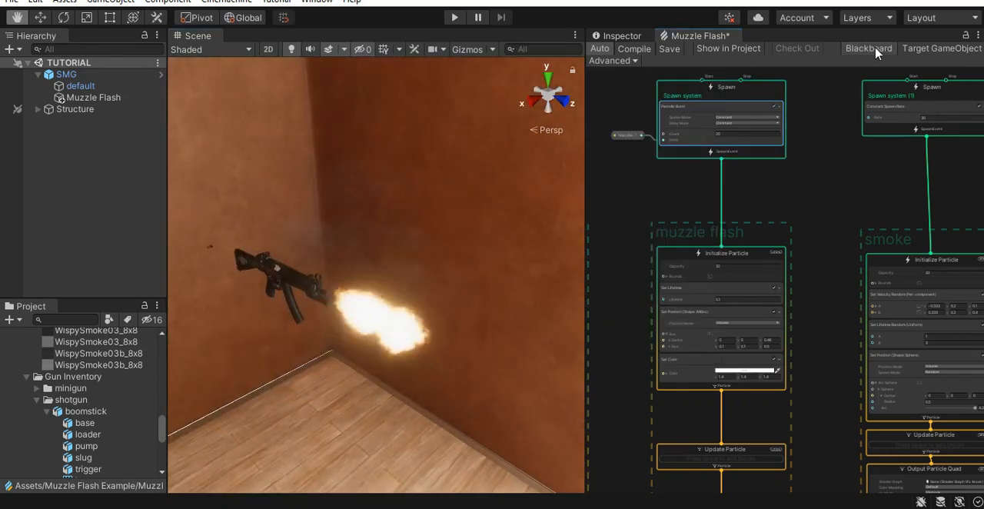
- Inspect the fire and smoke at the gun barrel from close up and from the side
{"action": "left_click_drag", "start_coordinate": [336, 377], "coordinate": [385, 354]}
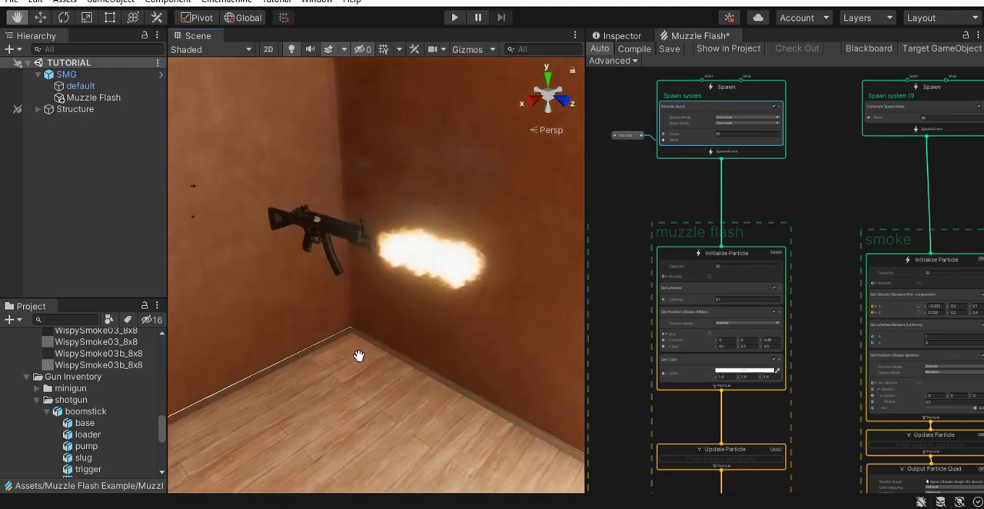
{"action": "right_click_drag", "start_coordinate": [439, 284], "coordinate": [487, 282], "text": "alt"}
{"action": "left_click_drag", "start_coordinate": [487, 281], "coordinate": [510, 279], "text": "alt"}
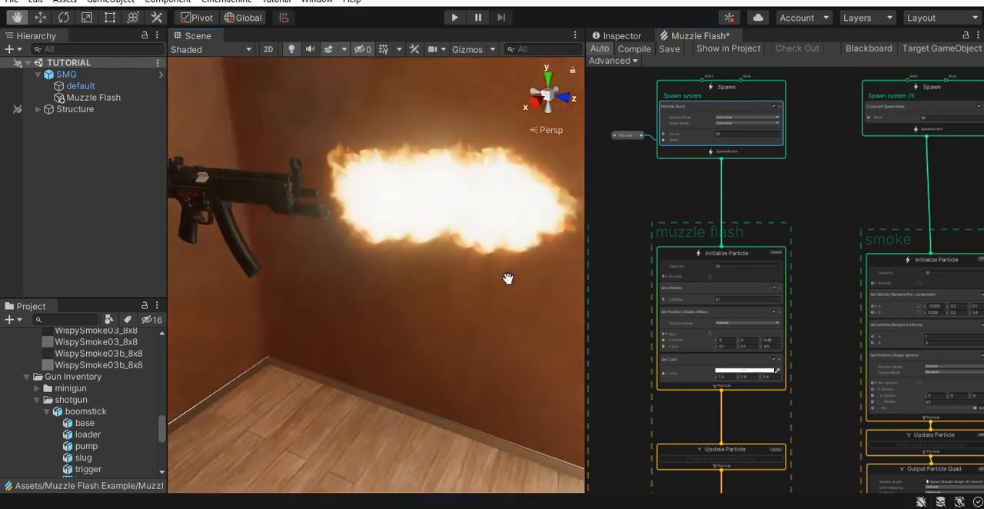
{"action": "right_click_drag", "start_coordinate": [505, 279], "coordinate": [449, 302], "text": "alt"}
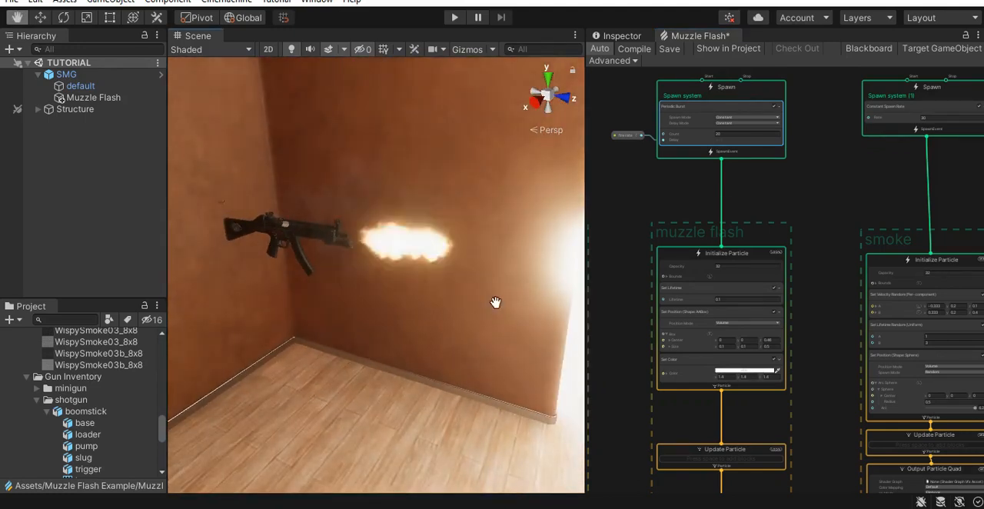
{"action": "left_click_drag", "start_coordinate": [485, 304], "coordinate": [369, 320], "text": "alt"}
{"action": "middle_click_drag", "start_coordinate": [427, 300], "coordinate": [378, 309], "text": "alt"}
{"action": "right_click_drag", "start_coordinate": [427, 300], "coordinate": [483, 300], "text": "alt"}
{"action": "middle_click_drag", "start_coordinate": [484, 300], "coordinate": [418, 329], "text": "alt"}
{"action": "left_click_drag", "start_coordinate": [418, 329], "coordinate": [474, 327], "text": "alt"}
- Raise the alpha in the smoke system's Color over Life gradient to make the smoke denser
{"action": "scroll", "coordinate": [855, 208], "scroll_direction": "down", "scroll_amount": 2}
{"action": "middle_click_drag", "start_coordinate": [855, 208], "coordinate": [732, 177]}
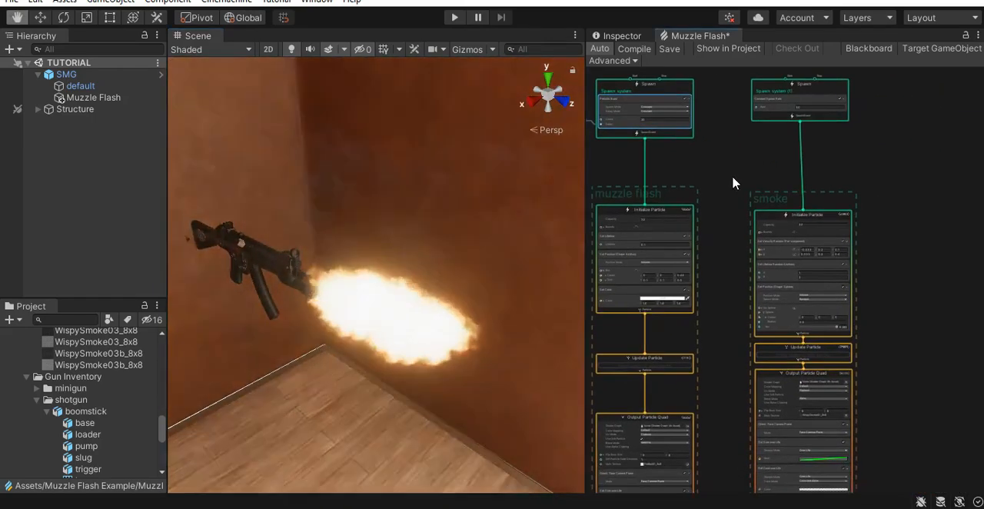
{"action": "scroll", "coordinate": [797, 171], "scroll_direction": "up", "scroll_amount": 5}
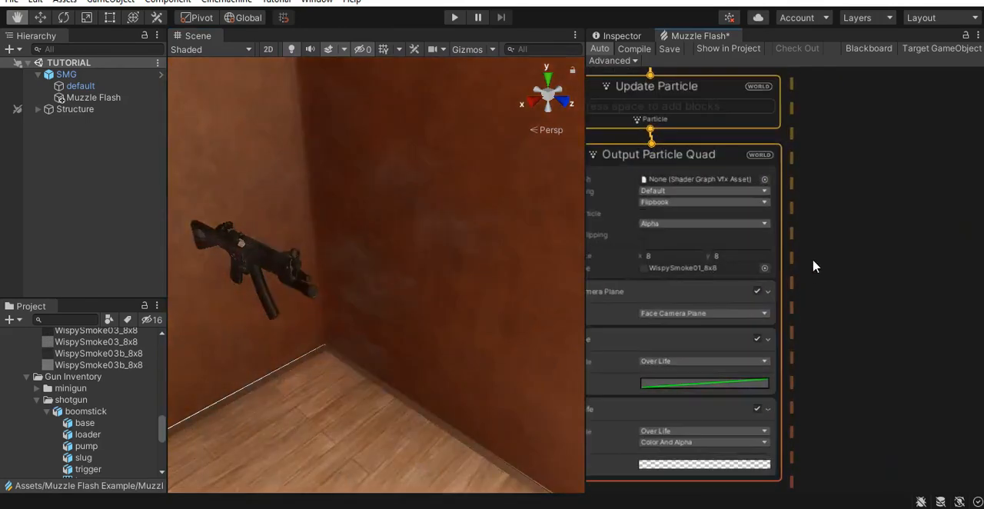
{"action": "middle_click_drag", "start_coordinate": [803, 283], "coordinate": [935, 287]}
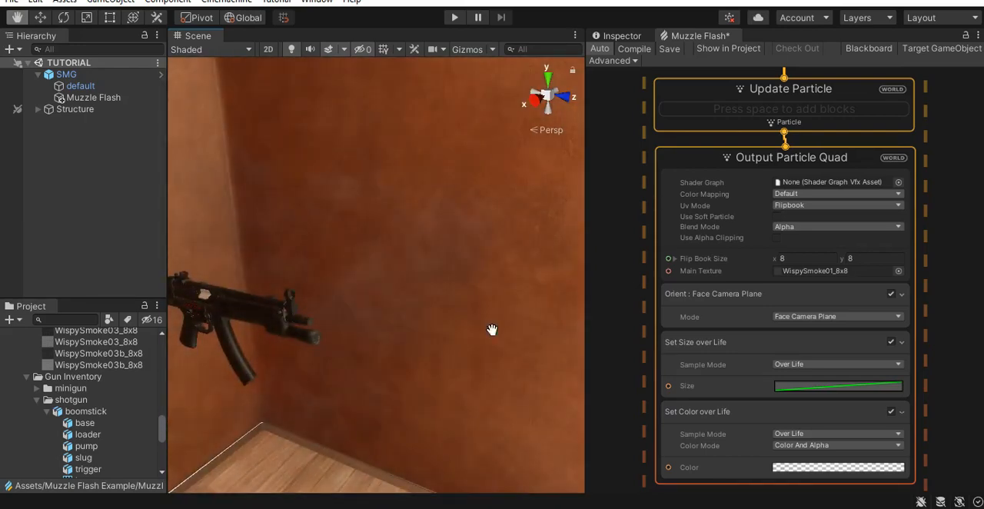
{"action": "left_click", "coordinate": [837, 467]}
{"action": "left_click", "coordinate": [941, 96]}
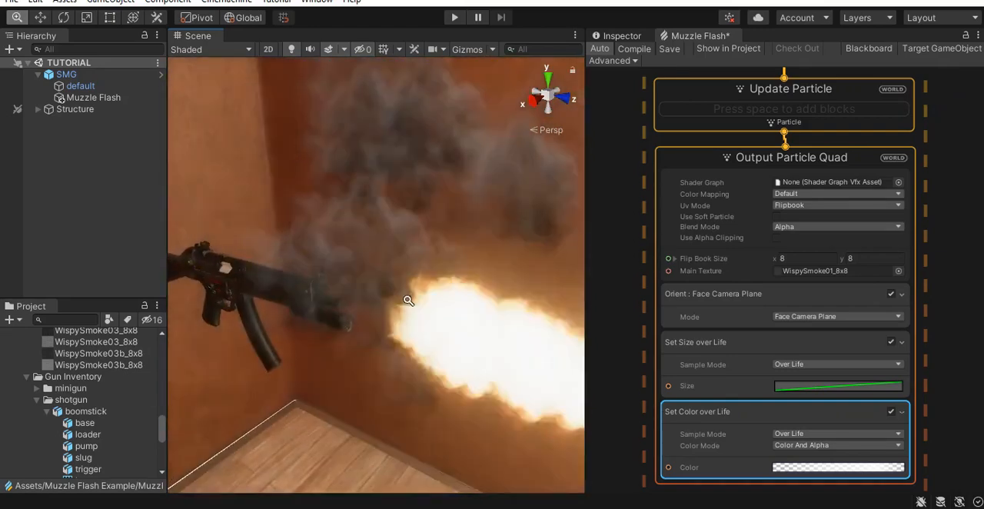
- Add a Flipbook Player block to the smoke's Update Particle context and set its frame rate to 20
{"action": "scroll", "coordinate": [848, 209], "scroll_direction": "down", "scroll_amount": 5}
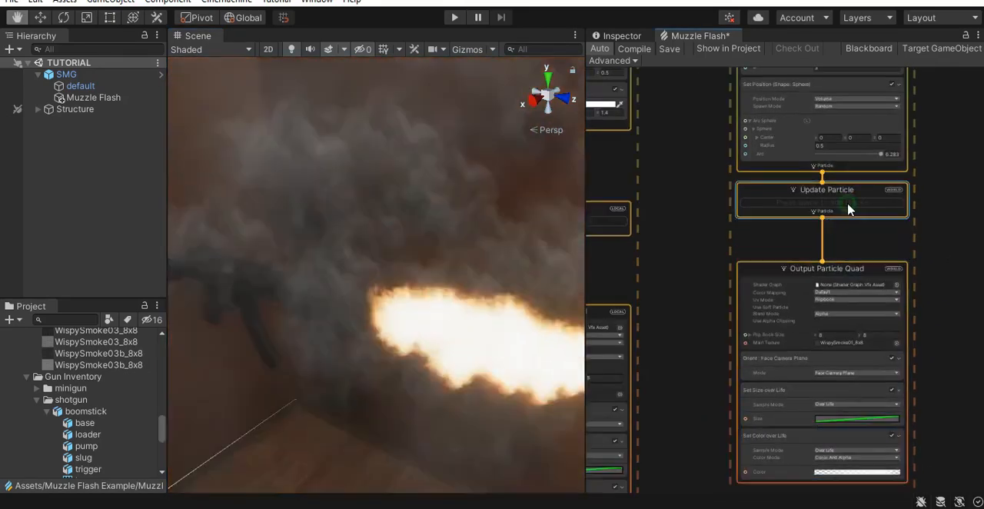
{"action": "key", "text": "space"}
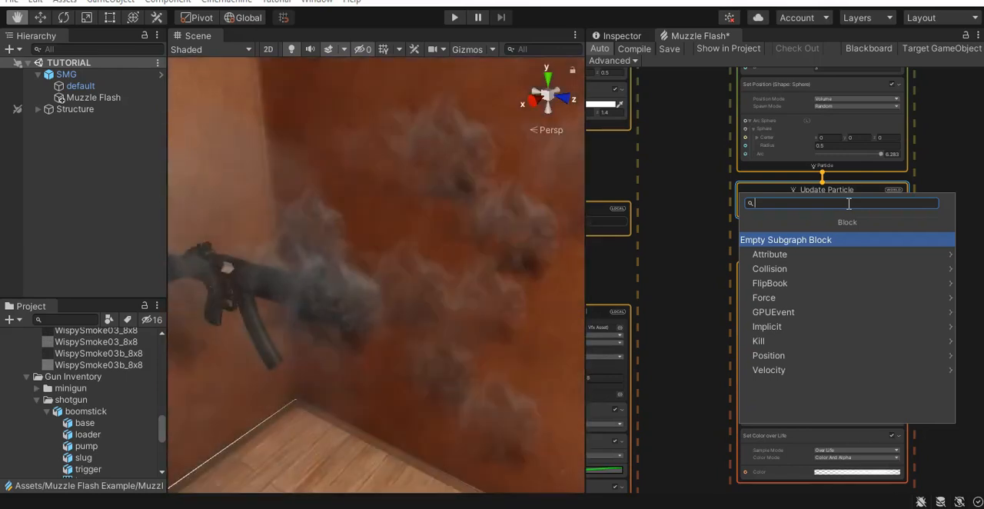
{"action": "type", "text": "flip"}
{"action": "key", "text": "Return"}
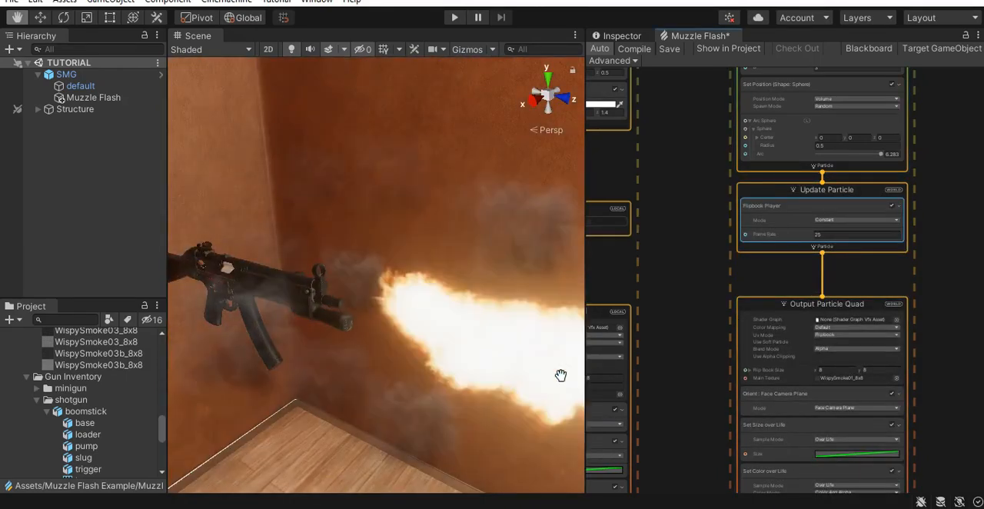
{"action": "mouse_move", "coordinate": [465, 372]}
{"action": "left_mouse_down", "text": "alt"}
{"action": "mouse_move", "coordinate": [485, 367]}
{"action": "mouse_move", "coordinate": [459, 371]}
{"action": "left_mouse_up", "text": "alt"}
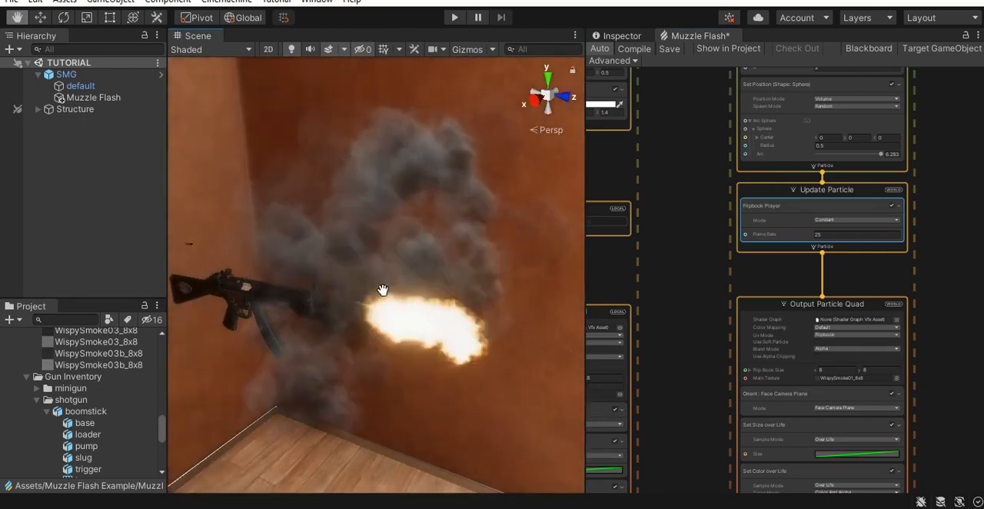
{"action": "scroll", "coordinate": [856, 240], "scroll_direction": "up", "scroll_amount": 5}
{"action": "left_click", "coordinate": [824, 229]}
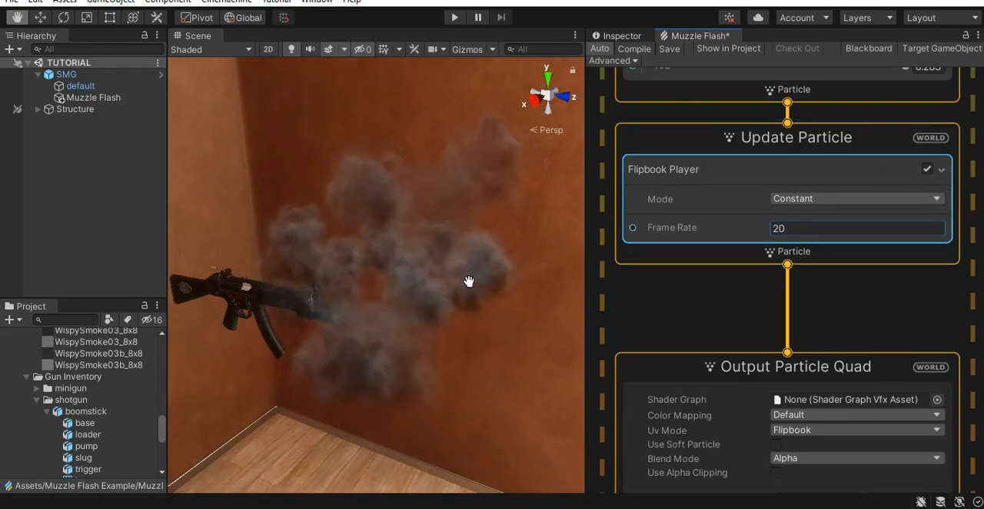
{"action": "left_click_drag", "start_coordinate": [469, 281], "coordinate": [450, 312], "text": "alt"}
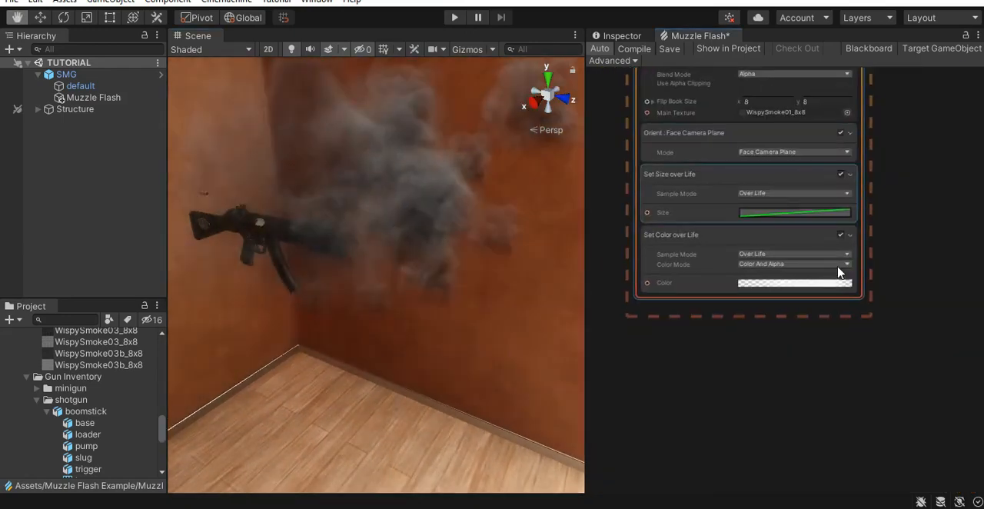
- In the smoke's Color over Life gradient, set the alpha of the two middle keys to 45 and 30
{"action": "scroll", "coordinate": [816, 285], "scroll_direction": "up", "scroll_amount": 3}
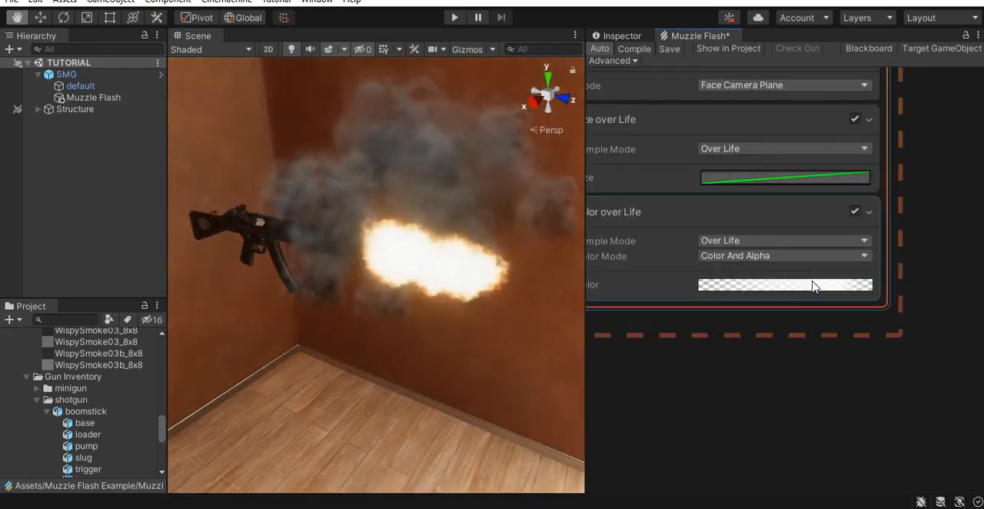
{"action": "left_click", "coordinate": [804, 285]}
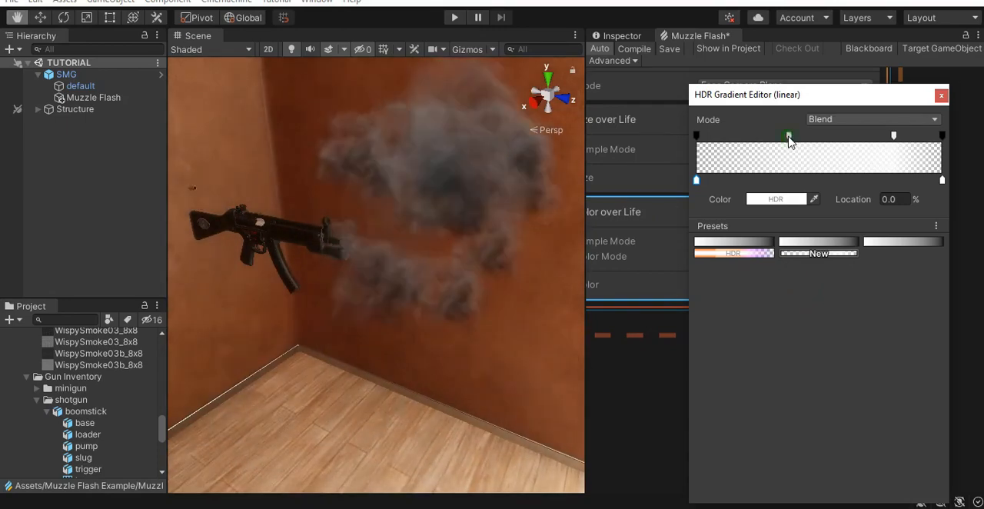
{"action": "left_click", "coordinate": [788, 137]}
{"action": "left_click", "coordinate": [808, 199]}
{"action": "type", "text": "45"}
{"action": "left_click", "coordinate": [893, 137]}
{"action": "left_click", "coordinate": [807, 199]}
{"action": "type", "text": "30"}
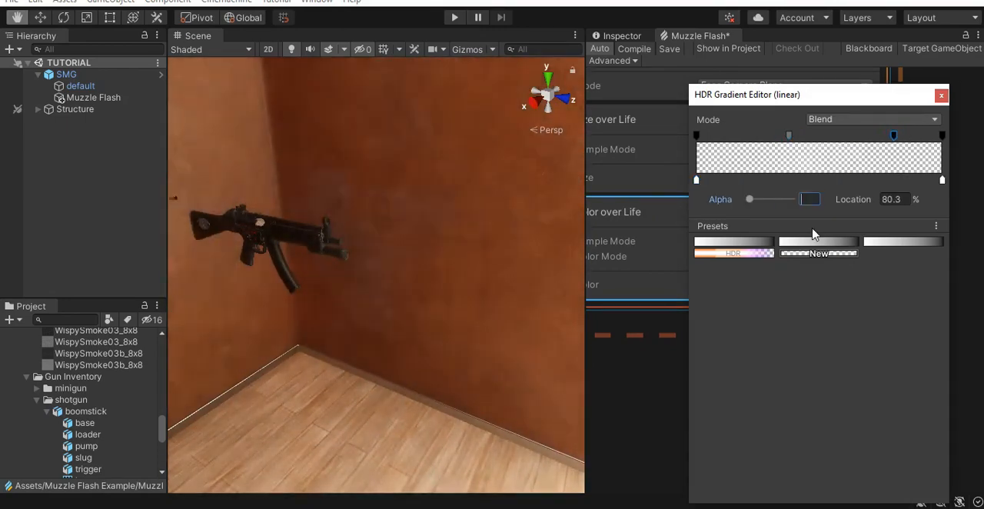
- Review the muzzle flash's Output Particle Quad settings and main texture, and view the effect in the scene
{"action": "middle_click_drag", "start_coordinate": [434, 293], "coordinate": [485, 311]}
{"action": "scroll", "coordinate": [815, 371], "scroll_direction": "down", "scroll_amount": 3}
{"action": "middle_click_drag", "start_coordinate": [740, 372], "coordinate": [884, 375]}
{"action": "middle_click_drag", "start_coordinate": [722, 285], "coordinate": [851, 331]}
{"action": "middle_click_drag", "start_coordinate": [815, 271], "coordinate": [880, 274]}
{"action": "left_click", "coordinate": [866, 215]}
{"action": "middle_click_drag", "start_coordinate": [476, 291], "coordinate": [403, 262]}
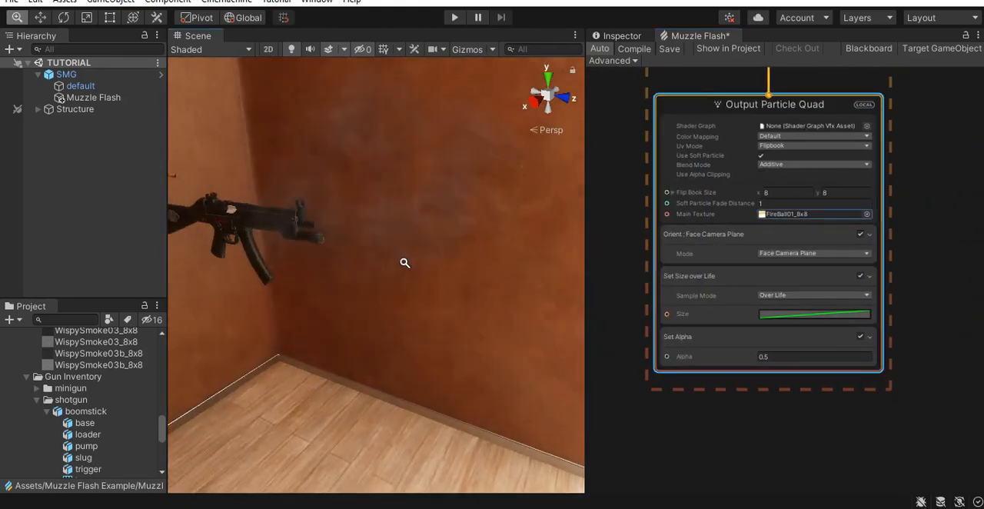
{"action": "right_click_drag", "start_coordinate": [404, 263], "coordinate": [424, 270], "text": "alt"}
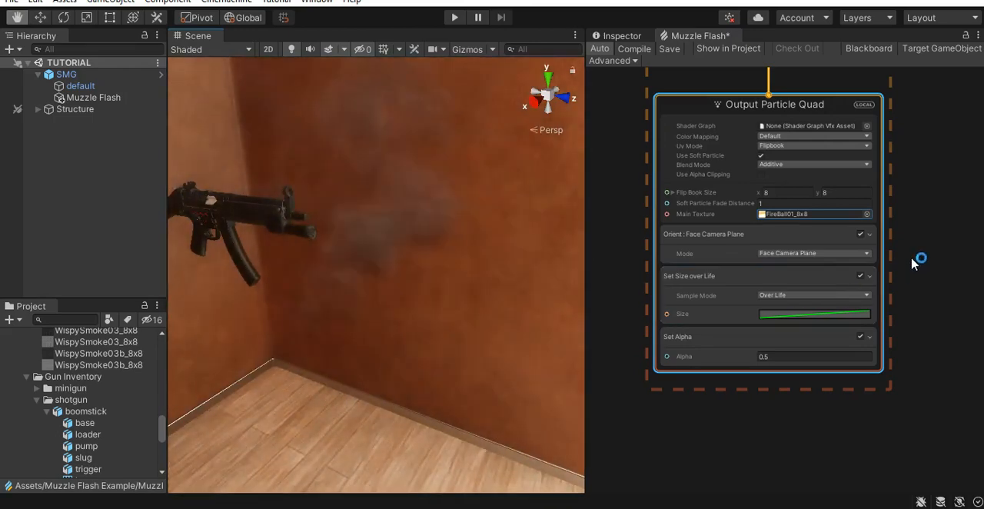
- Add a Set Tex Index Random (Uniform) block to the muzzle flash's Initialize Particle context
{"action": "scroll", "coordinate": [906, 204], "scroll_direction": "down", "scroll_amount": 1}
{"action": "scroll", "coordinate": [883, 270], "scroll_direction": "up", "scroll_amount": 2}
{"action": "middle_click_drag", "start_coordinate": [905, 154], "coordinate": [936, 283]}
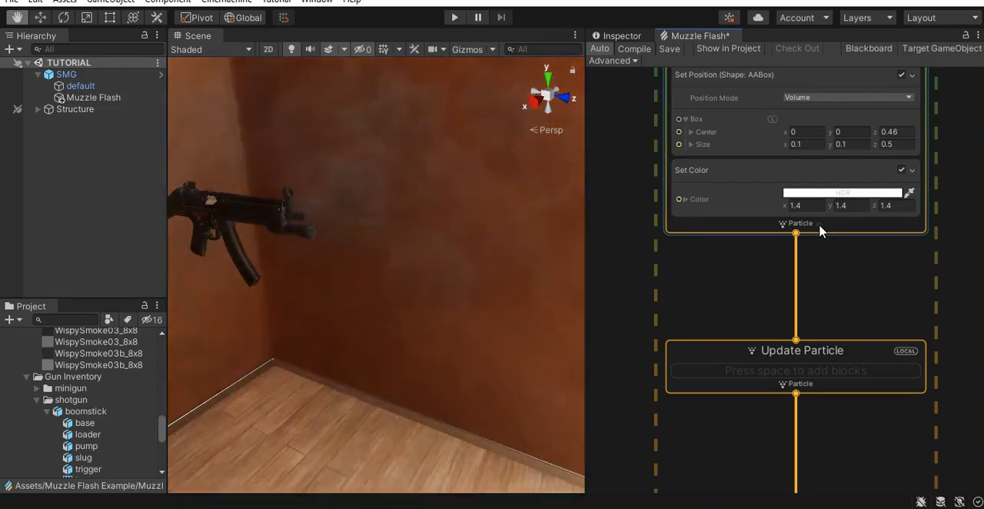
{"action": "left_click", "coordinate": [818, 224]}
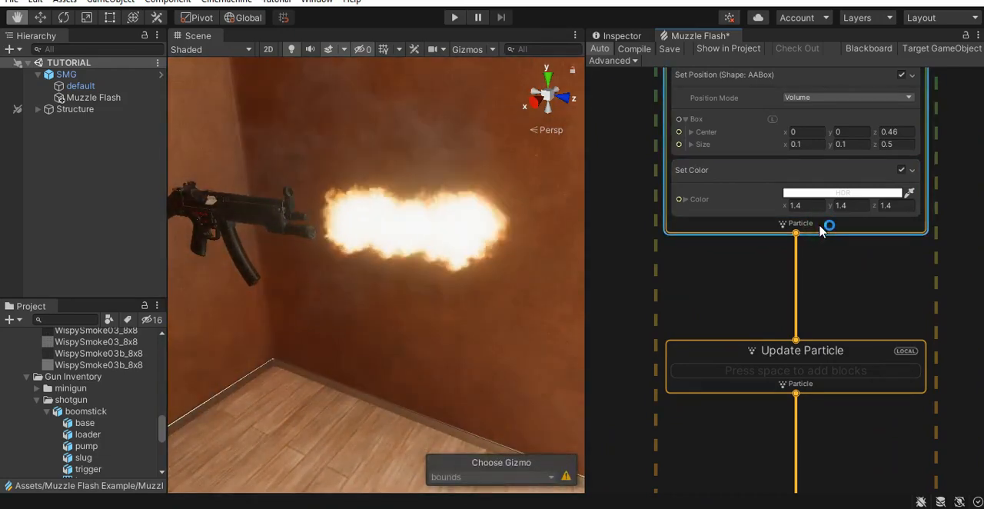
{"action": "key", "text": "space"}
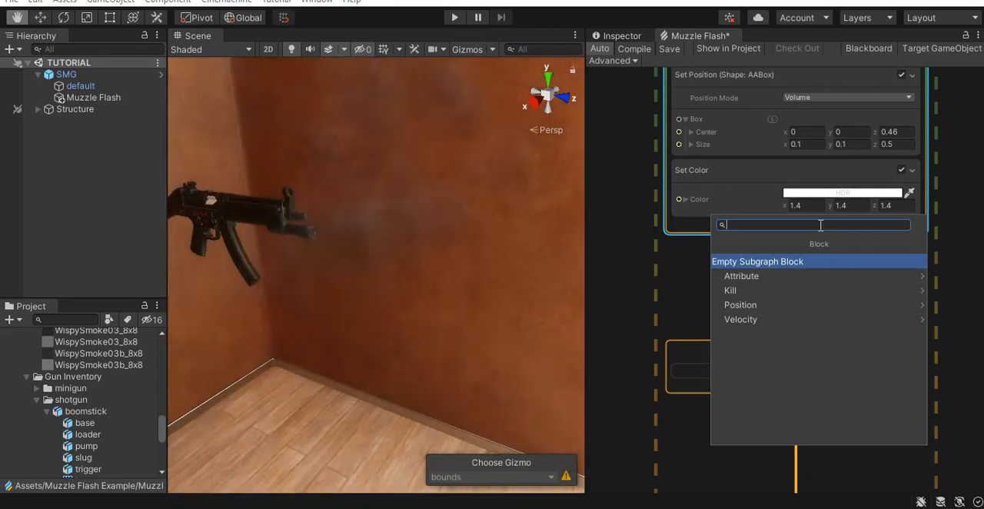
{"action": "type", "text": "set"}
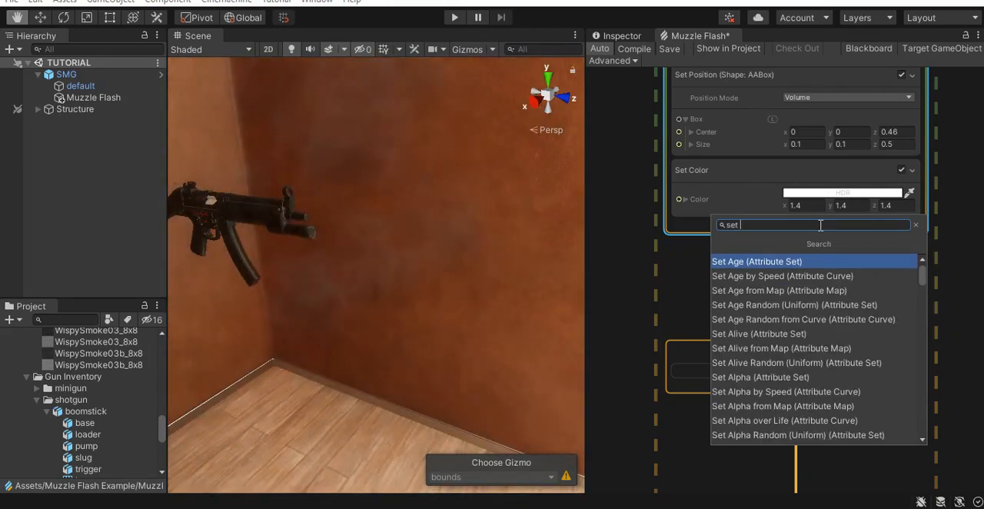
{"action": "type", "text": " tex"}
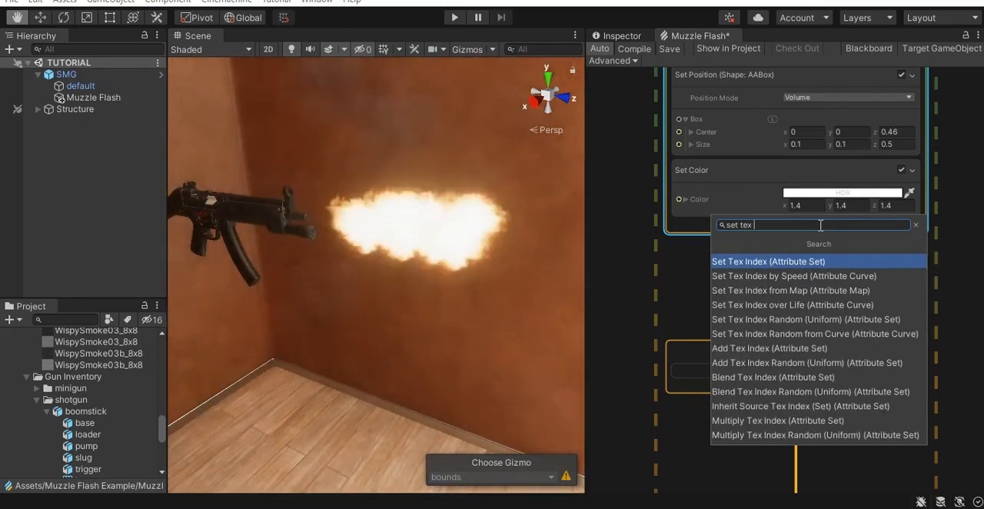
{"action": "type", "text": " index"}
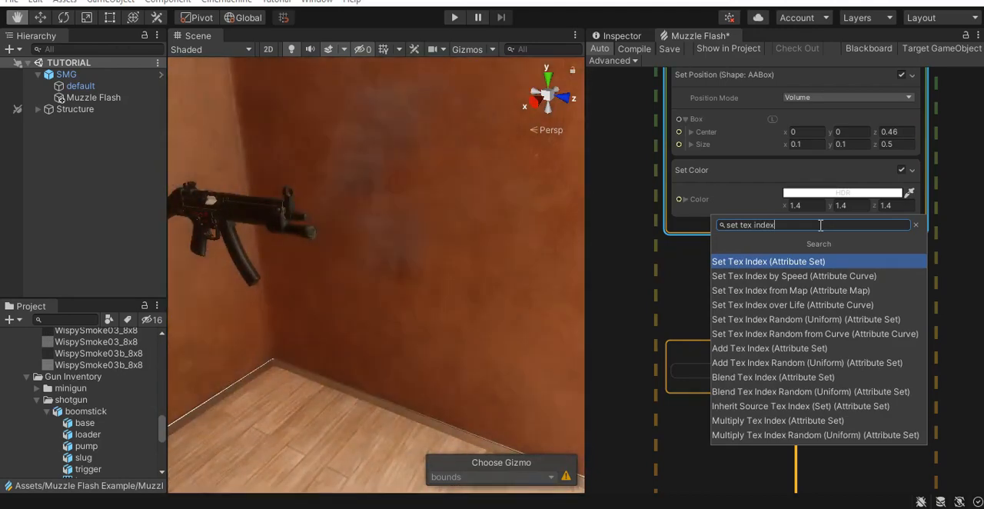
{"action": "type", "text": " ran"}
{"action": "key", "text": "Return"}
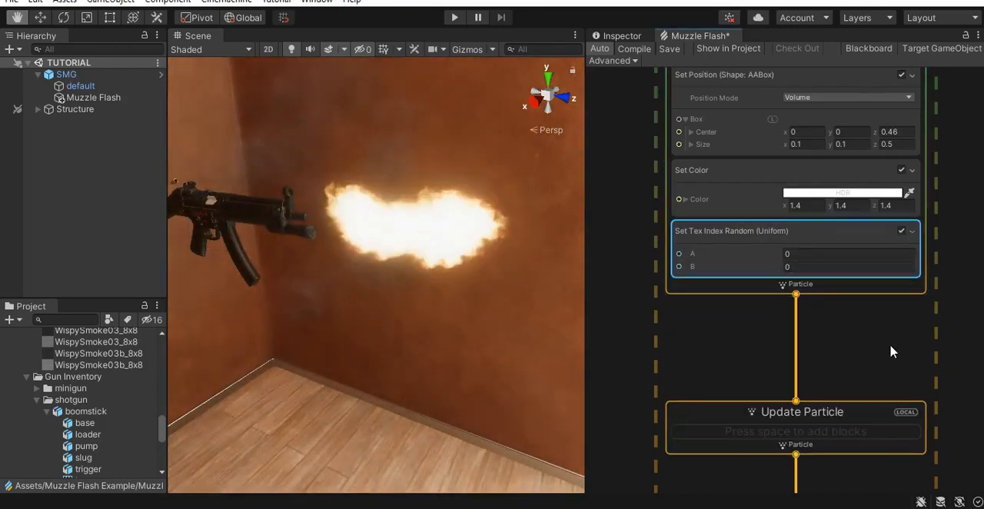
- Set value B of the Set Tex Index Random block to 64
{"action": "scroll", "coordinate": [856, 333], "scroll_direction": "up", "scroll_amount": 2}
{"action": "scroll", "coordinate": [765, 237], "scroll_direction": "up", "scroll_amount": 1}
{"action": "left_click", "coordinate": [781, 253]}
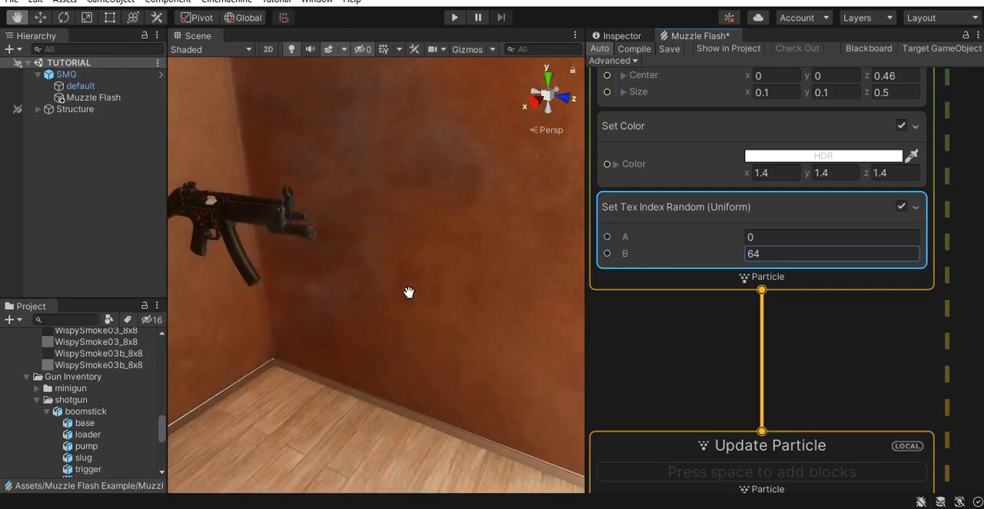
- Examine the randomized muzzle flash frames from different angles around the gun
{"action": "left_click_drag", "start_coordinate": [427, 295], "coordinate": [435, 272], "text": "alt"}
{"action": "right_click_drag", "start_coordinate": [435, 272], "coordinate": [461, 278], "text": "alt"}
{"action": "middle_click_drag", "start_coordinate": [461, 278], "coordinate": [492, 382]}
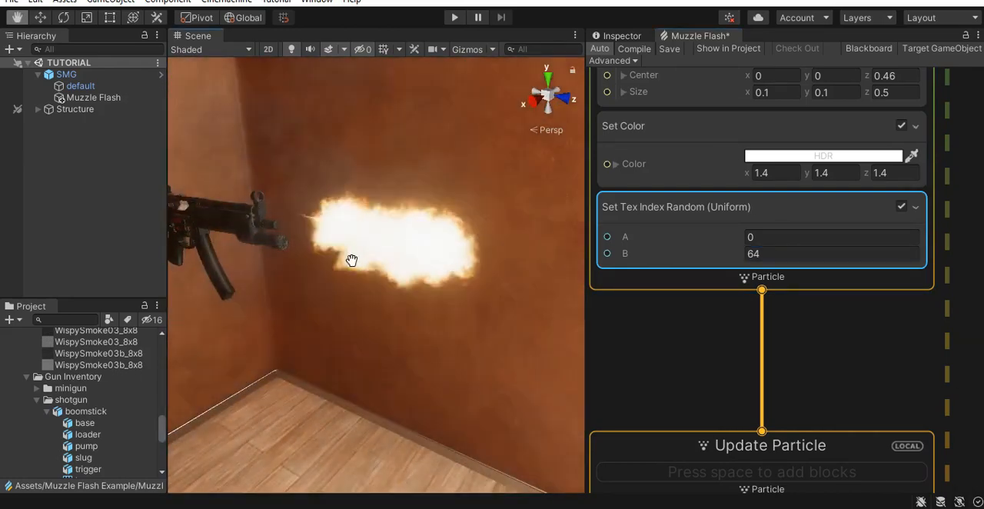
{"action": "right_click_drag", "start_coordinate": [481, 387], "coordinate": [466, 389], "text": "alt"}
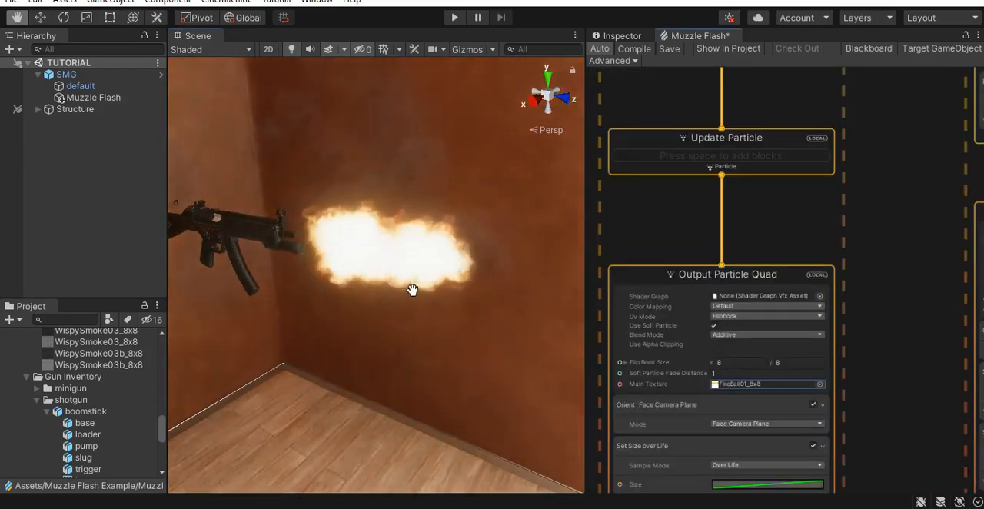
{"action": "scroll", "coordinate": [457, 323], "scroll_direction": "down", "scroll_amount": 3}
{"action": "right_click_drag", "start_coordinate": [472, 336], "coordinate": [279, 310]}
{"action": "middle_click_drag", "start_coordinate": [480, 316], "coordinate": [224, 365]}
{"action": "middle_click_drag", "start_coordinate": [424, 329], "coordinate": [310, 341]}
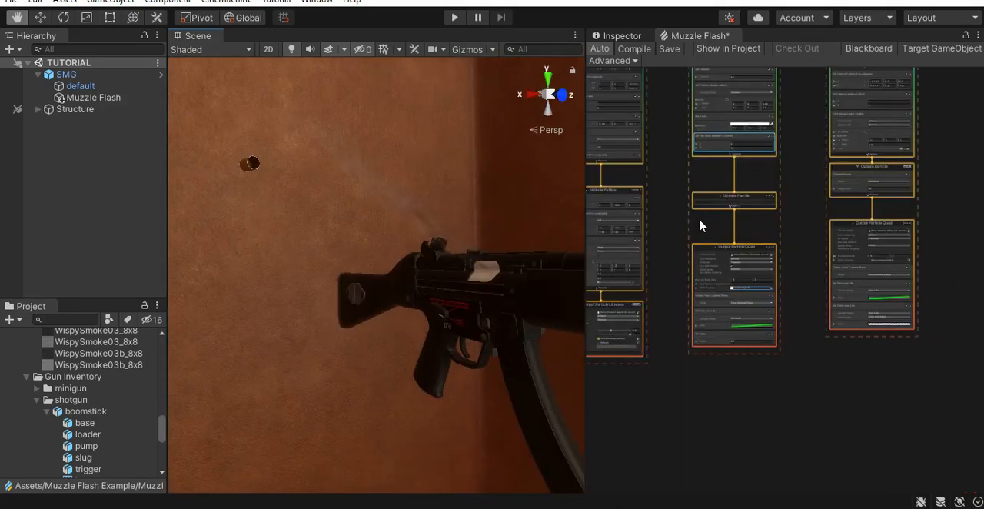
- Set the Y velocity to 0.5 in the shell smoke's Initialize Particle context
{"action": "scroll", "coordinate": [873, 221], "scroll_direction": "up", "scroll_amount": 3}
{"action": "middle_click_drag", "start_coordinate": [873, 221], "coordinate": [965, 236]}
{"action": "scroll", "coordinate": [661, 184], "scroll_direction": "up", "scroll_amount": 5}
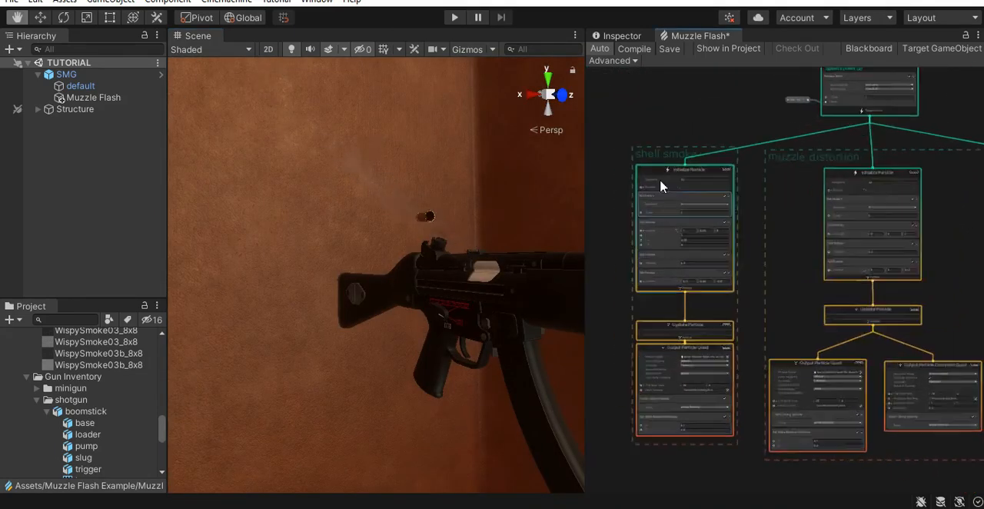
{"action": "scroll", "coordinate": [834, 290], "scroll_direction": "up", "scroll_amount": 2}
{"action": "middle_click_drag", "start_coordinate": [803, 329], "coordinate": [871, 299]}
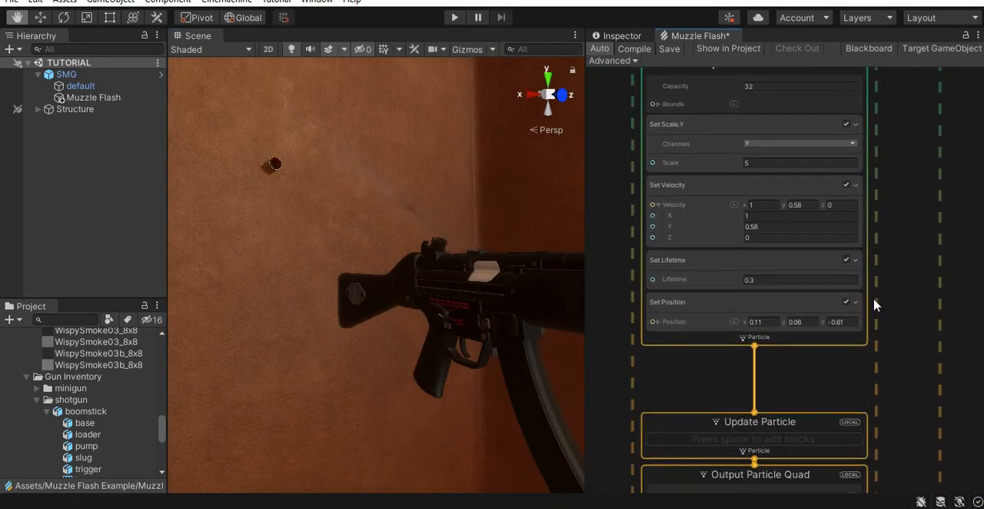
{"action": "mouse_move", "coordinate": [470, 351]}
{"action": "left_mouse_down", "text": "alt"}
{"action": "mouse_move", "coordinate": [441, 346]}
{"action": "mouse_move", "coordinate": [463, 350]}
{"action": "left_mouse_up", "text": "alt"}
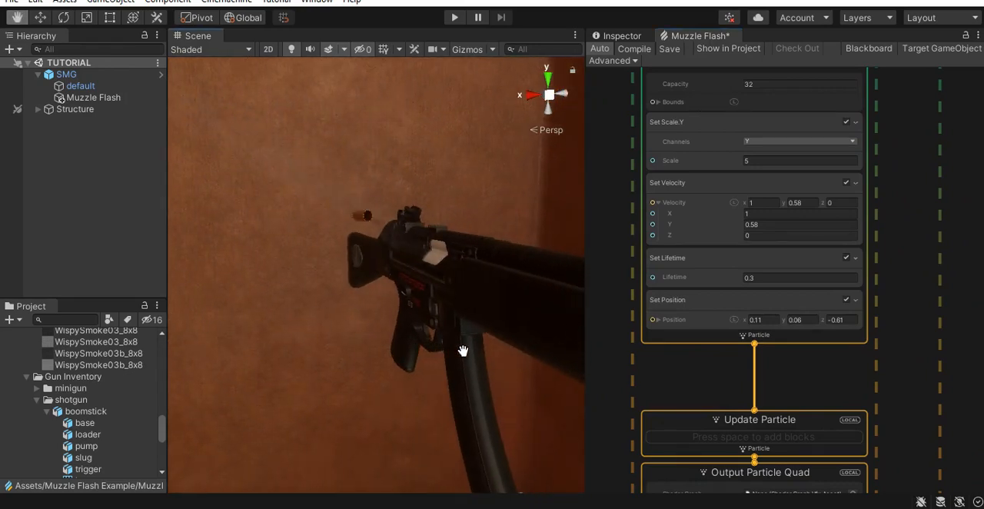
{"action": "scroll", "coordinate": [769, 308], "scroll_direction": "up", "scroll_amount": 2}
{"action": "mouse_move", "coordinate": [791, 167]}
{"action": "left_mouse_down"}
{"action": "mouse_move", "coordinate": [800, 168]}
{"action": "mouse_move", "coordinate": [782, 172]}
{"action": "left_mouse_up"}
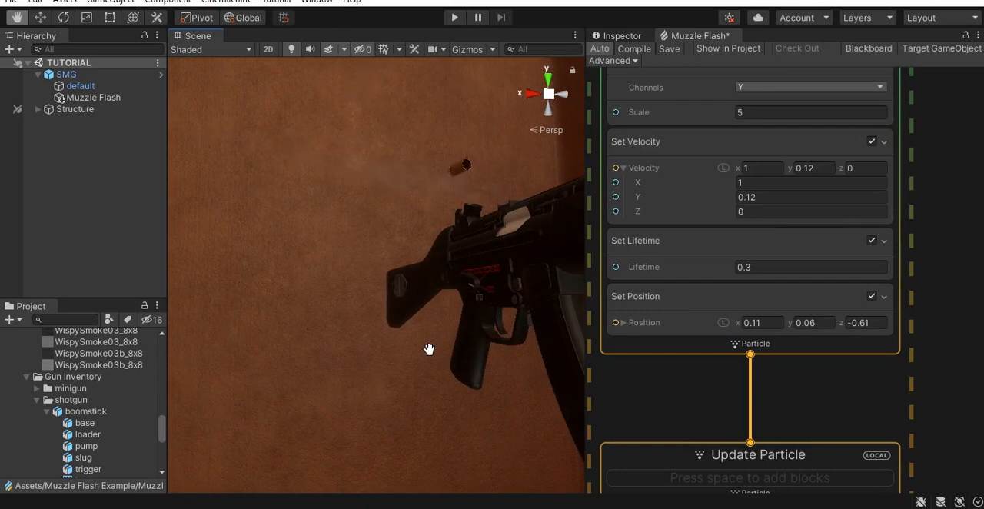
{"action": "left_click", "coordinate": [824, 168]}
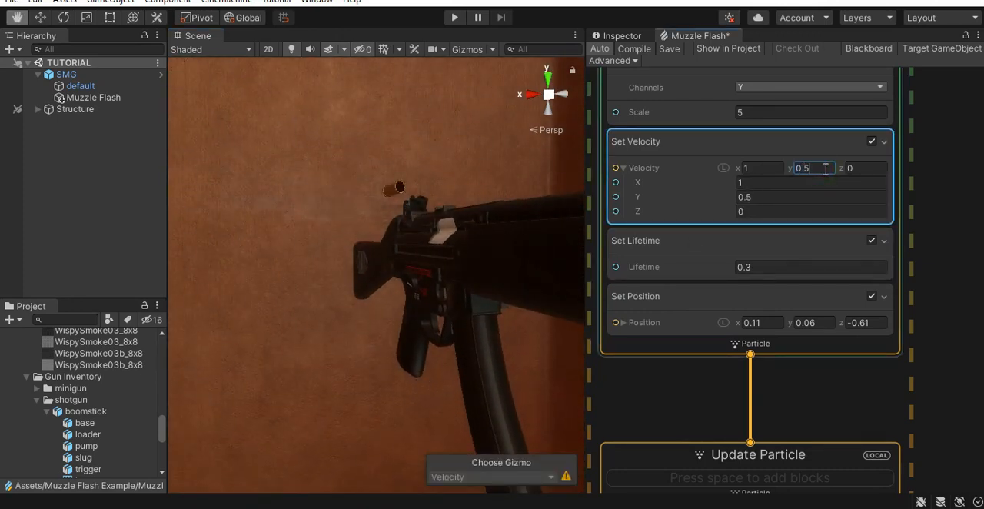
- Add a Set Pivot block to the shell smoke's Initialize Particle context and check the smoke beside the gun
{"action": "left_click", "coordinate": [687, 347]}
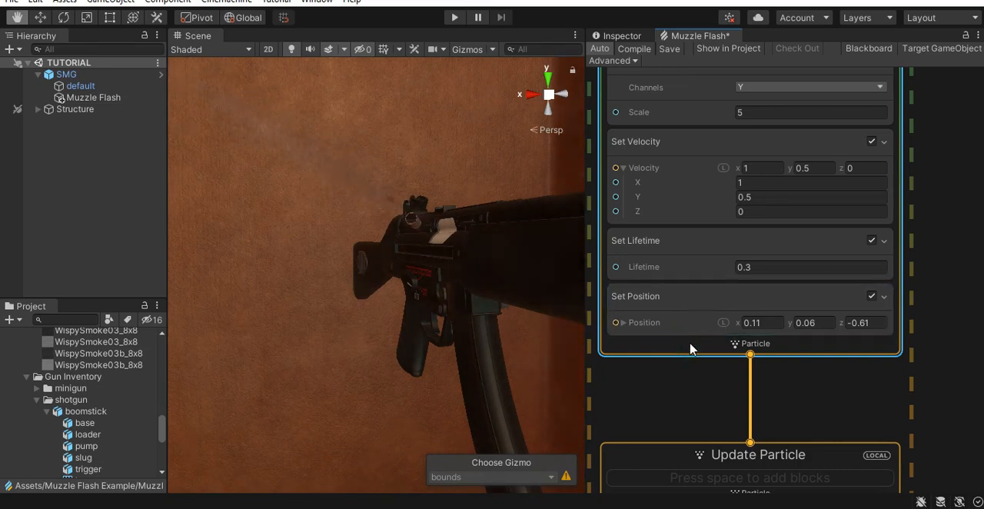
{"action": "key", "text": "space"}
{"action": "type", "text": "set pi"}
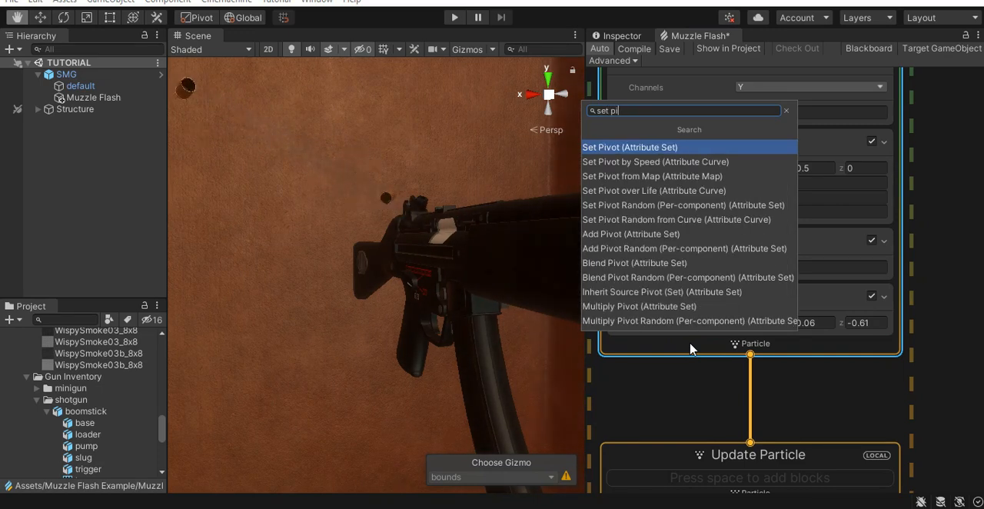
{"action": "key", "text": "Return"}
{"action": "middle_click_drag", "start_coordinate": [503, 285], "coordinate": [453, 322]}
{"action": "mouse_move", "coordinate": [454, 322]}
{"action": "right_mouse_down"}
{"action": "mouse_move", "coordinate": [448, 330]}
{"action": "mouse_move", "coordinate": [469, 326]}
{"action": "right_mouse_up"}
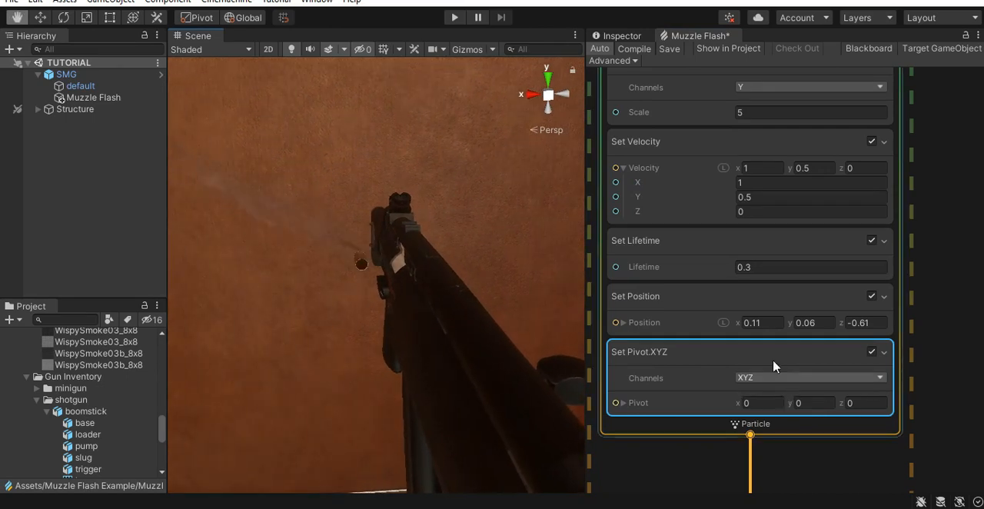
- Set the shell smoke's X and Y position to 0 and check the smoke's placement from several angles
{"action": "left_click", "coordinate": [769, 323]}
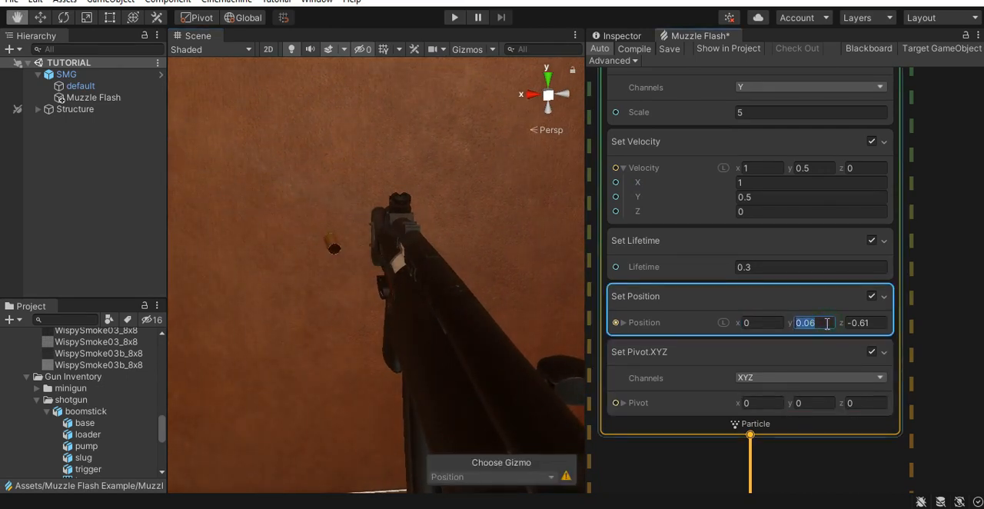
{"action": "type", "text": "0"}
{"action": "right_click_drag", "start_coordinate": [439, 347], "coordinate": [465, 373]}
{"action": "right_click_drag", "start_coordinate": [471, 321], "coordinate": [367, 354], "text": "alt"}
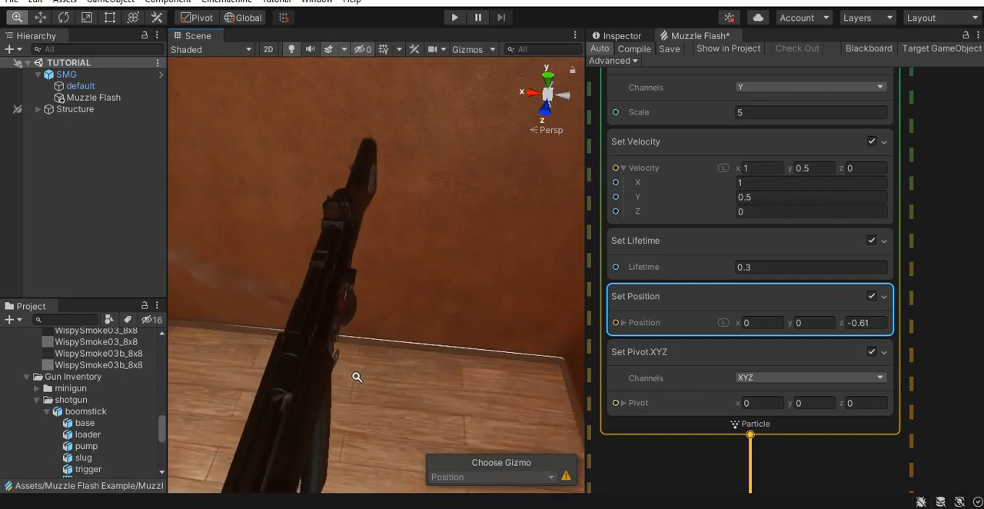
{"action": "mouse_move", "coordinate": [384, 364]}
{"action": "middle_mouse_down"}
{"action": "mouse_move", "coordinate": [393, 364]}
{"action": "mouse_move", "coordinate": [384, 365]}
{"action": "middle_mouse_up"}
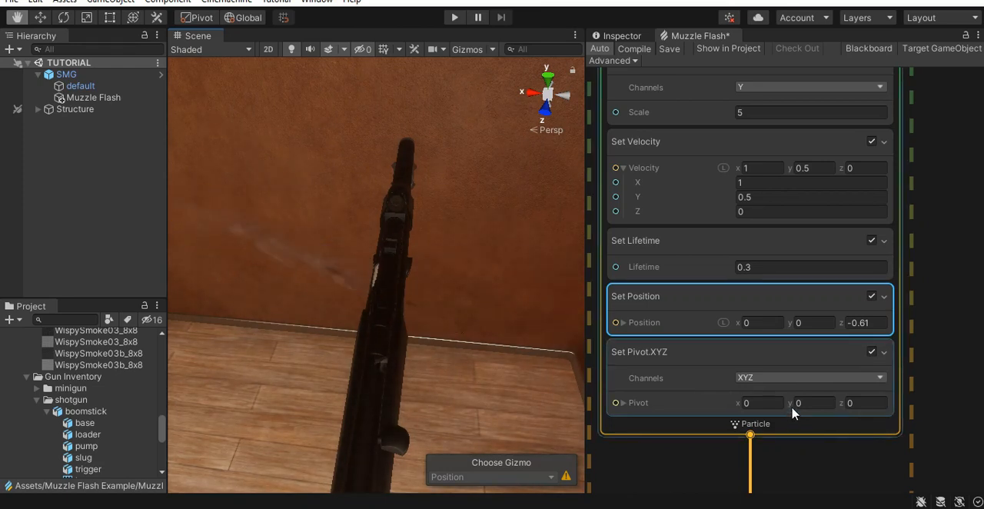
- Set the shell smoke's Y pivot to -0.54 and its Y velocity to 0.77
{"action": "left_click_drag", "start_coordinate": [792, 410], "coordinate": [799, 406]}
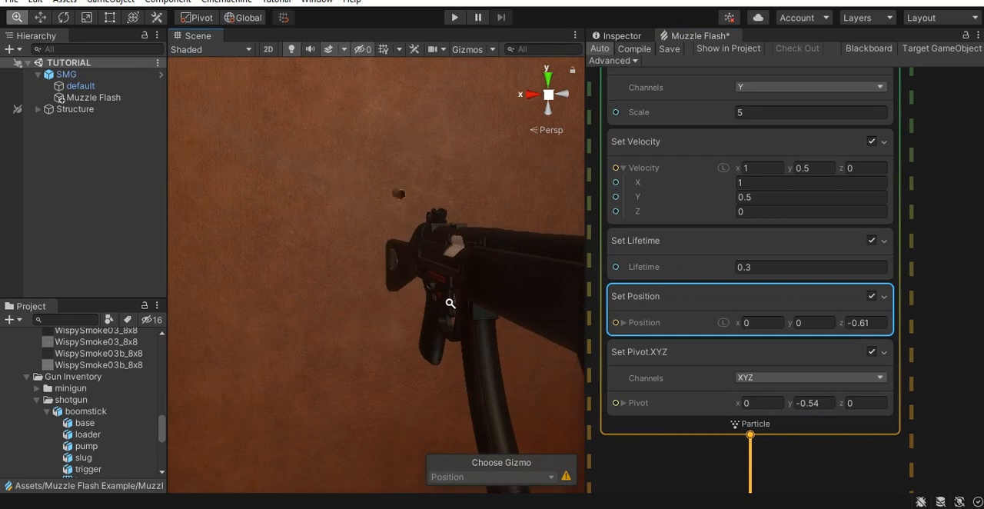
{"action": "left_click_drag", "start_coordinate": [787, 171], "coordinate": [784, 171]}
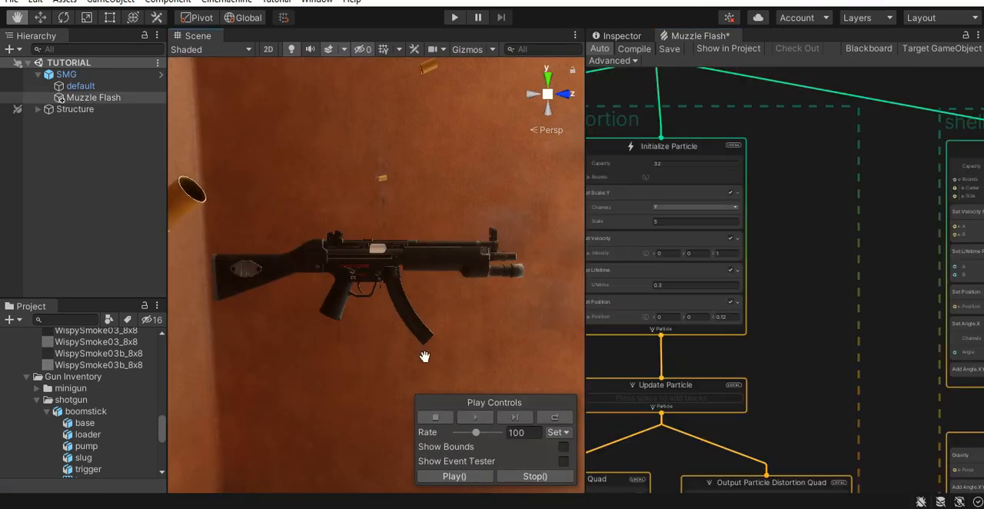
{"action": "right_click_drag", "start_coordinate": [424, 356], "coordinate": [420, 314], "text": "alt"}
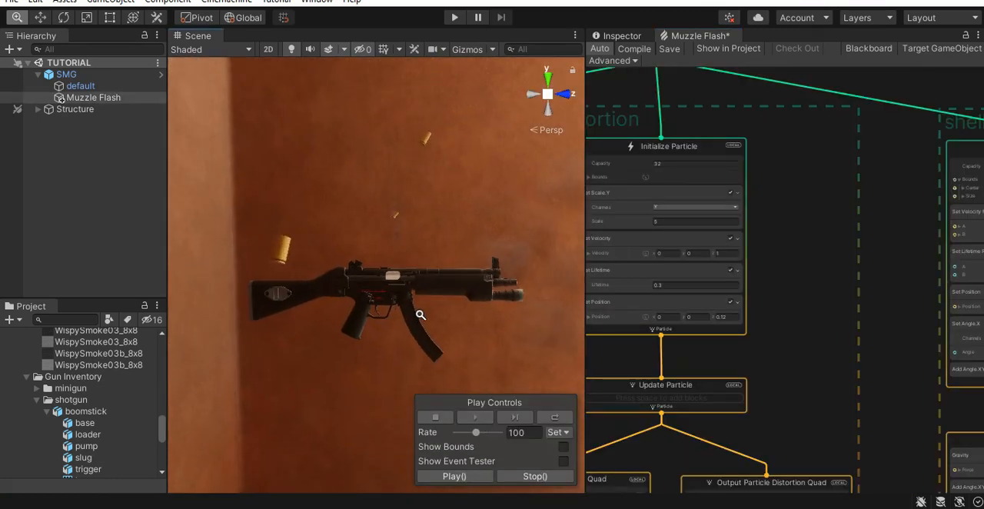
- Remove the Add Angle Random (Per-component) block from the ejected shells' Update Particle context
{"action": "right_click_drag", "start_coordinate": [272, 257], "coordinate": [287, 266], "text": "alt"}
{"action": "right_click_drag", "start_coordinate": [359, 307], "coordinate": [382, 307]}
{"action": "scroll", "coordinate": [869, 381], "scroll_direction": "down", "scroll_amount": 3}
{"action": "middle_click_drag", "start_coordinate": [870, 393], "coordinate": [625, 193]}
{"action": "scroll", "coordinate": [795, 288], "scroll_direction": "up", "scroll_amount": 5}
{"action": "middle_click_drag", "start_coordinate": [859, 264], "coordinate": [906, 263]}
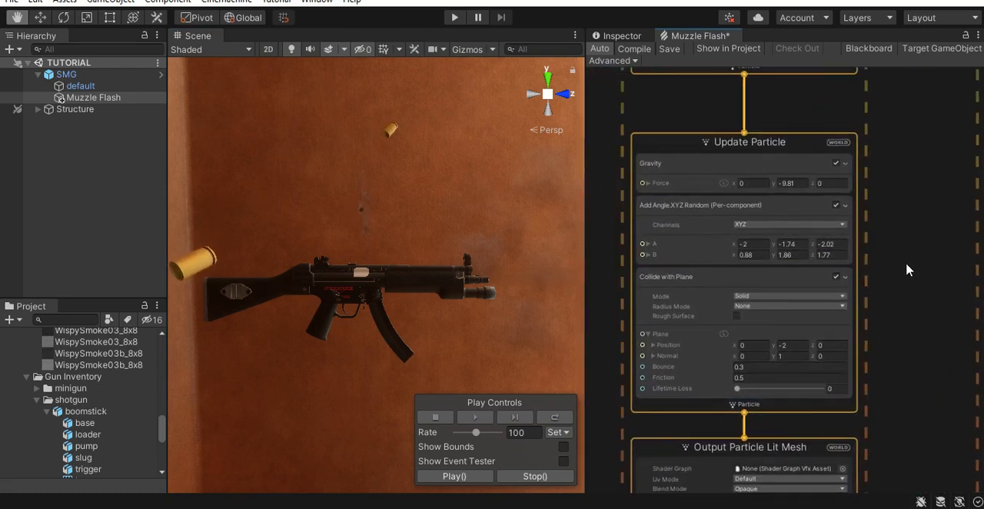
{"action": "scroll", "coordinate": [680, 219], "scroll_direction": "up", "scroll_amount": 2}
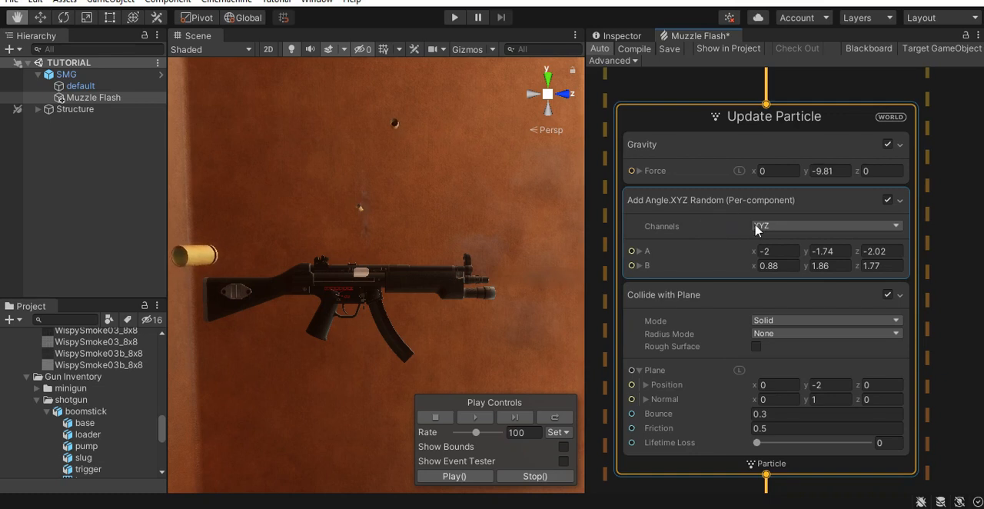
{"action": "scroll", "coordinate": [745, 234], "scroll_direction": "down", "scroll_amount": 1}
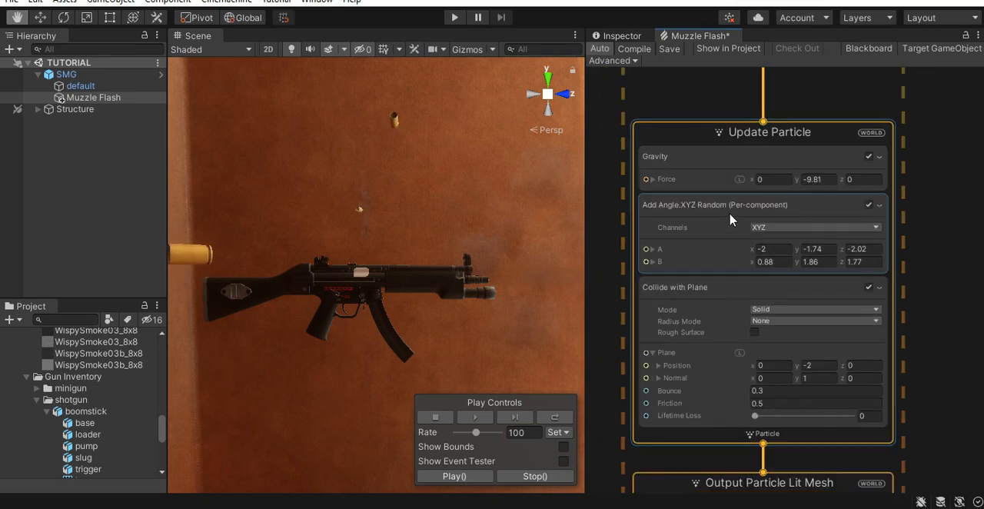
{"action": "left_click", "coordinate": [730, 220]}
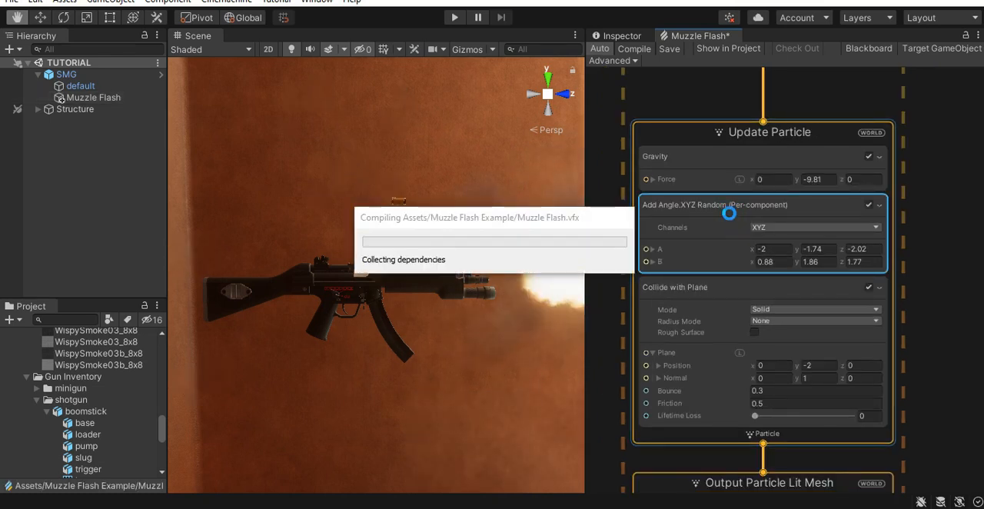
- Add an Add Angle block to the ejected shells' Update Particle context
{"action": "scroll", "coordinate": [815, 325], "scroll_direction": "down", "scroll_amount": 2}
{"action": "key", "text": "space"}
{"action": "type", "text": "add"}
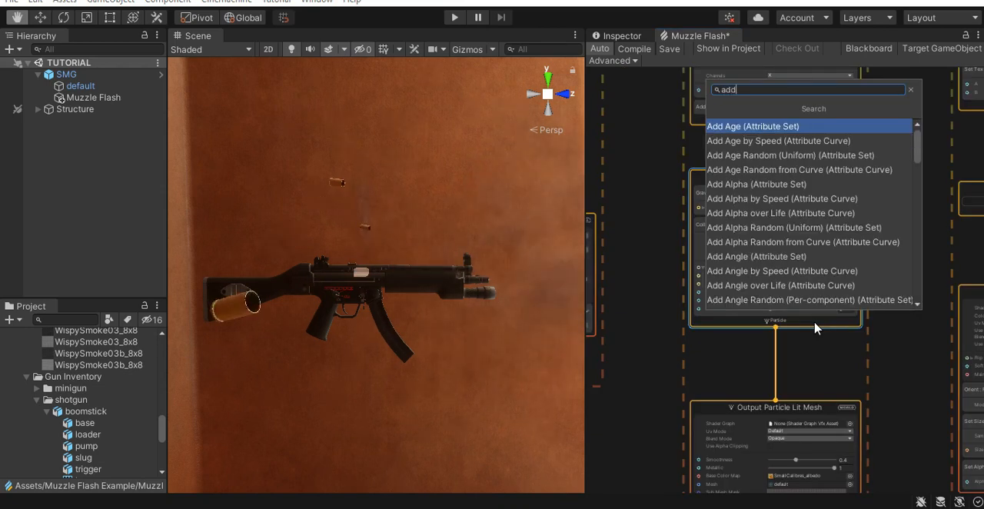
{"action": "type", "text": " angle"}
{"action": "key", "text": "Return"}
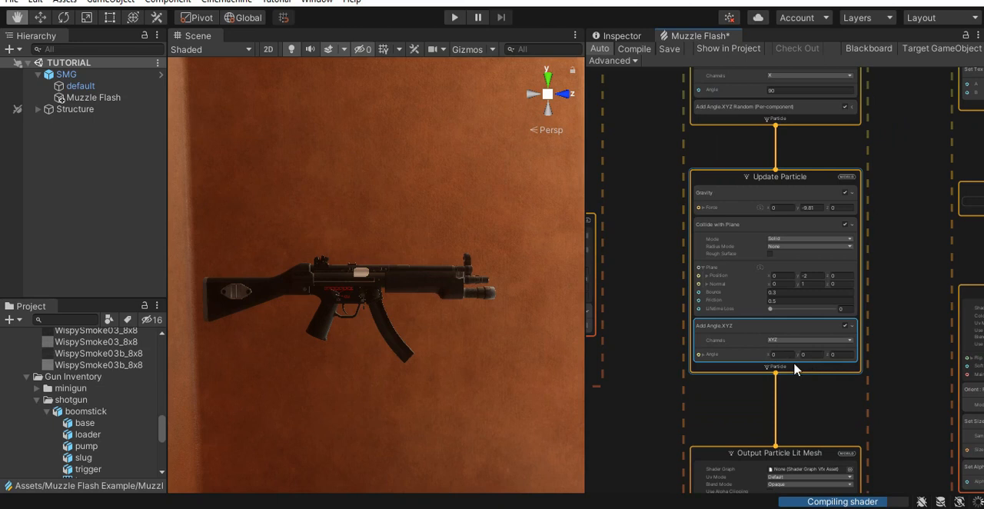
- Add a float node beside the shells' Update Particle context and view the ejected shells in the scene
{"action": "middle_click_drag", "start_coordinate": [672, 377], "coordinate": [697, 307]}
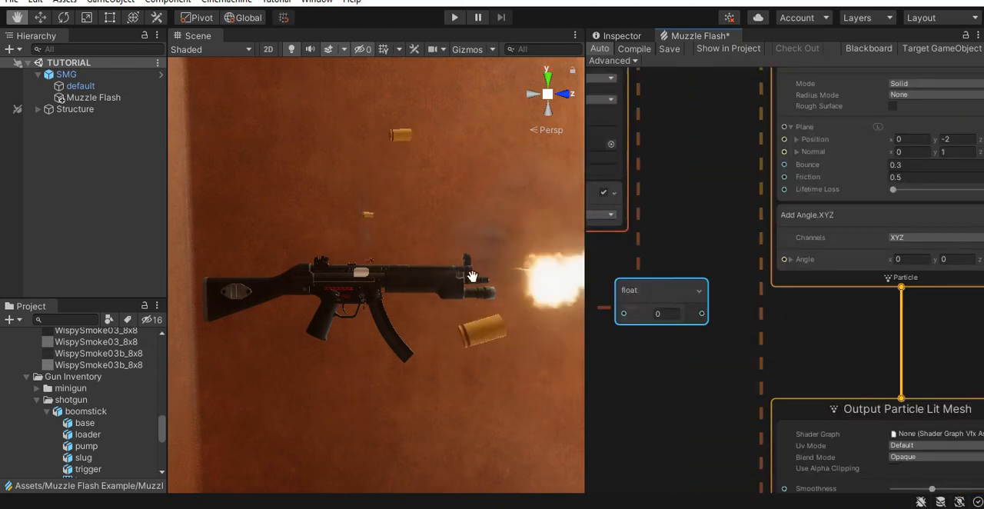
{"action": "scroll", "coordinate": [472, 276], "scroll_direction": "down", "scroll_amount": 5}
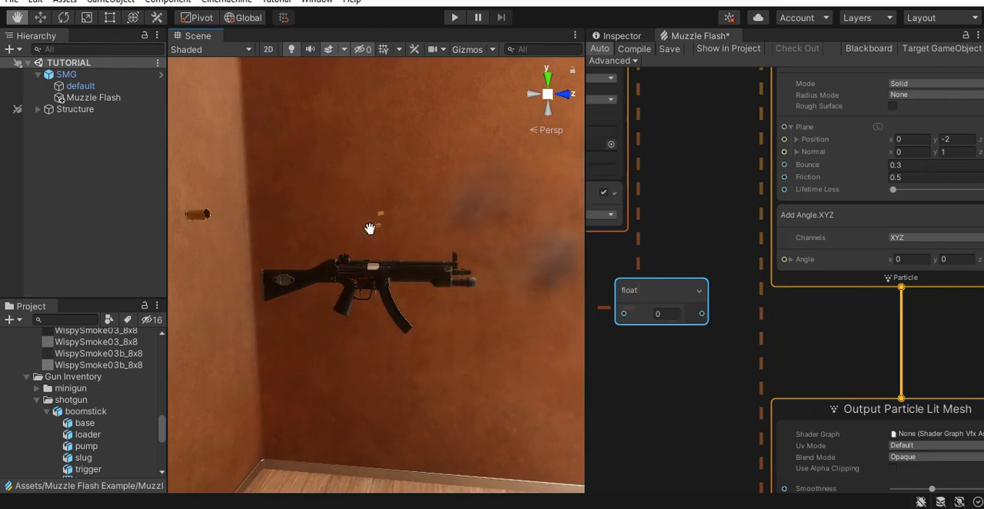
{"action": "scroll", "coordinate": [740, 329], "scroll_direction": "down", "scroll_amount": 4}
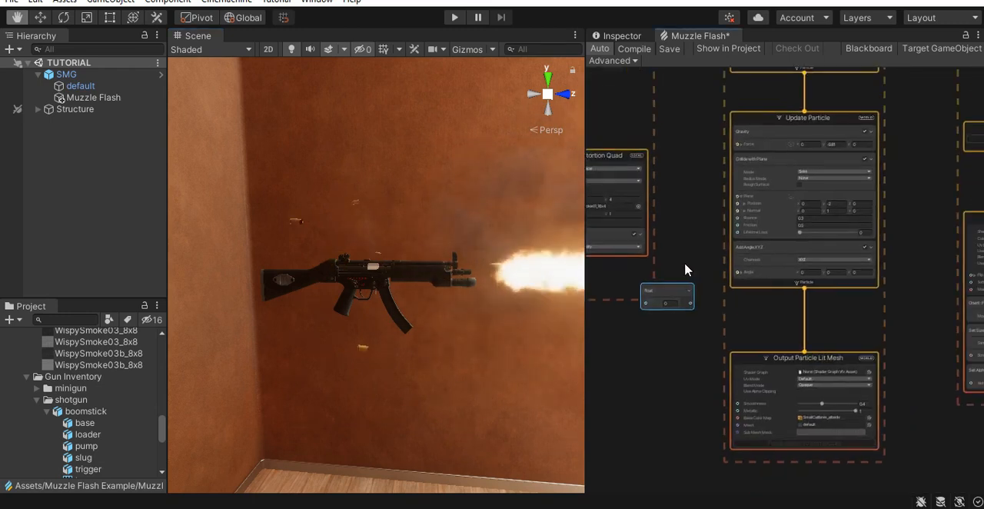
{"action": "scroll", "coordinate": [424, 272], "scroll_direction": "up", "scroll_amount": 6}
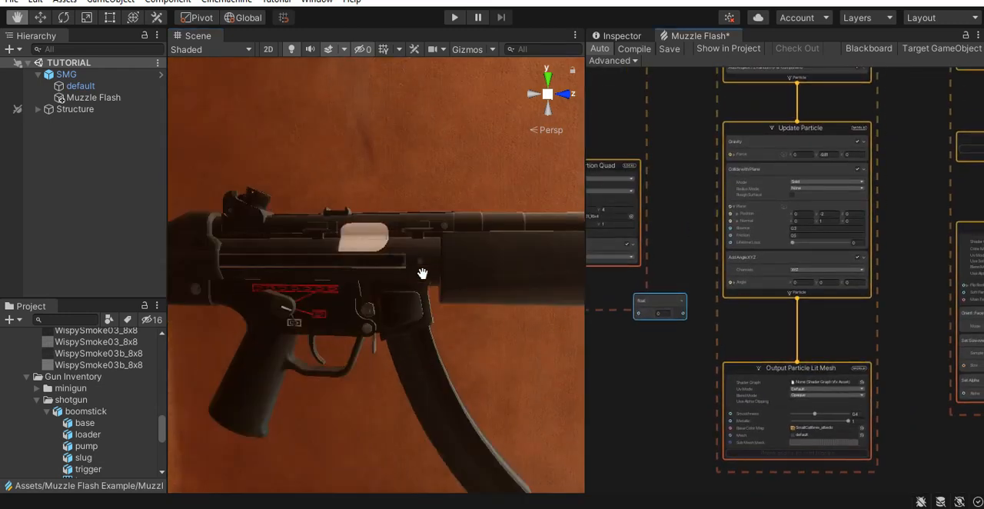
- Add a Delta Time (VFX) node and place it just above the float node
{"action": "key", "text": "space"}
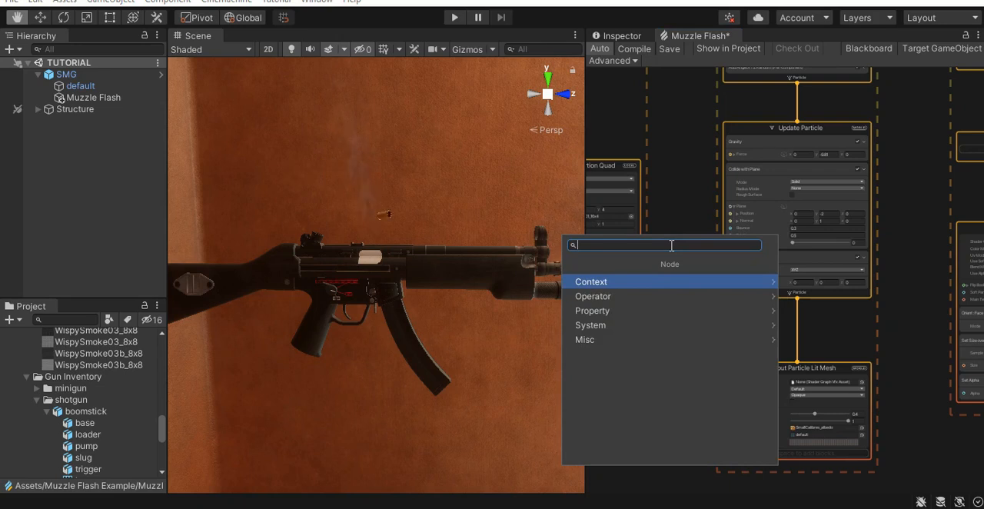
{"action": "type", "text": "delta"}
{"action": "key", "text": "Down"}
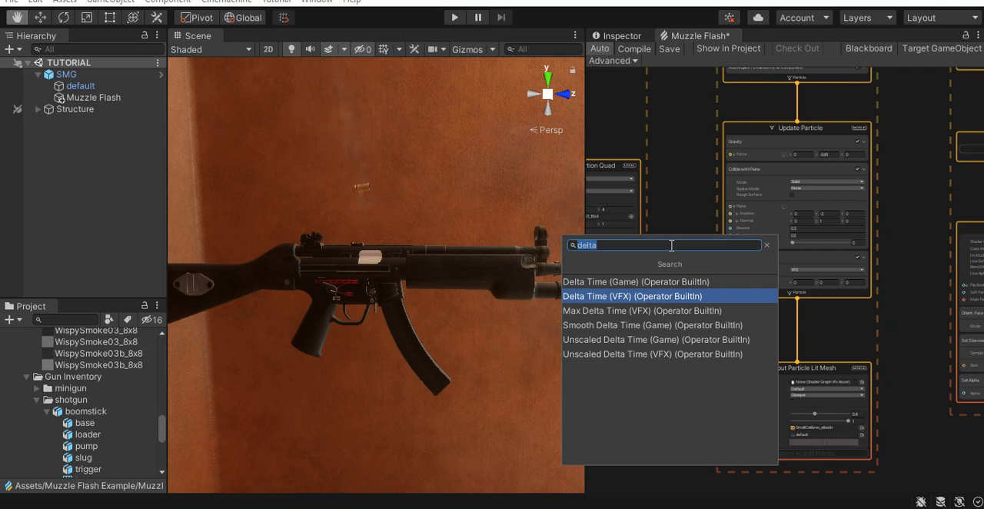
{"action": "key", "text": "Return"}
{"action": "scroll", "coordinate": [670, 252], "scroll_direction": "up", "scroll_amount": 5}
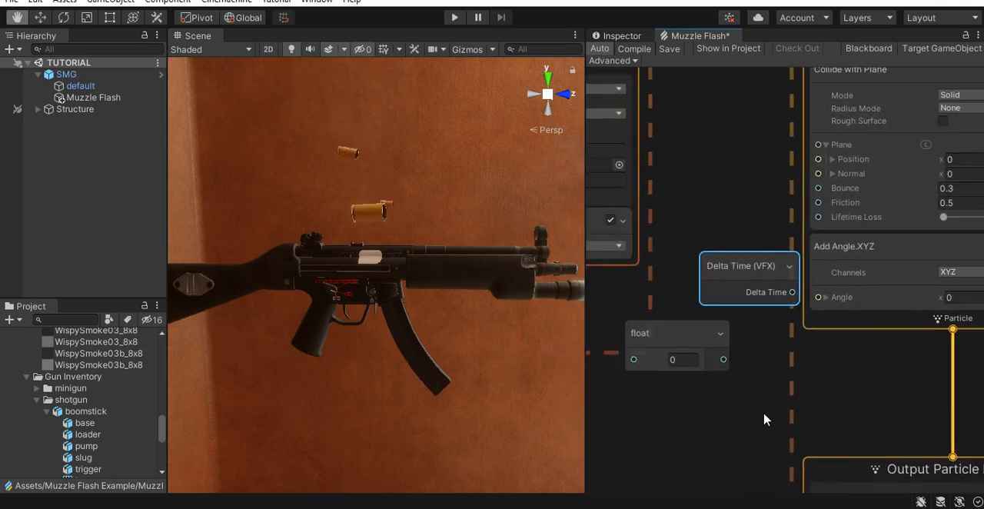
{"action": "left_click_drag", "start_coordinate": [753, 266], "coordinate": [715, 247]}
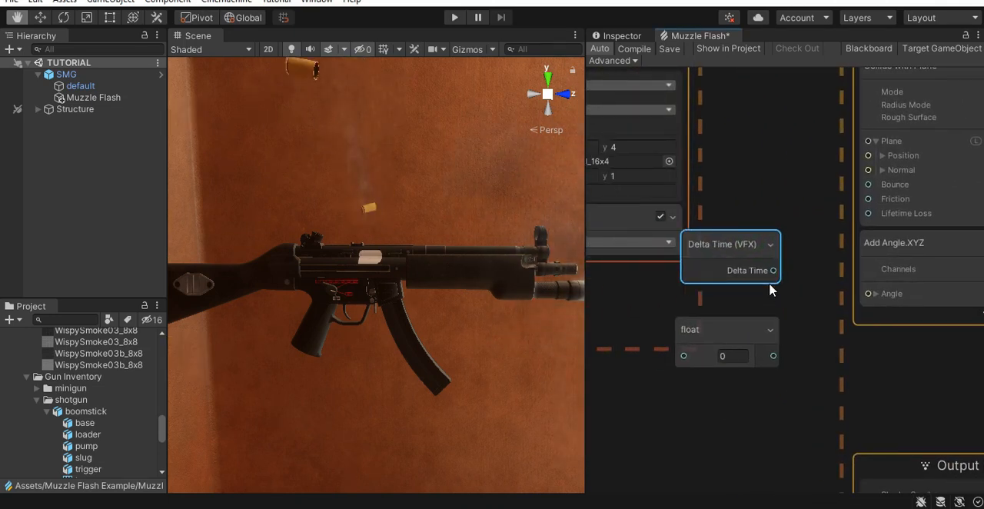
- Multiply Delta Time by the float value with a new Multiply node, and arrange the three nodes together
{"action": "left_click_drag", "start_coordinate": [808, 299], "coordinate": [808, 299]}
{"action": "type", "text": "mult"}
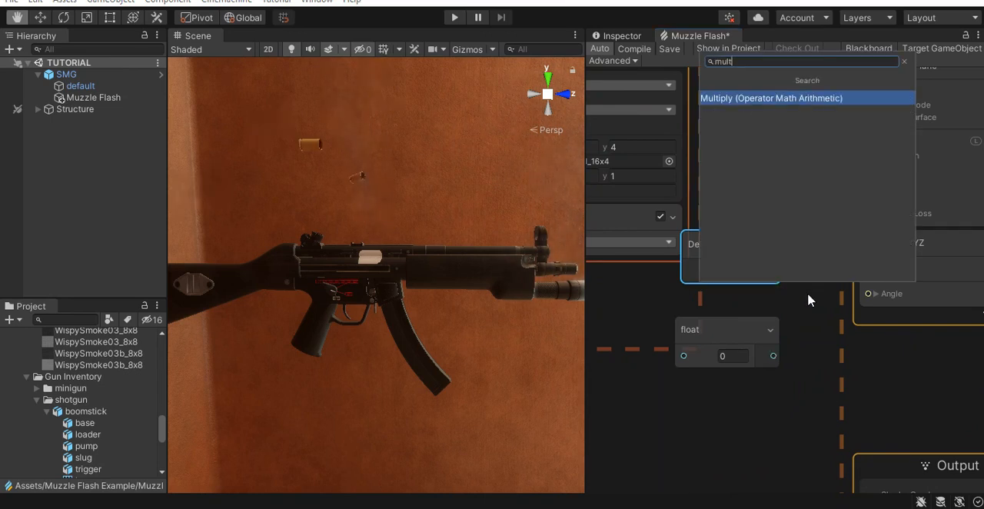
{"action": "key", "text": "Return"}
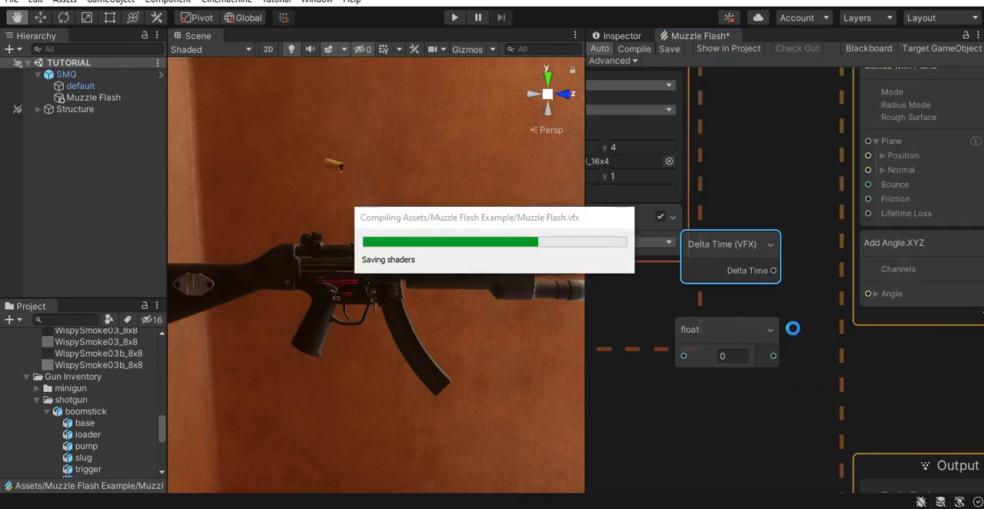
{"action": "left_click_drag", "start_coordinate": [773, 355], "coordinate": [819, 364]}
{"action": "left_click_drag", "start_coordinate": [724, 330], "coordinate": [658, 372]}
{"action": "left_click_drag", "start_coordinate": [722, 248], "coordinate": [638, 298]}
{"action": "left_click_drag", "start_coordinate": [861, 330], "coordinate": [769, 302]}
- Connect the Multiply output to the Add Angle block's Angle input and set the float node's value to 9
{"action": "middle_click_drag", "start_coordinate": [833, 394], "coordinate": [626, 343]}
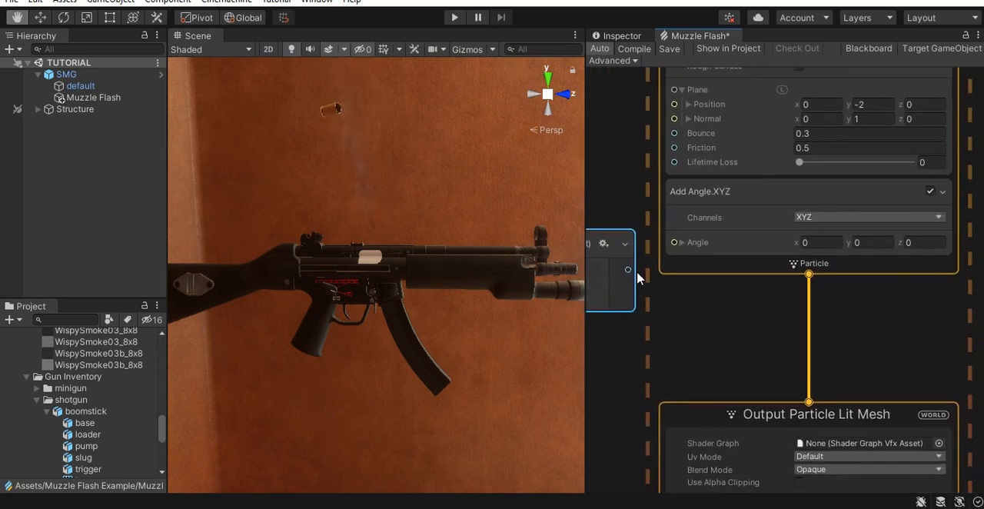
{"action": "left_click_drag", "start_coordinate": [627, 273], "coordinate": [675, 243]}
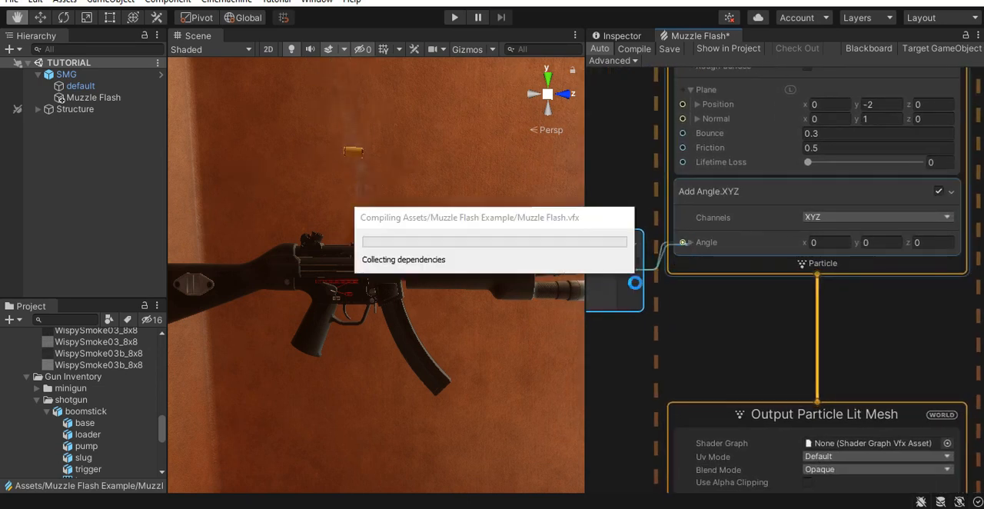
{"action": "middle_click_drag", "start_coordinate": [600, 369], "coordinate": [804, 343]}
{"action": "scroll", "coordinate": [753, 357], "scroll_direction": "up", "scroll_amount": 4}
{"action": "left_click", "coordinate": [737, 299]}
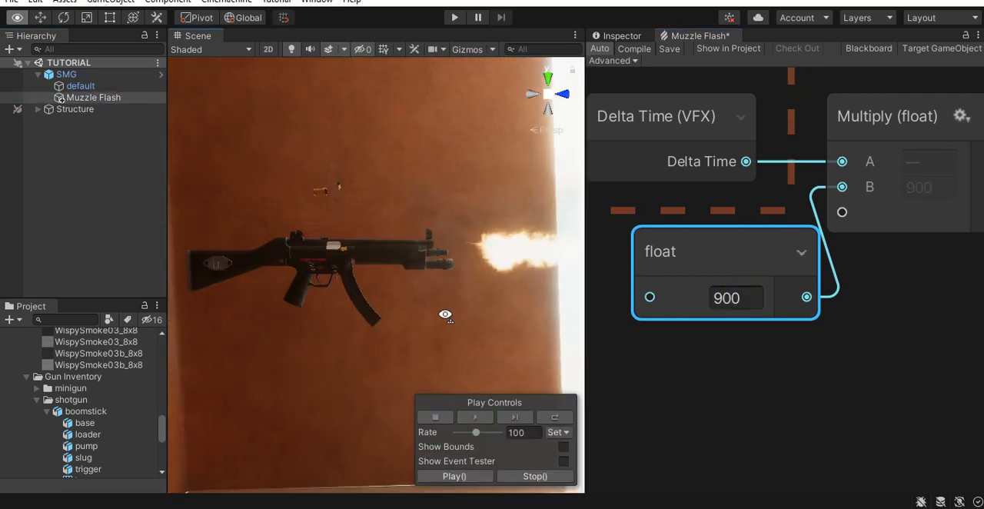
- Examine the complete muzzle flash, smoke and shell ejection from different sides of the gun
{"action": "left_click_drag", "start_coordinate": [445, 314], "coordinate": [414, 170], "text": "alt"}
{"action": "right_click_drag", "start_coordinate": [547, 350], "coordinate": [376, 417]}
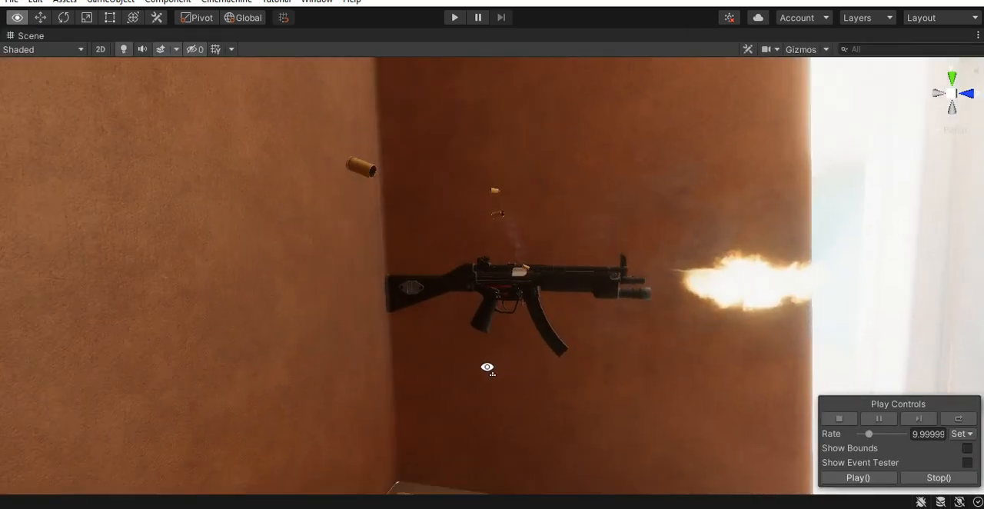
{"action": "middle_click_drag", "start_coordinate": [576, 364], "coordinate": [493, 395]}
{"action": "right_click_drag", "start_coordinate": [614, 399], "coordinate": [361, 455]}
{"action": "middle_click_drag", "start_coordinate": [522, 387], "coordinate": [439, 389]}
{"action": "right_click_drag", "start_coordinate": [606, 369], "coordinate": [435, 379]}
{"action": "middle_click_drag", "start_coordinate": [601, 392], "coordinate": [571, 368]}
{"action": "mouse_move", "coordinate": [571, 368]}
{"action": "right_mouse_down"}
{"action": "mouse_move", "coordinate": [461, 356]}
{"action": "mouse_move", "coordinate": [563, 371]}
{"action": "right_mouse_up"}
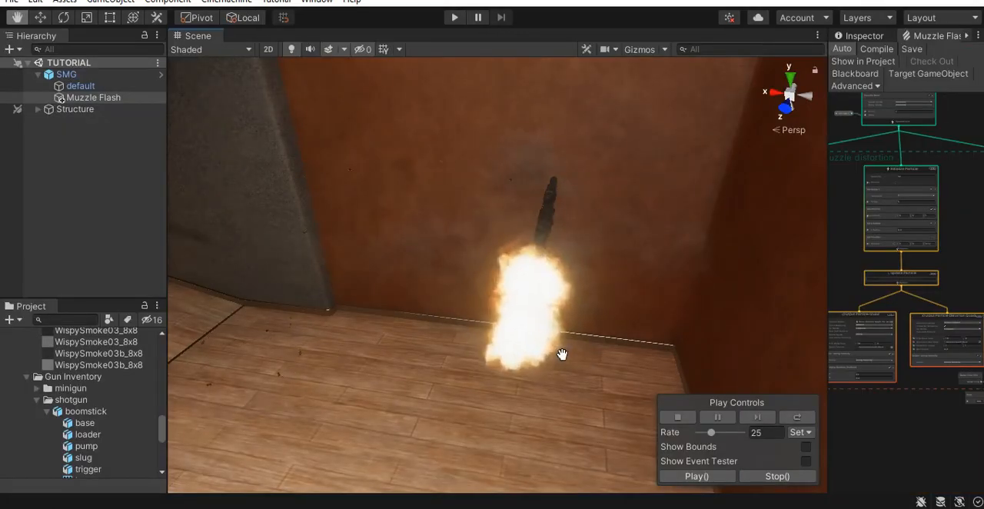
{"action": "right_click_drag", "start_coordinate": [562, 355], "coordinate": [521, 343]}
{"action": "middle_click_drag", "start_coordinate": [543, 351], "coordinate": [472, 336]}
{"action": "right_click_drag", "start_coordinate": [538, 328], "coordinate": [613, 314], "text": "alt"}
{"action": "middle_click_drag", "start_coordinate": [511, 348], "coordinate": [698, 343]}
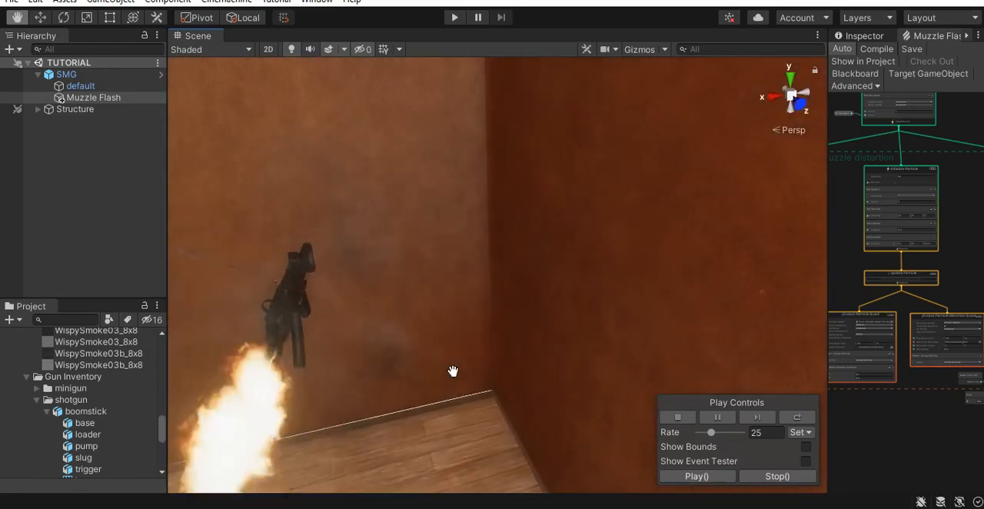
- Examine the rotating shells and their smoke trails up close around the gun's ejection port
{"action": "scroll", "coordinate": [459, 311], "scroll_direction": "up", "scroll_amount": 3}
{"action": "right_click_drag", "start_coordinate": [459, 307], "coordinate": [610, 313]}
{"action": "middle_click_drag", "start_coordinate": [429, 325], "coordinate": [667, 326]}
{"action": "right_click_drag", "start_coordinate": [419, 314], "coordinate": [555, 314], "text": "alt"}
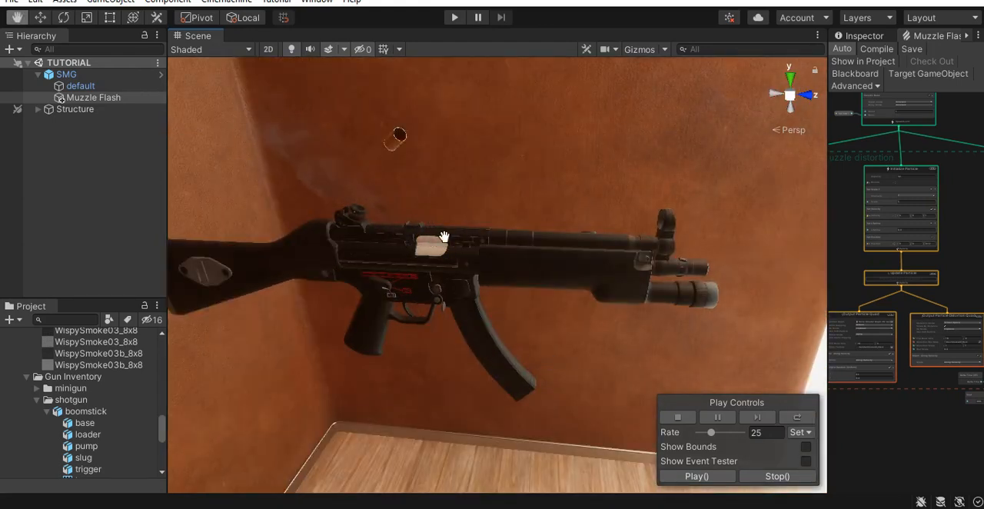
{"action": "right_click_drag", "start_coordinate": [531, 278], "coordinate": [458, 301], "text": "alt"}
{"action": "right_click_drag", "start_coordinate": [536, 301], "coordinate": [335, 372]}
{"action": "left_click_drag", "start_coordinate": [553, 310], "coordinate": [413, 312]}
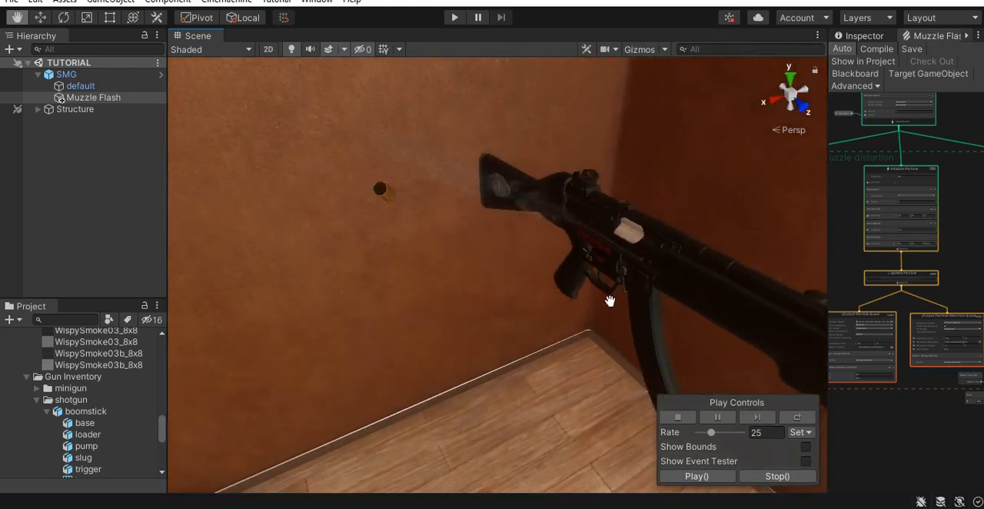
- Set the effect's playback rate to 100
{"action": "scroll", "coordinate": [624, 297], "scroll_direction": "down", "scroll_amount": 1}
{"action": "left_click_drag", "start_coordinate": [513, 318], "coordinate": [415, 291]}
{"action": "right_click_drag", "start_coordinate": [607, 304], "coordinate": [572, 331]}
{"action": "left_click", "coordinate": [771, 435]}
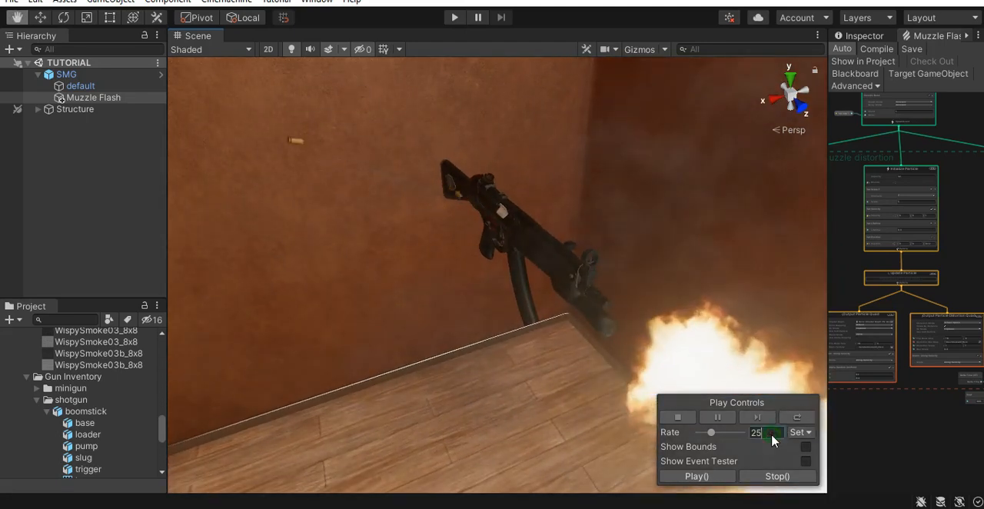
{"action": "double_click", "coordinate": [767, 433]}
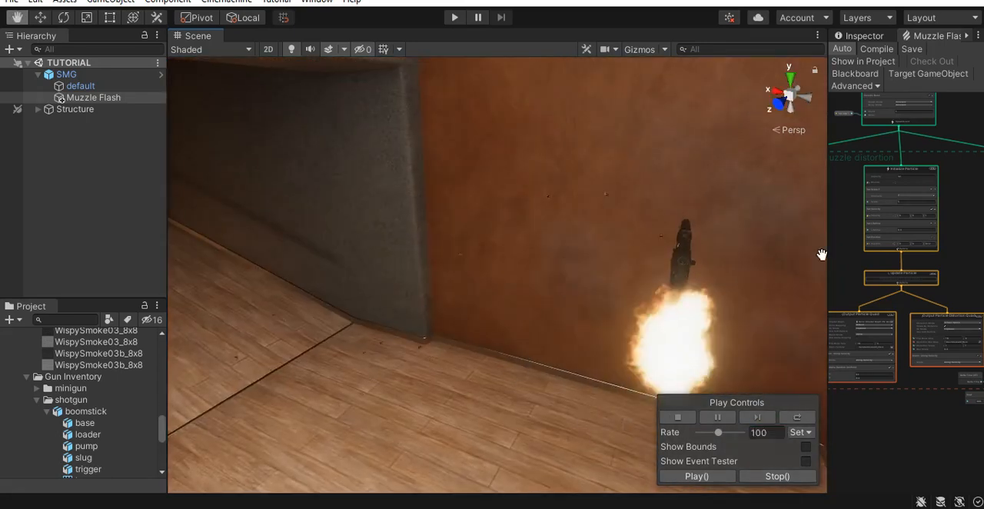
- Widen the Muzzle Flash graph, show its Blackboard and maximize the graph view
{"action": "left_click_drag", "start_coordinate": [828, 252], "coordinate": [573, 252]}
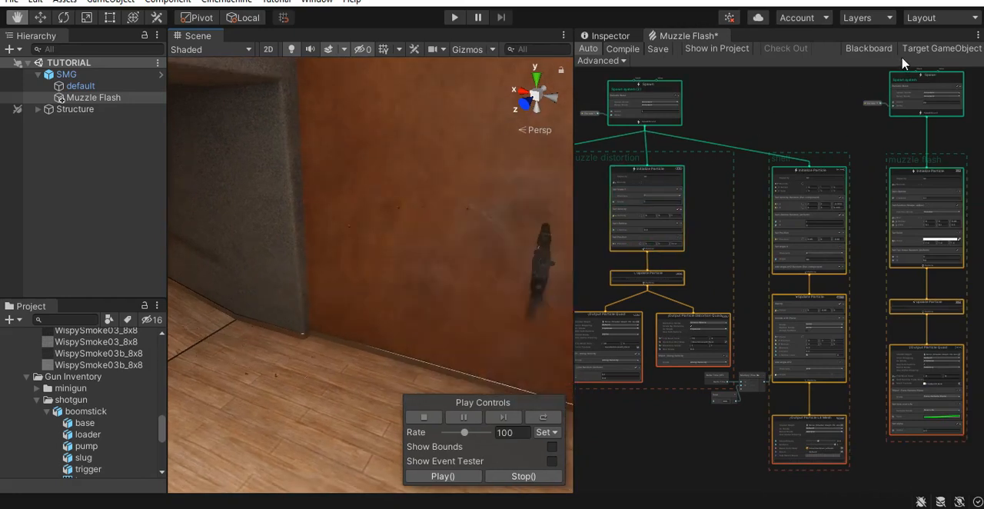
{"action": "left_click", "coordinate": [869, 48]}
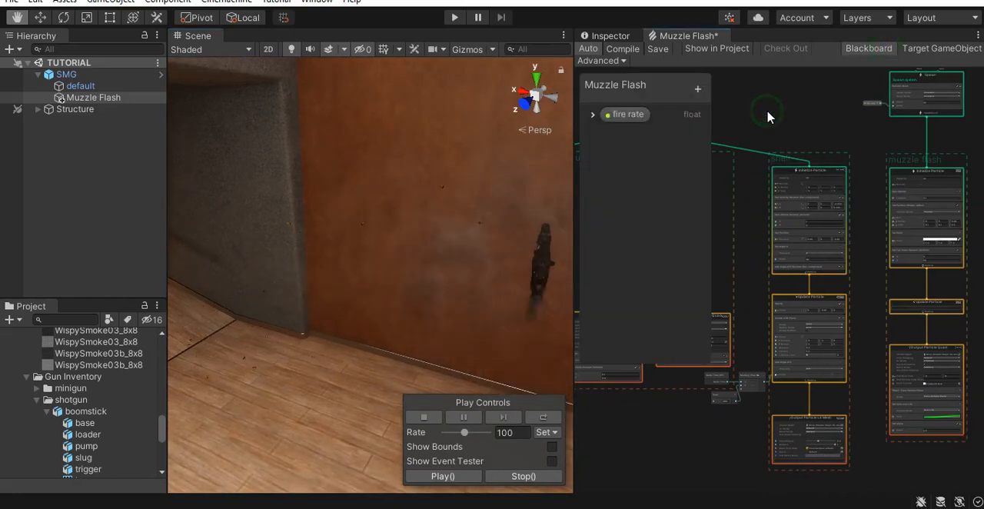
{"action": "key", "text": "shift+space"}
- Add a Mesh property named shell and a Texture2D property named shell texture to the Blackboard
{"action": "scroll", "coordinate": [566, 368], "scroll_direction": "down", "scroll_amount": 1}
{"action": "middle_click_drag", "start_coordinate": [566, 368], "coordinate": [883, 373]}
{"action": "scroll", "coordinate": [745, 298], "scroll_direction": "up", "scroll_amount": 6}
{"action": "scroll", "coordinate": [744, 314], "scroll_direction": "up", "scroll_amount": 1}
{"action": "middle_click_drag", "start_coordinate": [230, 434], "coordinate": [602, 87]}
{"action": "middle_click_drag", "start_coordinate": [597, 380], "coordinate": [609, 248]}
{"action": "scroll", "coordinate": [684, 197], "scroll_direction": "up", "scroll_amount": 5}
{"action": "left_click_drag", "start_coordinate": [694, 184], "coordinate": [698, 246]}
{"action": "middle_click_drag", "start_coordinate": [442, 423], "coordinate": [443, 246]}
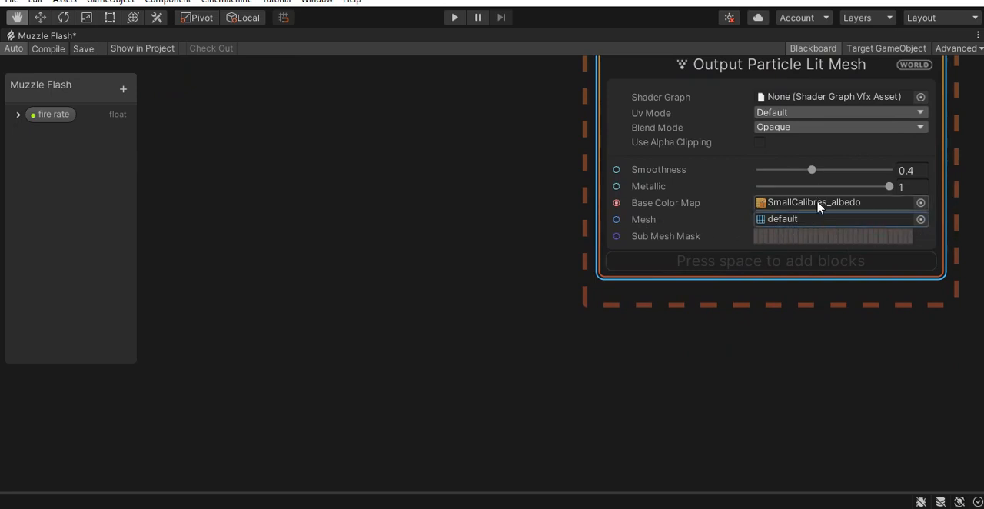
{"action": "left_click", "coordinate": [125, 90]}
{"action": "left_click", "coordinate": [154, 209]}
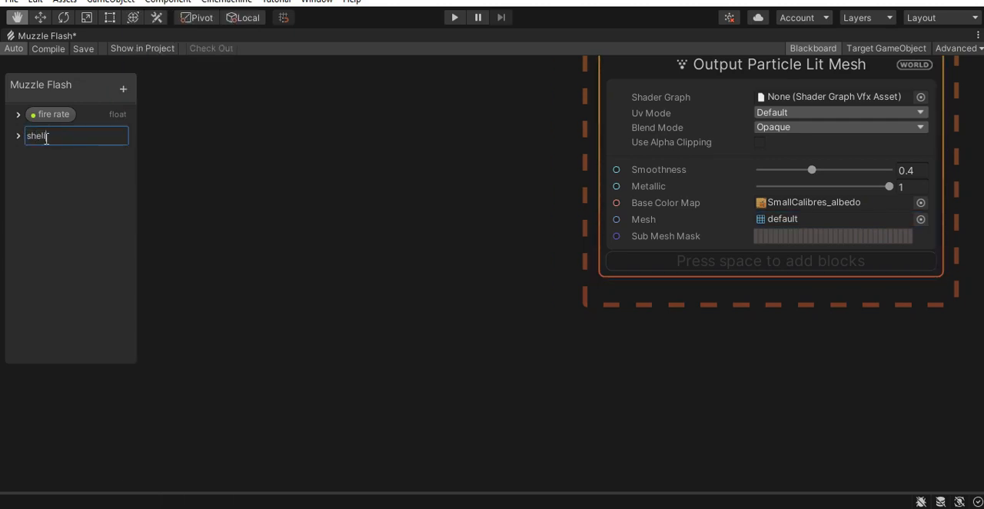
{"action": "left_click", "coordinate": [124, 89]}
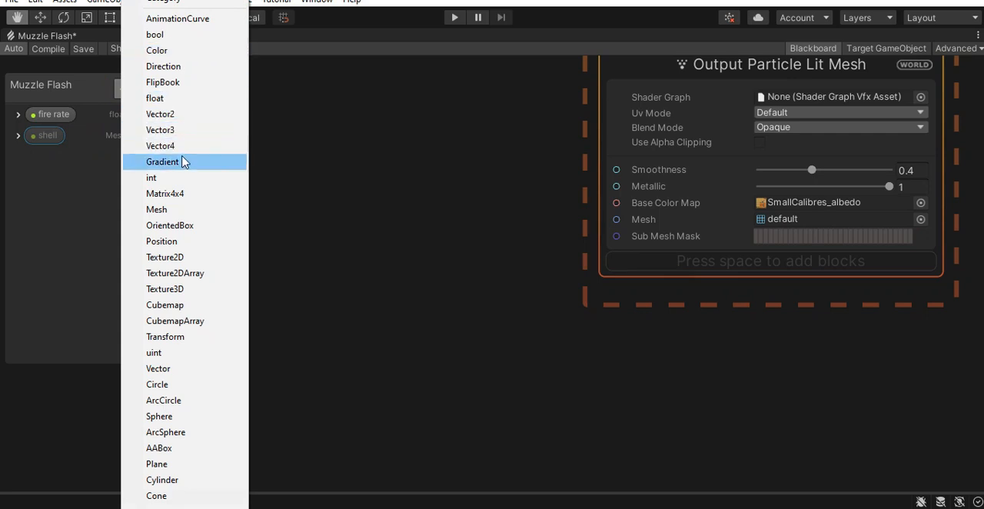
{"action": "left_click", "coordinate": [197, 257]}
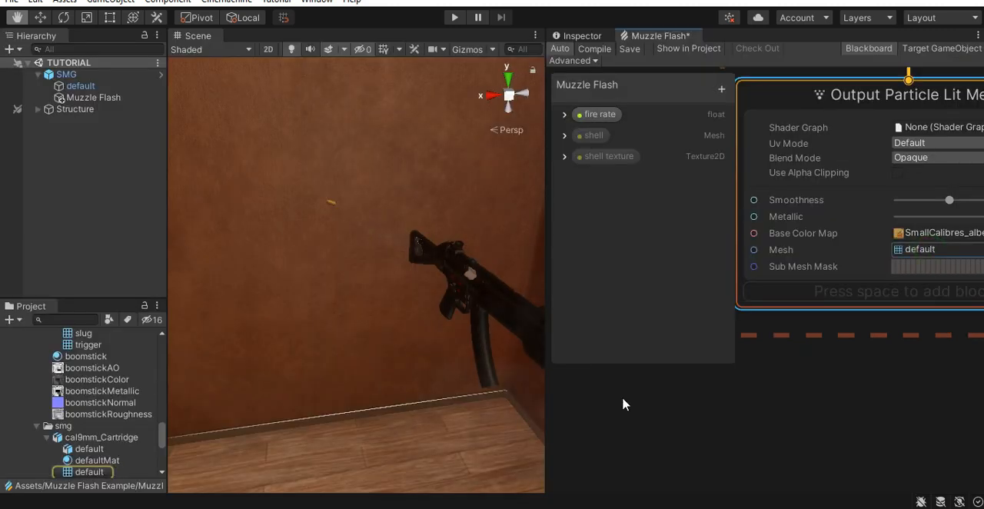
- Assign the cal9mm_Cartridge default mesh as the shell property's value and expand the shell texture property's settings
{"action": "left_click", "coordinate": [565, 136]}
{"action": "left_click_drag", "start_coordinate": [95, 473], "coordinate": [655, 173]}
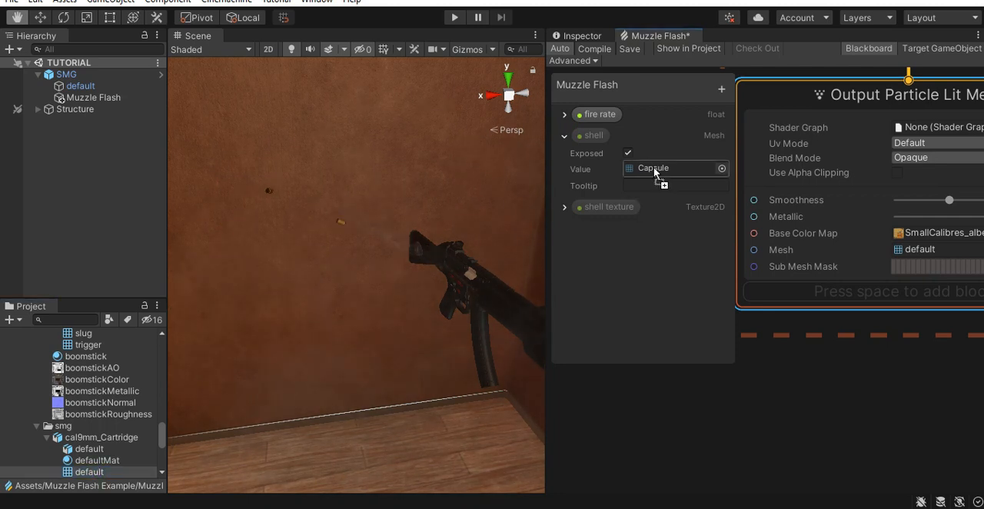
{"action": "left_click", "coordinate": [565, 136]}
{"action": "left_click", "coordinate": [564, 156]}
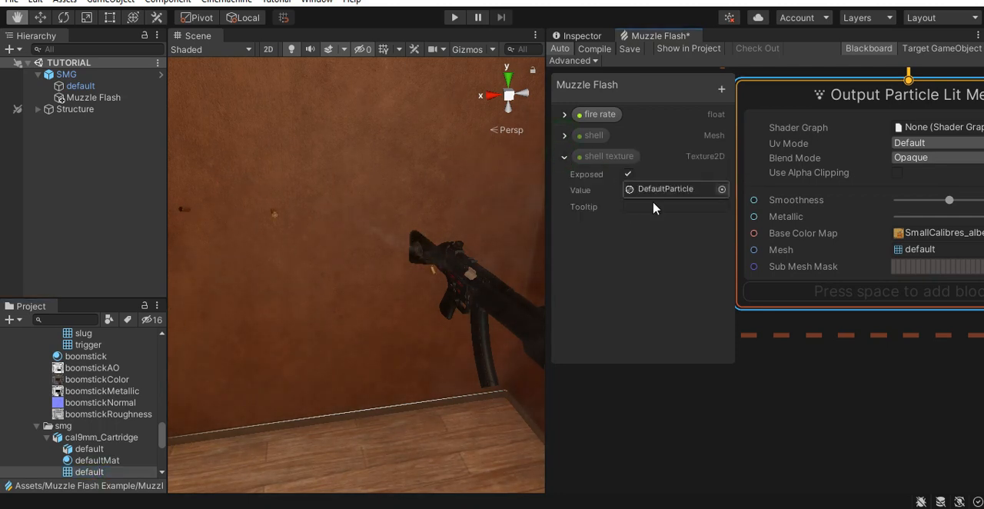
- Place shell and shell texture nodes in the graph and connect them to the Output Particle Lit Mesh's Mesh and Base Color Map inputs
{"action": "left_click_drag", "start_coordinate": [47, 134], "coordinate": [331, 194]}
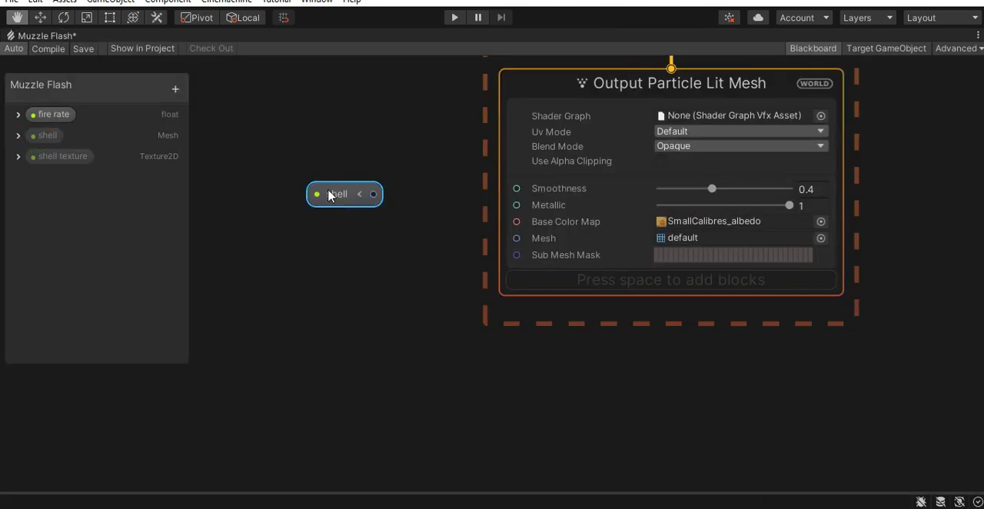
{"action": "left_click_drag", "start_coordinate": [340, 259], "coordinate": [332, 256]}
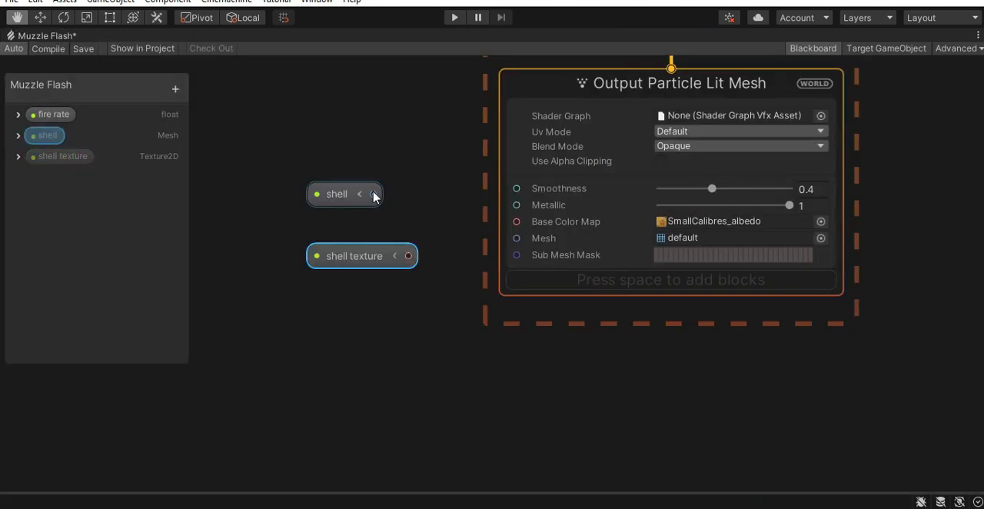
{"action": "left_click_drag", "start_coordinate": [374, 194], "coordinate": [507, 240]}
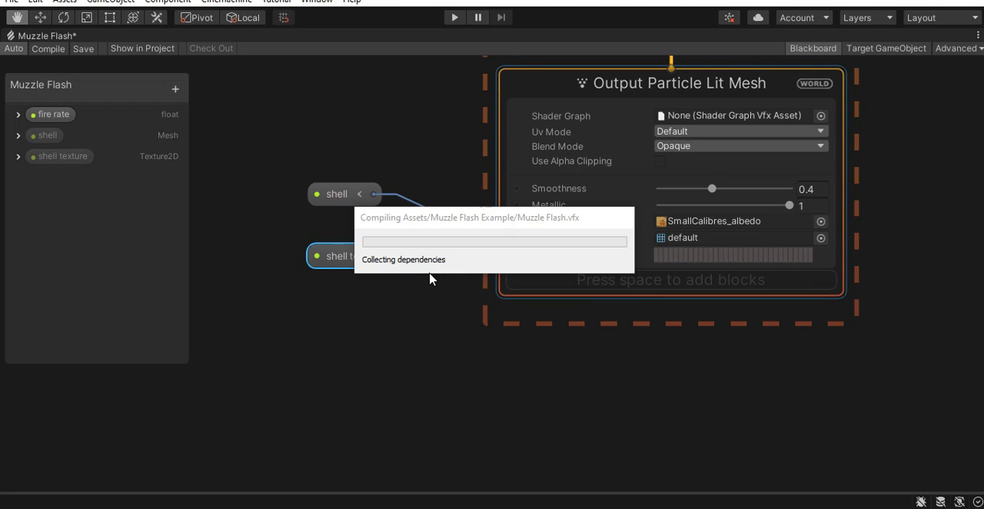
{"action": "left_click_drag", "start_coordinate": [350, 256], "coordinate": [350, 152]}
{"action": "left_click_drag", "start_coordinate": [409, 152], "coordinate": [515, 221]}
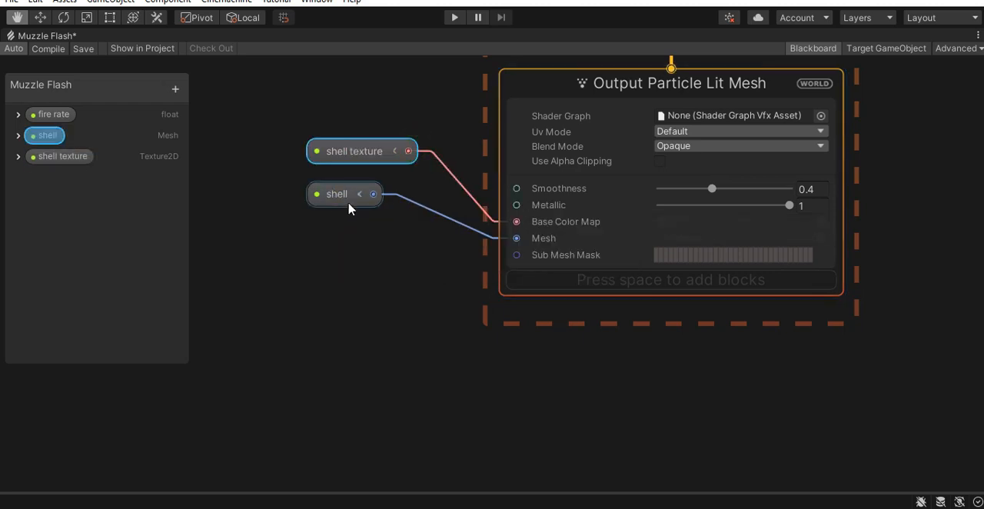
{"action": "left_click_drag", "start_coordinate": [348, 201], "coordinate": [365, 248]}
{"action": "left_click_drag", "start_coordinate": [362, 154], "coordinate": [335, 215]}
- Add a Set Size block to the shell's Output Particle Lit Mesh context
{"action": "scroll", "coordinate": [435, 230], "scroll_direction": "down", "scroll_amount": 3}
{"action": "scroll", "coordinate": [679, 287], "scroll_direction": "up", "scroll_amount": 4}
{"action": "middle_click_drag", "start_coordinate": [516, 402], "coordinate": [620, 415]}
{"action": "scroll", "coordinate": [634, 315], "scroll_direction": "down", "scroll_amount": 2}
{"action": "left_click", "coordinate": [619, 275]}
{"action": "key", "text": "space"}
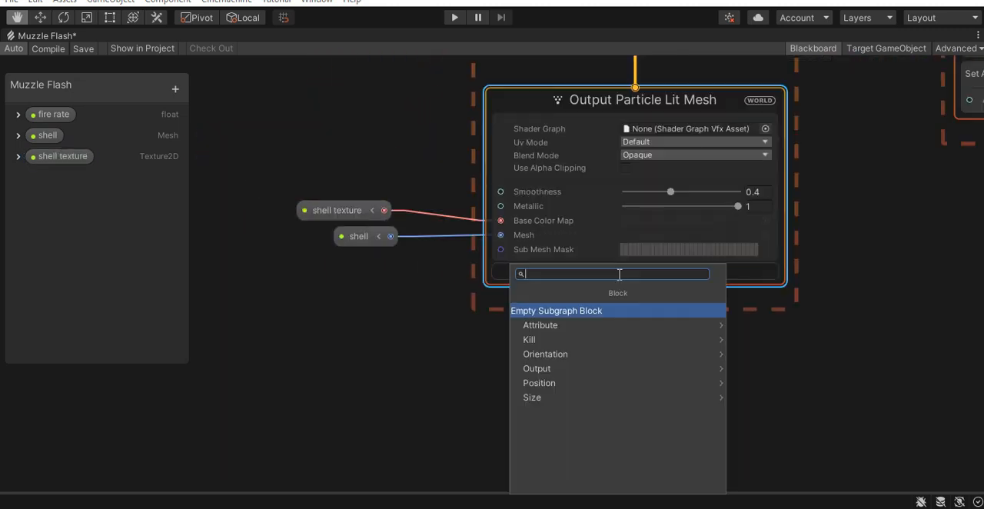
{"action": "type", "text": "set si"}
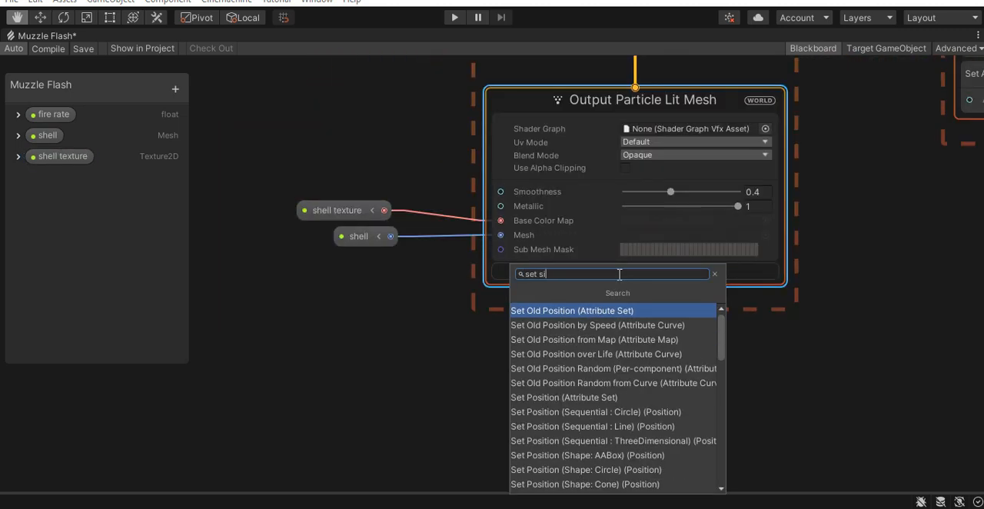
{"action": "type", "text": "ze"}
{"action": "key", "text": "Return"}
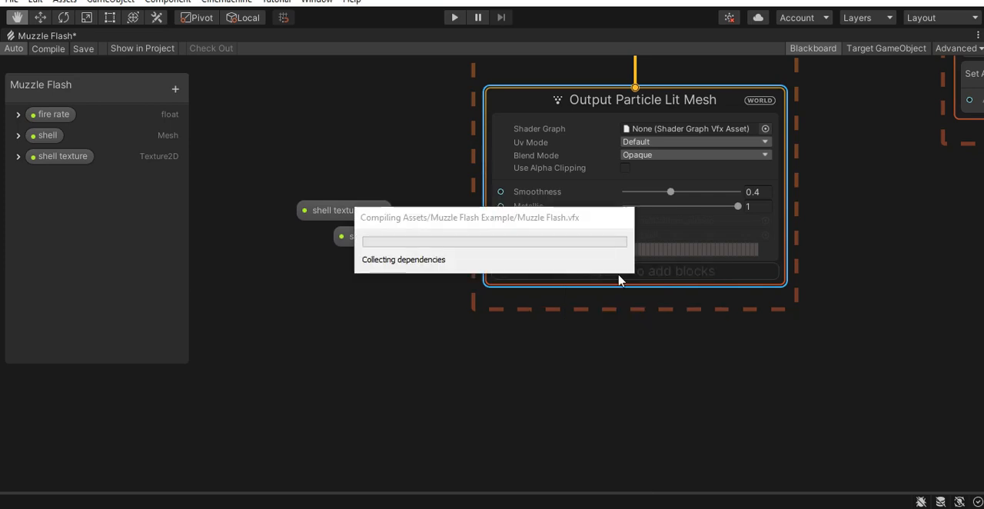
{"action": "scroll", "coordinate": [634, 315], "scroll_direction": "up", "scroll_amount": 5}
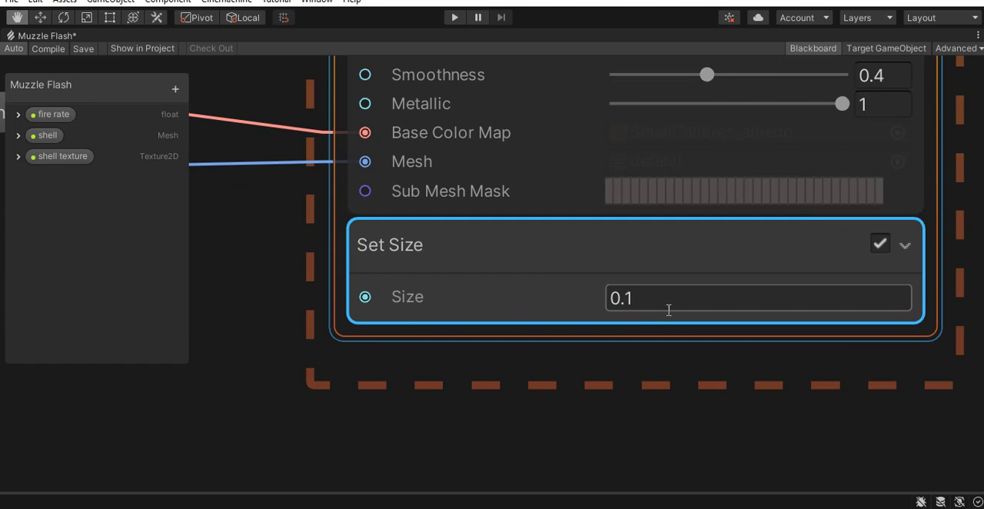
- Add a float property named shell size to the Blackboard
{"action": "scroll", "coordinate": [522, 446], "scroll_direction": "down", "scroll_amount": 3}
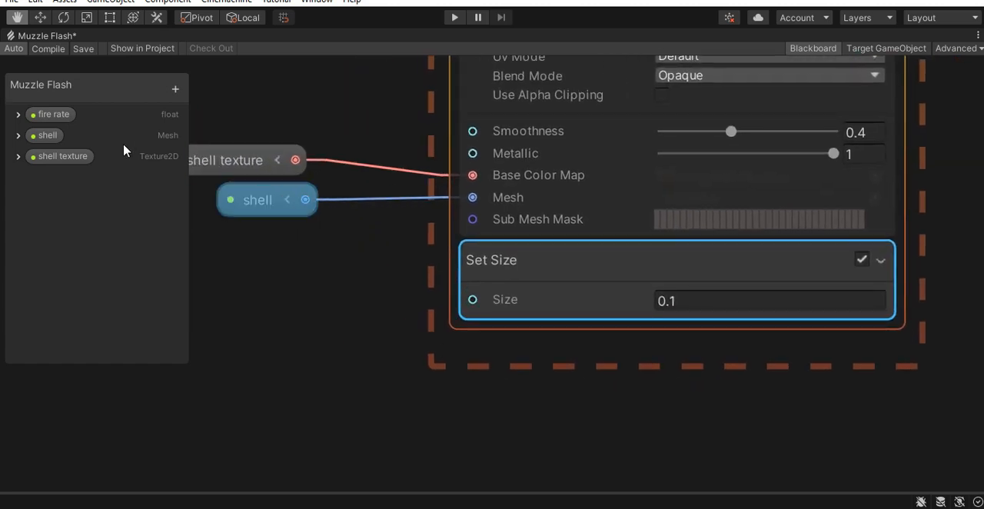
{"action": "left_click", "coordinate": [175, 89]}
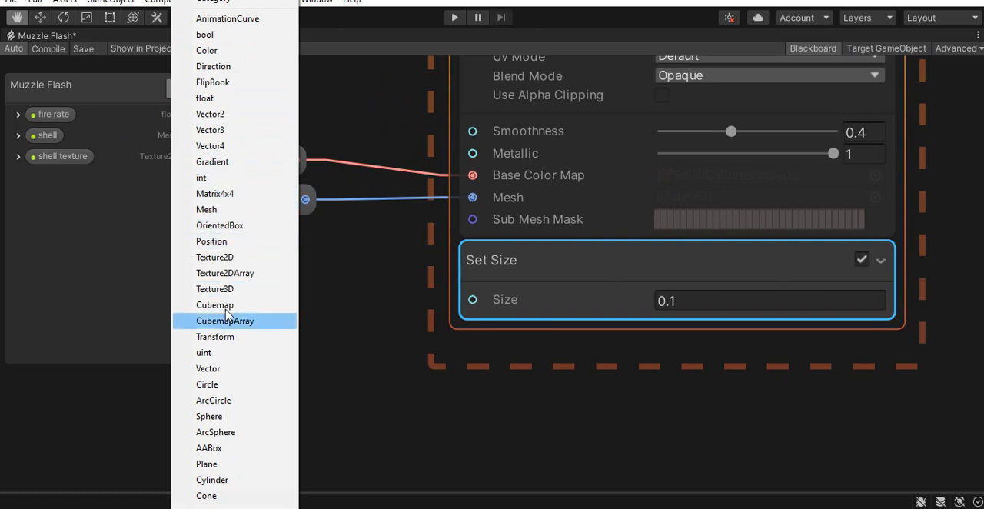
{"action": "left_click", "coordinate": [253, 98]}
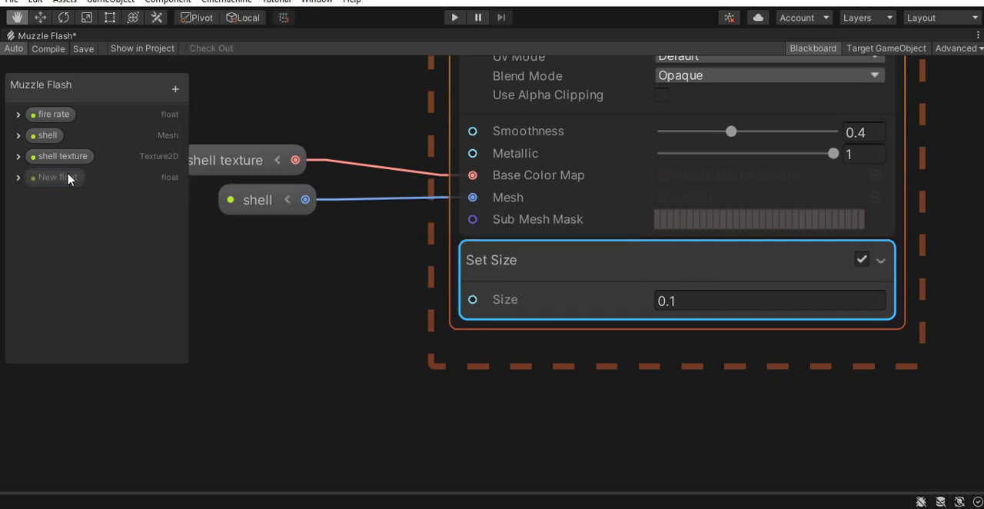
{"action": "double_click", "coordinate": [65, 178]}
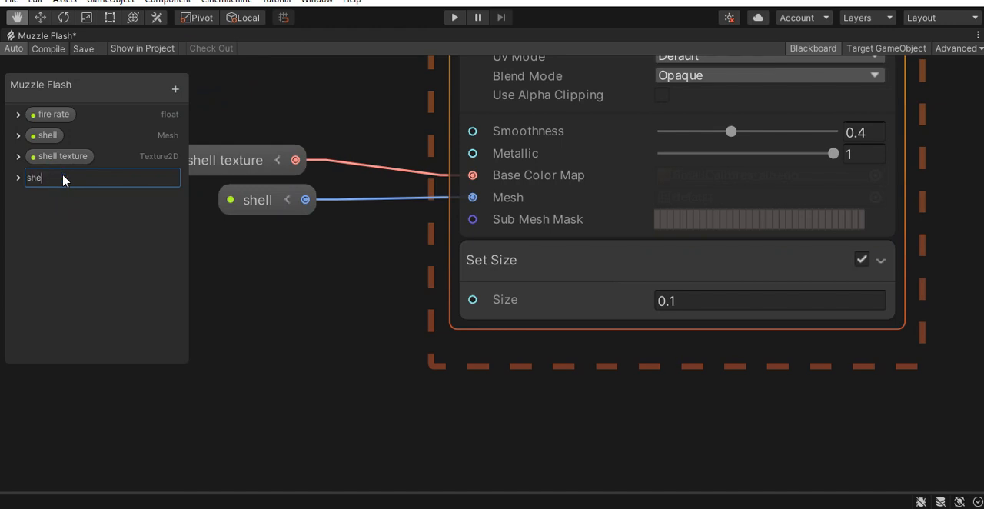
{"action": "type", "text": "shell si"}
{"action": "type", "text": "ze"}
{"action": "key", "text": "Return"}
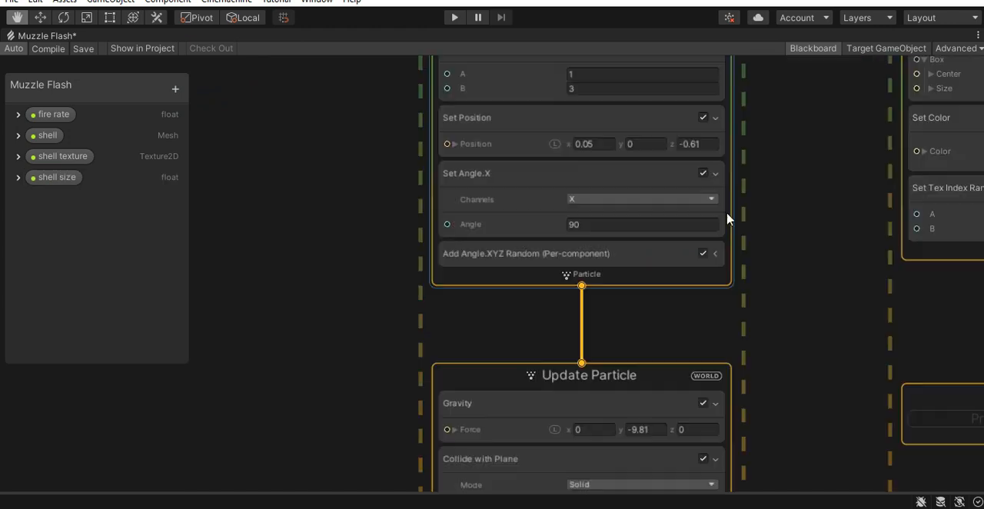
- Add a Vector3 property named shell position to the Blackboard
{"action": "scroll", "coordinate": [727, 217], "scroll_direction": "up", "scroll_amount": 1}
{"action": "middle_click_drag", "start_coordinate": [789, 226], "coordinate": [839, 318]}
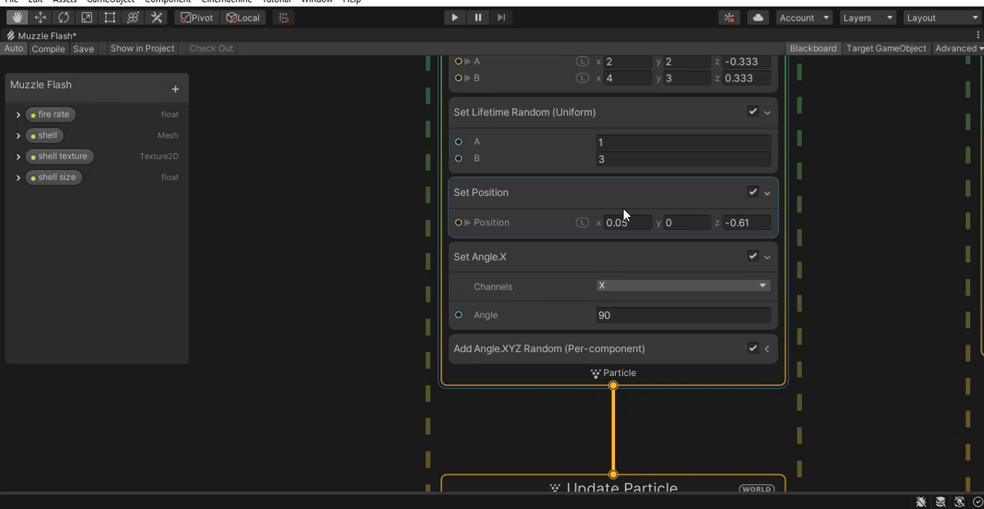
{"action": "left_click", "coordinate": [547, 194]}
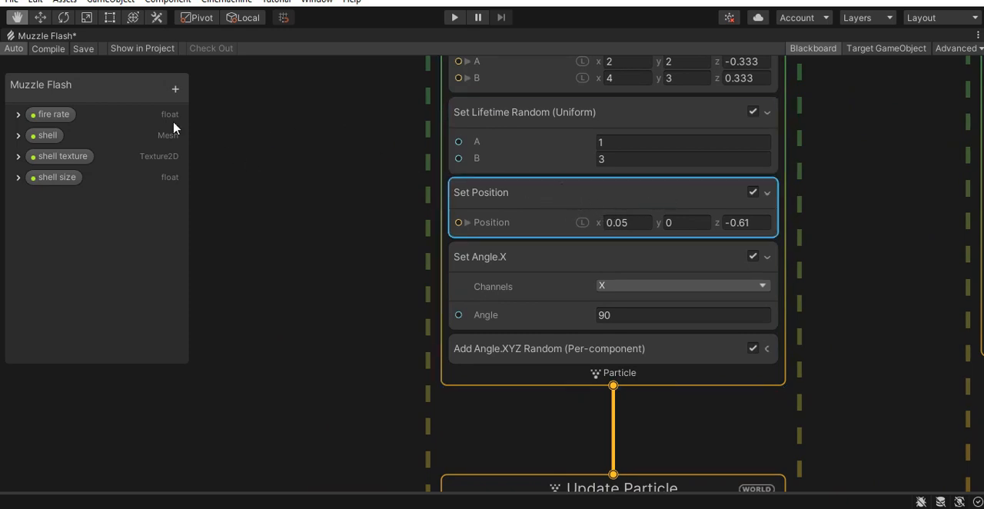
{"action": "left_click", "coordinate": [175, 90]}
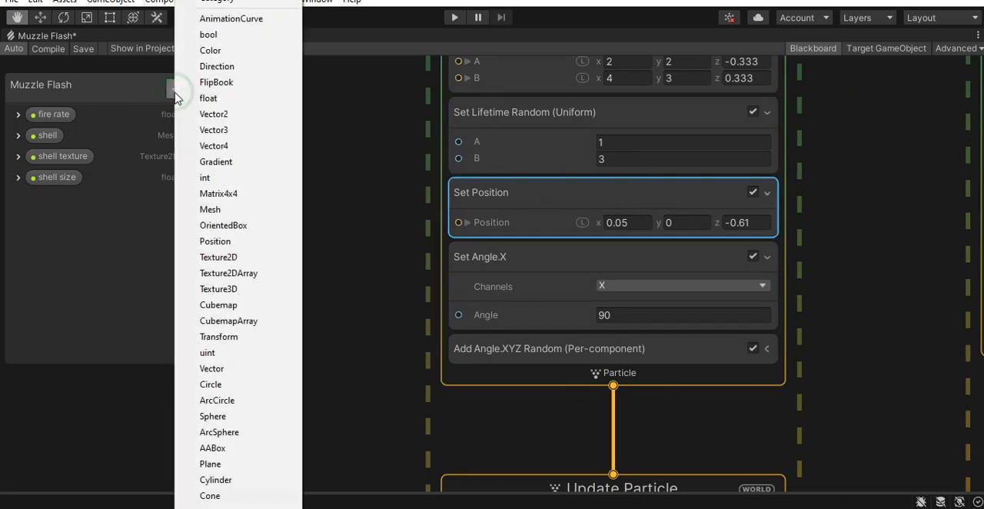
{"action": "left_click", "coordinate": [230, 131]}
{"action": "type", "text": "shel"}
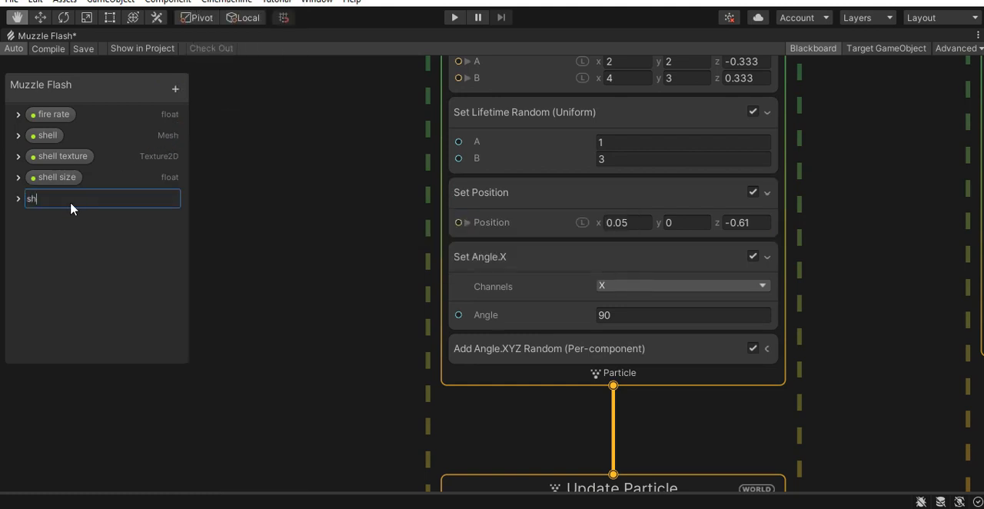
{"action": "type", "text": "l position"}
{"action": "key", "text": "Return"}
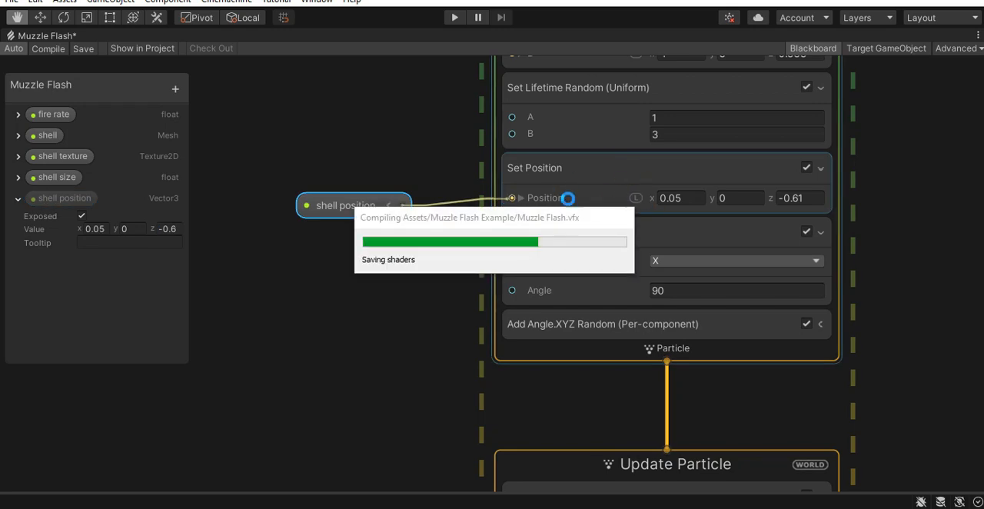
{"action": "left_click", "coordinate": [19, 199]}
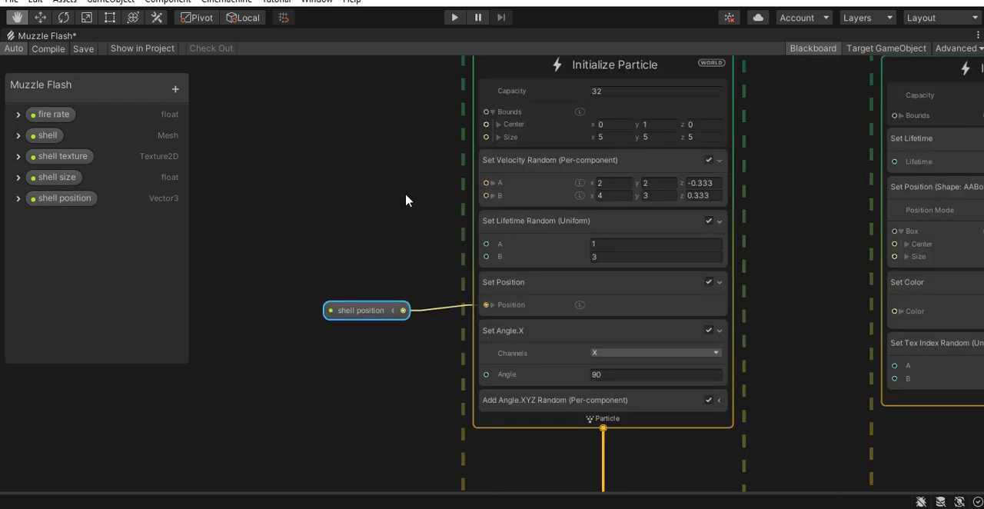
- Add a Vector3 property named shell min vel to the Blackboard for the shells' minimum velocity
{"action": "scroll", "coordinate": [434, 196], "scroll_direction": "up", "scroll_amount": 3}
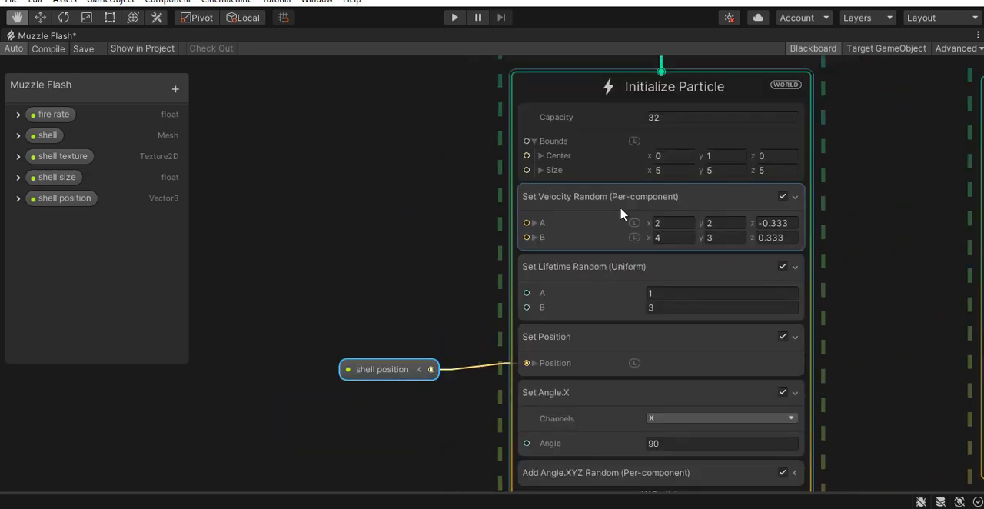
{"action": "scroll", "coordinate": [661, 221], "scroll_direction": "up", "scroll_amount": 3}
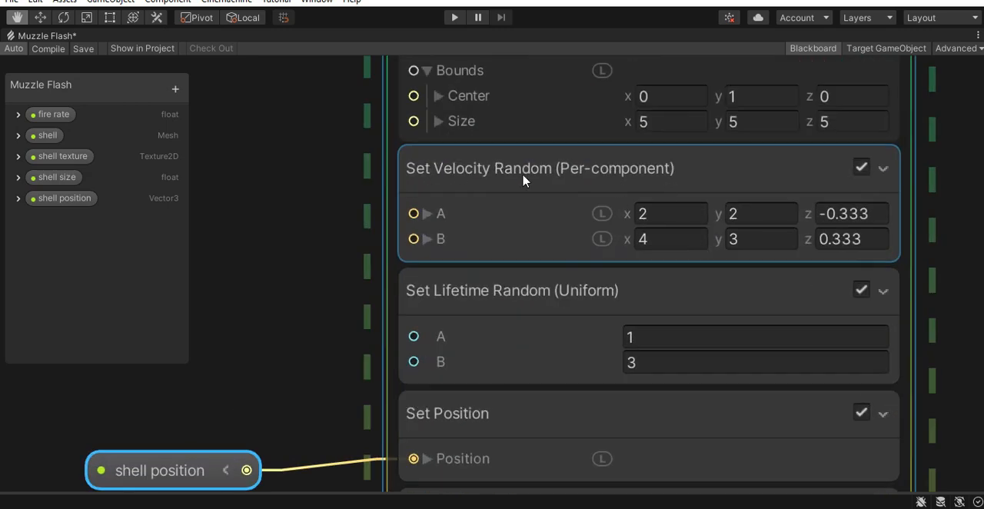
{"action": "scroll", "coordinate": [538, 195], "scroll_direction": "down", "scroll_amount": 3}
{"action": "scroll", "coordinate": [281, 158], "scroll_direction": "up", "scroll_amount": 2}
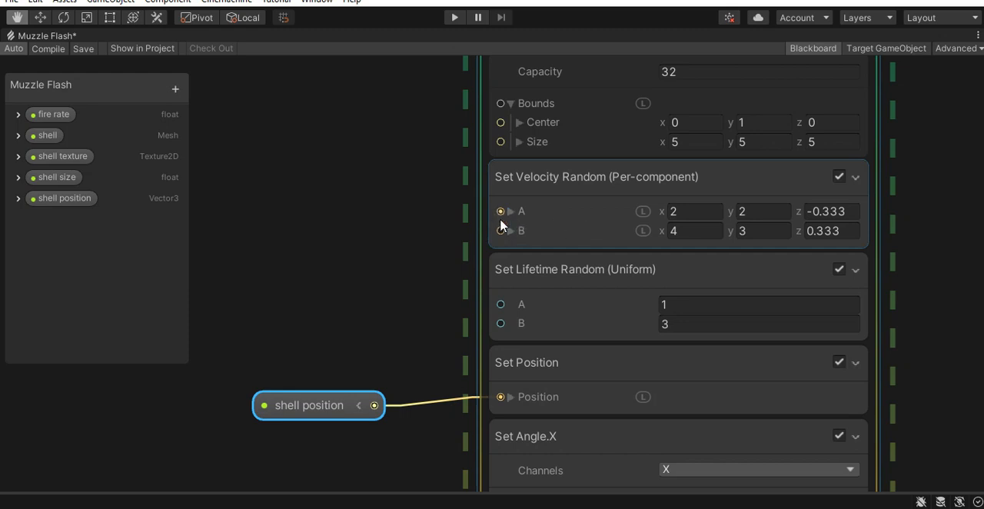
{"action": "left_click", "coordinate": [175, 90]}
{"action": "left_click", "coordinate": [228, 136]}
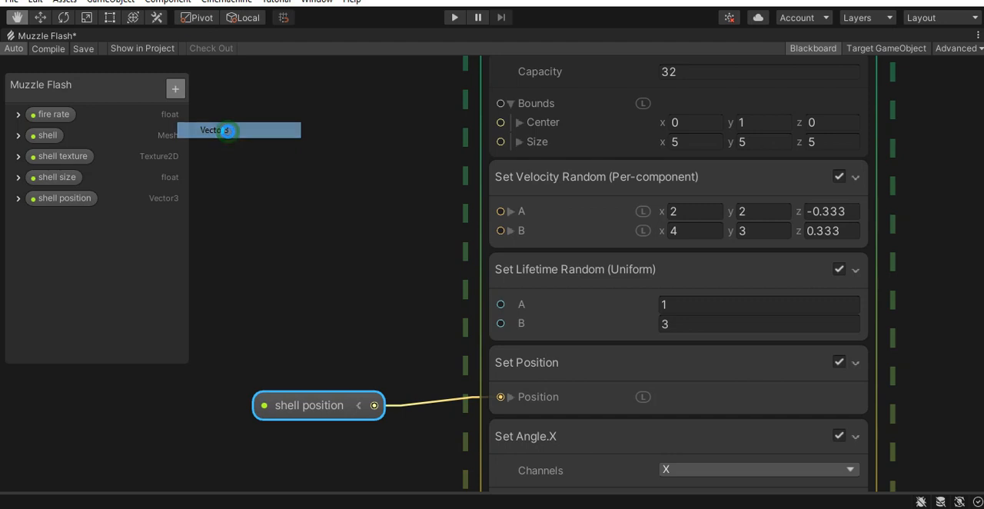
{"action": "type", "text": "shell ve"}
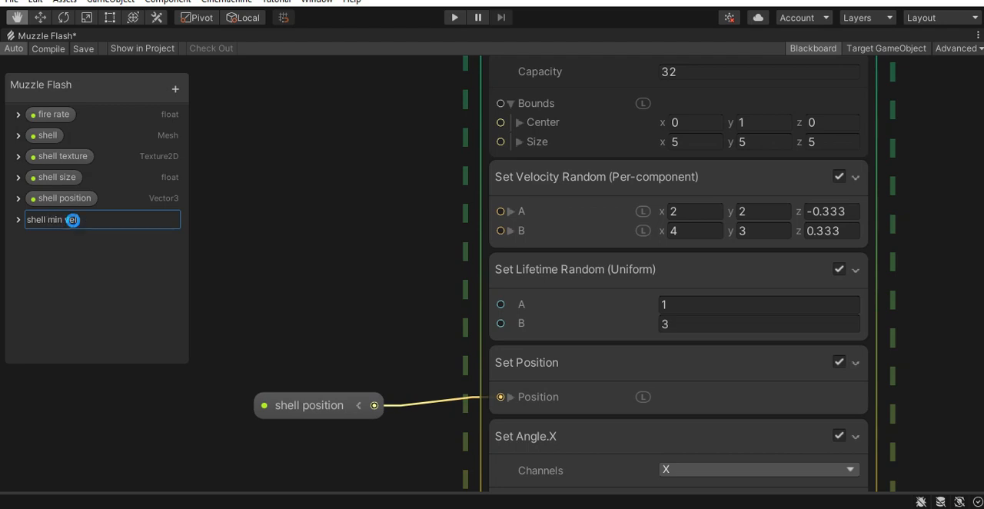
{"action": "key", "text": "Return"}
- Add a Vector3 property named shell max vel to the Blackboard for the shells' maximum velocity
{"action": "left_click", "coordinate": [176, 88]}
{"action": "left_click", "coordinate": [227, 130]}
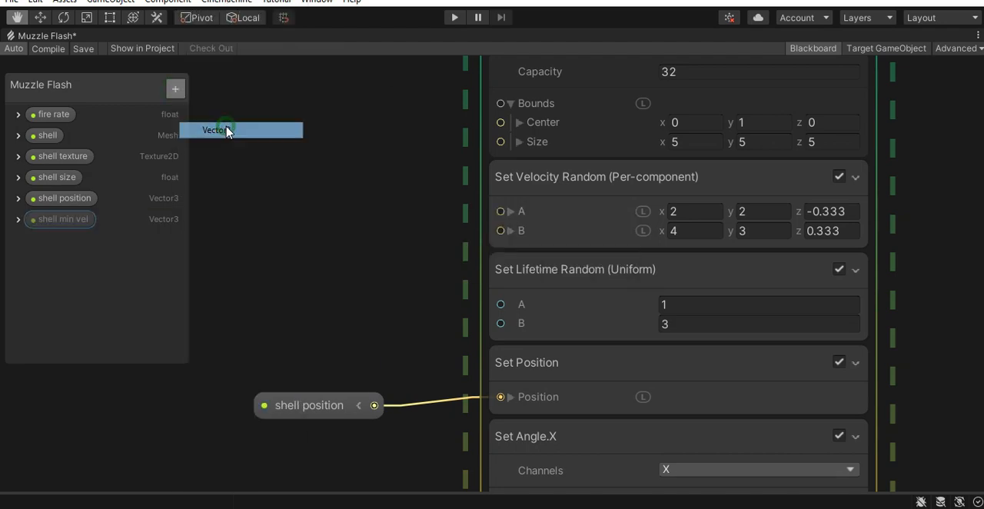
{"action": "type", "text": "shell max"}
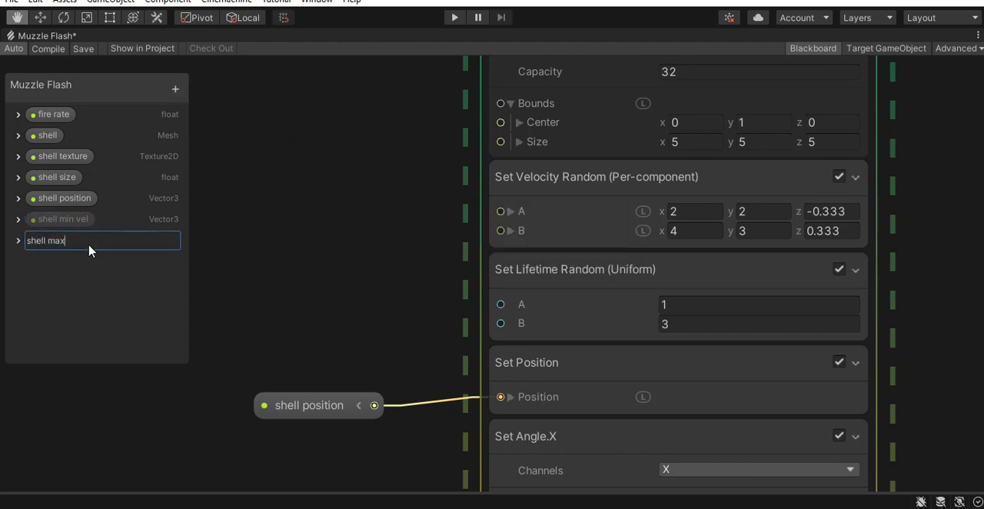
{"action": "type", "text": " vel"}
{"action": "key", "text": "Return"}
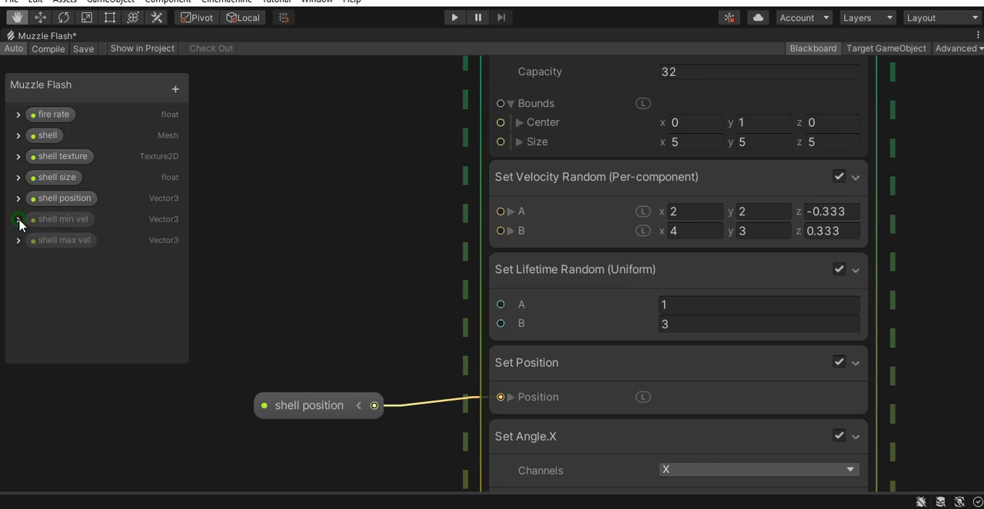
- Set the default value of shell min vel to 2, 2, -0.3 and of shell max vel to 4, 3, 0.3
{"action": "left_click", "coordinate": [17, 219]}
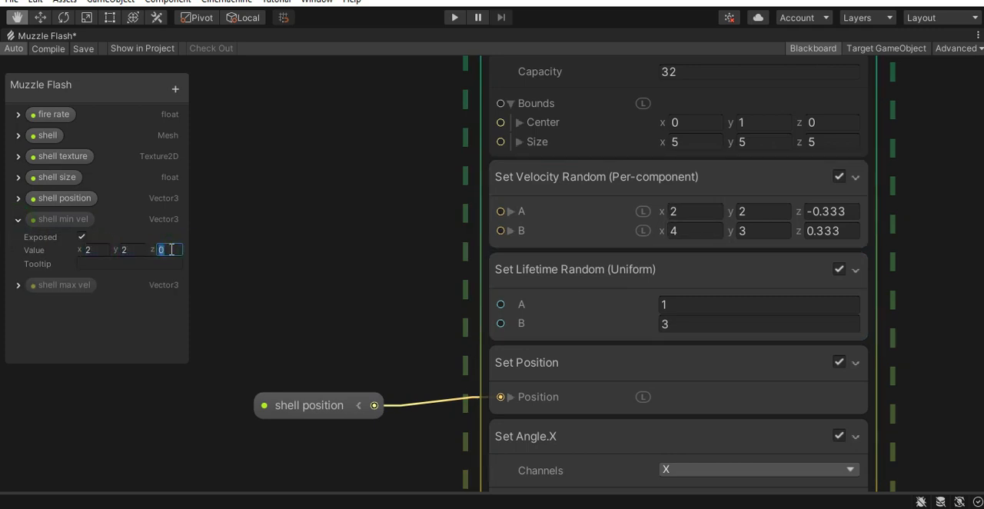
{"action": "left_click", "coordinate": [18, 285]}
{"action": "left_click", "coordinate": [93, 315]}
{"action": "type", "text": "4"}
{"action": "left_click", "coordinate": [138, 315]}
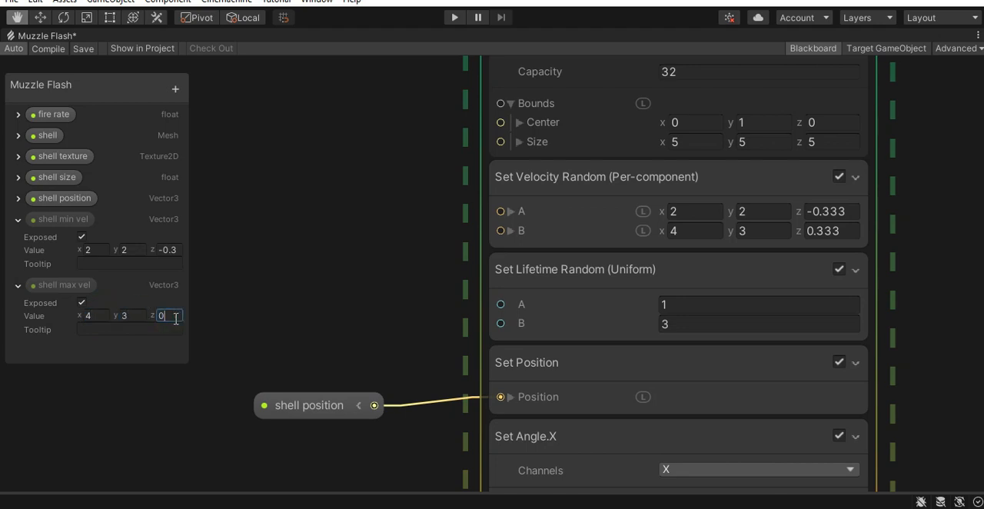
- Connect shell min vel to input A and shell max vel to input B of the Set Velocity Random block
{"action": "left_click_drag", "start_coordinate": [58, 222], "coordinate": [501, 211]}
{"action": "left_click_drag", "start_coordinate": [52, 281], "coordinate": [332, 255]}
{"action": "left_click_drag", "start_coordinate": [411, 252], "coordinate": [507, 233]}
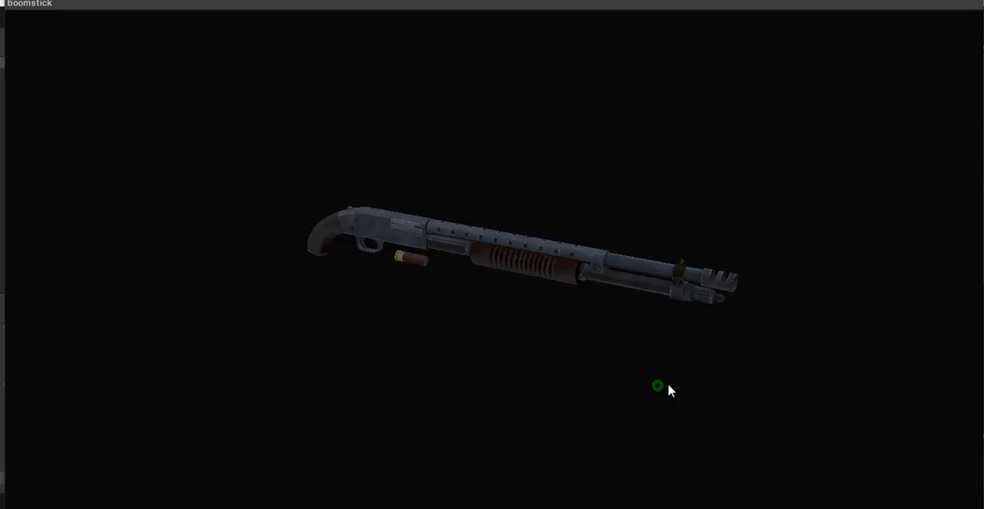
- Place the boomstick model in the scene above the floor, and unpack and rename it as shotgun
{"action": "left_click_drag", "start_coordinate": [665, 391], "coordinate": [472, 356]}
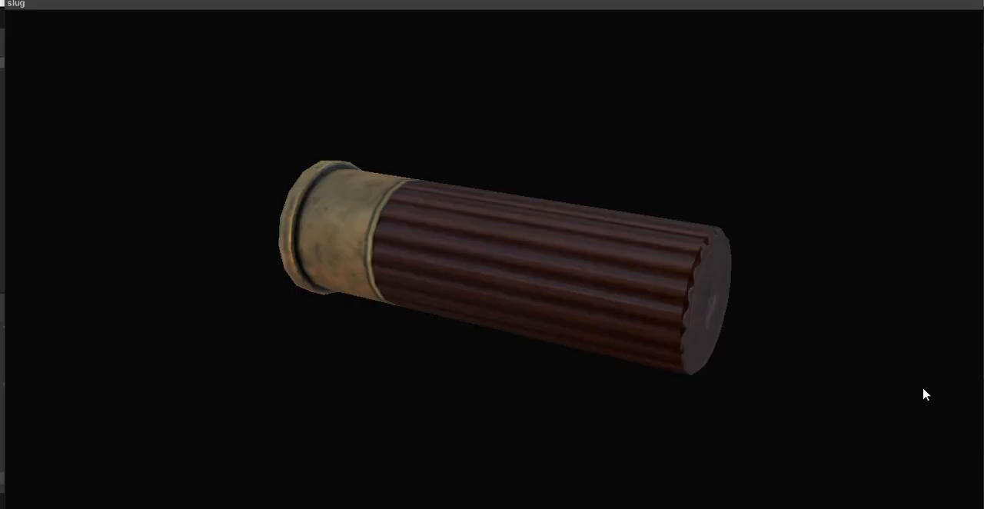
{"action": "left_click_drag", "start_coordinate": [571, 320], "coordinate": [919, 140]}
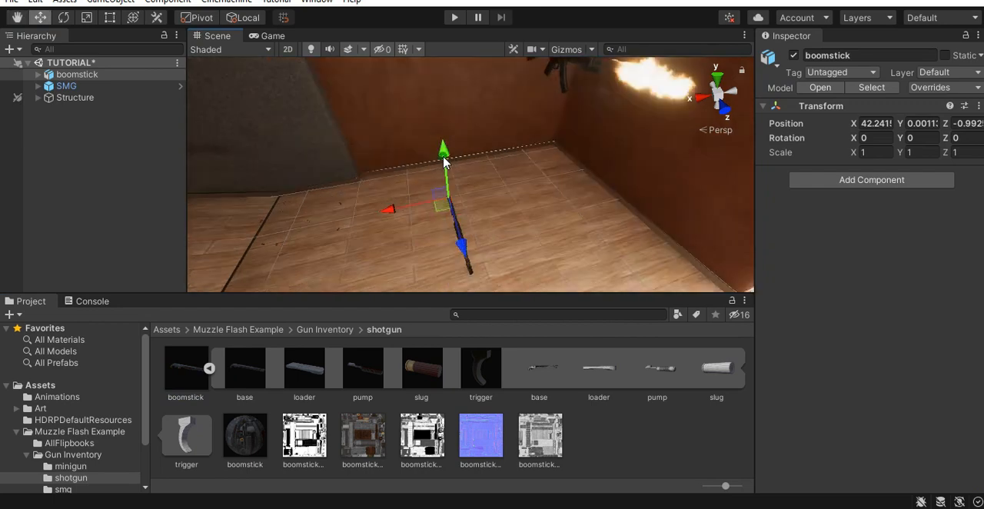
{"action": "right_click", "coordinate": [77, 74]}
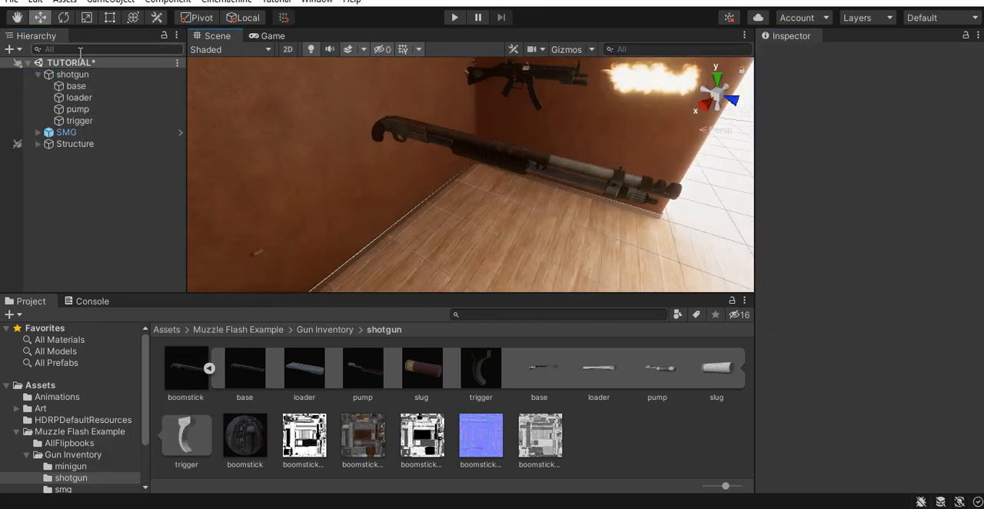
- Add the Muzzle Flash effect from the Muzzle Flash Example folder as a child of shotgun and reset its position to zero
{"action": "left_click", "coordinate": [239, 329]}
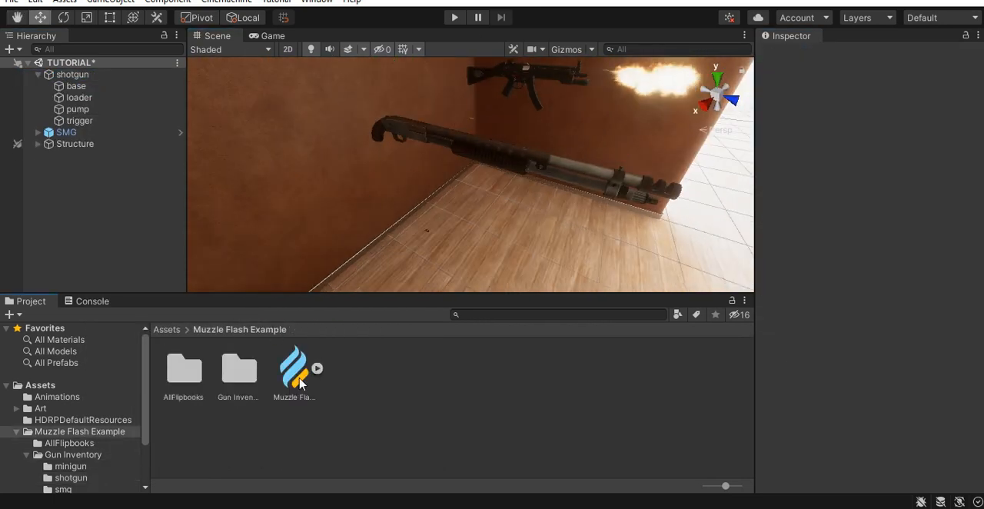
{"action": "left_click", "coordinate": [295, 372]}
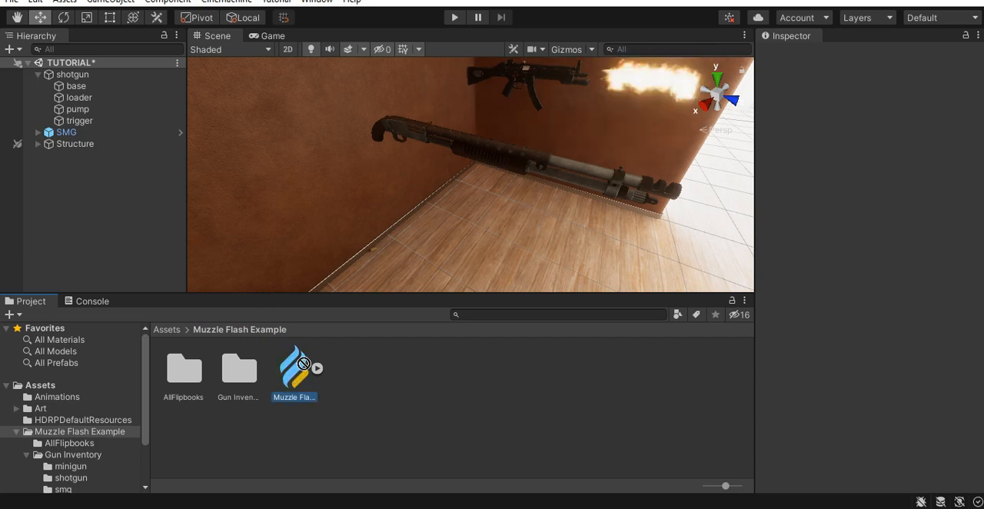
{"action": "left_click_drag", "start_coordinate": [304, 372], "coordinate": [182, 204]}
{"action": "left_click_drag", "start_coordinate": [76, 81], "coordinate": [80, 79]}
{"action": "left_click_drag", "start_coordinate": [69, 155], "coordinate": [88, 75]}
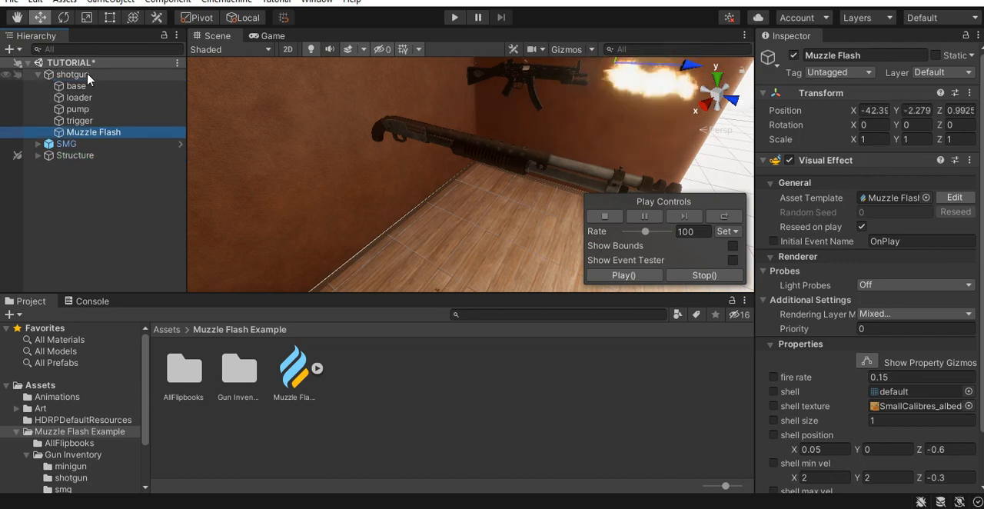
{"action": "left_click", "coordinate": [969, 93]}
{"action": "left_click", "coordinate": [920, 104]}
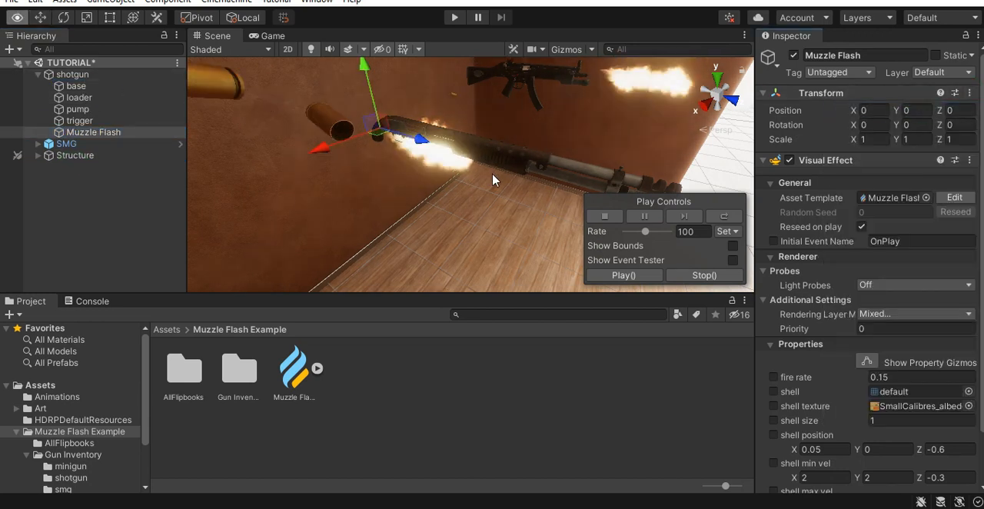
- Move the Muzzle Flash object to the tip of the shotgun barrel, at about Y 0.086 and Z 1.557
{"action": "right_click_drag", "start_coordinate": [493, 180], "coordinate": [493, 192]}
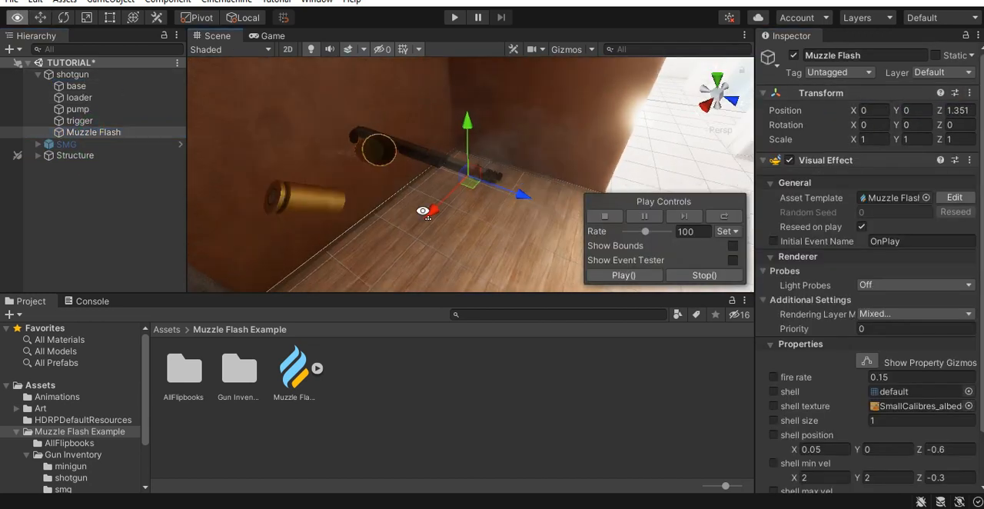
{"action": "right_click_drag", "start_coordinate": [424, 207], "coordinate": [427, 221]}
{"action": "middle_click_drag", "start_coordinate": [432, 222], "coordinate": [425, 174]}
{"action": "right_click_drag", "start_coordinate": [426, 174], "coordinate": [516, 178], "text": "alt"}
{"action": "middle_click_drag", "start_coordinate": [516, 177], "coordinate": [494, 202]}
{"action": "left_click_drag", "start_coordinate": [435, 140], "coordinate": [502, 145]}
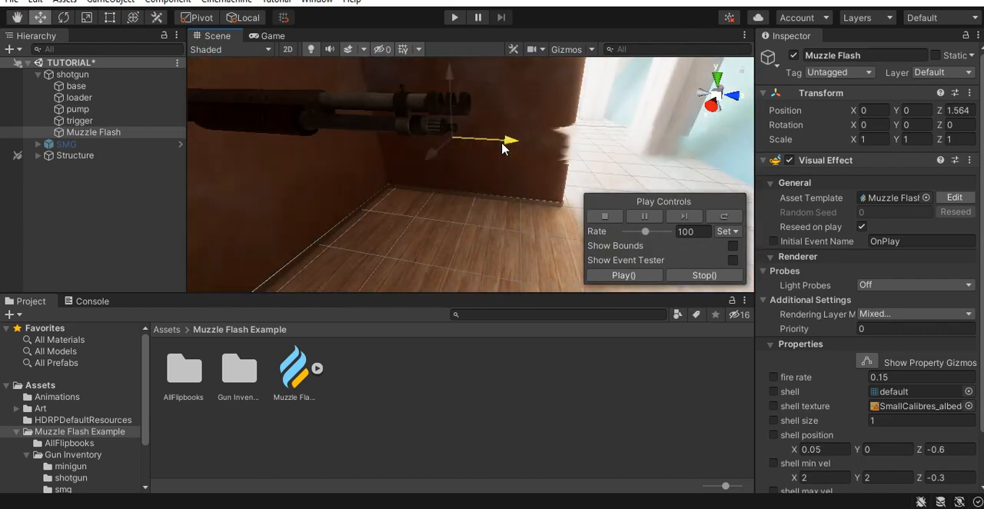
{"action": "left_click_drag", "start_coordinate": [452, 82], "coordinate": [462, 46]}
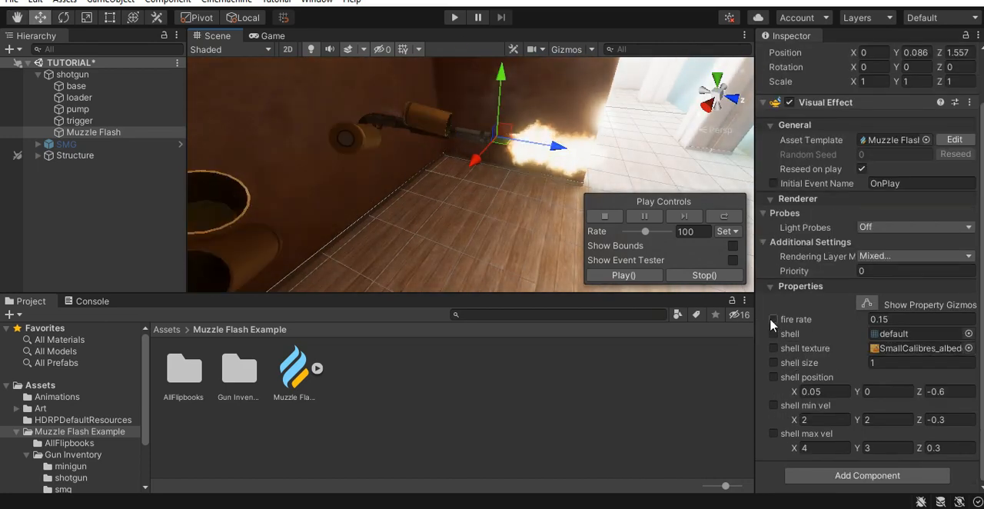
- Override the shotgun Muzzle Flash's fire rate property with 1
{"action": "left_click", "coordinate": [773, 319]}
{"action": "left_click", "coordinate": [899, 319]}
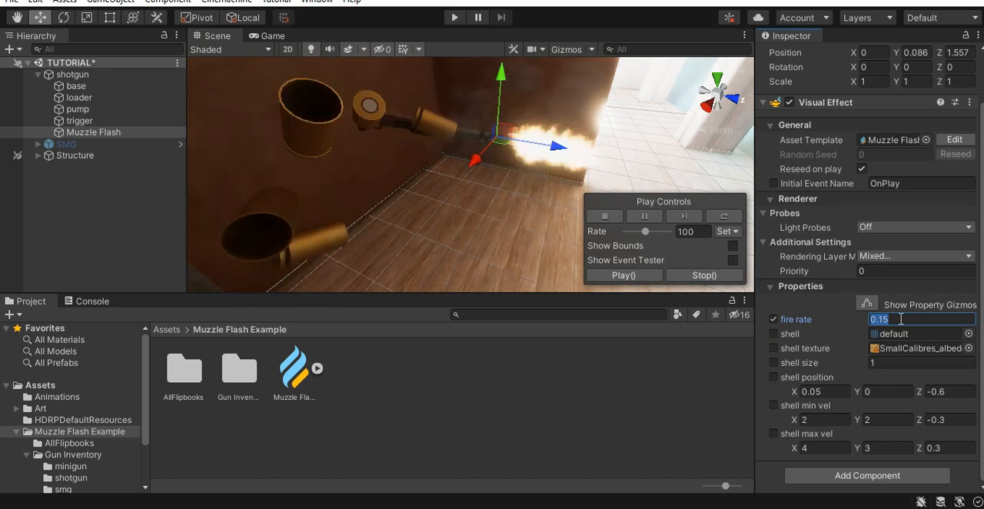
{"action": "type", "text": "1"}
- Assign the slug mesh as the shell and the boomstickColor texture as the shell texture from the shotgun folder
{"action": "left_click", "coordinate": [70, 477]}
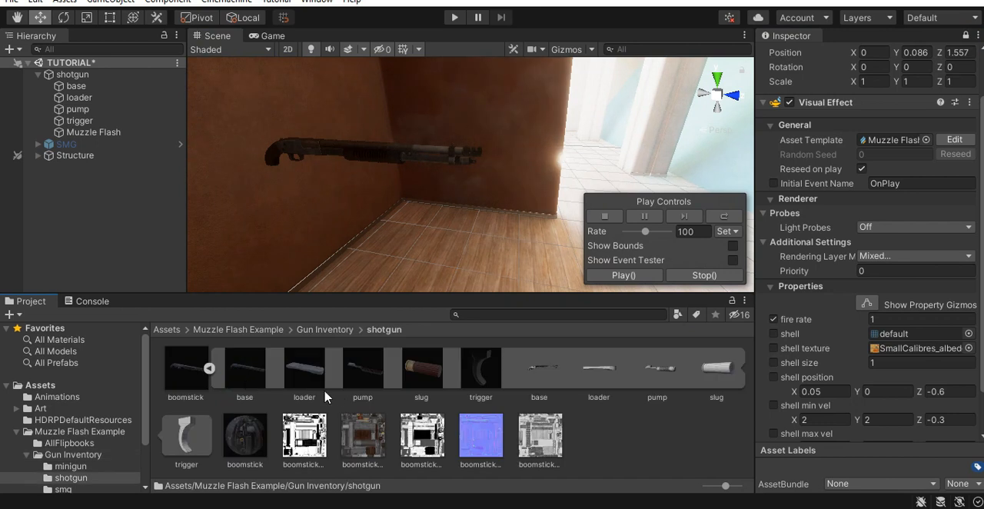
{"action": "left_click_drag", "start_coordinate": [424, 374], "coordinate": [889, 336]}
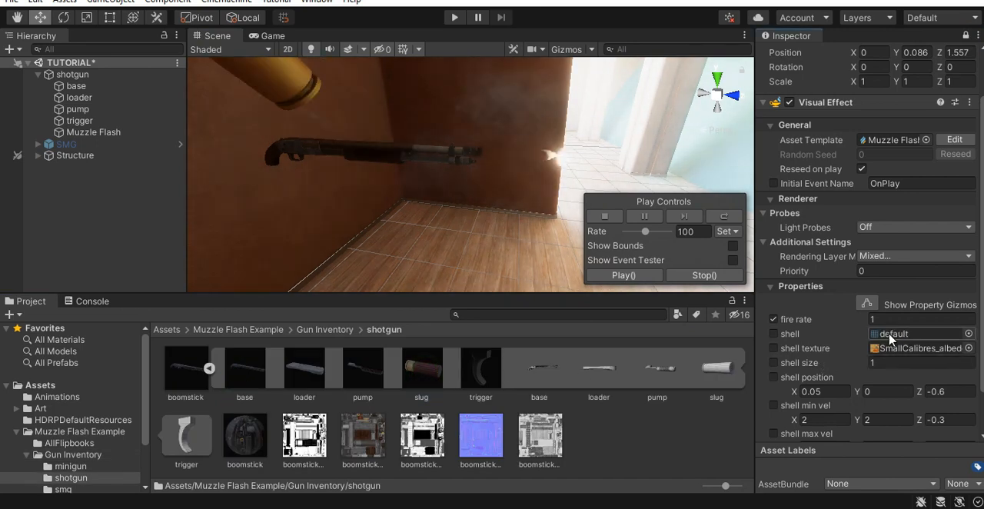
{"action": "left_click_drag", "start_coordinate": [715, 369], "coordinate": [884, 335]}
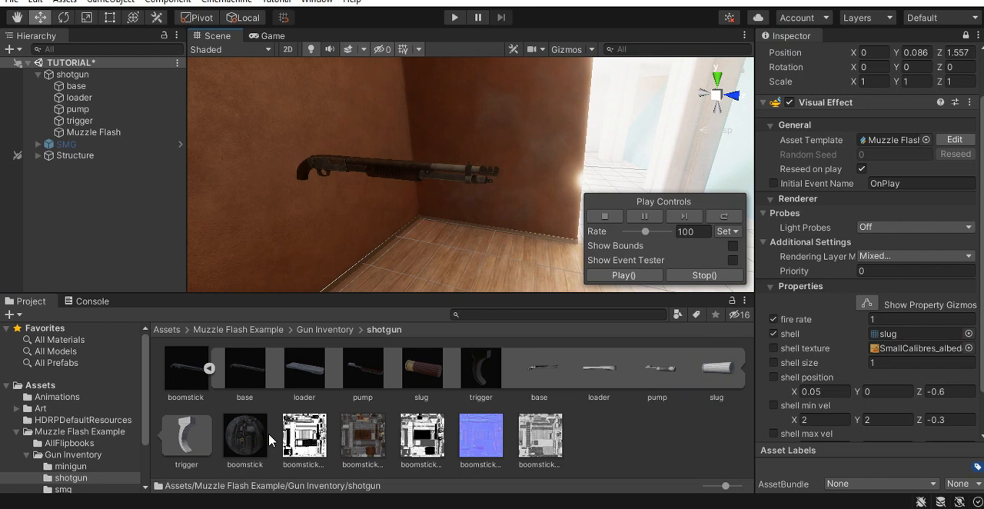
{"action": "left_click_drag", "start_coordinate": [363, 435], "coordinate": [907, 348]}
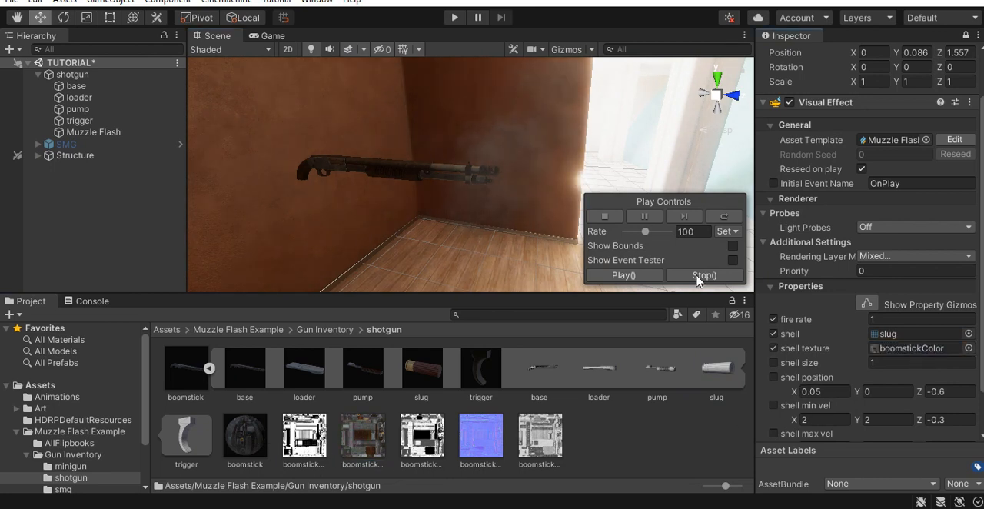
- Pause the effect and examine the mesh and texture of the ejected shell up close in the scene
{"action": "left_click_drag", "start_coordinate": [445, 202], "coordinate": [400, 174], "text": "alt"}
{"action": "right_click_drag", "start_coordinate": [495, 181], "coordinate": [599, 202], "text": "alt"}
{"action": "left_click", "coordinate": [650, 218]}
{"action": "right_click_drag", "start_coordinate": [335, 206], "coordinate": [126, 318]}
{"action": "middle_click_drag", "start_coordinate": [326, 213], "coordinate": [476, 312]}
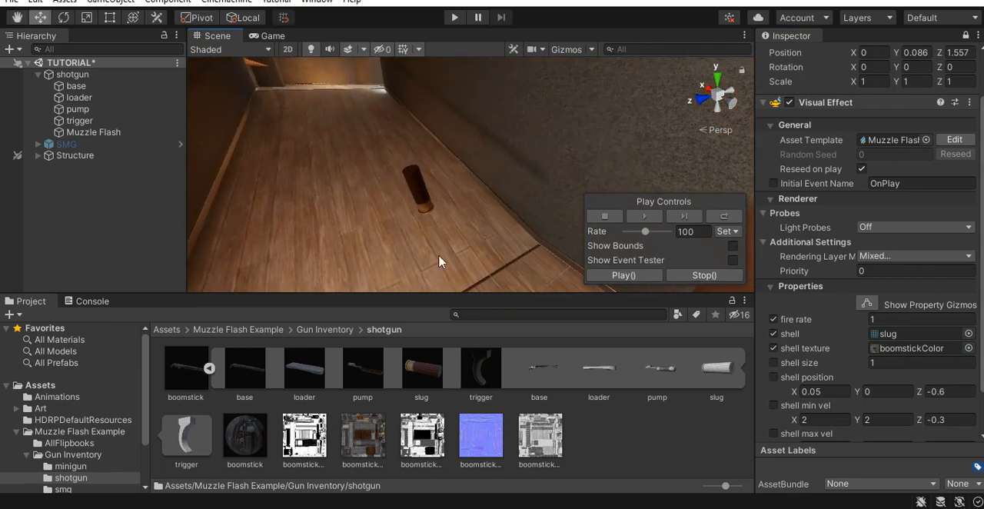
{"action": "left_click_drag", "start_coordinate": [600, 290], "coordinate": [448, 262], "text": "alt"}
- Override the shell size with 0.7 and set the shell position's Z to -1.15 on the shotgun's Muzzle Flash
{"action": "left_click", "coordinate": [875, 362]}
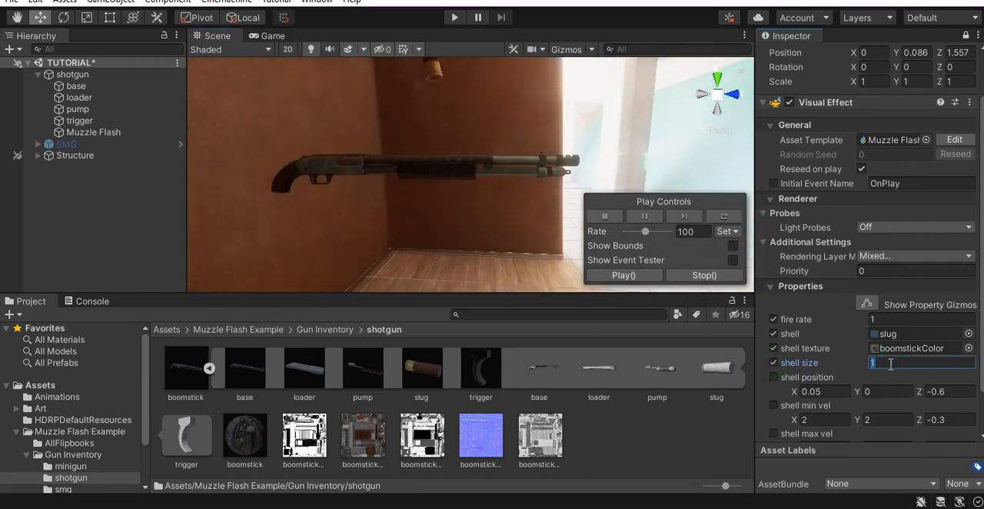
{"action": "type", "text": "0.8"}
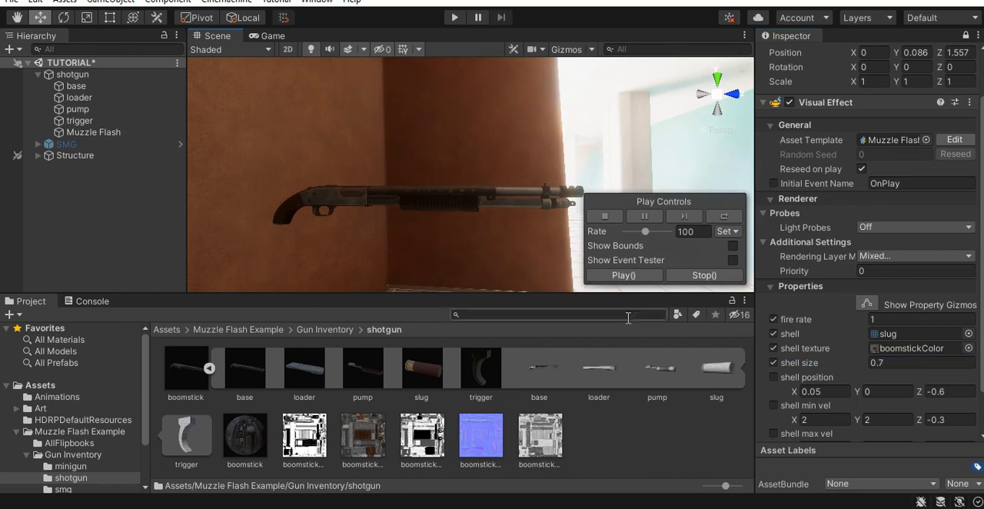
{"action": "left_click", "coordinate": [773, 377]}
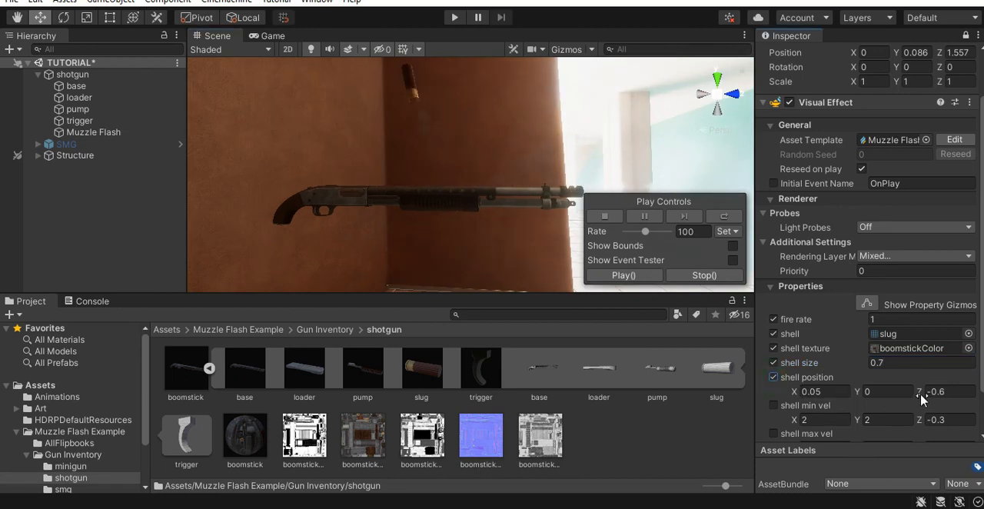
{"action": "left_click_drag", "start_coordinate": [921, 396], "coordinate": [905, 392]}
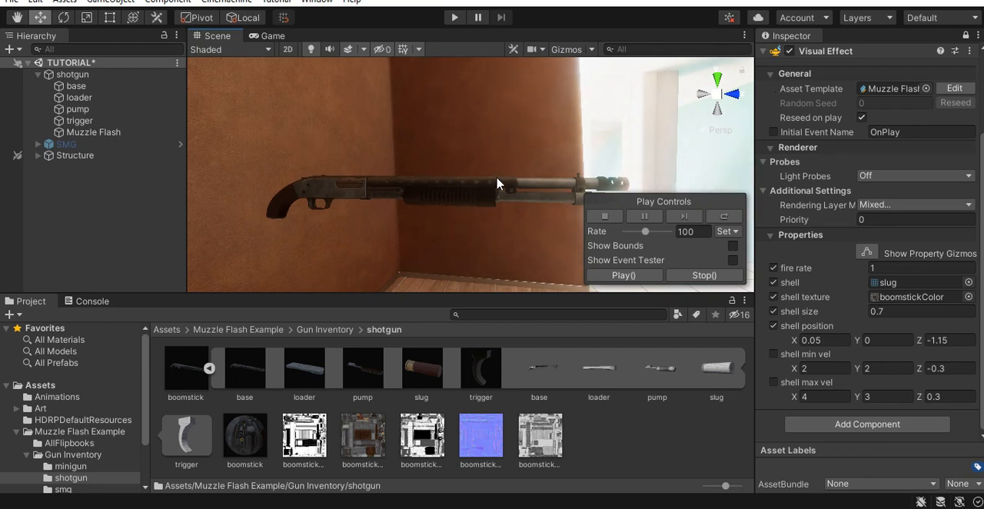
- Switch to the VFX Edit layout and connect a shell position node to the shell smoke's Set Position block
{"action": "left_click", "coordinate": [941, 16]}
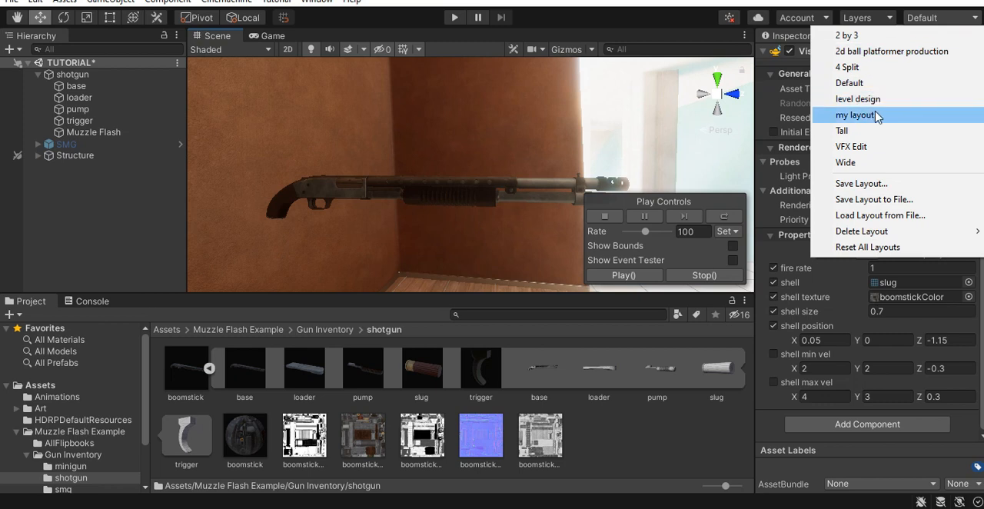
{"action": "left_click", "coordinate": [872, 154]}
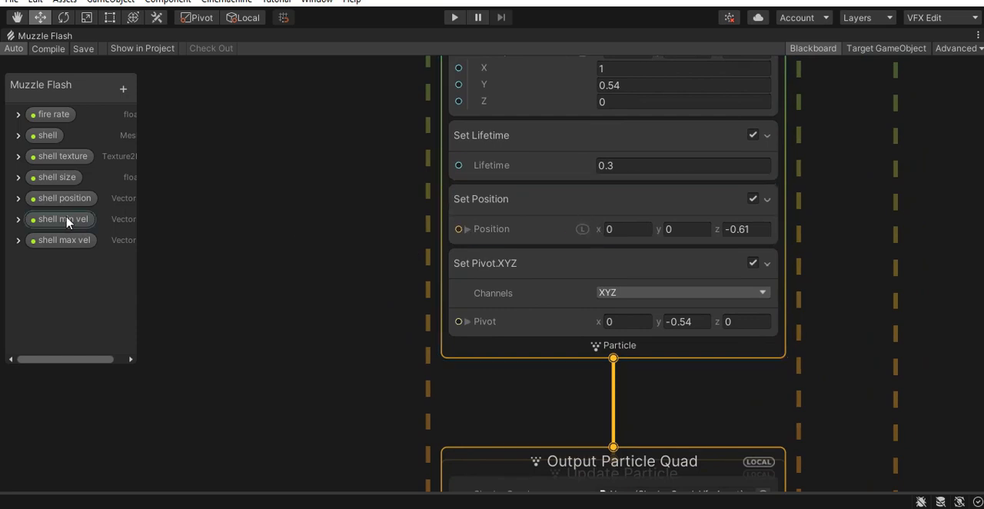
{"action": "left_click_drag", "start_coordinate": [149, 202], "coordinate": [327, 198]}
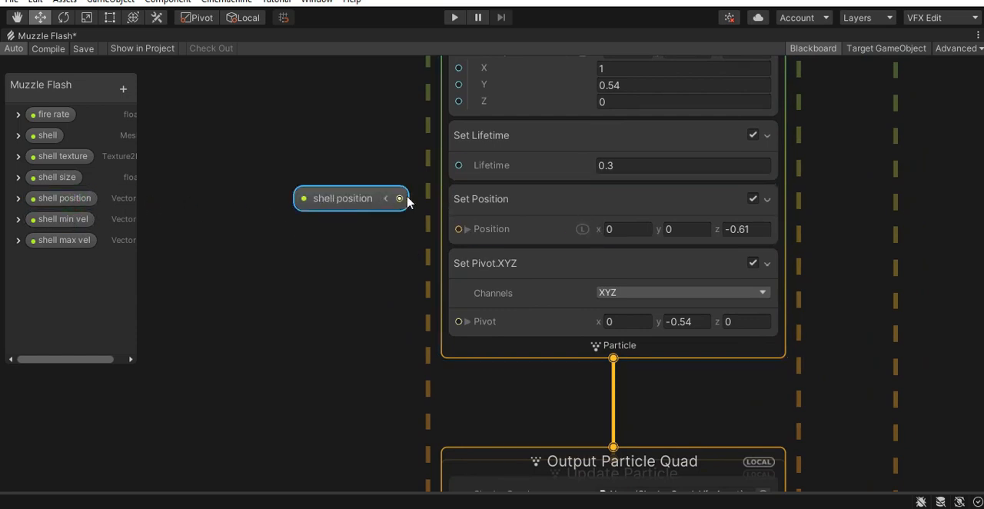
{"action": "left_click_drag", "start_coordinate": [399, 201], "coordinate": [469, 239]}
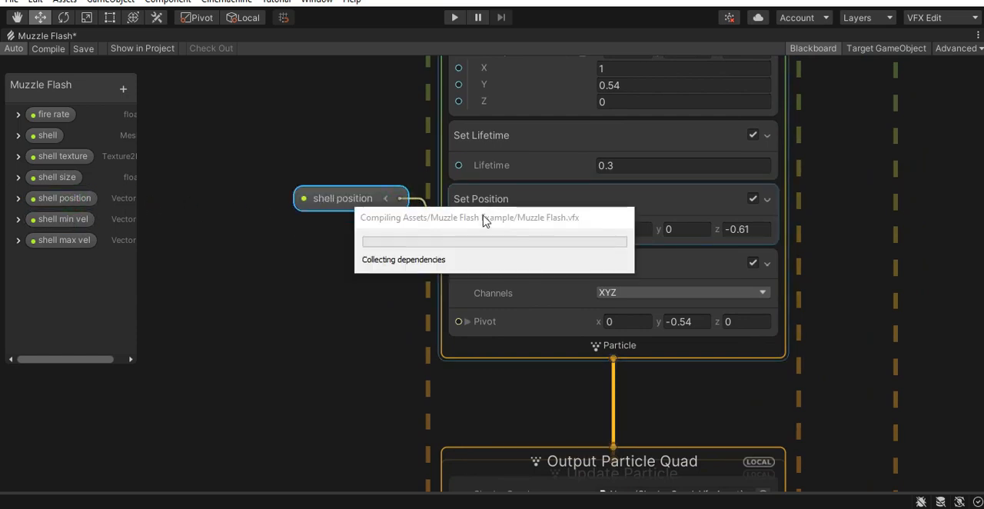
- Add an exposed Vector3 property named "shell smoke dir" with X 1 and Y 0.5, and connect it to the shell smoke's Set Velocity block
{"action": "scroll", "coordinate": [395, 346], "scroll_direction": "down", "scroll_amount": 3}
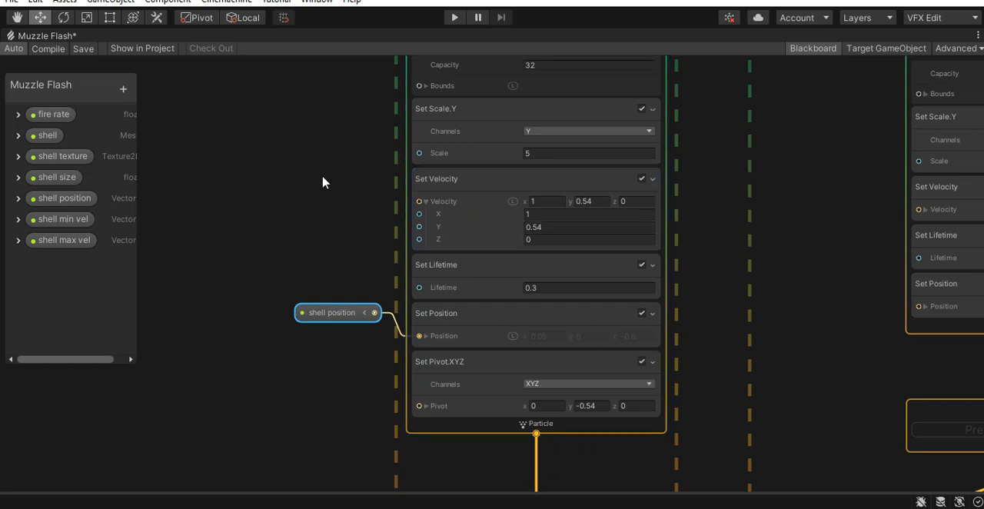
{"action": "left_click", "coordinate": [122, 89]}
{"action": "left_click", "coordinate": [201, 135]}
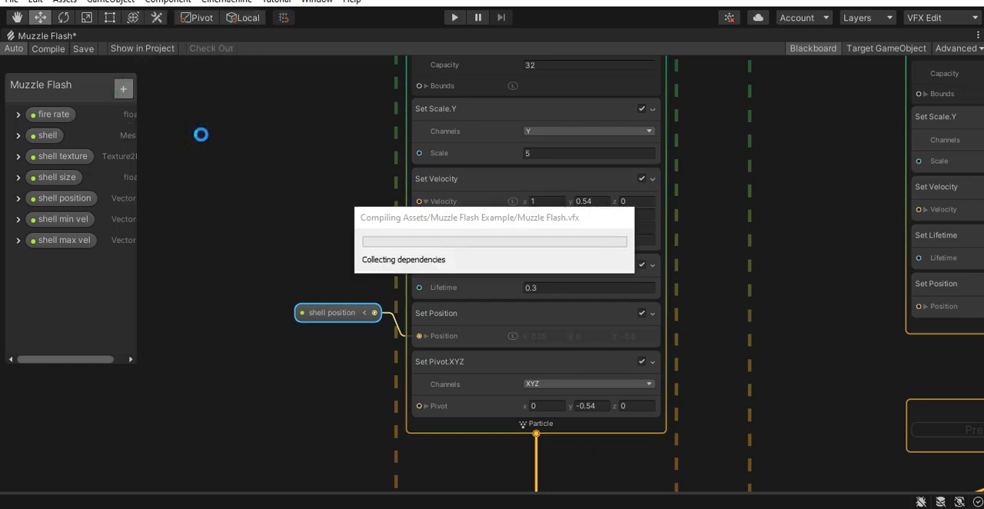
{"action": "double_click", "coordinate": [66, 265]}
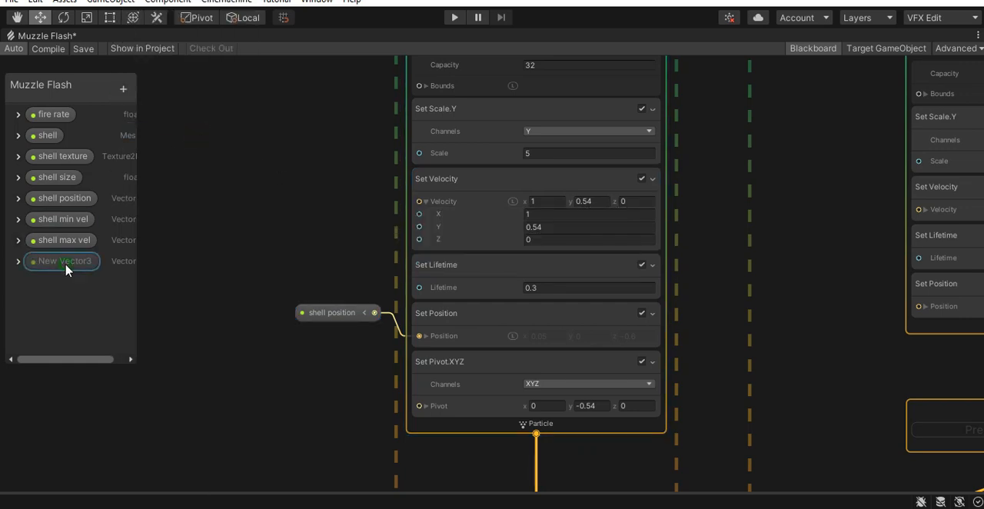
{"action": "type", "text": "shell s"}
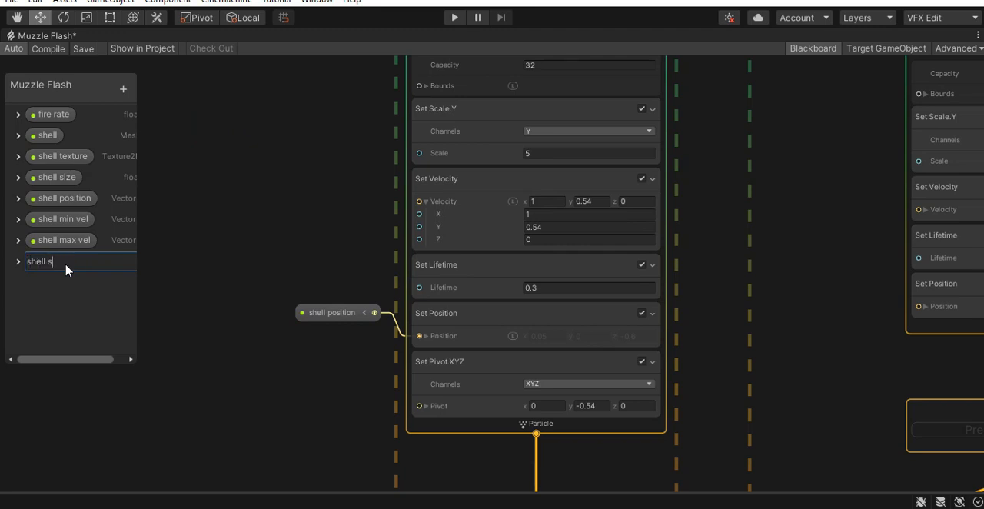
{"action": "type", "text": "moke dir"}
{"action": "key", "text": "Return"}
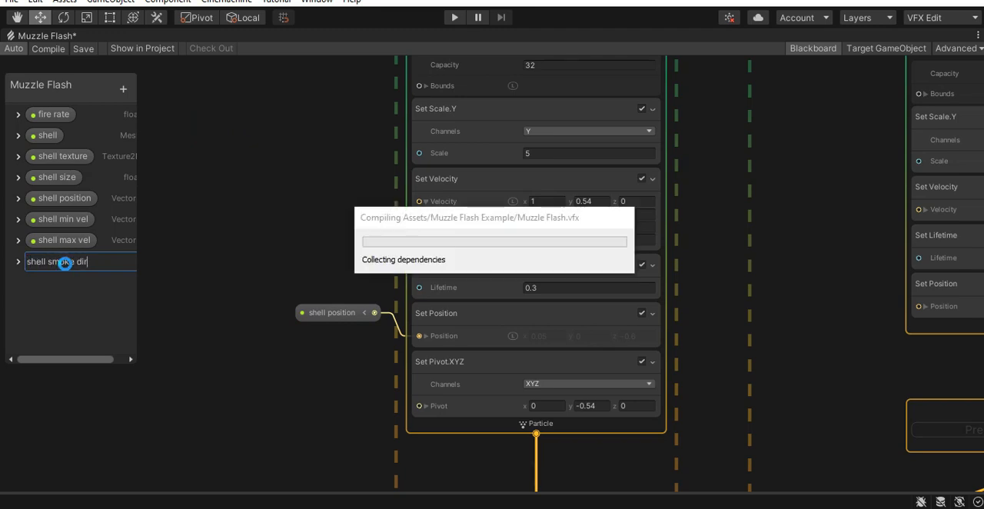
{"action": "type", "text": "1"}
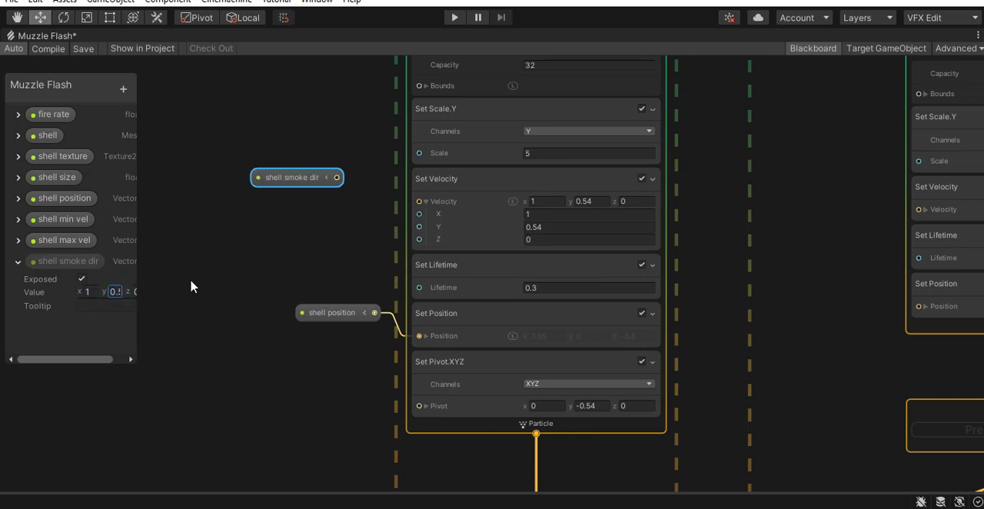
{"action": "left_click_drag", "start_coordinate": [337, 178], "coordinate": [419, 202]}
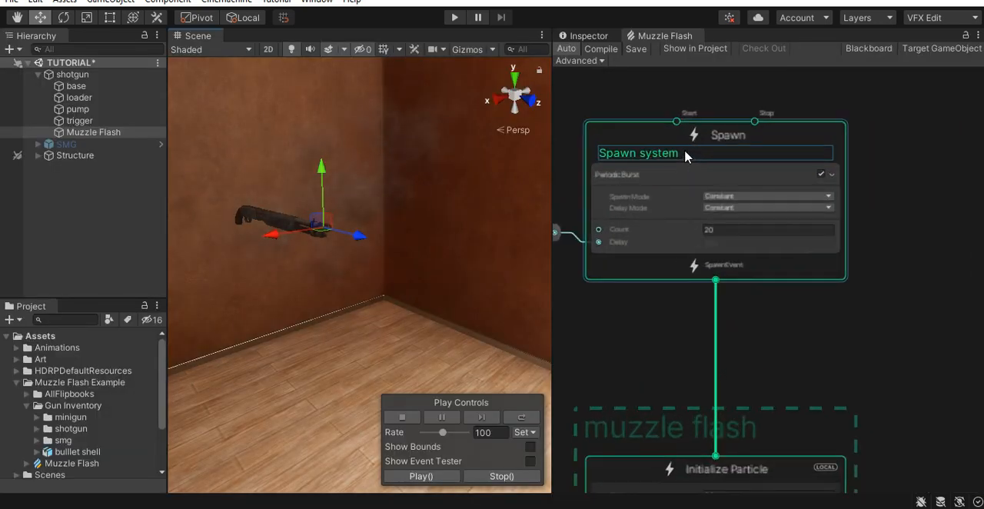
- Set the fire rate to 5 on the shotgun's Muzzle Flash visual effect
{"action": "middle_click_drag", "start_coordinate": [786, 256], "coordinate": [518, 269]}
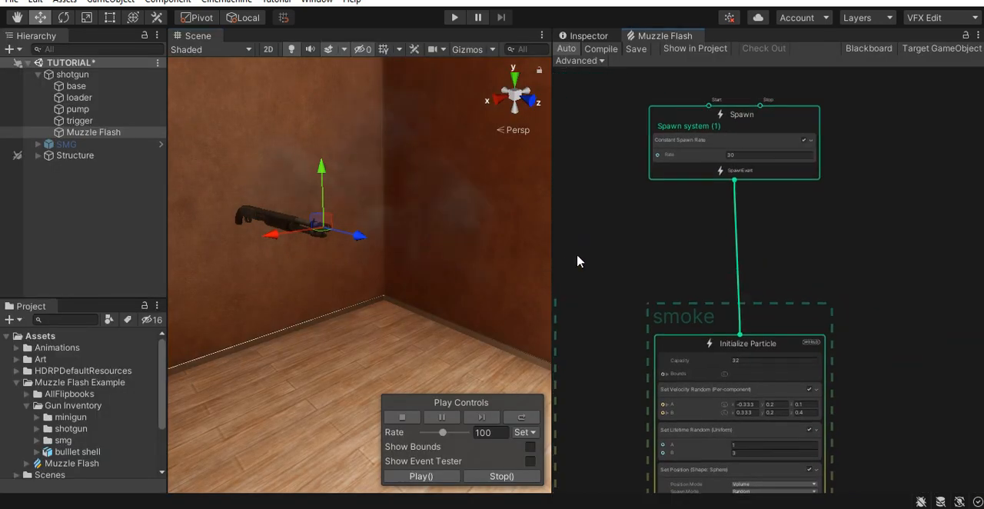
{"action": "scroll", "coordinate": [839, 185], "scroll_direction": "up", "scroll_amount": 4}
{"action": "middle_click_drag", "start_coordinate": [798, 219], "coordinate": [900, 280]}
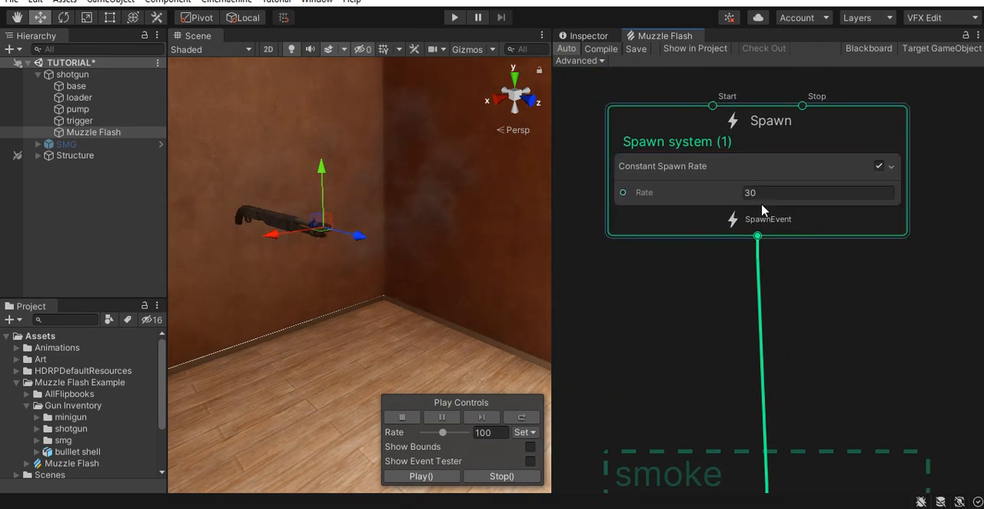
{"action": "left_click", "coordinate": [588, 35]}
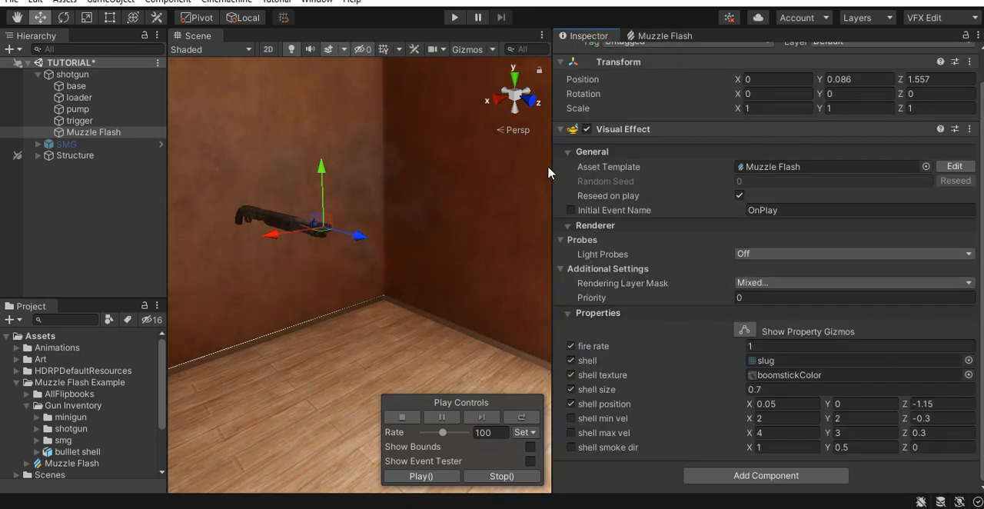
{"action": "left_click_drag", "start_coordinate": [553, 186], "coordinate": [612, 189]}
{"action": "left_click", "coordinate": [812, 347]}
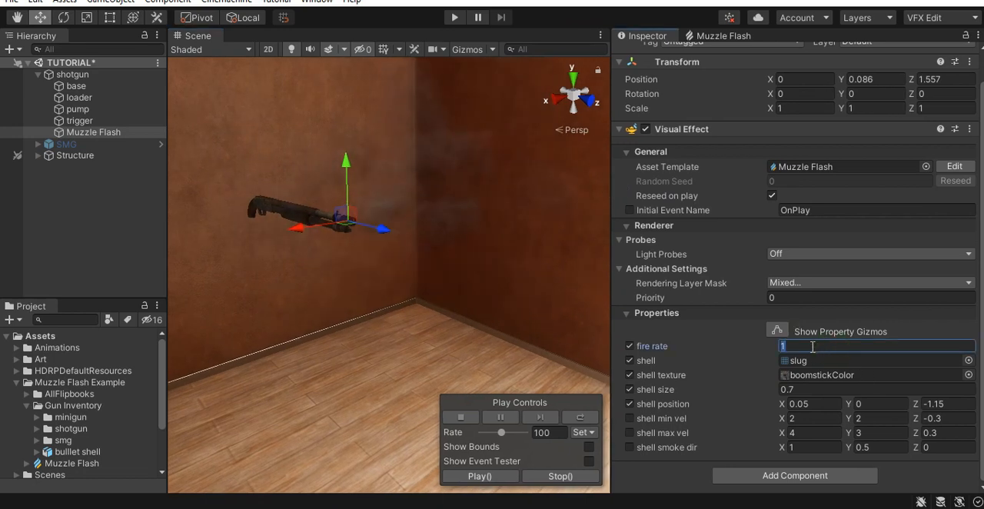
{"action": "type", "text": "5"}
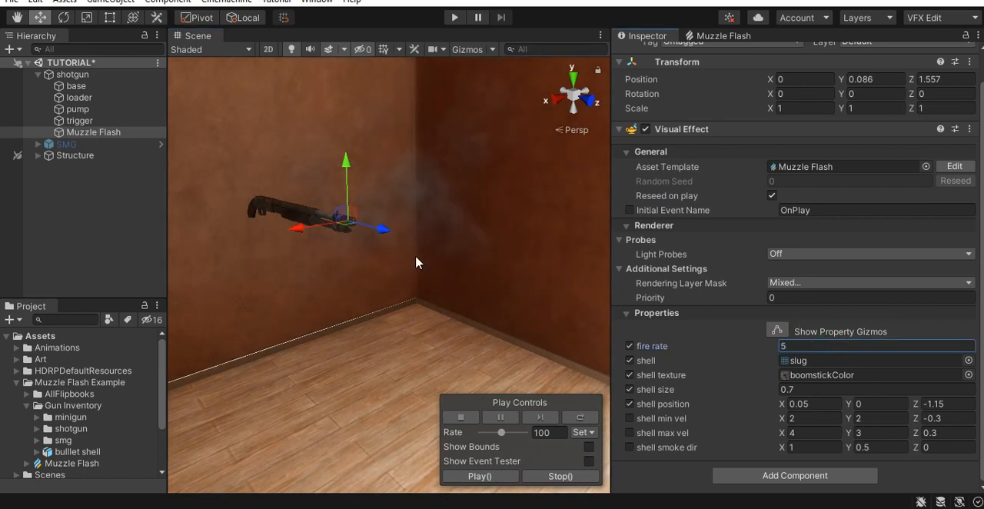
- Examine the smoke around the shotgun's muzzle from several angles in the scene
{"action": "right_click_drag", "start_coordinate": [370, 270], "coordinate": [390, 251]}
{"action": "middle_click_drag", "start_coordinate": [361, 311], "coordinate": [398, 252]}
{"action": "right_click_drag", "start_coordinate": [398, 252], "coordinate": [477, 235]}
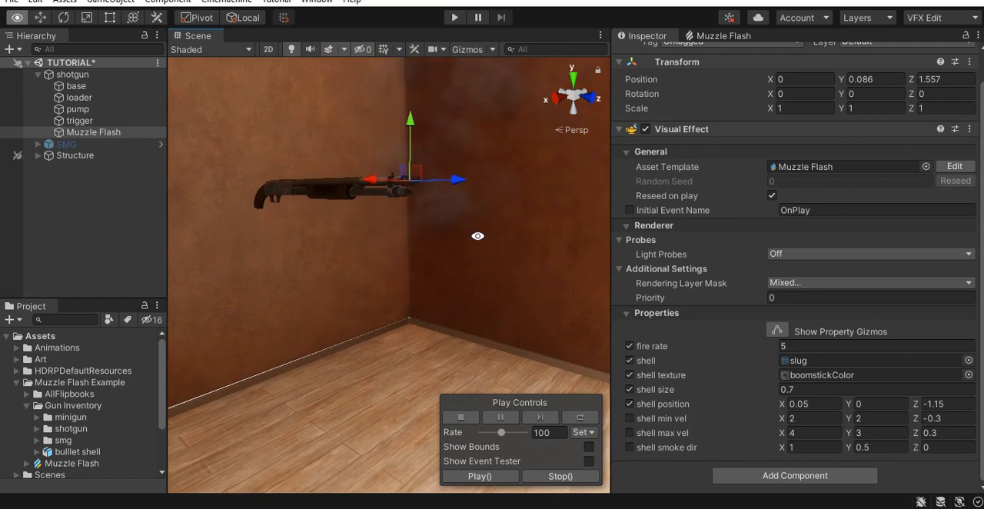
{"action": "middle_click_drag", "start_coordinate": [500, 226], "coordinate": [468, 265]}
{"action": "left_click_drag", "start_coordinate": [461, 283], "coordinate": [338, 233], "text": "alt"}
{"action": "right_click_drag", "start_coordinate": [433, 309], "coordinate": [389, 337]}
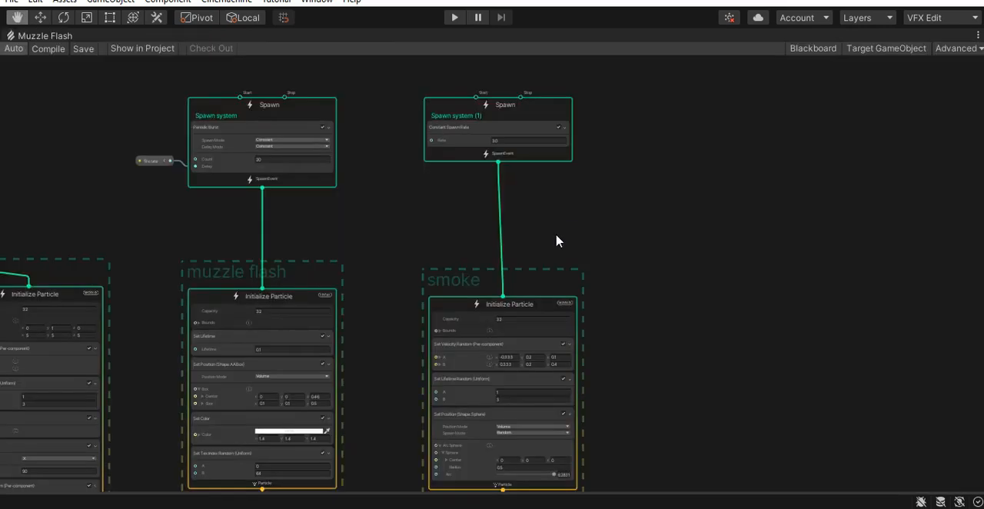
- Add a Trigger Event Rate (Over Time) block to the muzzle flash system's Update Particle context
{"action": "middle_click_drag", "start_coordinate": [558, 241], "coordinate": [630, 219]}
{"action": "scroll", "coordinate": [622, 163], "scroll_direction": "down", "scroll_amount": 2}
{"action": "scroll", "coordinate": [546, 245], "scroll_direction": "up", "scroll_amount": 4}
{"action": "scroll", "coordinate": [353, 234], "scroll_direction": "down", "scroll_amount": 2}
{"action": "middle_click_drag", "start_coordinate": [361, 274], "coordinate": [490, 92]}
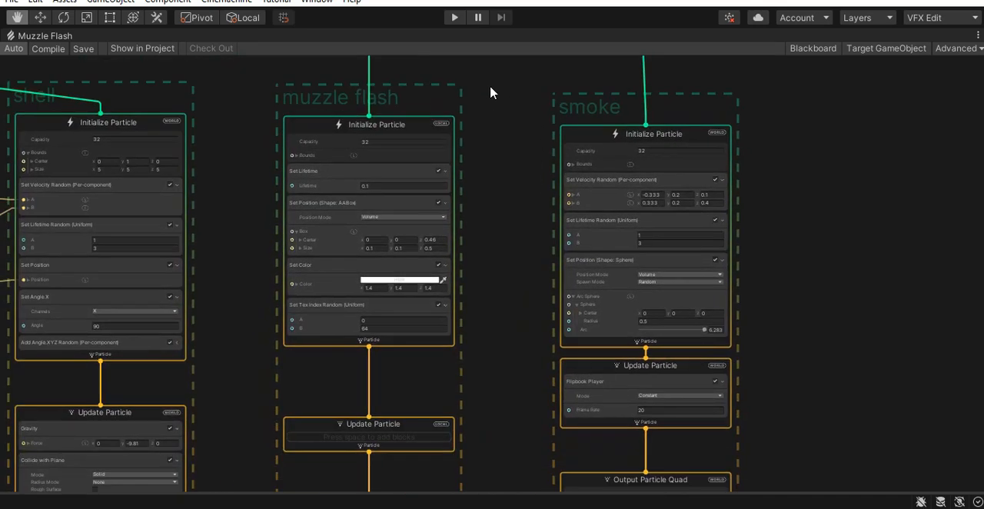
{"action": "scroll", "coordinate": [477, 215], "scroll_direction": "down", "scroll_amount": 3}
{"action": "middle_click_drag", "start_coordinate": [439, 358], "coordinate": [518, 164]}
{"action": "scroll", "coordinate": [534, 212], "scroll_direction": "up", "scroll_amount": 5}
{"action": "middle_click_drag", "start_coordinate": [534, 213], "coordinate": [606, 193]}
{"action": "scroll", "coordinate": [606, 193], "scroll_direction": "down", "scroll_amount": 1}
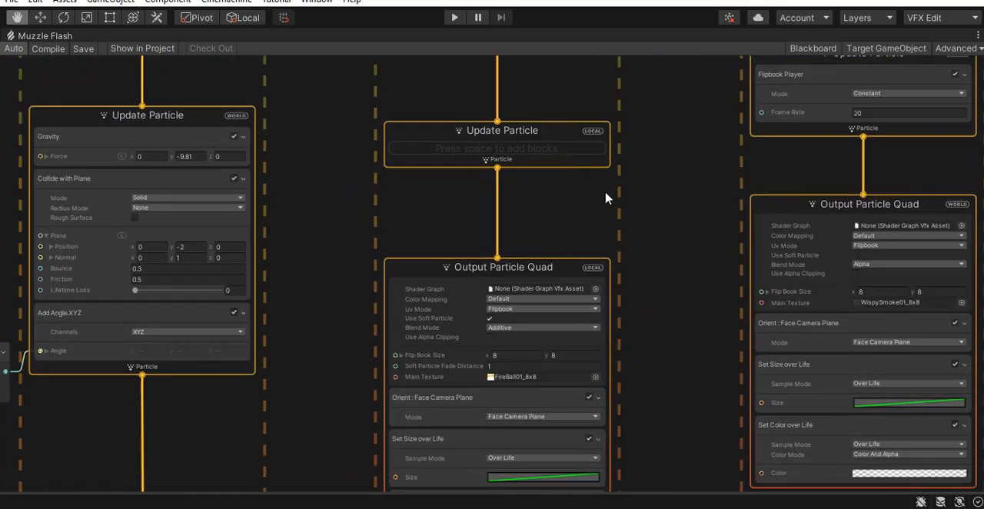
{"action": "scroll", "coordinate": [607, 193], "scroll_direction": "down", "scroll_amount": 3}
{"action": "middle_click_drag", "start_coordinate": [617, 134], "coordinate": [561, 225]}
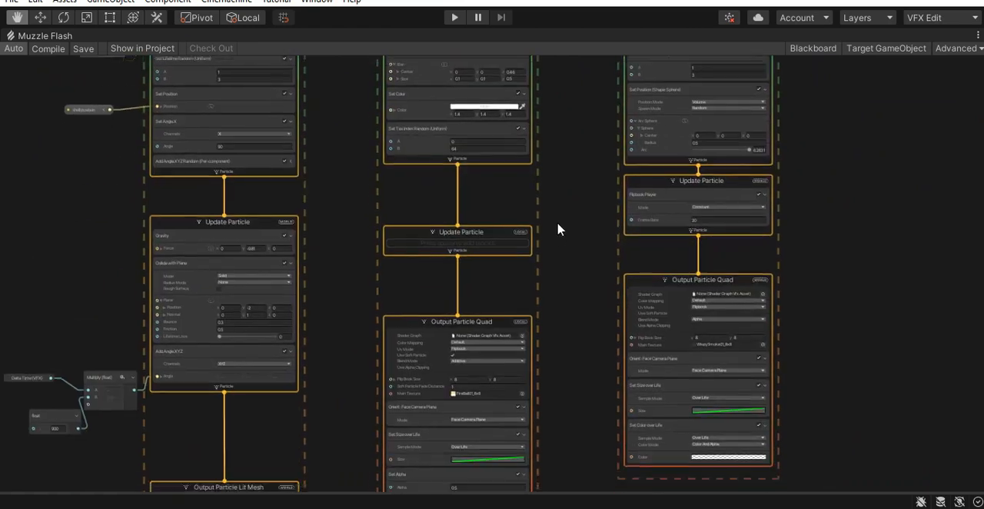
{"action": "scroll", "coordinate": [472, 247], "scroll_direction": "up", "scroll_amount": 4}
{"action": "left_click", "coordinate": [458, 232]}
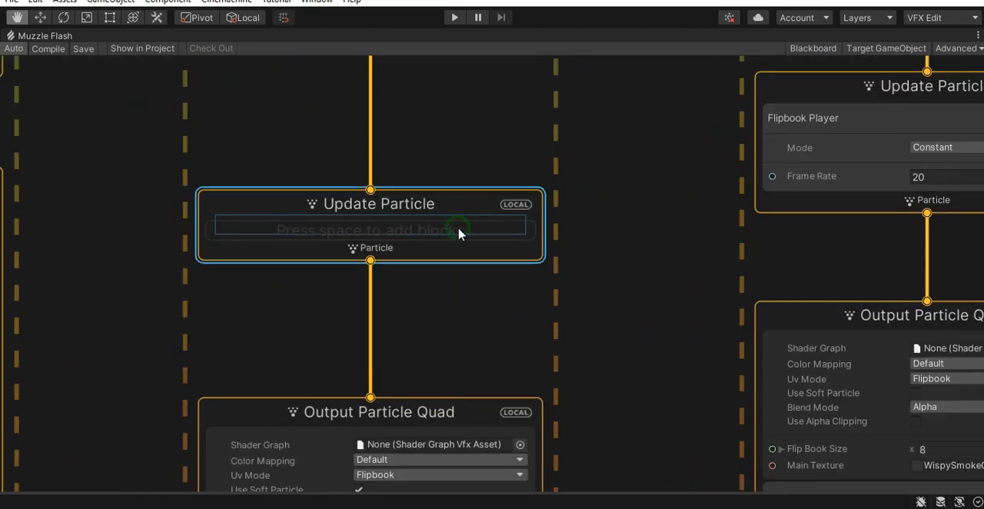
{"action": "key", "text": "space"}
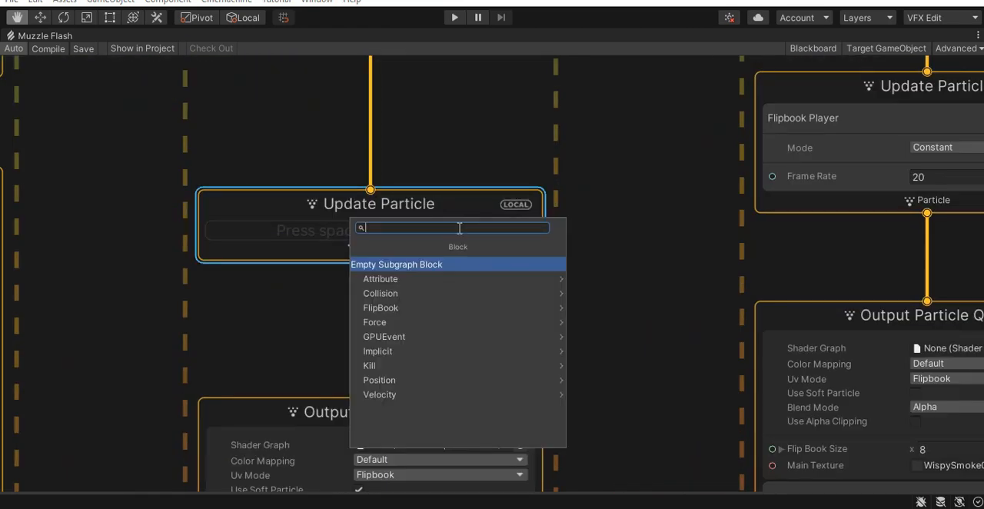
{"action": "type", "text": "eve"}
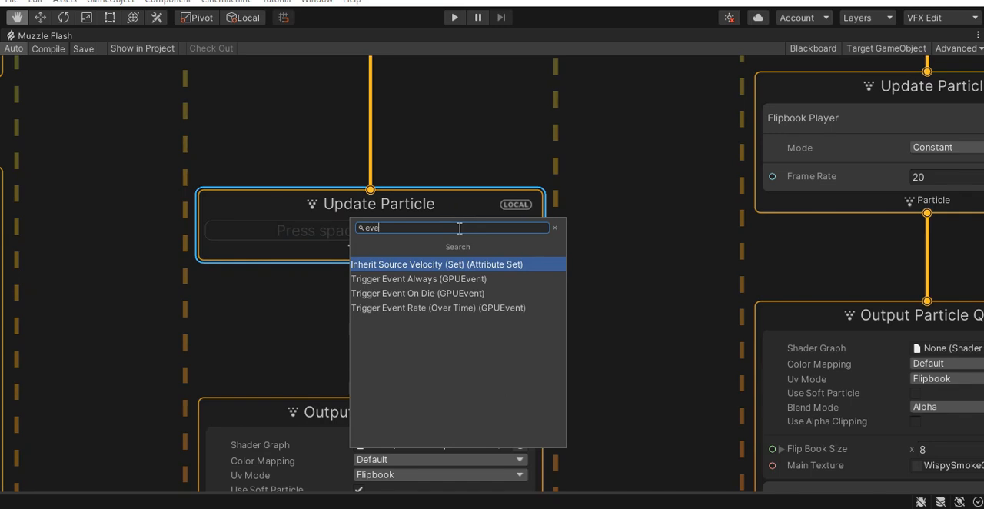
{"action": "key", "text": "Down"}
{"action": "key", "text": "Down"}
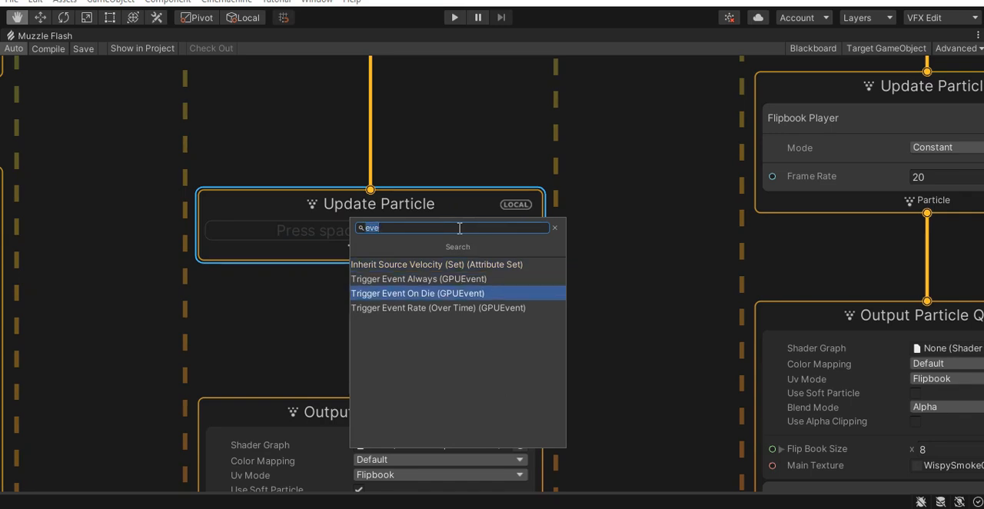
{"action": "key", "text": "Down"}
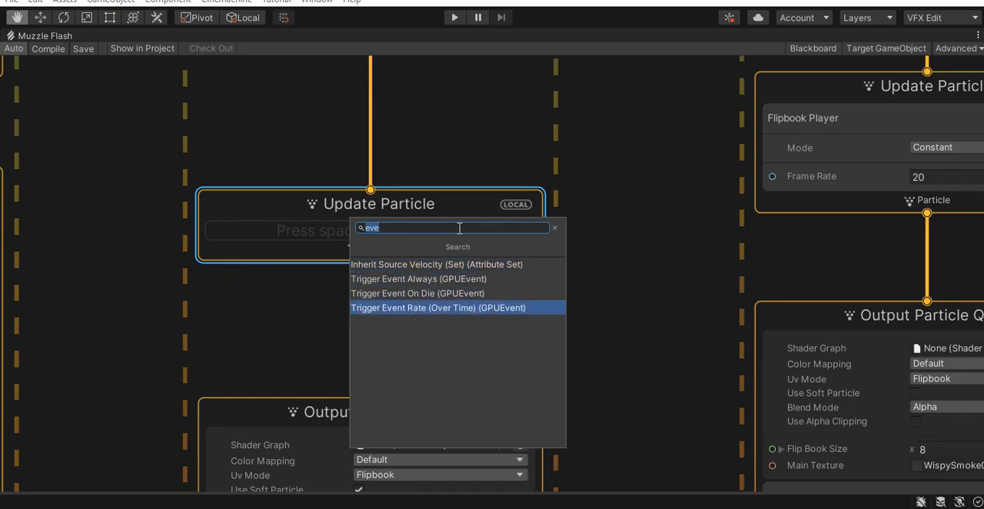
{"action": "key", "text": "Return"}
- Delete the smoke system's Spawn context with its constant spawn rate
{"action": "scroll", "coordinate": [696, 257], "scroll_direction": "down", "scroll_amount": 10}
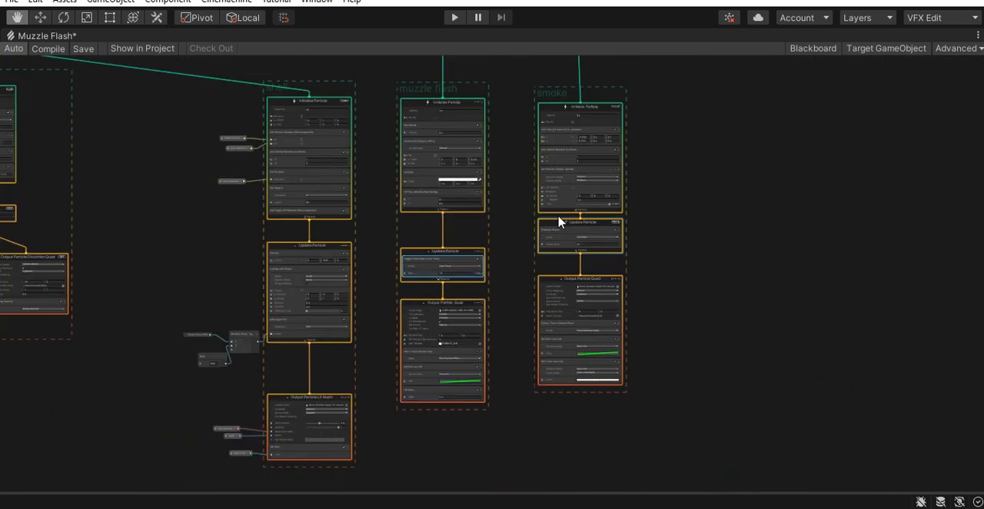
{"action": "scroll", "coordinate": [650, 167], "scroll_direction": "down", "scroll_amount": 3}
{"action": "scroll", "coordinate": [623, 182], "scroll_direction": "up", "scroll_amount": 4}
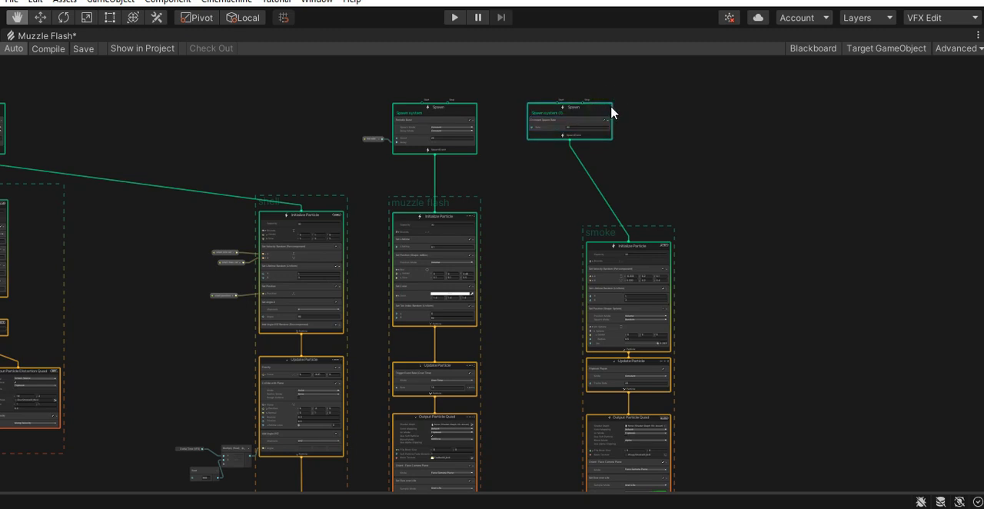
{"action": "key", "text": "Delete"}
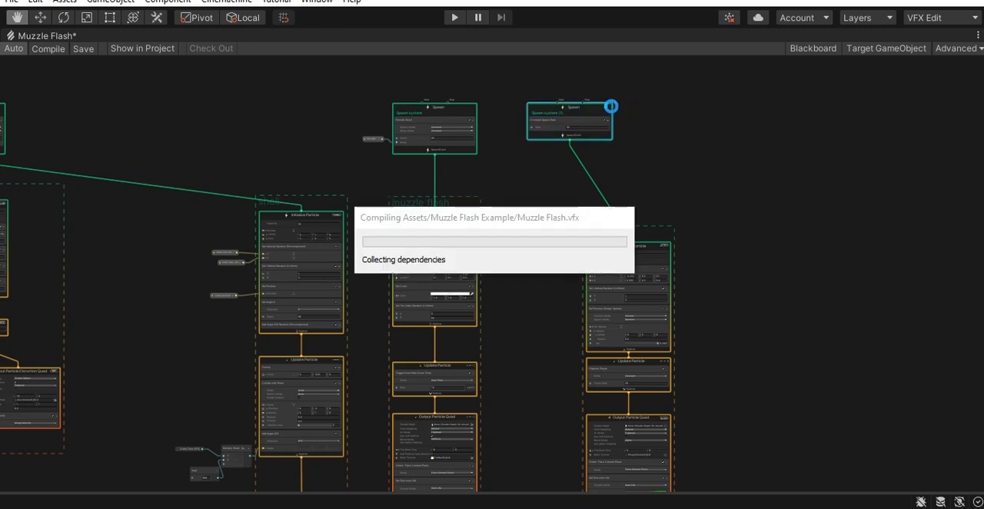
- Create a GPUEvent context from the evt output of the muzzle flash's Trigger Event Rate block
{"action": "scroll", "coordinate": [466, 274], "scroll_direction": "up", "scroll_amount": 5}
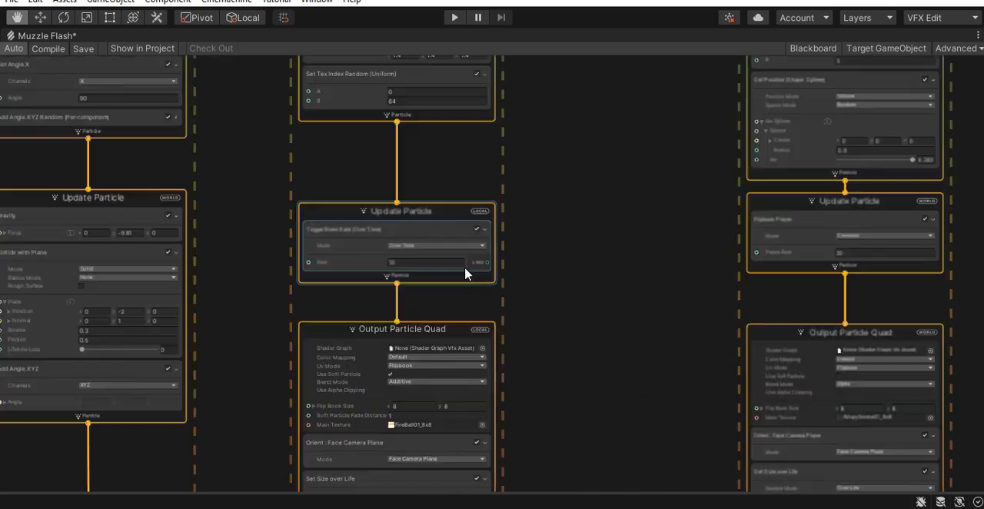
{"action": "scroll", "coordinate": [531, 307], "scroll_direction": "down", "scroll_amount": 2}
{"action": "scroll", "coordinate": [531, 307], "scroll_direction": "down", "scroll_amount": 1}
{"action": "middle_click_drag", "start_coordinate": [531, 307], "coordinate": [459, 397]}
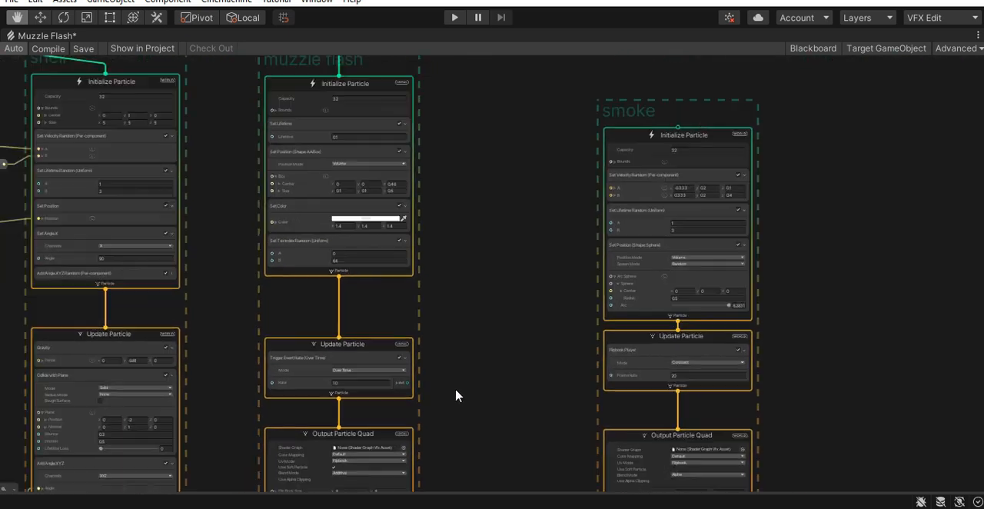
{"action": "left_click_drag", "start_coordinate": [408, 383], "coordinate": [581, 132]}
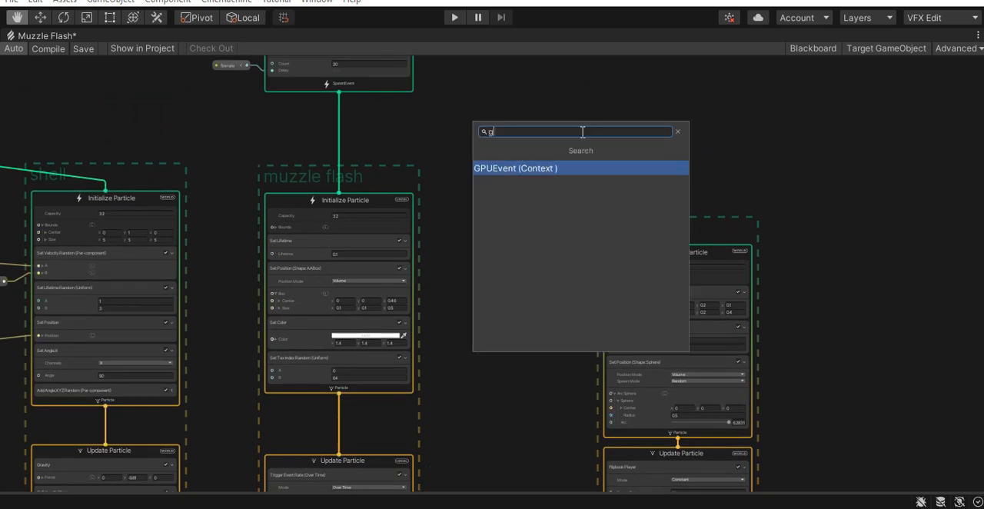
{"action": "key", "text": "Return"}
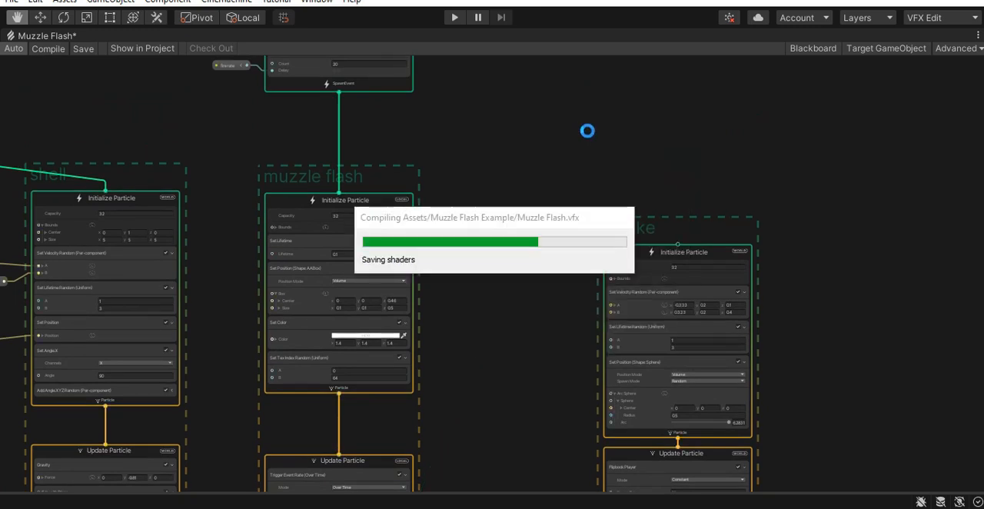
- Position the GPUEvent context above the smoke system and connect its SpawnEvent output to the smoke's Initialize Particle
{"action": "scroll", "coordinate": [702, 173], "scroll_direction": "up", "scroll_amount": 5}
{"action": "middle_click_drag", "start_coordinate": [657, 258], "coordinate": [577, 229]}
{"action": "left_click_drag", "start_coordinate": [587, 135], "coordinate": [615, 123]}
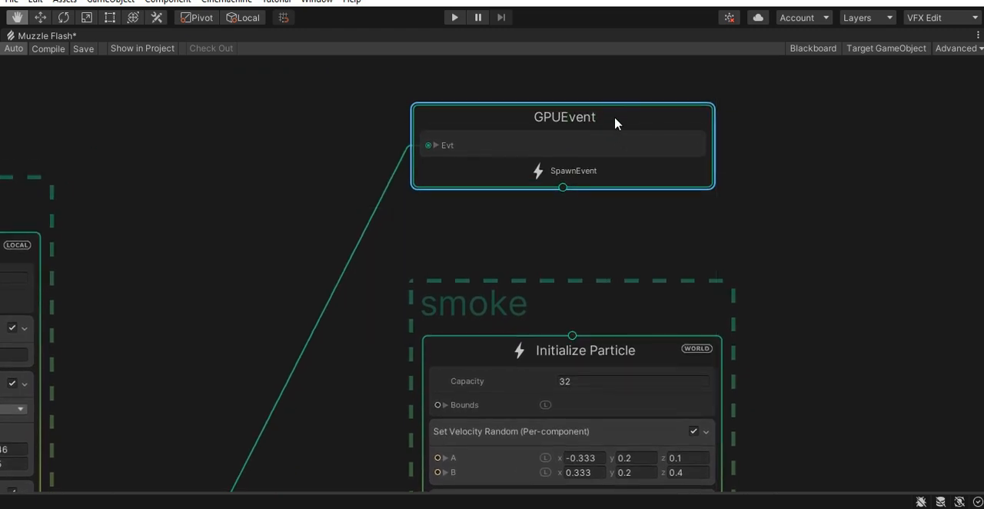
{"action": "left_click_drag", "start_coordinate": [563, 234], "coordinate": [586, 338]}
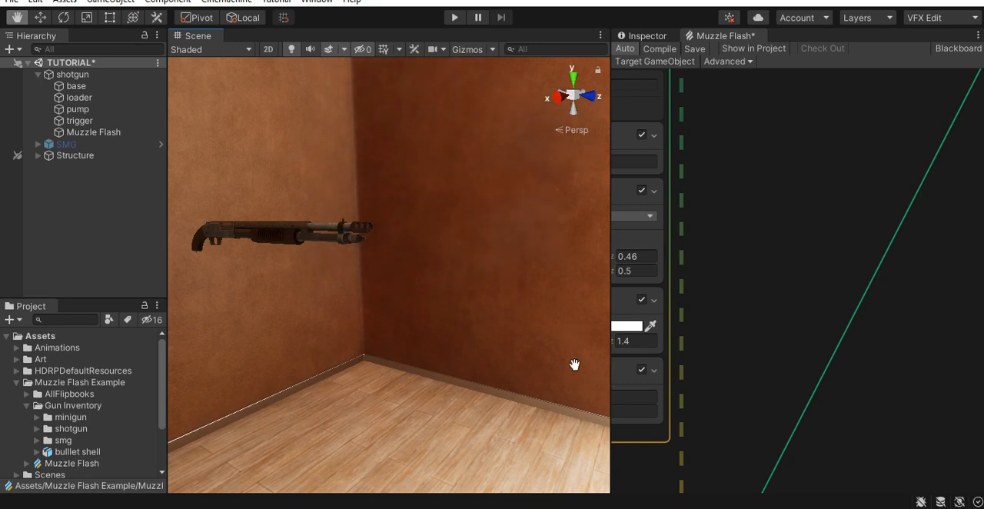
- Set the rate of the muzzle flash's Trigger Event Rate block to 15 and maximize the scene view
{"action": "left_click_drag", "start_coordinate": [487, 347], "coordinate": [452, 314], "text": "alt"}
{"action": "scroll", "coordinate": [813, 309], "scroll_direction": "down", "scroll_amount": 10}
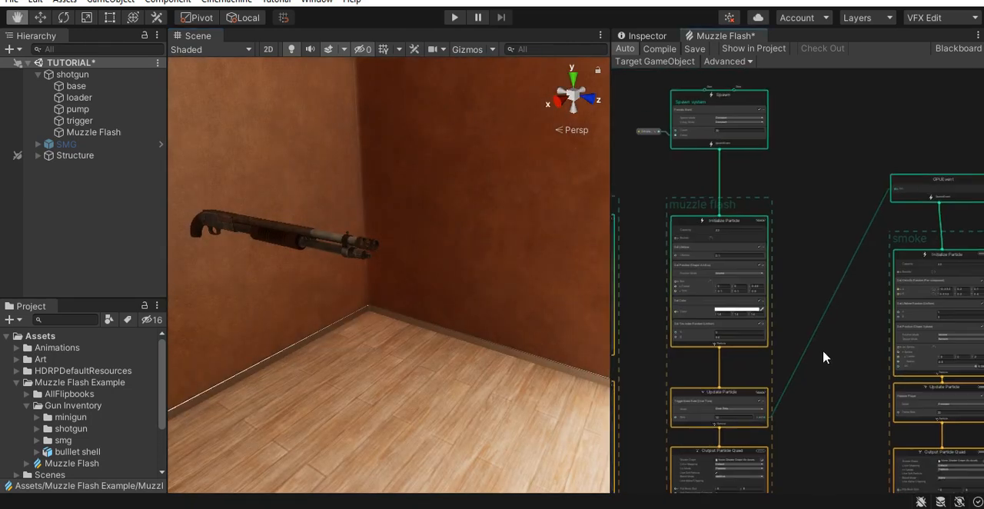
{"action": "scroll", "coordinate": [684, 176], "scroll_direction": "up", "scroll_amount": 3}
{"action": "scroll", "coordinate": [685, 303], "scroll_direction": "up", "scroll_amount": 8}
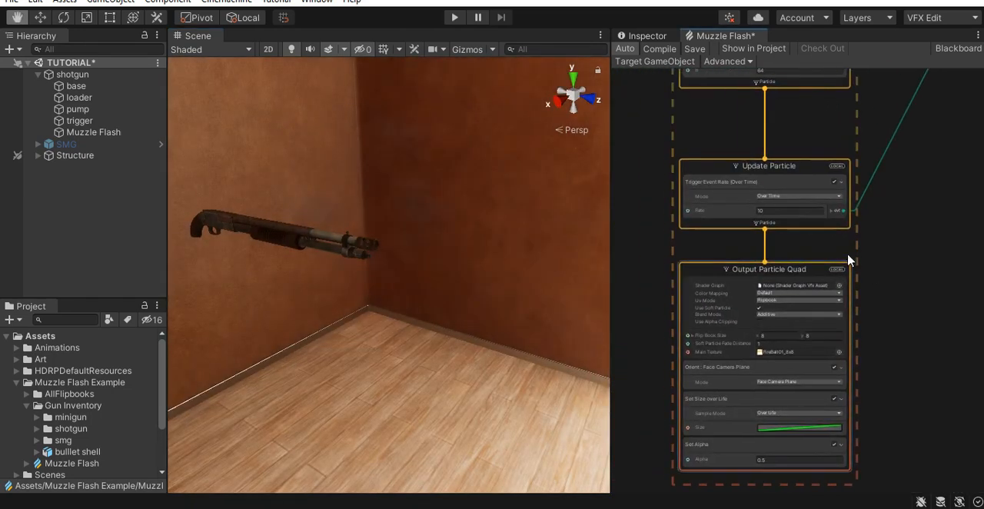
{"action": "middle_click_drag", "start_coordinate": [731, 254], "coordinate": [791, 262]}
{"action": "left_click", "coordinate": [742, 184]}
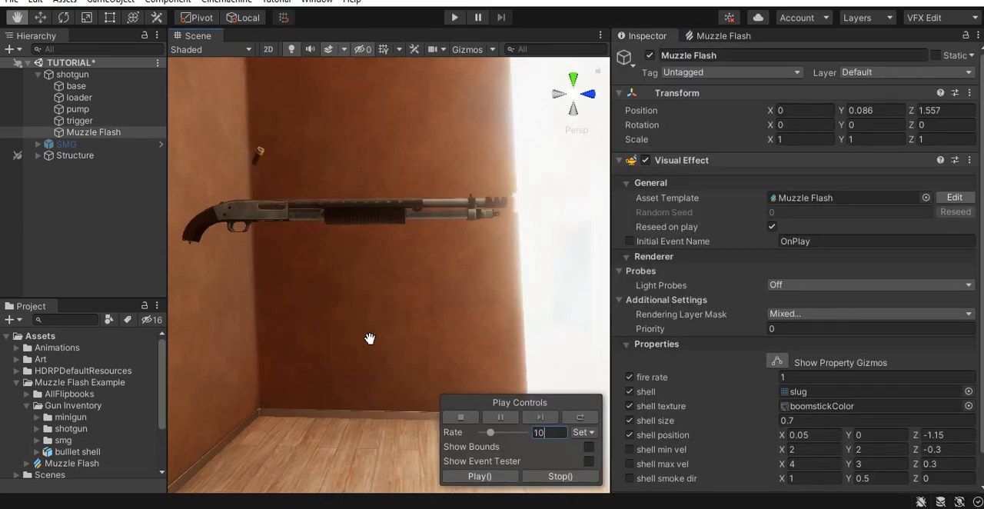
{"action": "key", "text": "shift+space"}
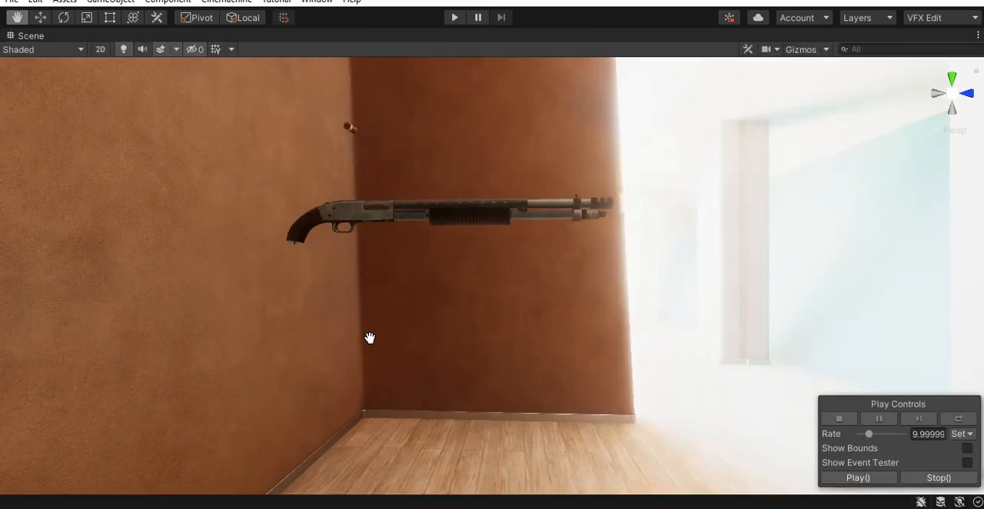
{"action": "right_click_drag", "start_coordinate": [377, 336], "coordinate": [386, 310]}
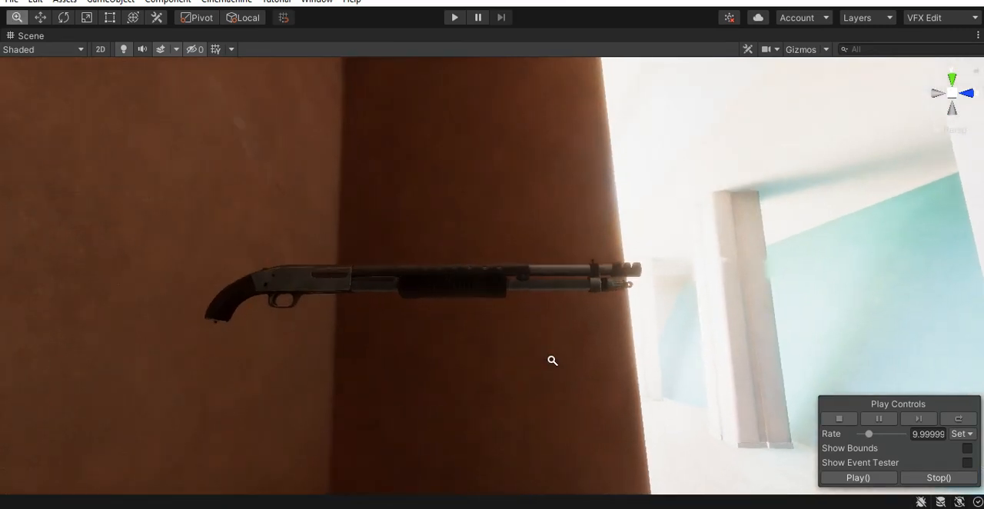
{"action": "scroll", "coordinate": [477, 377], "scroll_direction": "up", "scroll_amount": 5}
{"action": "right_click_drag", "start_coordinate": [567, 410], "coordinate": [526, 396]}
{"action": "middle_click_drag", "start_coordinate": [527, 396], "coordinate": [529, 405]}
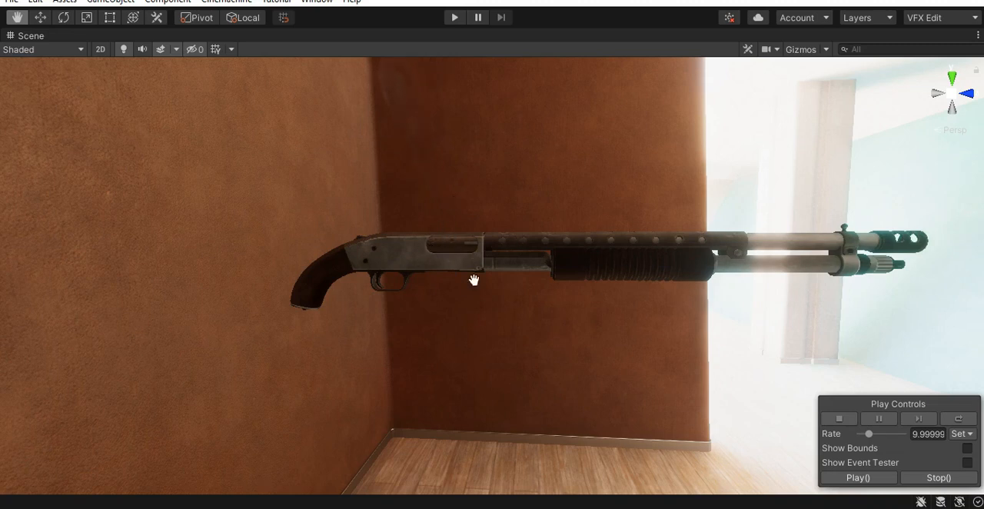
- Add an exposed Vector3 property named shell angle to the Muzzle Flash graph's blackboard with an X value of 90
{"action": "key", "text": "shift+space"}
{"action": "key", "text": "shift+space"}
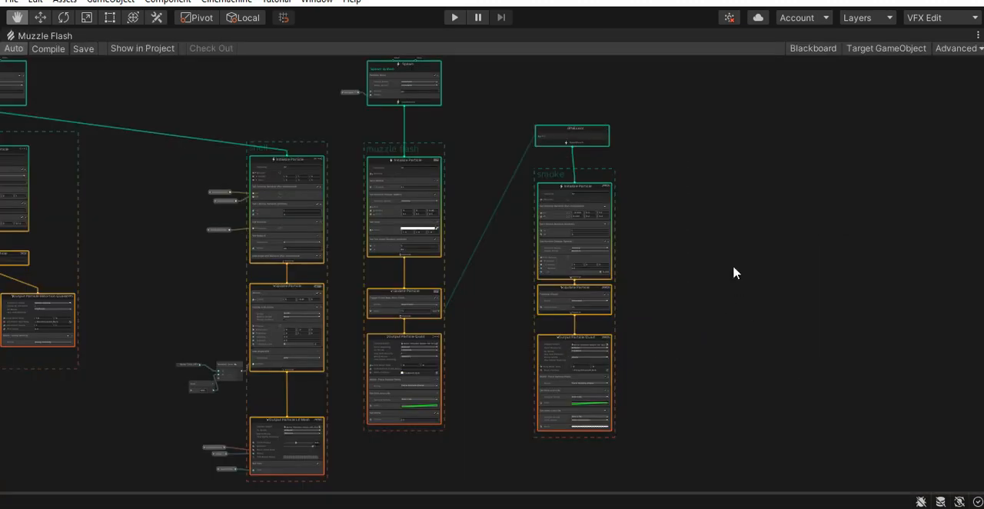
{"action": "left_click", "coordinate": [812, 49]}
{"action": "left_click", "coordinate": [126, 91]}
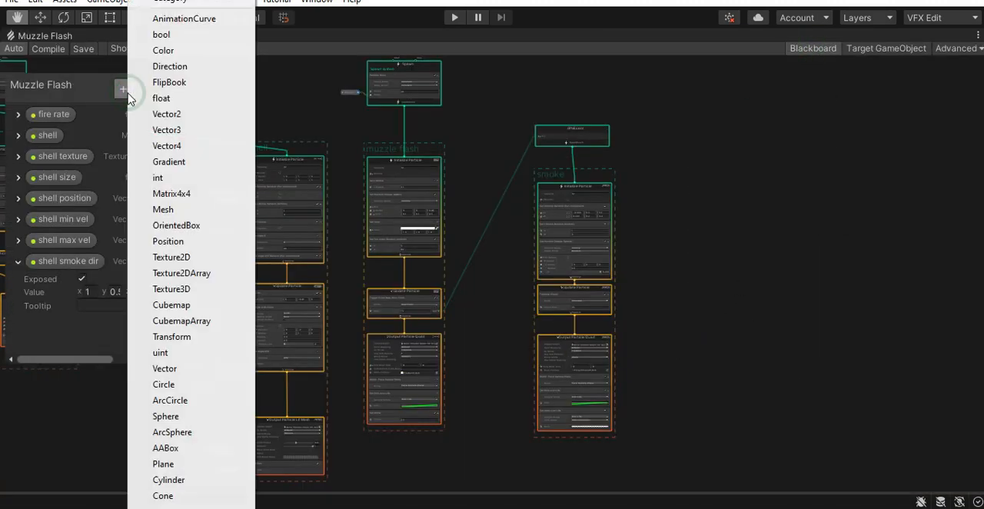
{"action": "left_click", "coordinate": [196, 136]}
{"action": "type", "text": "shell ang"}
{"action": "type", "text": "le"}
{"action": "left_click", "coordinate": [19, 282]}
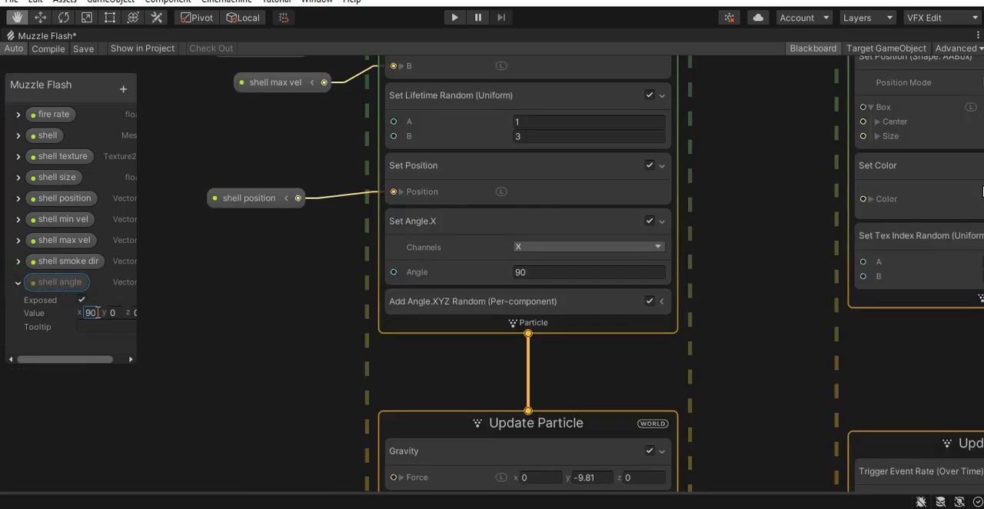
{"action": "left_click", "coordinate": [17, 285]}
- Set the shell's Set Angle block to the XYZ channels and feed its Angle input from a shell angle property node
{"action": "left_click", "coordinate": [566, 247]}
{"action": "left_click", "coordinate": [558, 359]}
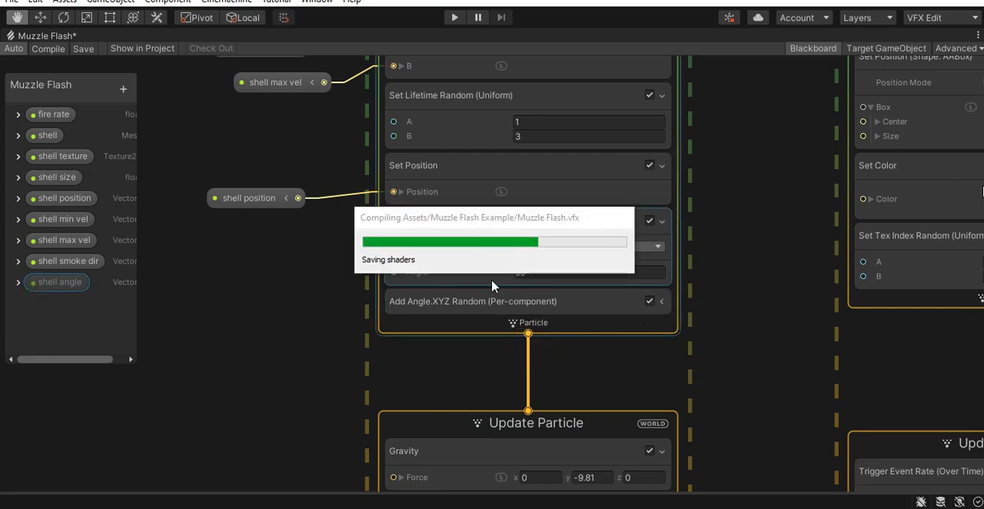
{"action": "left_click_drag", "start_coordinate": [190, 275], "coordinate": [196, 277]}
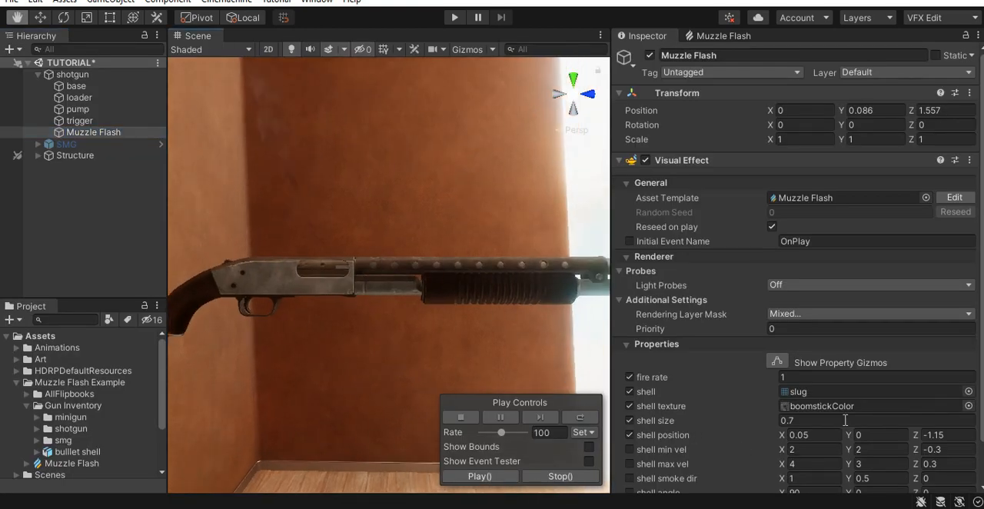
- Set the shell angle's X value to 0 on the shotgun's Muzzle Flash object and preview the effect in the scene
{"action": "scroll", "coordinate": [853, 411], "scroll_direction": "down", "scroll_amount": 2}
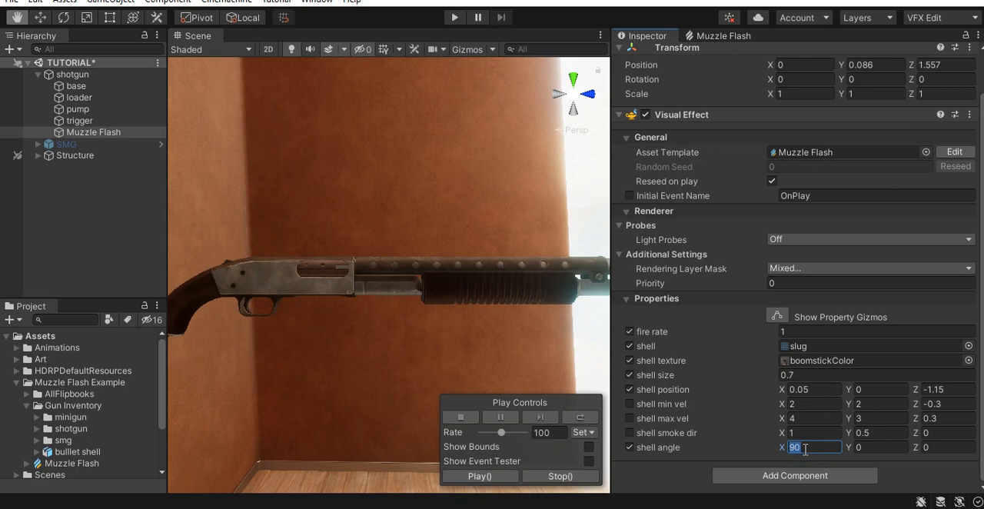
{"action": "middle_click_drag", "start_coordinate": [318, 405], "coordinate": [329, 399]}
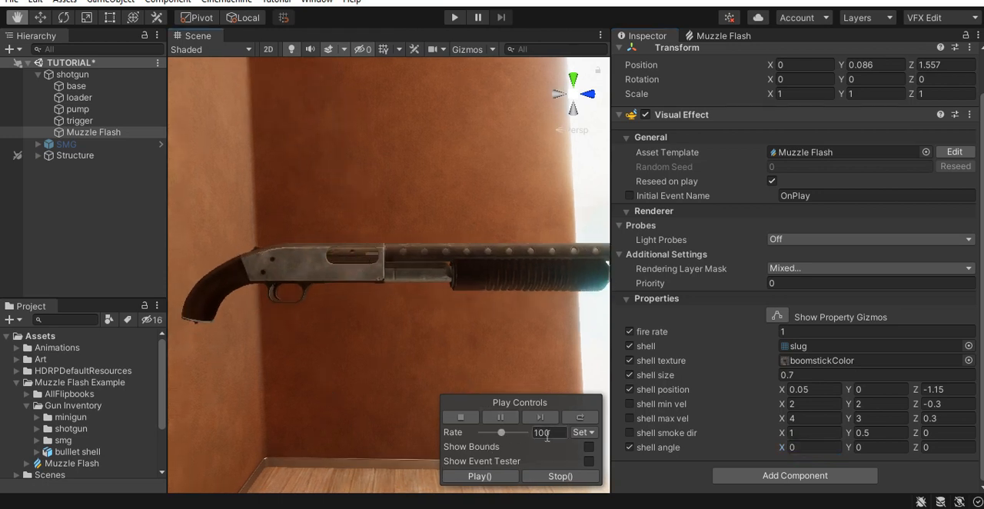
{"action": "left_click_drag", "start_coordinate": [501, 436], "coordinate": [498, 438]}
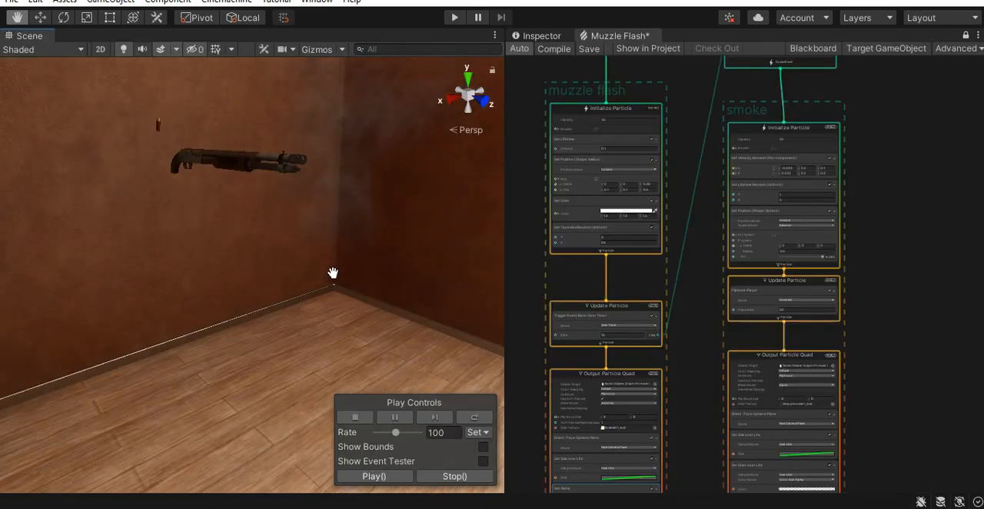
{"action": "mouse_move", "coordinate": [331, 282]}
{"action": "left_mouse_down", "text": "alt"}
{"action": "mouse_move", "coordinate": [365, 289]}
{"action": "mouse_move", "coordinate": [336, 292]}
{"action": "left_mouse_up", "text": "alt"}
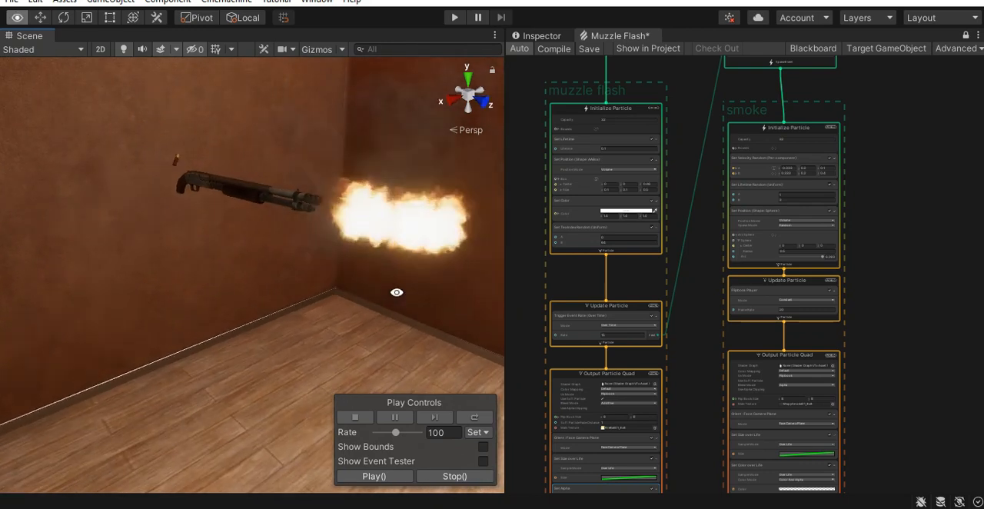
{"action": "right_click_drag", "start_coordinate": [397, 292], "coordinate": [373, 293], "text": "alt"}
{"action": "middle_click_drag", "start_coordinate": [374, 293], "coordinate": [343, 292]}
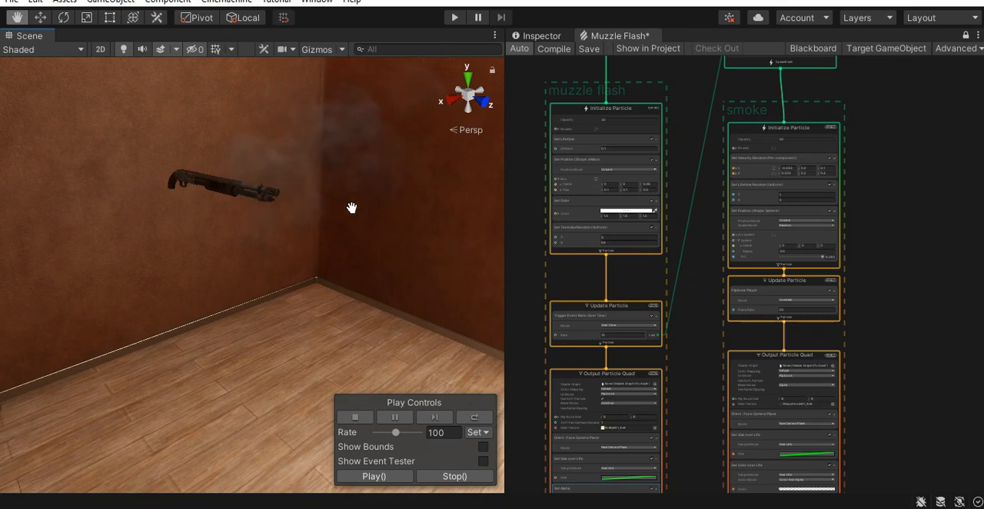
- Add a Simple Swarm Particle System to the empty graph area beside the smoke system
{"action": "scroll", "coordinate": [922, 259], "scroll_direction": "down", "scroll_amount": 3}
{"action": "middle_click_drag", "start_coordinate": [874, 277], "coordinate": [623, 276]}
{"action": "left_click", "coordinate": [694, 212]}
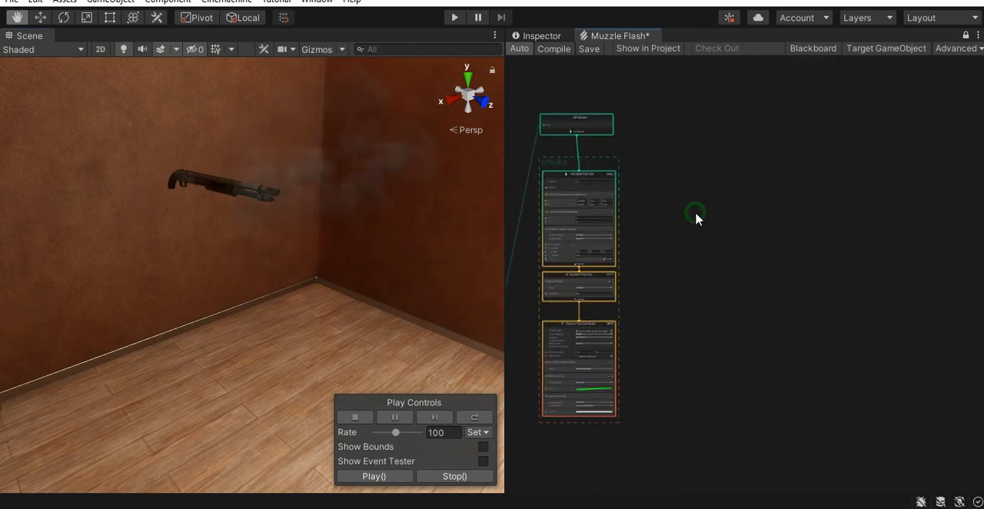
{"action": "key", "text": "space"}
{"action": "key", "text": "Down"}
{"action": "key", "text": "Down"}
{"action": "key", "text": "Down"}
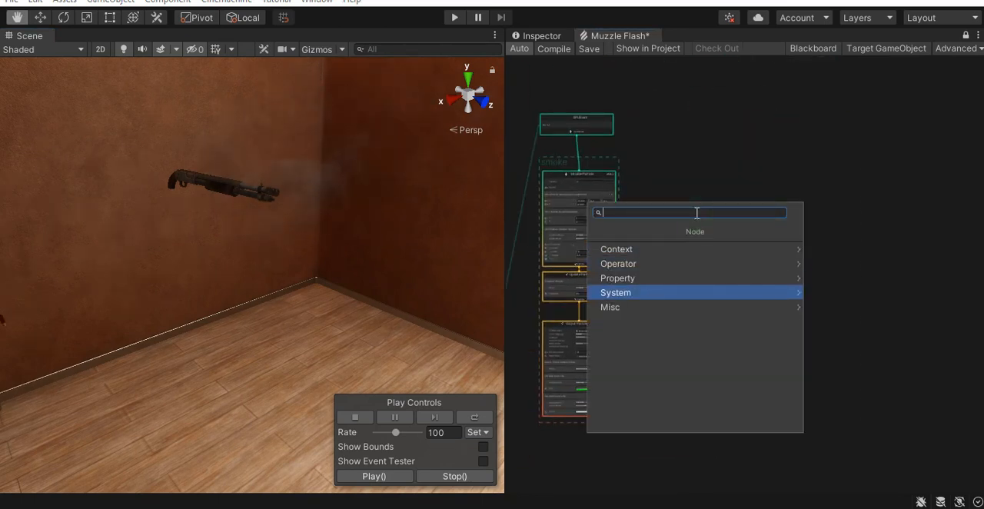
{"action": "key", "text": "Right"}
{"action": "key", "text": "Down"}
{"action": "key", "text": "Down"}
{"action": "key", "text": "Down"}
{"action": "key", "text": "Down"}
{"action": "key", "text": "Down"}
{"action": "key", "text": "Down"}
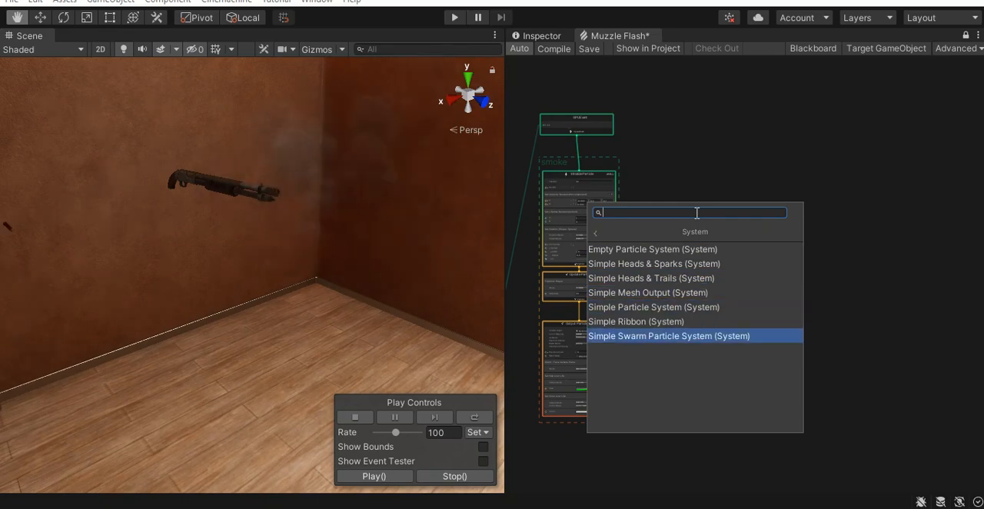
{"action": "key", "text": "Return"}
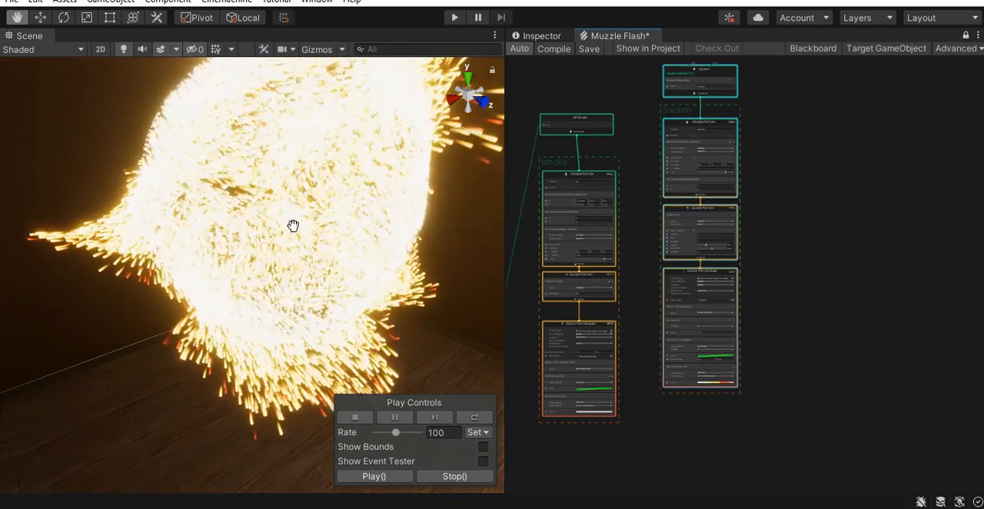
{"action": "right_click_drag", "start_coordinate": [307, 226], "coordinate": [342, 228]}
- Delete the Add Position (Shape: Sphere) block from the swarm's Initialize Particle context
{"action": "scroll", "coordinate": [781, 209], "scroll_direction": "up", "scroll_amount": 8}
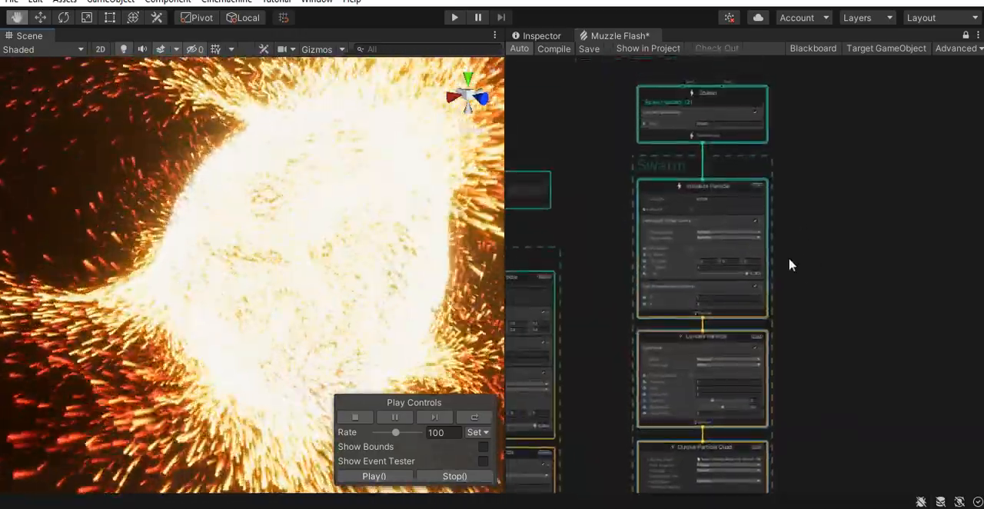
{"action": "middle_click_drag", "start_coordinate": [835, 315], "coordinate": [874, 275]}
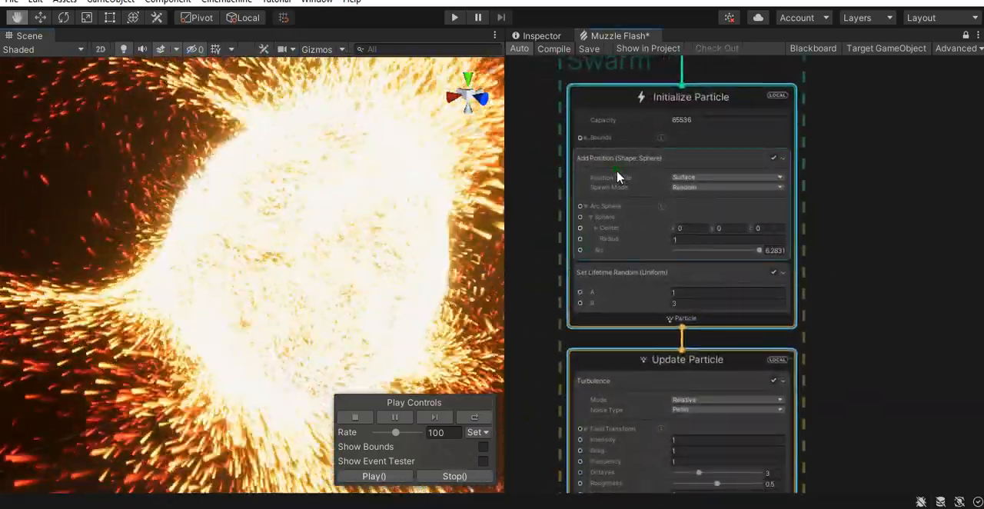
{"action": "left_click", "coordinate": [619, 176]}
{"action": "key", "text": "Delete"}
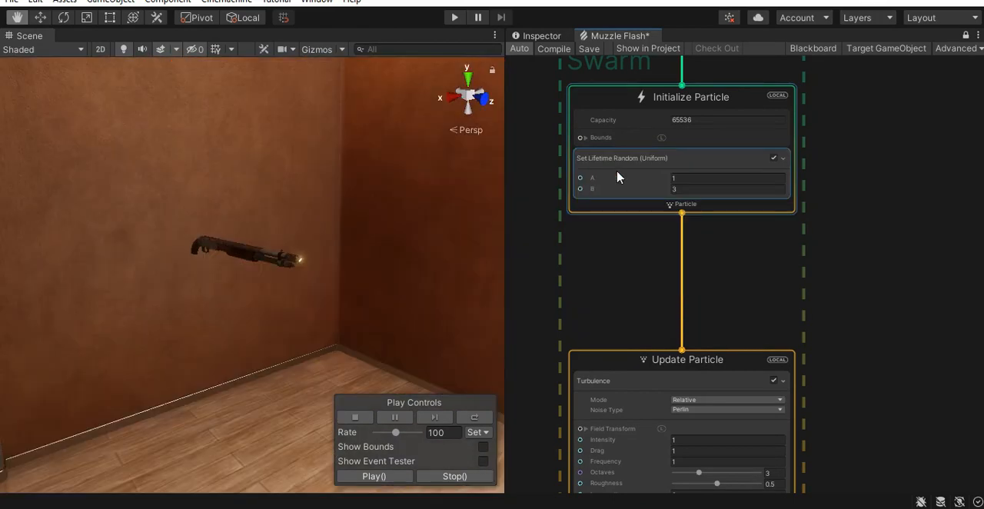
- Add a Set Position (Shape: AABox) block to the swarm's Initialize Particle context with its position mode set to Volume
{"action": "key", "text": "space"}
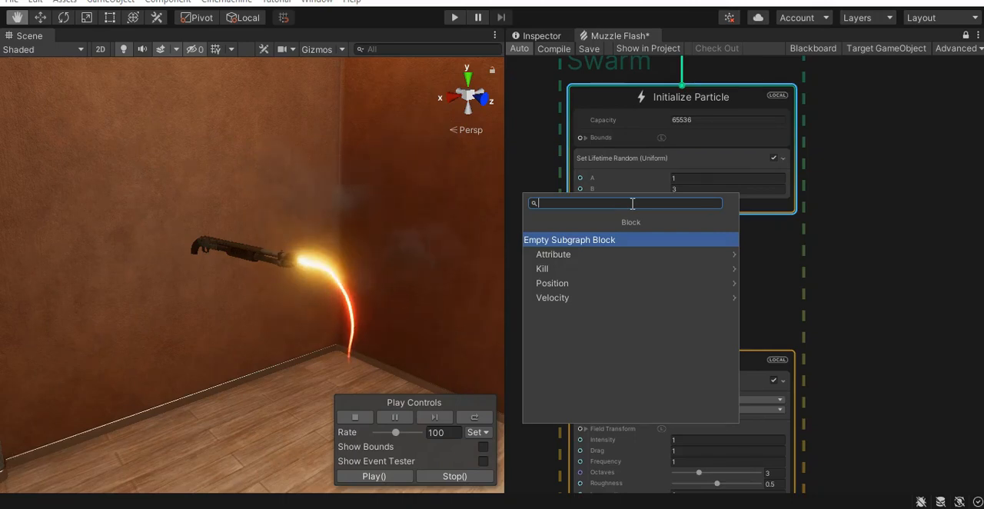
{"action": "type", "text": "aab"}
{"action": "key", "text": "Down"}
{"action": "key", "text": "Return"}
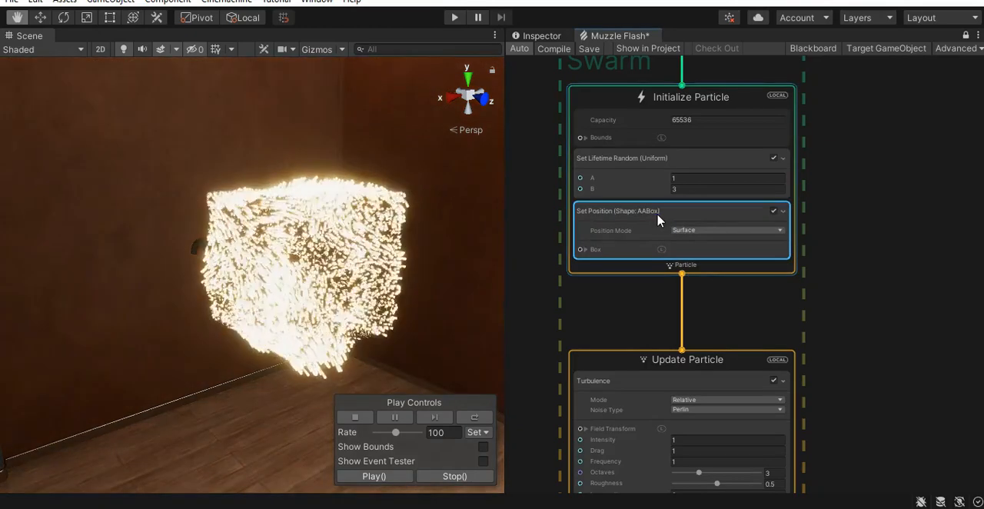
{"action": "scroll", "coordinate": [701, 234], "scroll_direction": "up", "scroll_amount": 3}
{"action": "left_click", "coordinate": [701, 228]}
{"action": "left_click", "coordinate": [722, 261]}
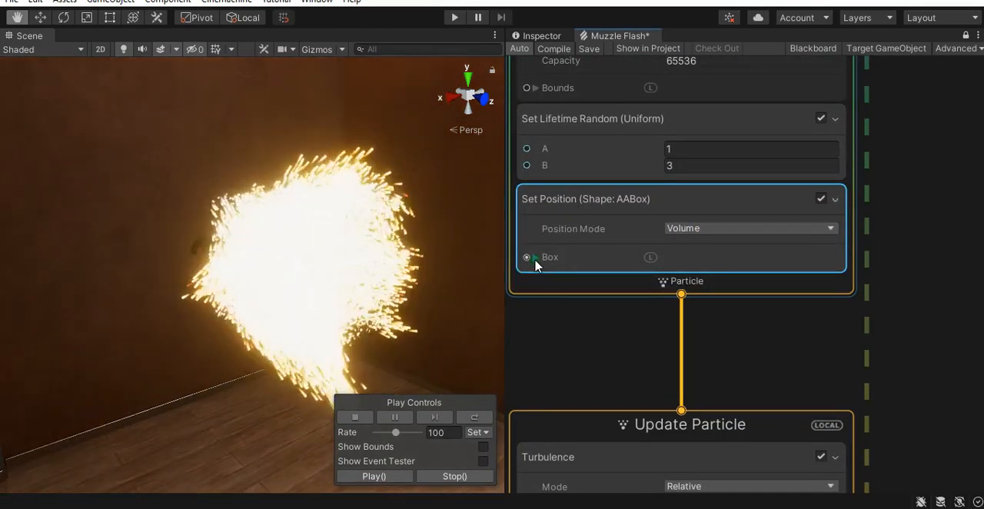
- Set the swarm position box's size to X 0.01, Y 0.01 and Z 0.05, and check the particles at the muzzle
{"action": "left_click", "coordinate": [534, 257]}
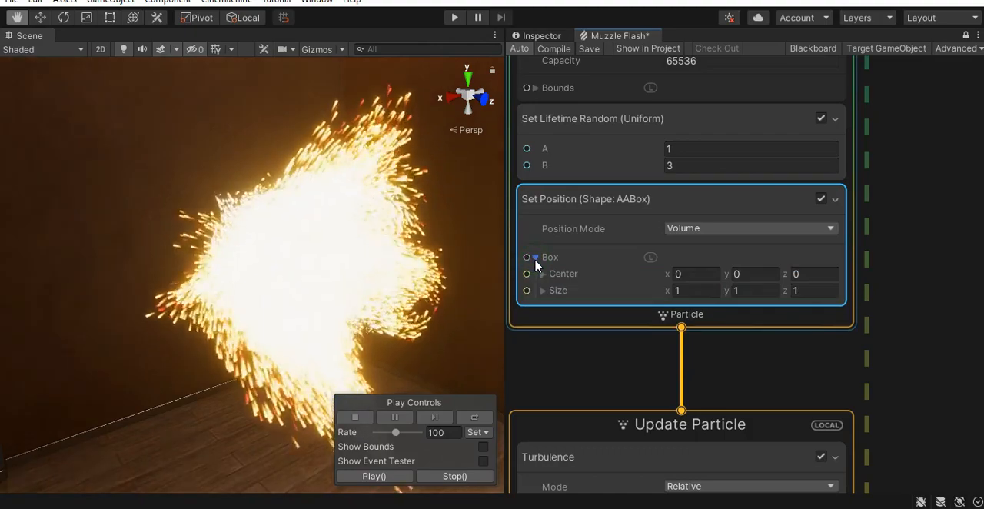
{"action": "left_click", "coordinate": [684, 291]}
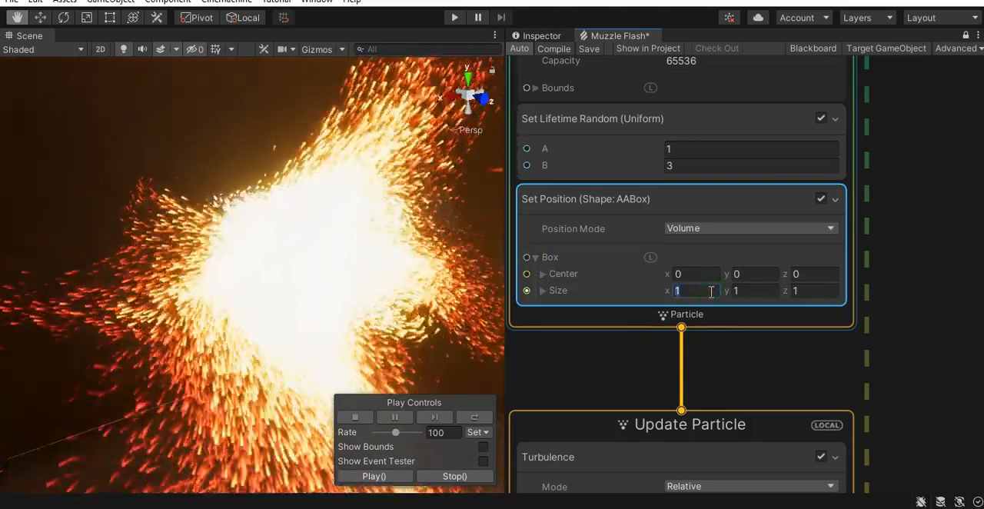
{"action": "type", "text": "0.01"}
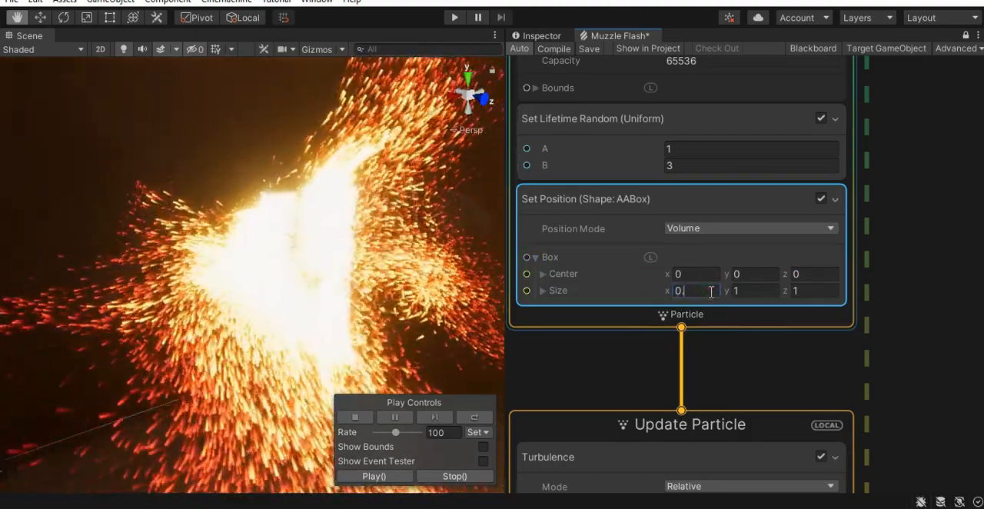
{"action": "left_click", "coordinate": [740, 290]}
{"action": "type", "text": "0.01"}
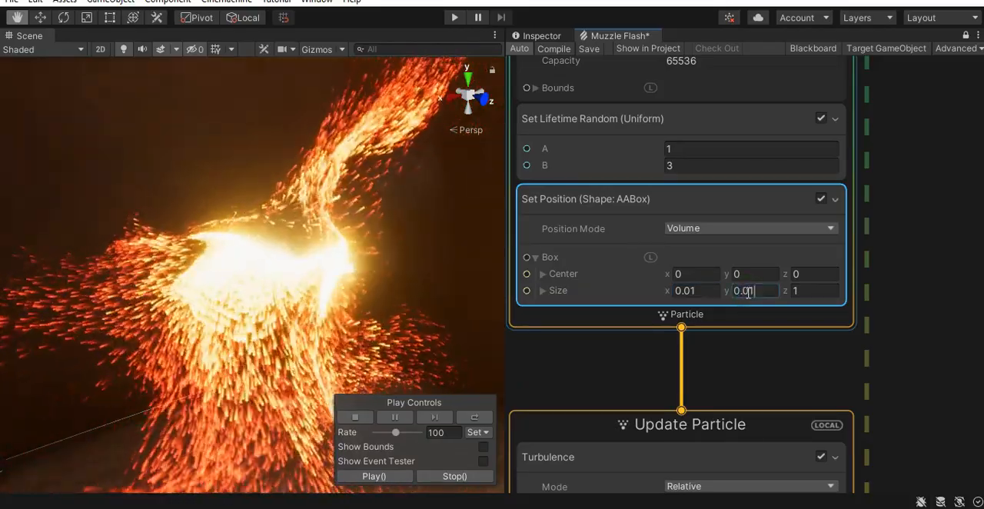
{"action": "left_click", "coordinate": [813, 290]}
{"action": "type", "text": "0."}
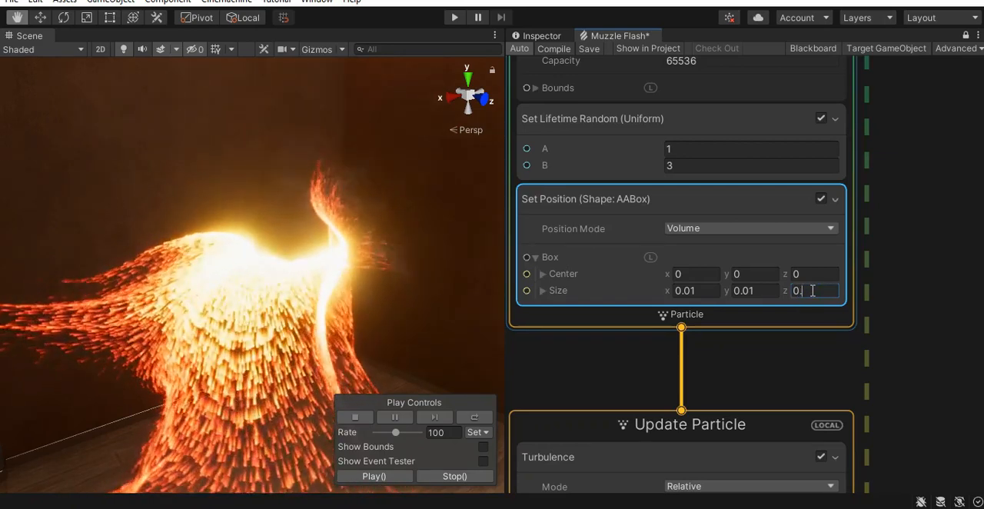
{"action": "type", "text": "05"}
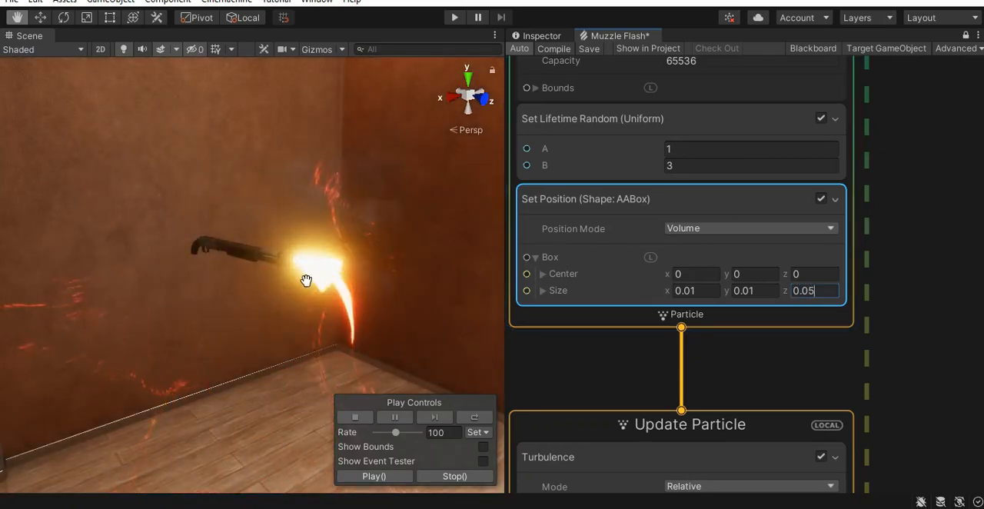
{"action": "scroll", "coordinate": [316, 289], "scroll_direction": "up", "scroll_amount": 5}
{"action": "left_click_drag", "start_coordinate": [315, 289], "coordinate": [444, 300], "text": "alt"}
{"action": "right_click_drag", "start_coordinate": [377, 301], "coordinate": [339, 304], "text": "alt"}
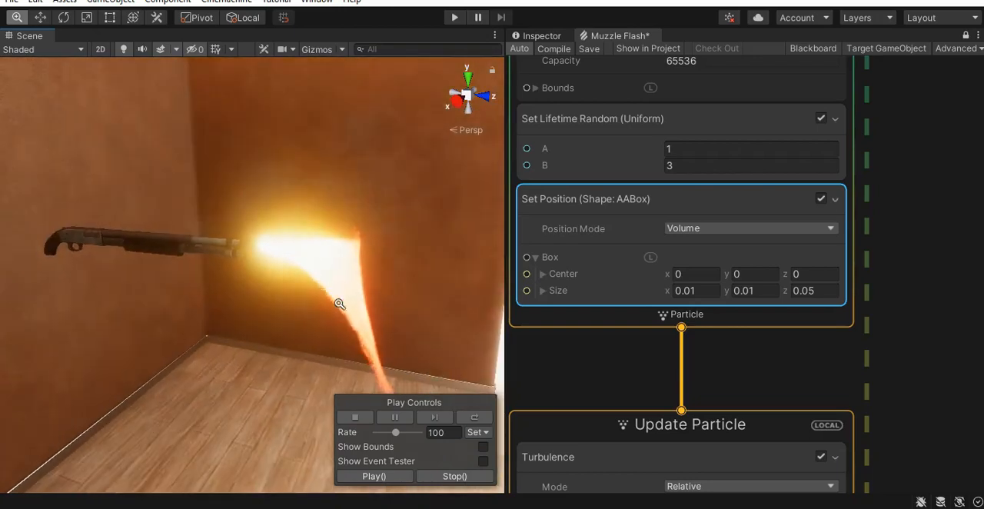
{"action": "middle_click_drag", "start_coordinate": [461, 327], "coordinate": [440, 304]}
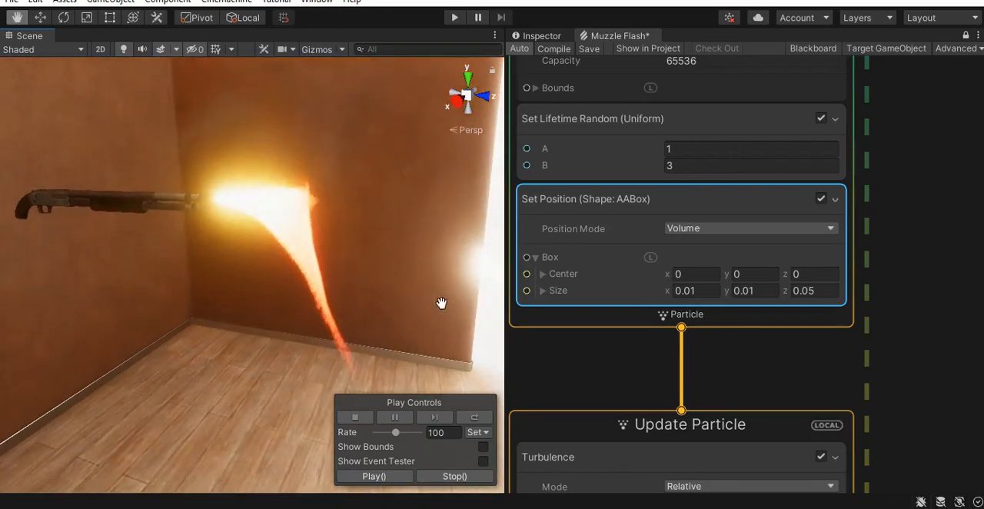
- Replace the Constant Spawn Rate block in the swarm's Spawn context with a Periodic Burst block
{"action": "middle_click_drag", "start_coordinate": [907, 203], "coordinate": [940, 369]}
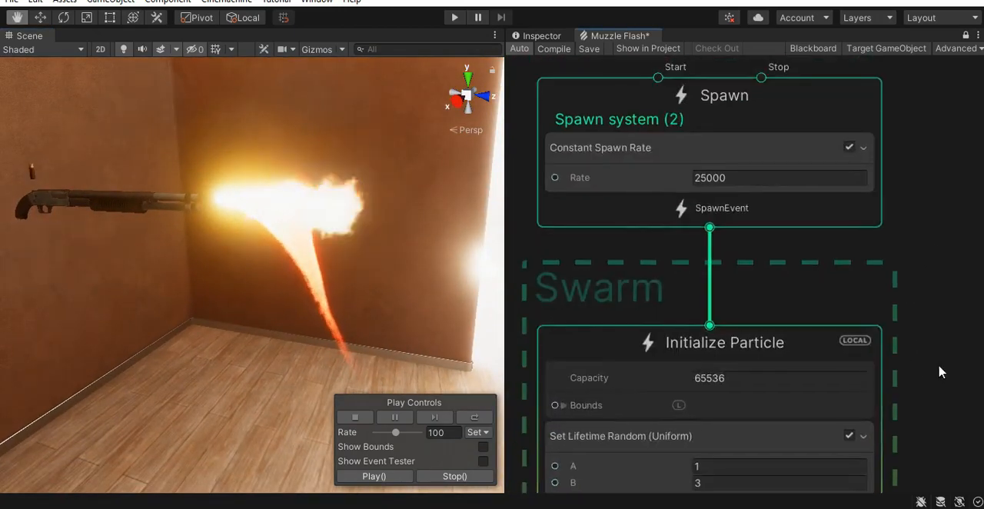
{"action": "scroll", "coordinate": [926, 240], "scroll_direction": "down", "scroll_amount": 2}
{"action": "left_click", "coordinate": [741, 183]}
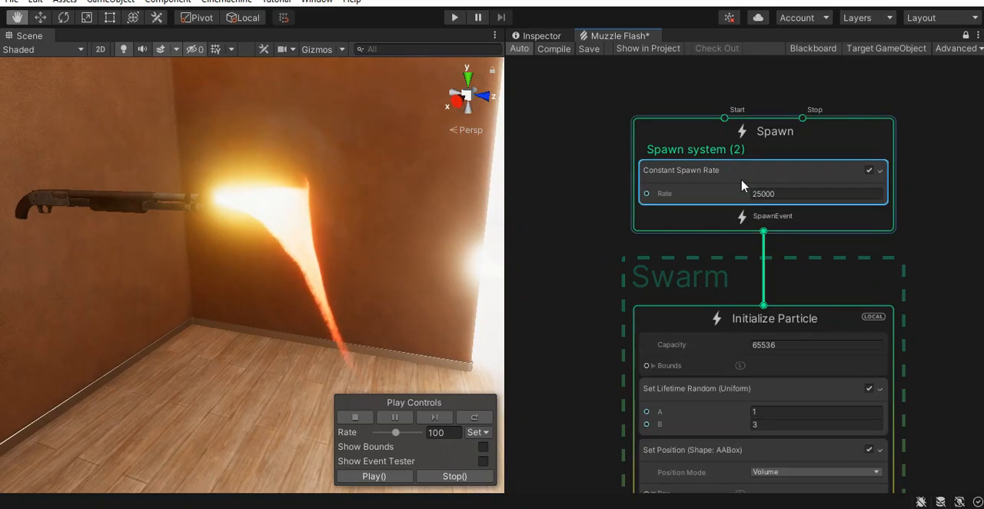
{"action": "key", "text": "Delete"}
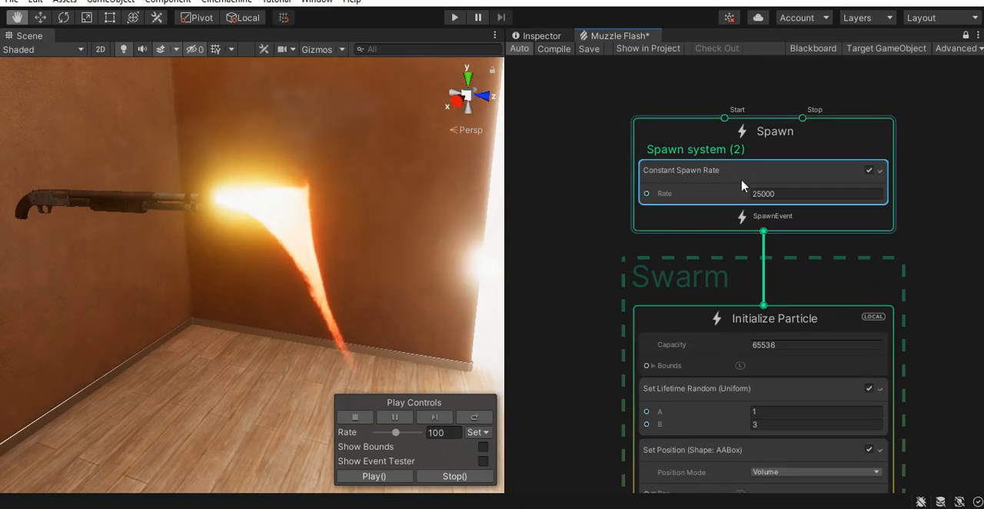
{"action": "key", "text": "space"}
{"action": "type", "text": "burst"}
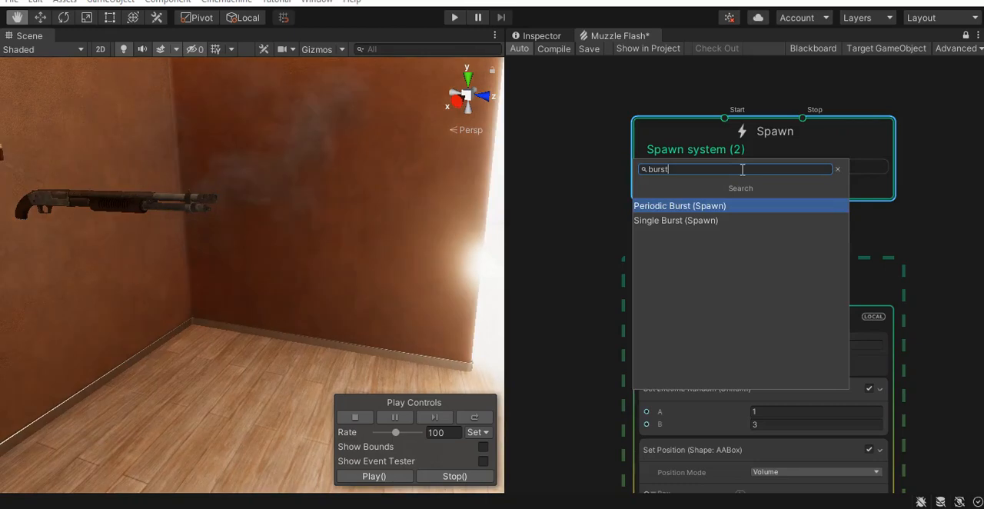
{"action": "key", "text": "Return"}
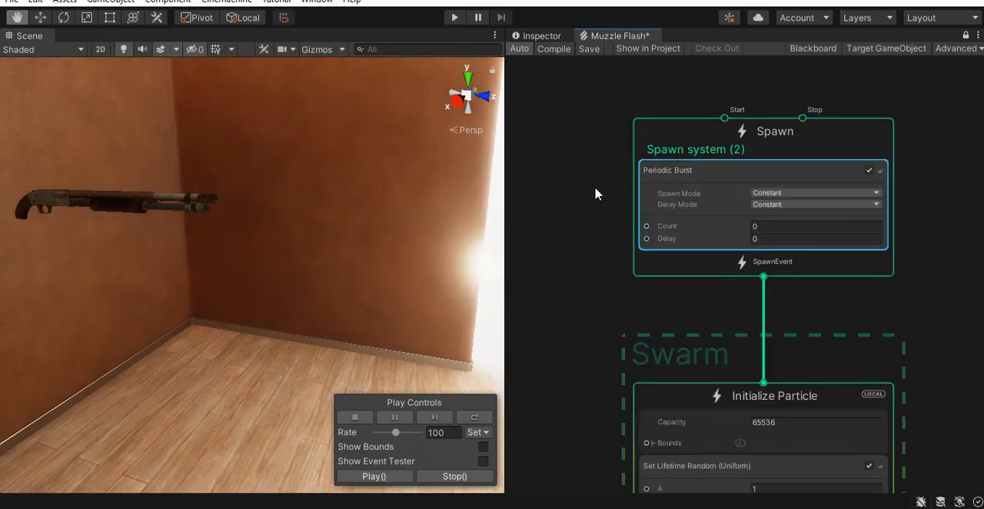
- Duplicate the fire rate property node and connect the copy to the Delay of the swarm's Periodic Burst block
{"action": "middle_click_drag", "start_coordinate": [647, 228], "coordinate": [761, 229]}
{"action": "scroll", "coordinate": [761, 229], "scroll_direction": "down", "scroll_amount": 2}
{"action": "middle_click_drag", "start_coordinate": [646, 244], "coordinate": [865, 230]}
{"action": "middle_click_drag", "start_coordinate": [671, 226], "coordinate": [971, 202]}
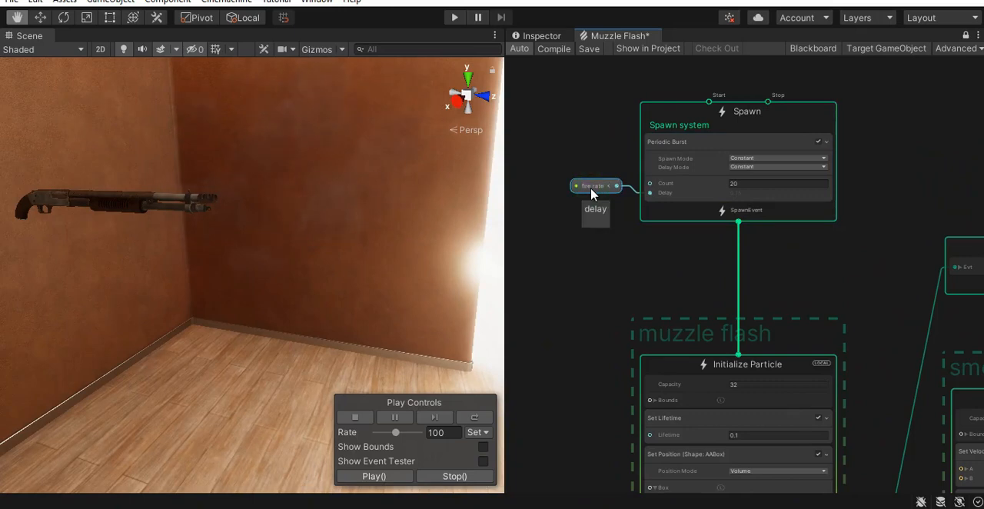
{"action": "key", "text": "ctrl+d"}
{"action": "scroll", "coordinate": [833, 267], "scroll_direction": "down", "scroll_amount": 2}
{"action": "middle_click_drag", "start_coordinate": [787, 272], "coordinate": [639, 239]}
{"action": "left_click_drag", "start_coordinate": [623, 231], "coordinate": [966, 181]}
{"action": "middle_click_drag", "start_coordinate": [873, 192], "coordinate": [621, 195]}
- Set the Count of the swarm's Periodic Burst to 10 and check the sparks at the muzzle
{"action": "scroll", "coordinate": [637, 180], "scroll_direction": "up", "scroll_amount": 3}
{"action": "left_click", "coordinate": [840, 159]}
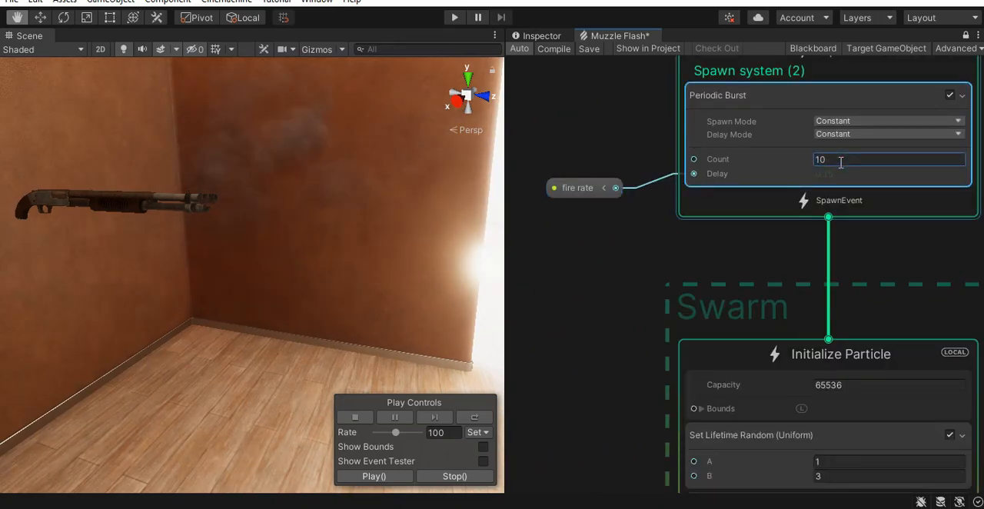
{"action": "left_click_drag", "start_coordinate": [279, 244], "coordinate": [265, 206], "text": "alt"}
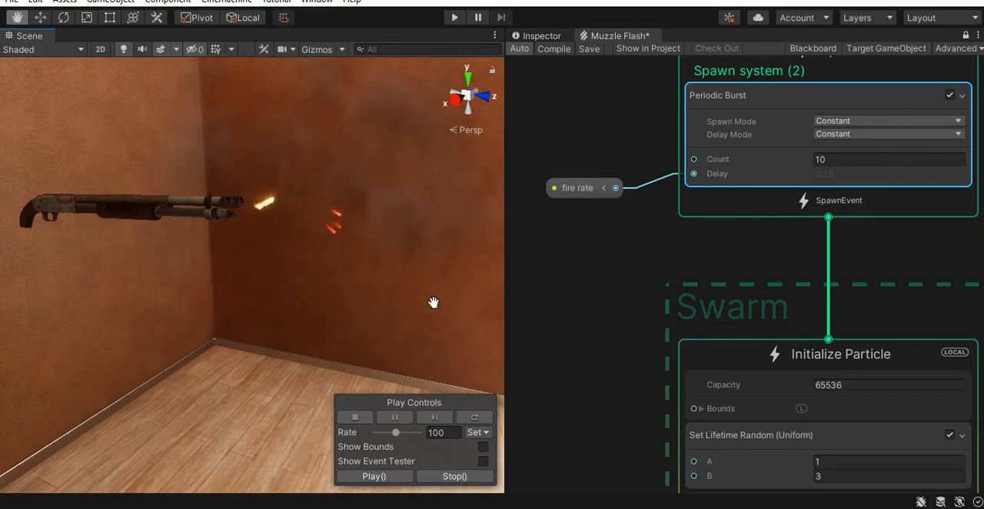
{"action": "middle_click_drag", "start_coordinate": [812, 263], "coordinate": [793, 213]}
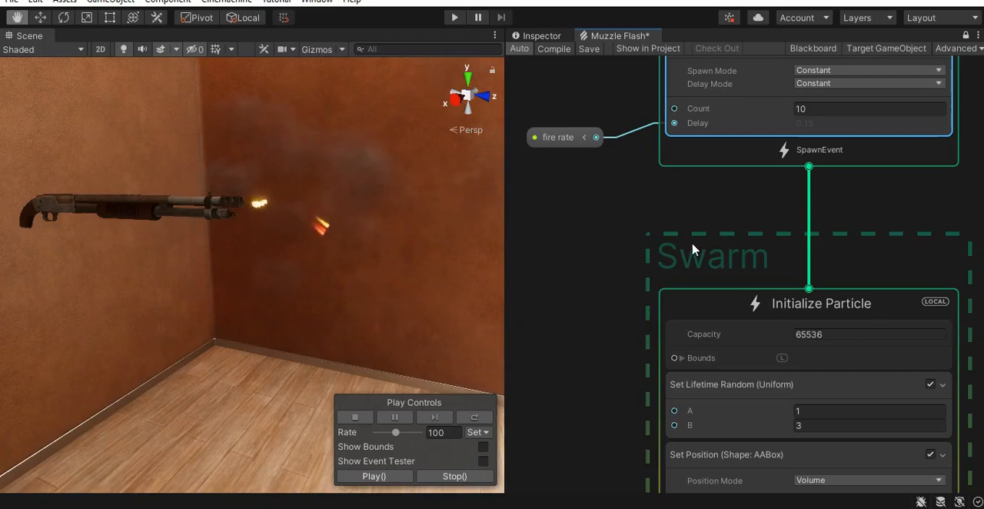
- Add a Set Velocity Random (Per-component) block to the swarm's Initialize Particle context
{"action": "middle_click_drag", "start_coordinate": [698, 181], "coordinate": [687, 95]}
{"action": "left_click", "coordinate": [723, 479]}
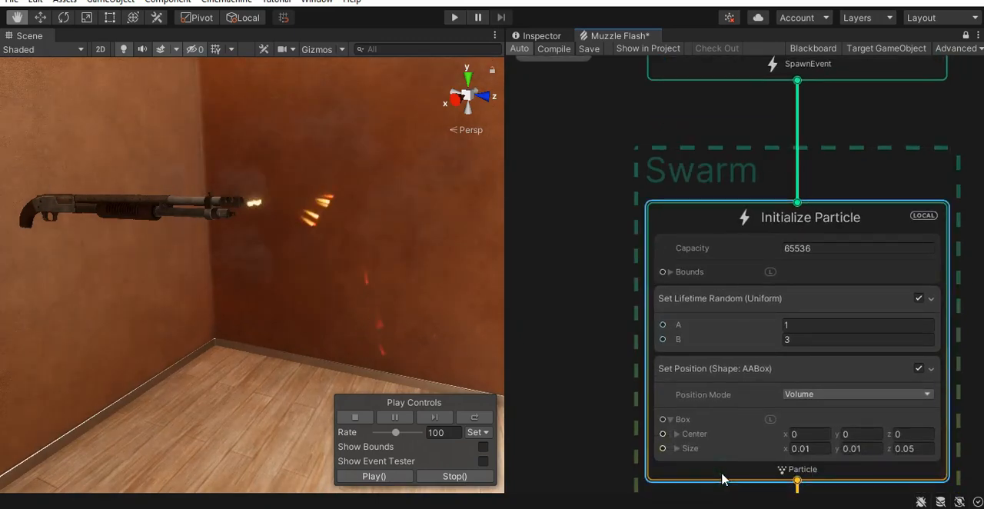
{"action": "key", "text": "space"}
{"action": "type", "text": "set velocity random"}
{"action": "key", "text": "Return"}
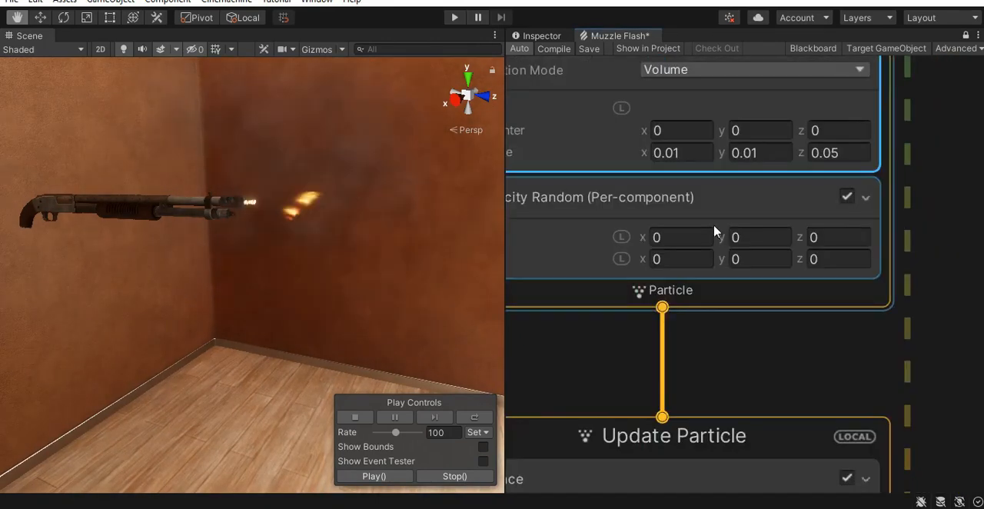
- Set the swarm's random velocity on X and Y to -0.3 in A and 0.3 in B
{"action": "left_click", "coordinate": [698, 236]}
{"action": "type", "text": "-0.3"}
{"action": "left_click", "coordinate": [749, 237]}
{"action": "type", "text": "-0"}
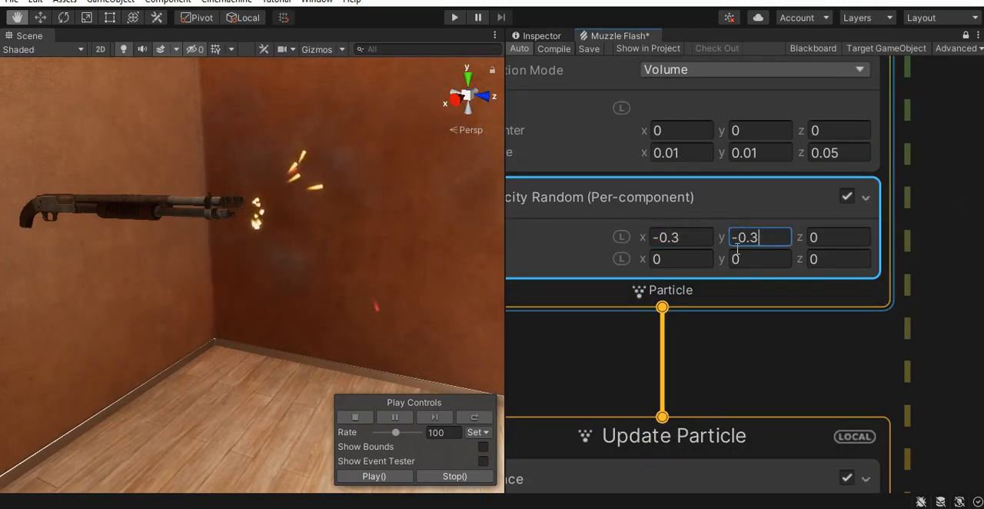
{"action": "left_click", "coordinate": [697, 259]}
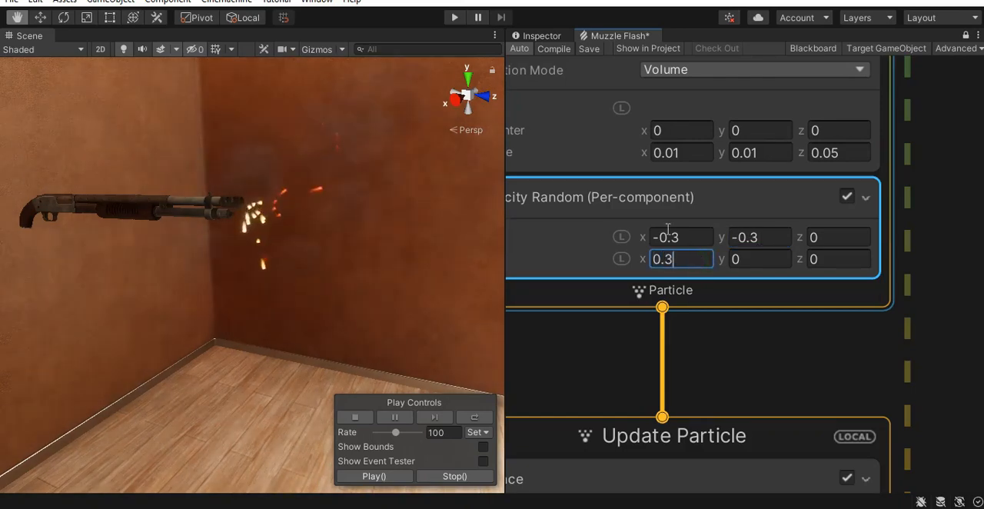
{"action": "left_click", "coordinate": [766, 261]}
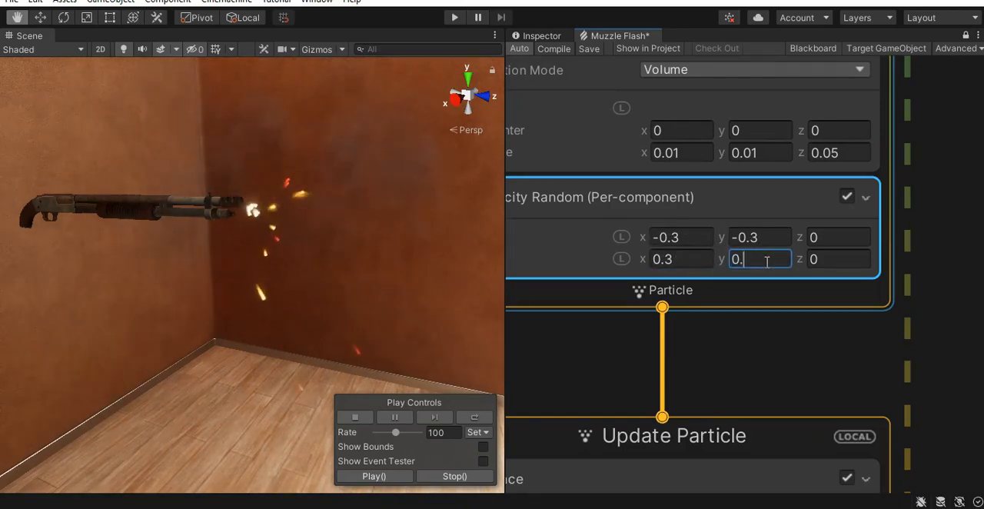
- Set the swarm's random velocity on Z to 1 in A and 5 in B, and check the sparks in the scene
{"action": "left_click", "coordinate": [837, 239]}
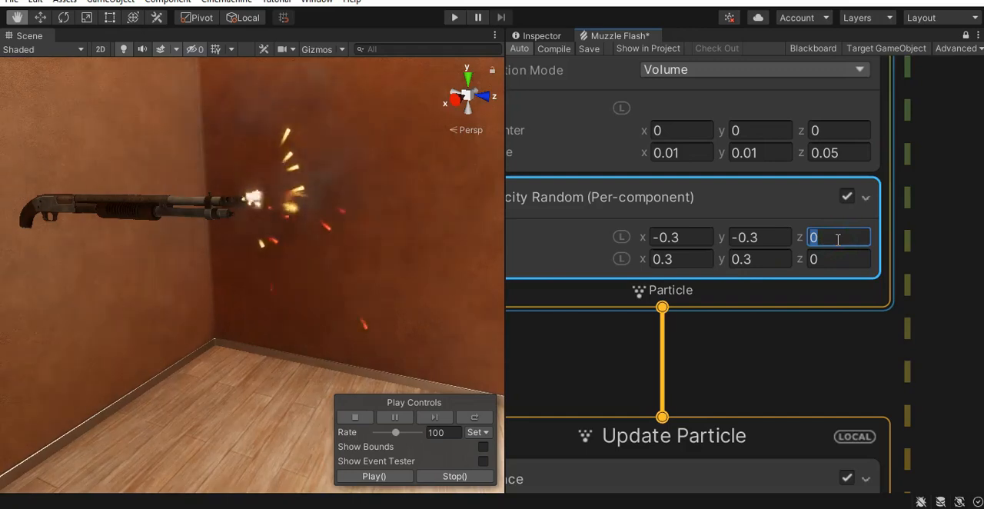
{"action": "type", "text": "1"}
{"action": "left_click", "coordinate": [830, 260]}
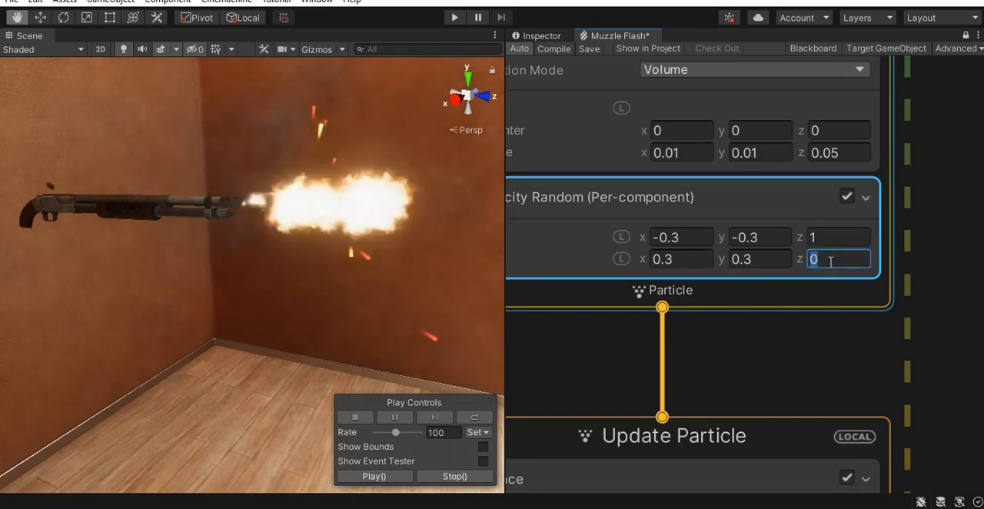
{"action": "right_click_drag", "start_coordinate": [395, 300], "coordinate": [323, 309], "text": "alt"}
{"action": "left_click_drag", "start_coordinate": [324, 309], "coordinate": [342, 310], "text": "alt"}
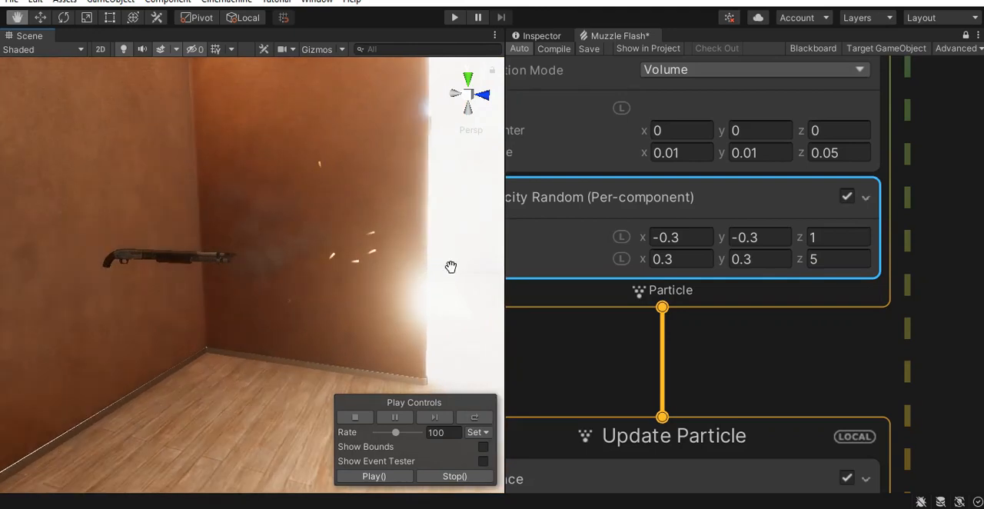
{"action": "right_click_drag", "start_coordinate": [328, 287], "coordinate": [509, 334], "text": "alt"}
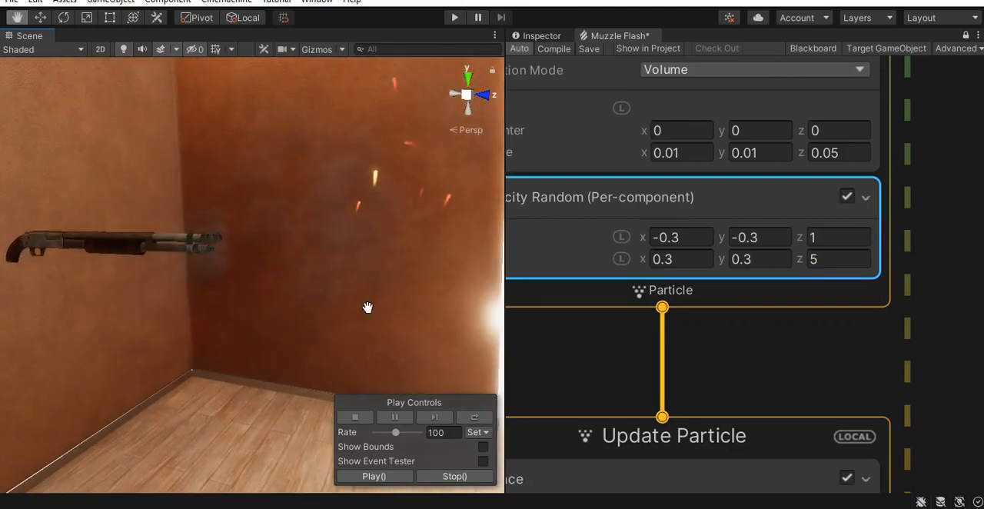
{"action": "left_click_drag", "start_coordinate": [366, 308], "coordinate": [439, 309], "text": "alt"}
{"action": "right_click_drag", "start_coordinate": [439, 308], "coordinate": [377, 314], "text": "alt"}
{"action": "middle_click_drag", "start_coordinate": [377, 314], "coordinate": [369, 309]}
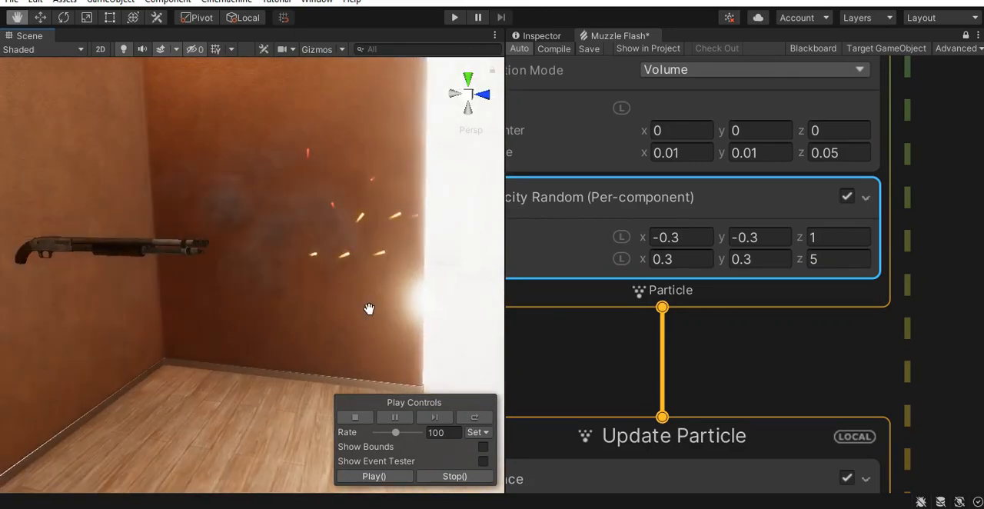
- Move the swarm's Output Particle Quad context down and add a Gravity block to its Update Particle context
{"action": "scroll", "coordinate": [853, 343], "scroll_direction": "down", "scroll_amount": 2}
{"action": "middle_click_drag", "start_coordinate": [861, 317], "coordinate": [900, 122]}
{"action": "scroll", "coordinate": [926, 315], "scroll_direction": "down", "scroll_amount": 2}
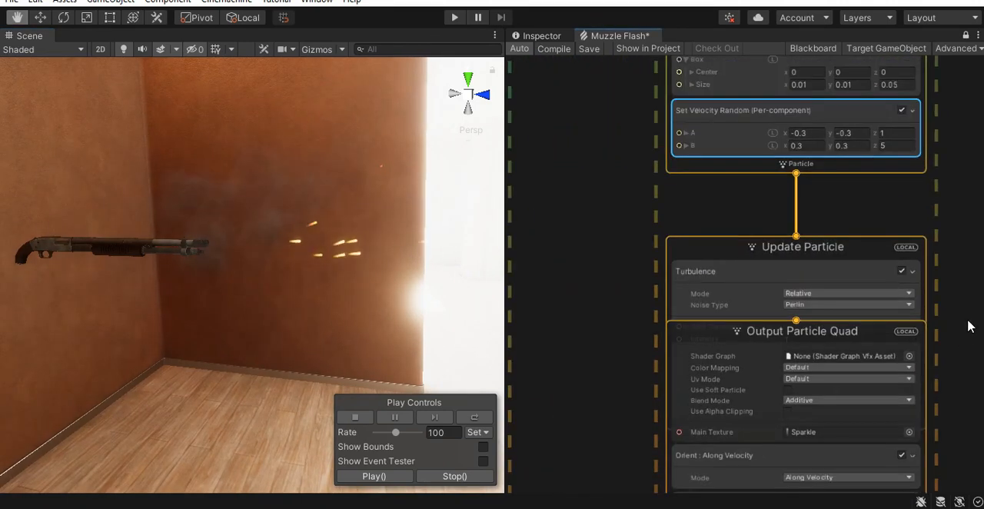
{"action": "middle_click_drag", "start_coordinate": [925, 305], "coordinate": [838, 184]}
{"action": "left_click_drag", "start_coordinate": [750, 169], "coordinate": [746, 337]}
{"action": "left_click_drag", "start_coordinate": [381, 344], "coordinate": [342, 298], "text": "alt"}
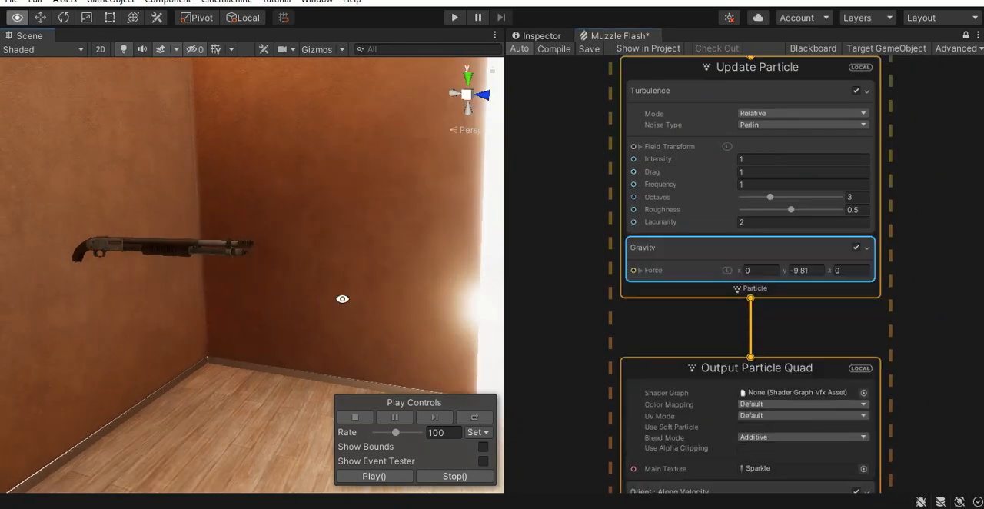
{"action": "right_click_drag", "start_coordinate": [411, 320], "coordinate": [411, 321], "text": "alt"}
{"action": "left_click_drag", "start_coordinate": [405, 315], "coordinate": [396, 302]}
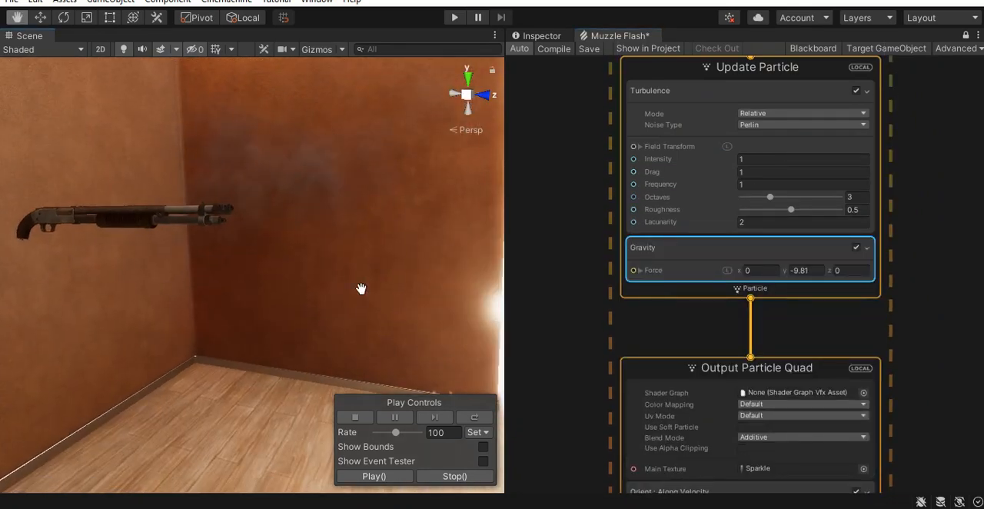
- Set the swarm's Gravity force on Y to -1 and check how the sparks fall
{"action": "scroll", "coordinate": [806, 265], "scroll_direction": "up", "scroll_amount": 3}
{"action": "left_click", "coordinate": [806, 265]}
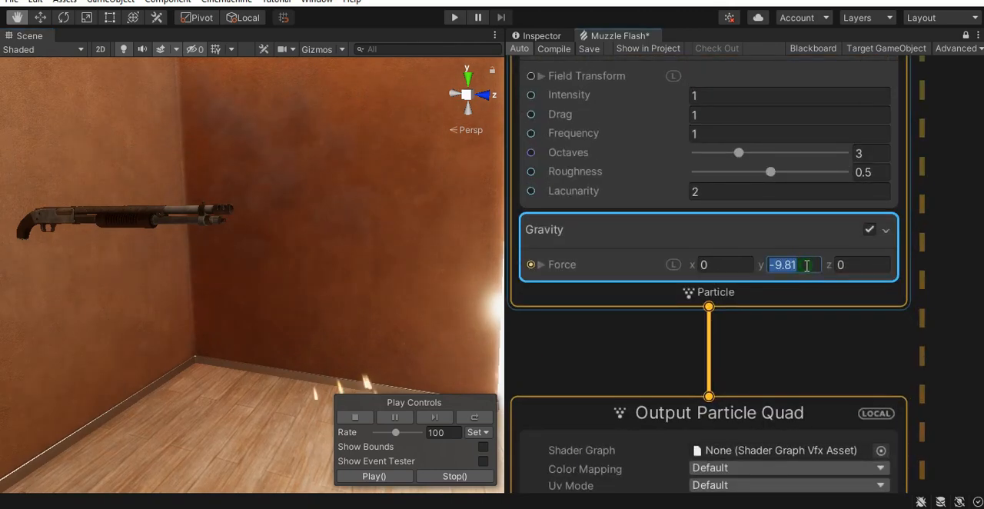
{"action": "type", "text": "-1"}
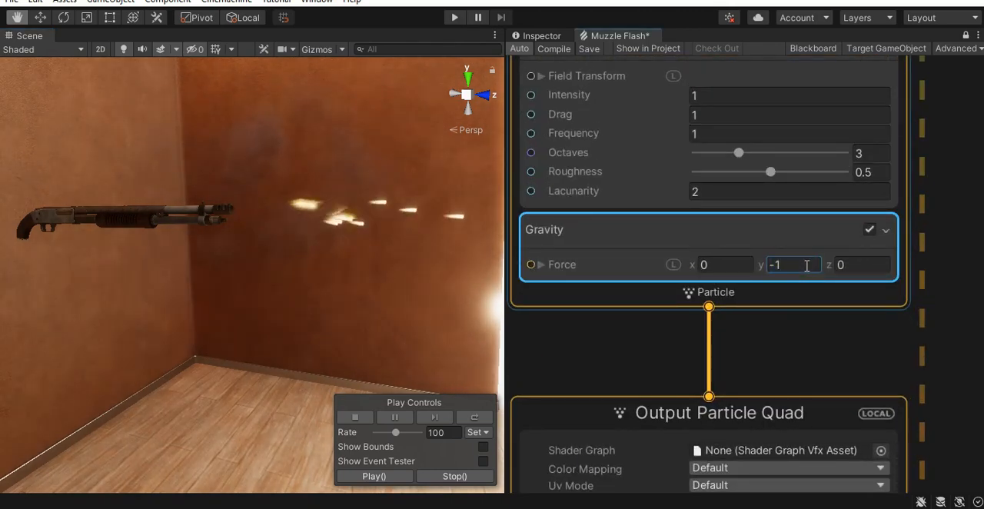
{"action": "mouse_move", "coordinate": [366, 321]}
{"action": "right_mouse_down"}
{"action": "mouse_move", "coordinate": [426, 323]}
{"action": "mouse_move", "coordinate": [356, 317]}
{"action": "right_mouse_up"}
{"action": "right_click_drag", "start_coordinate": [441, 287], "coordinate": [444, 272]}
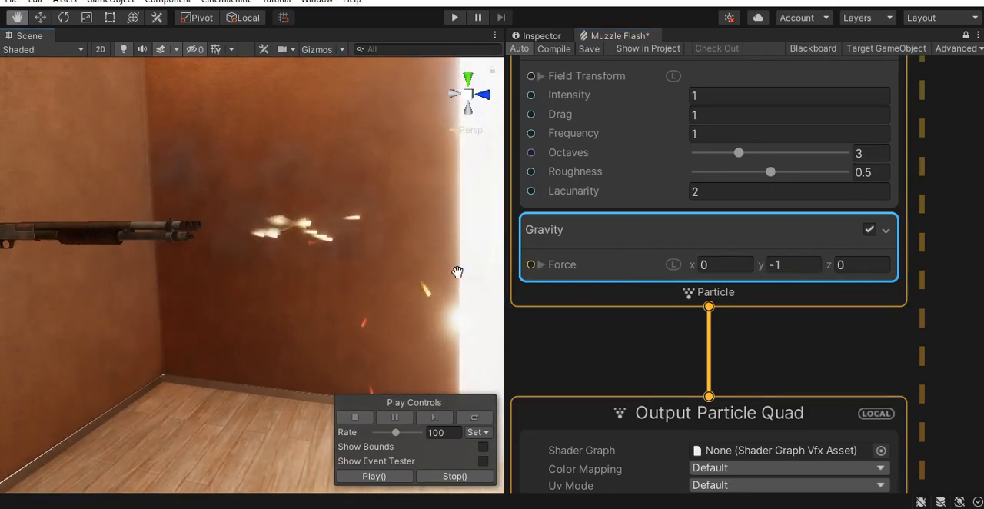
- Set the swarm's random lifetime to 0.2 in A and 0.6 in B, and check the sparks around the shotgun
{"action": "scroll", "coordinate": [945, 205], "scroll_direction": "down", "scroll_amount": 2}
{"action": "middle_click_drag", "start_coordinate": [946, 216], "coordinate": [932, 471]}
{"action": "middle_click_drag", "start_coordinate": [944, 275], "coordinate": [937, 395]}
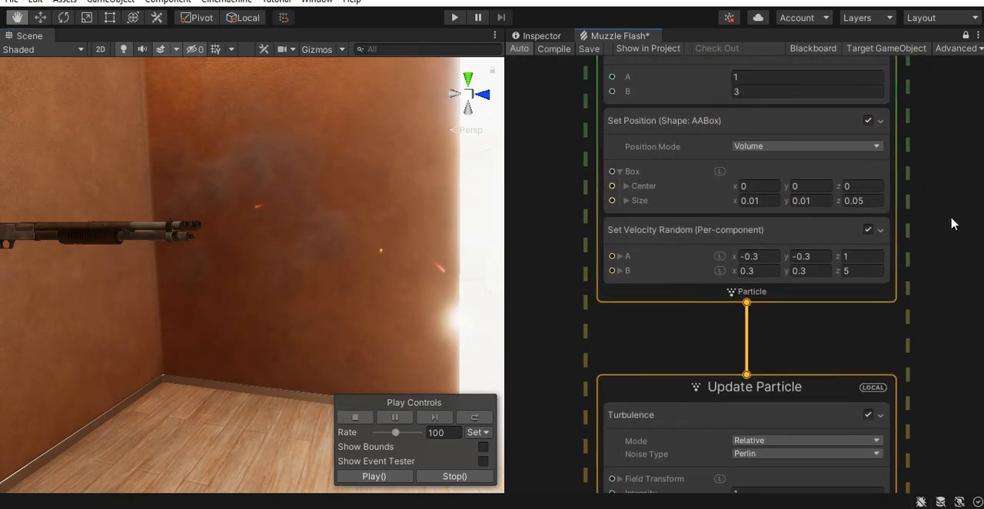
{"action": "middle_click_drag", "start_coordinate": [951, 223], "coordinate": [945, 346]}
{"action": "left_click", "coordinate": [765, 201]}
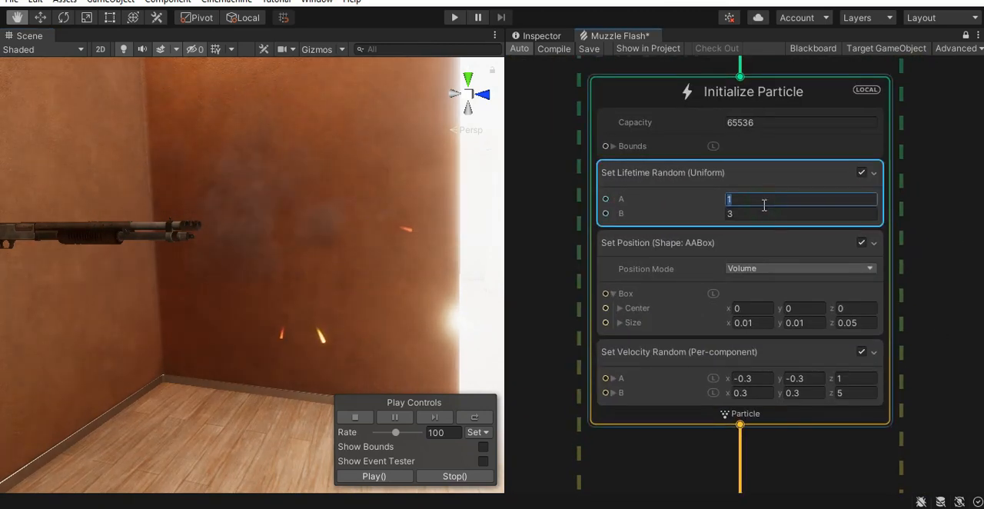
{"action": "type", "text": "0.2"}
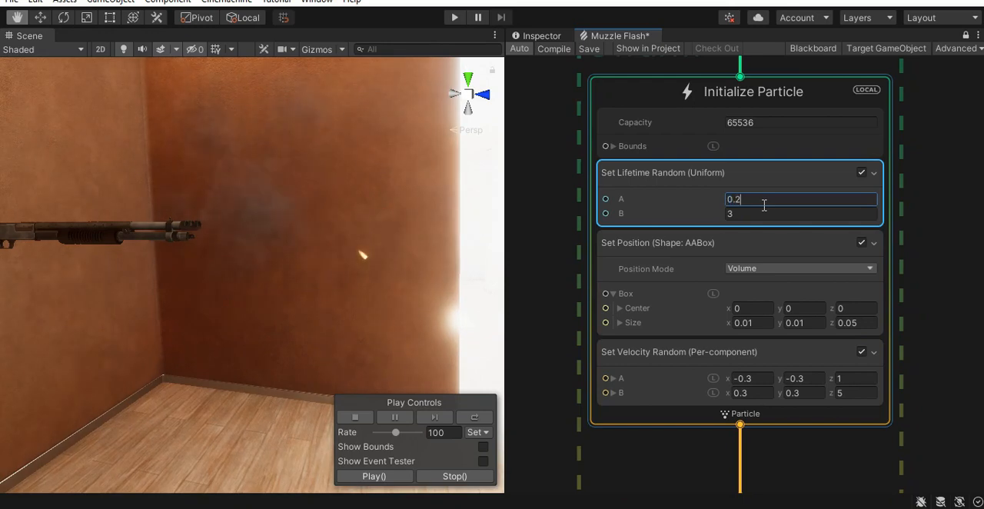
{"action": "left_click", "coordinate": [754, 213]}
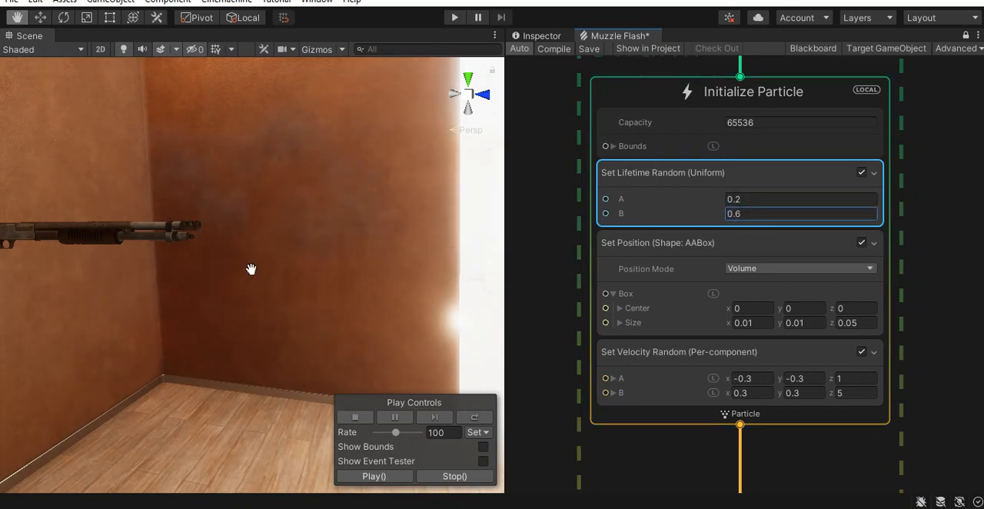
{"action": "right_click_drag", "start_coordinate": [358, 261], "coordinate": [413, 286], "text": "alt"}
{"action": "middle_click_drag", "start_coordinate": [413, 285], "coordinate": [366, 303]}
{"action": "left_click_drag", "start_coordinate": [367, 303], "coordinate": [300, 330], "text": "alt"}
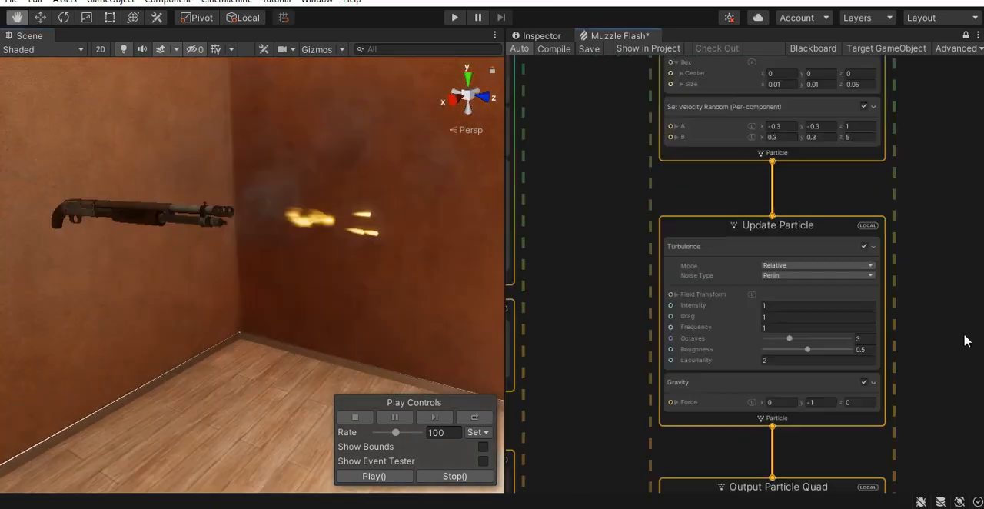
- Set the Set Scale.X value in the swarm's Output Particle Quad to 0.05
{"action": "middle_click_drag", "start_coordinate": [963, 340], "coordinate": [953, 103]}
{"action": "middle_click_drag", "start_coordinate": [950, 301], "coordinate": [939, 117]}
{"action": "scroll", "coordinate": [898, 239], "scroll_direction": "up", "scroll_amount": 3}
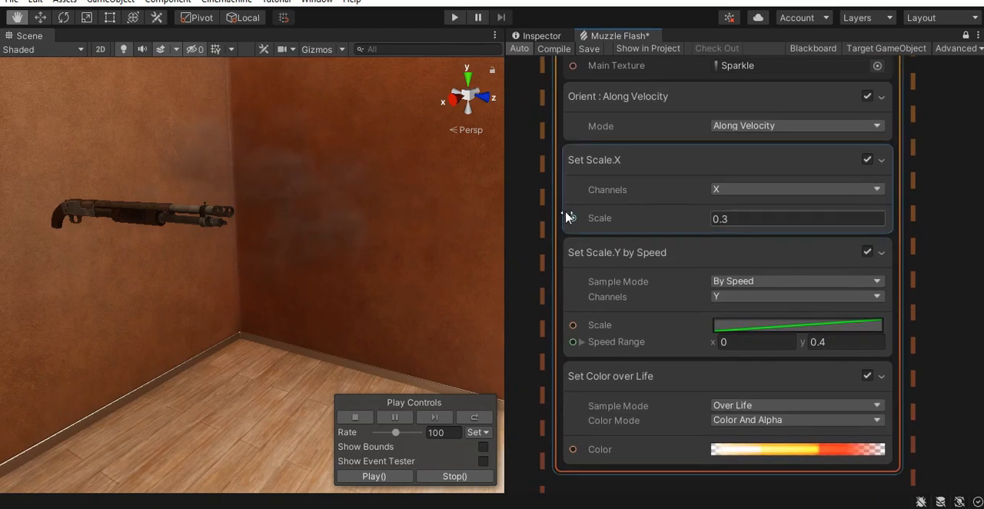
{"action": "left_click", "coordinate": [741, 221]}
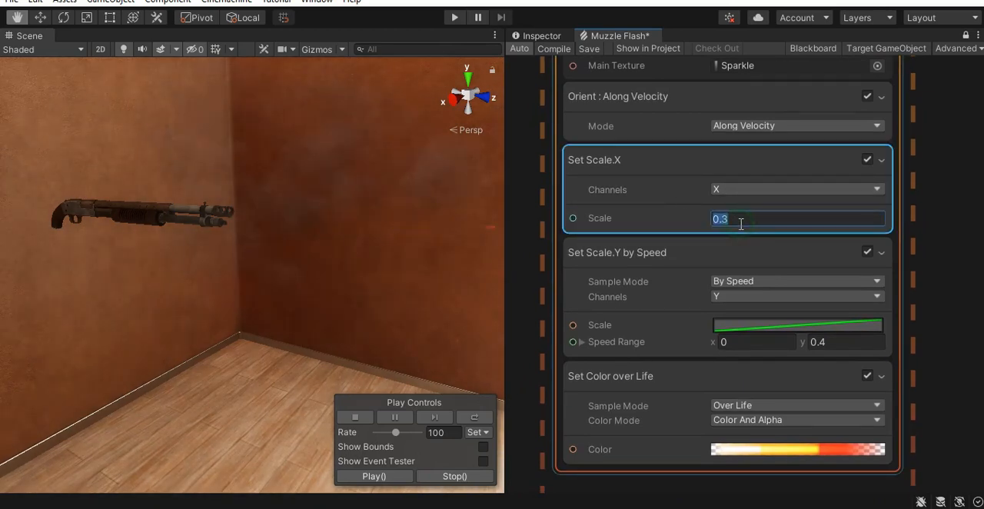
{"action": "type", "text": "0."}
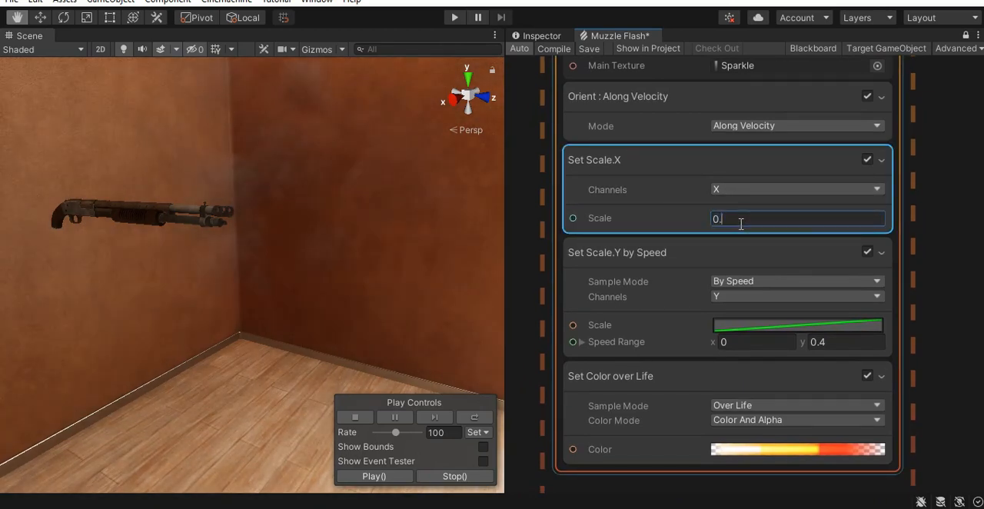
- Set the upper limit of the Speed Range in the swarm's Set Scale.Y by Speed block to 1
{"action": "middle_click_drag", "start_coordinate": [949, 336], "coordinate": [942, 217]}
{"action": "left_click", "coordinate": [822, 220]}
{"action": "type", "text": "1"}
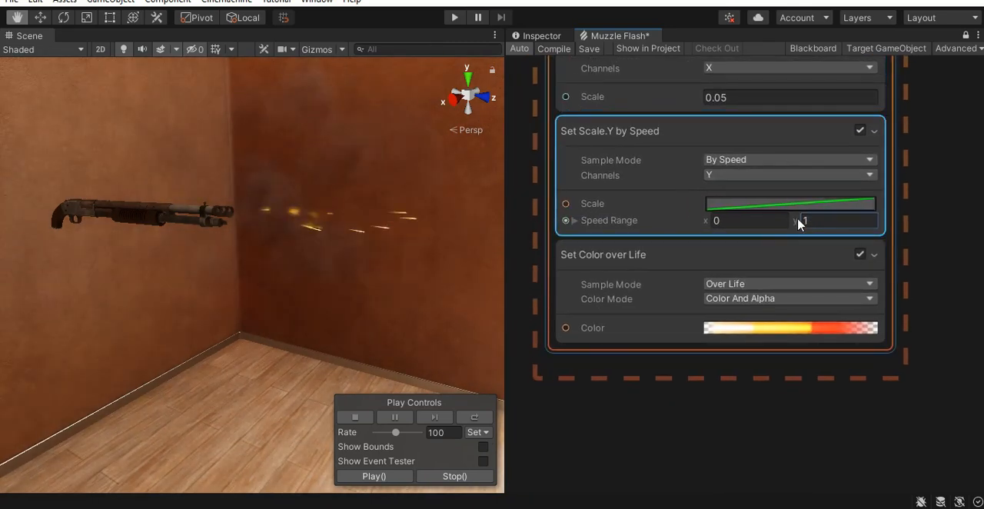
- Raise the first key of the swarm's Scale.Y by Speed curve to about 0.2 and slightly lower its last key
{"action": "left_click", "coordinate": [789, 204]}
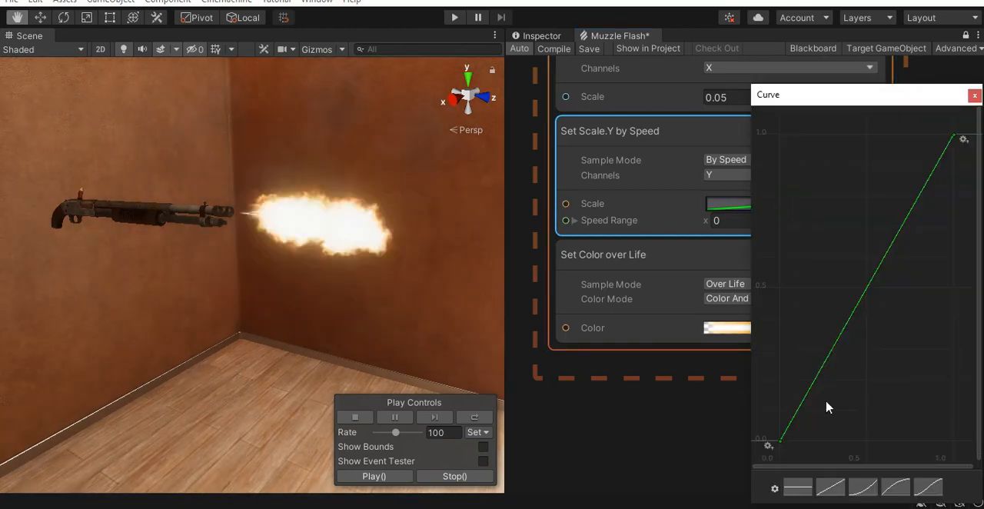
{"action": "left_click_drag", "start_coordinate": [782, 444], "coordinate": [783, 390]}
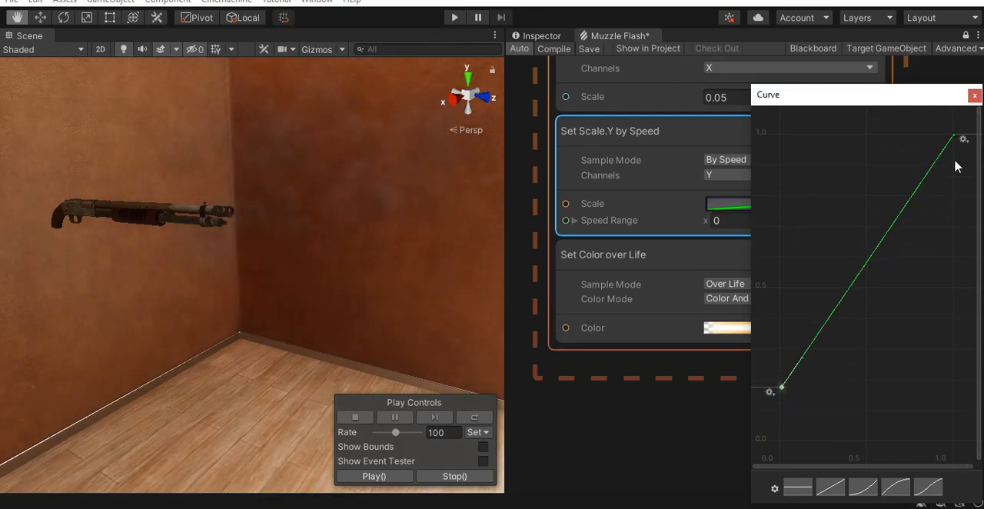
{"action": "left_click_drag", "start_coordinate": [955, 138], "coordinate": [955, 150]}
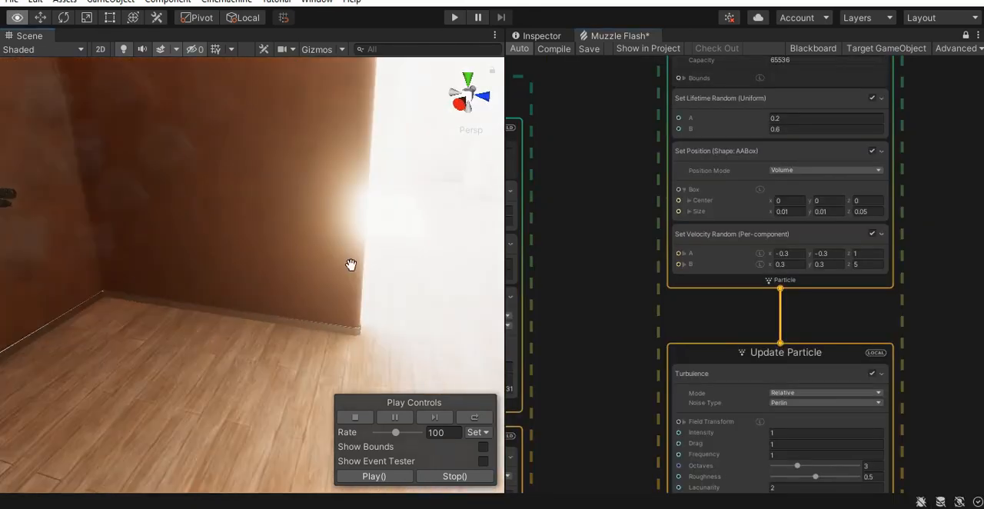
- Inspect the sparks close to the barrel and set the swarm position box's center Z to -0.15
{"action": "middle_click_drag", "start_coordinate": [351, 266], "coordinate": [380, 281]}
{"action": "right_click_drag", "start_coordinate": [345, 265], "coordinate": [367, 270], "text": "alt"}
{"action": "left_click_drag", "start_coordinate": [367, 270], "coordinate": [284, 220], "text": "alt"}
{"action": "right_click_drag", "start_coordinate": [283, 220], "coordinate": [347, 241], "text": "alt"}
{"action": "middle_click_drag", "start_coordinate": [347, 241], "coordinate": [340, 271]}
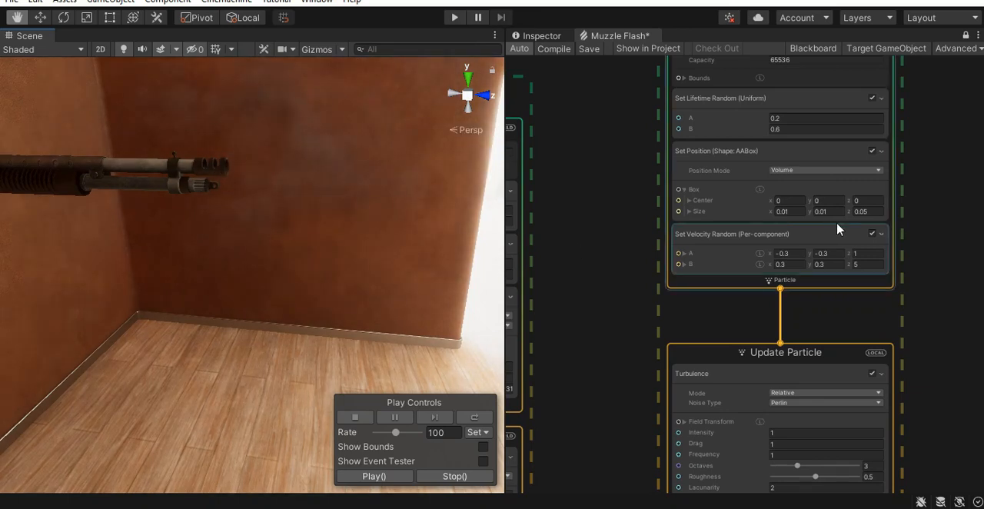
{"action": "scroll", "coordinate": [920, 198], "scroll_direction": "up", "scroll_amount": 3}
{"action": "left_click_drag", "start_coordinate": [813, 202], "coordinate": [809, 206]}
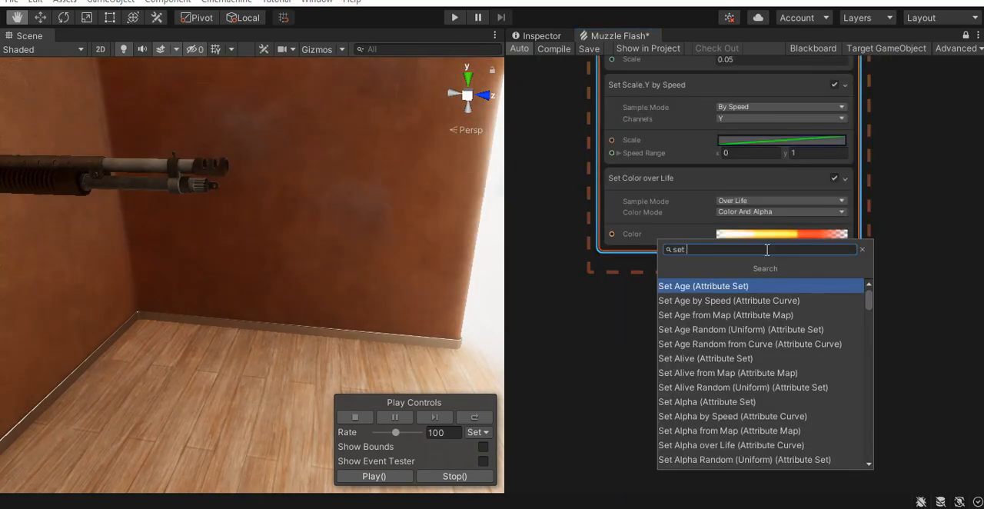
- Add a Set Pivot block to the swarm's Output Particle Quad and set the pivot's Y to 0.6
{"action": "type", "text": "pi"}
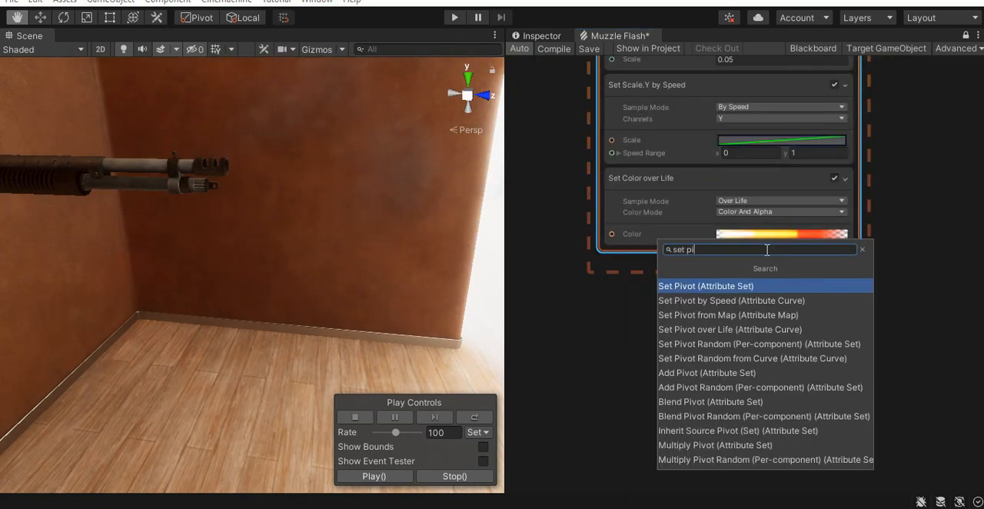
{"action": "key", "text": "Return"}
{"action": "scroll", "coordinate": [784, 219], "scroll_direction": "up", "scroll_amount": 3}
{"action": "left_click", "coordinate": [784, 218]}
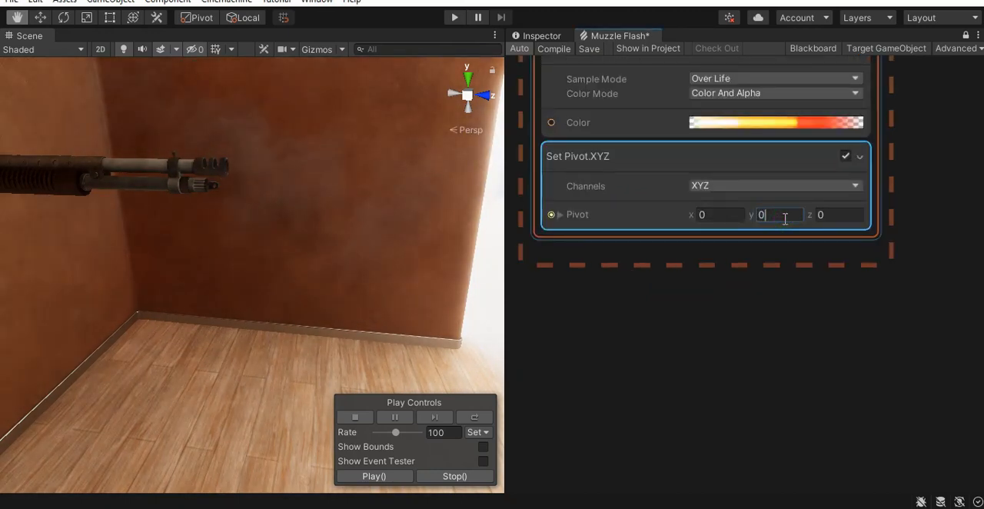
{"action": "type", "text": "0.6"}
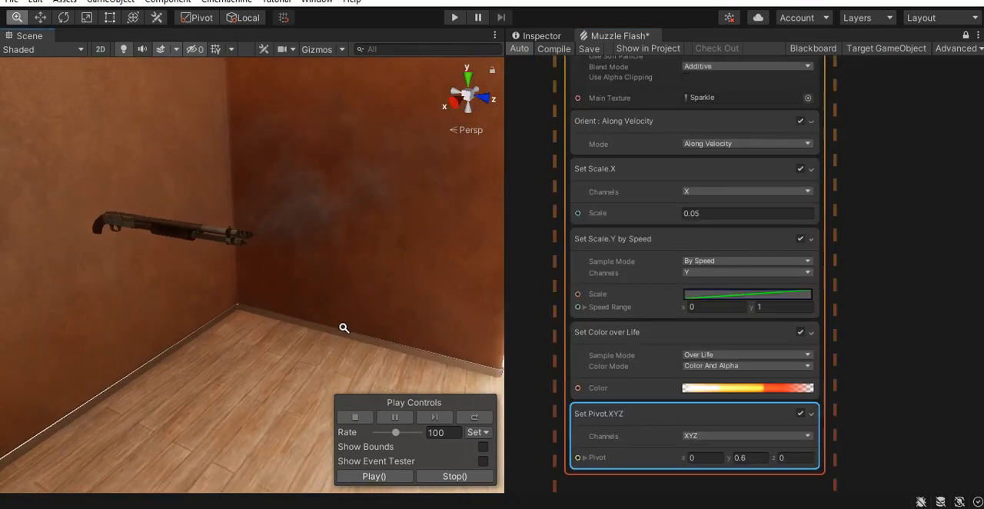
- Open the swarm's Color over Life gradient for editing and select the alpha key at its start
{"action": "middle_click_drag", "start_coordinate": [897, 259], "coordinate": [925, 294]}
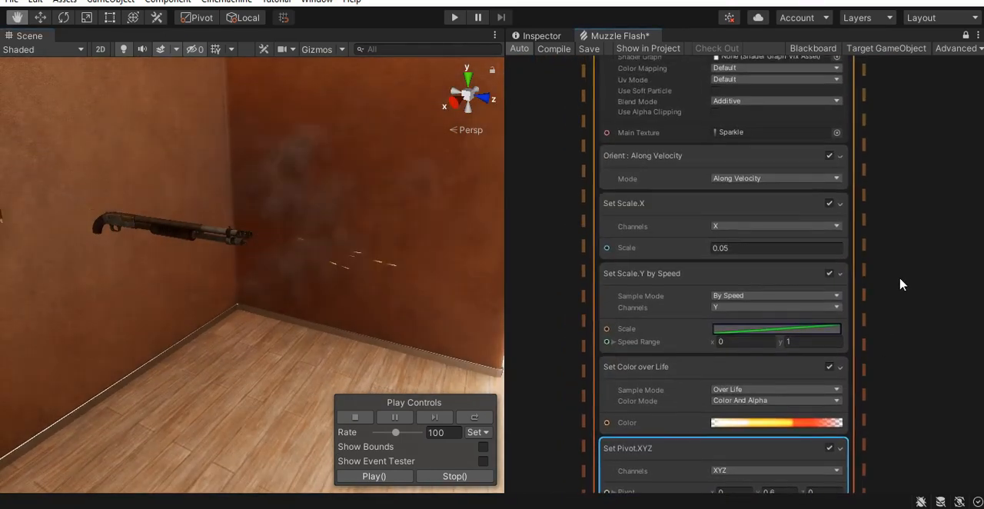
{"action": "middle_click_drag", "start_coordinate": [880, 320], "coordinate": [887, 150]}
{"action": "scroll", "coordinate": [796, 284], "scroll_direction": "up", "scroll_amount": 3}
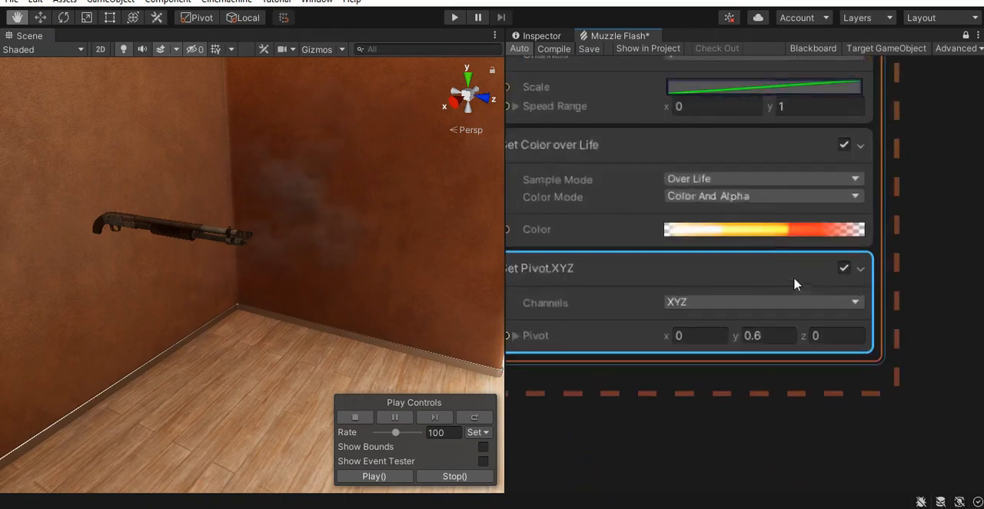
{"action": "left_click", "coordinate": [763, 230]}
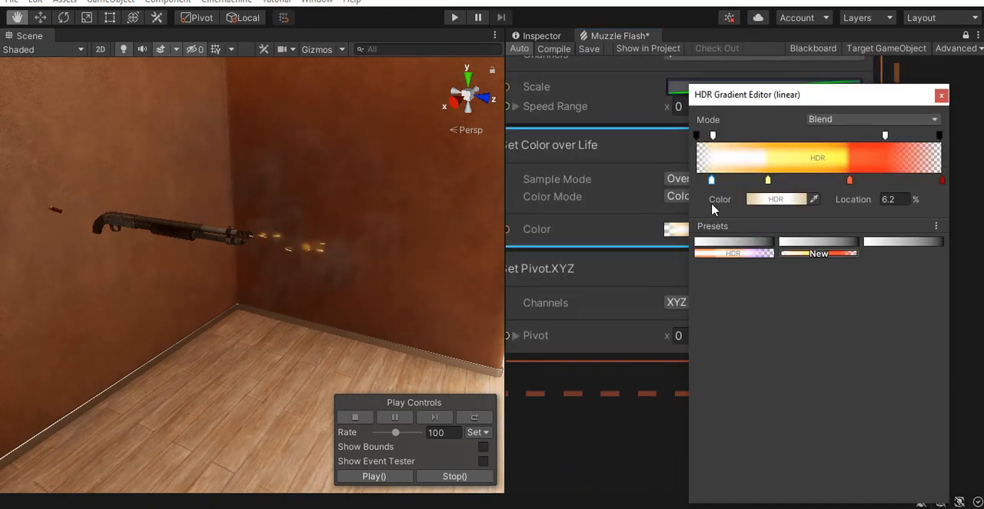
{"action": "left_click", "coordinate": [697, 136]}
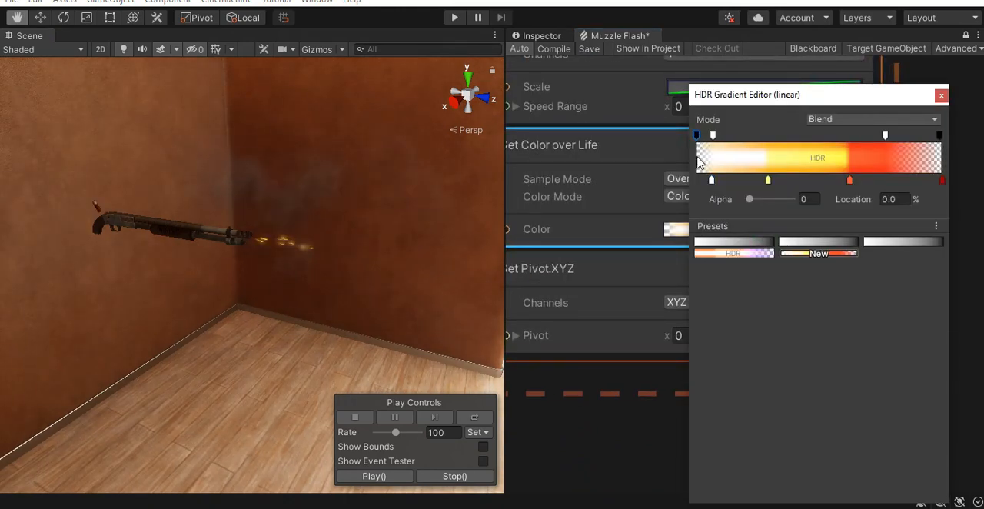
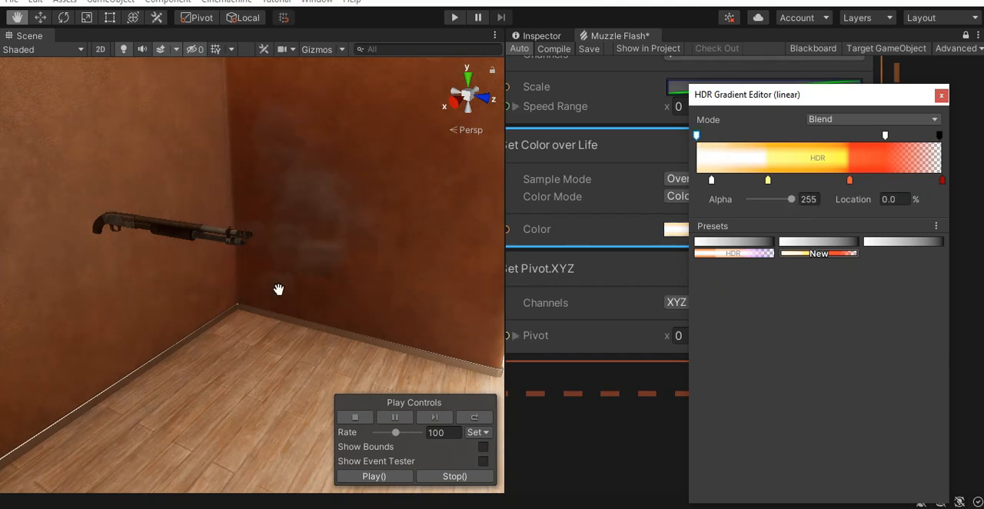
- Move the swarm gradient's first color key to 0.3% and shift its color to orange, about RGB 166, 77, 48
{"action": "right_click_drag", "start_coordinate": [268, 255], "coordinate": [318, 294], "text": "alt"}
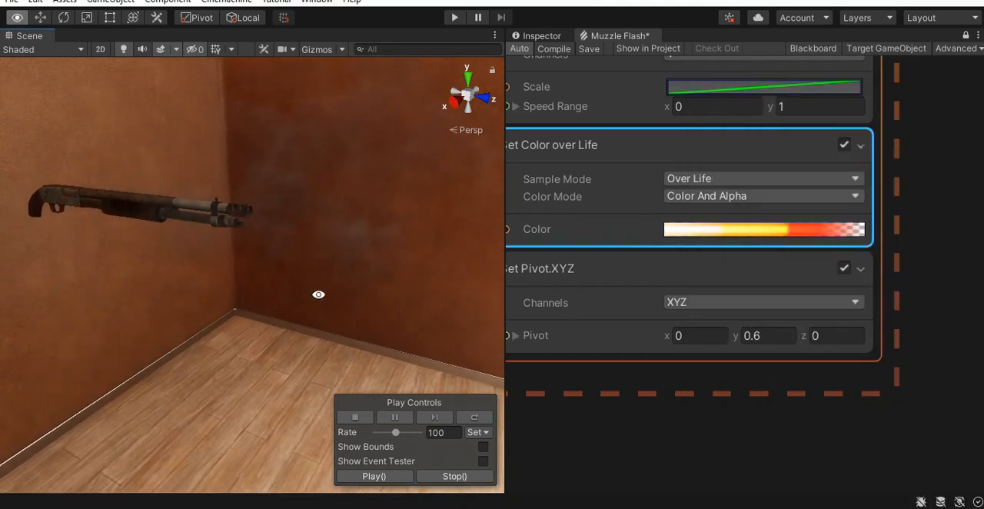
{"action": "left_click_drag", "start_coordinate": [319, 294], "coordinate": [312, 292], "text": "alt"}
{"action": "middle_click_drag", "start_coordinate": [312, 292], "coordinate": [328, 279]}
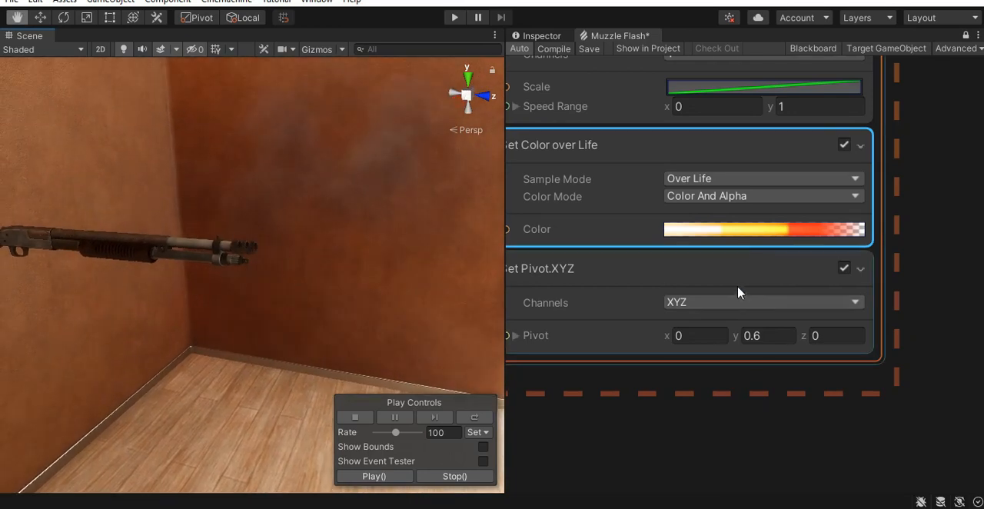
{"action": "left_click", "coordinate": [753, 229]}
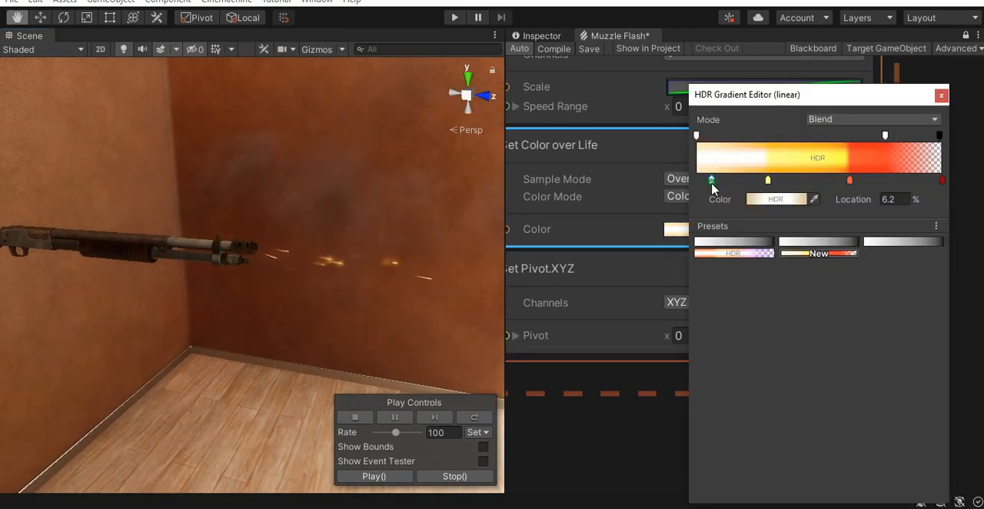
{"action": "left_click", "coordinate": [771, 201]}
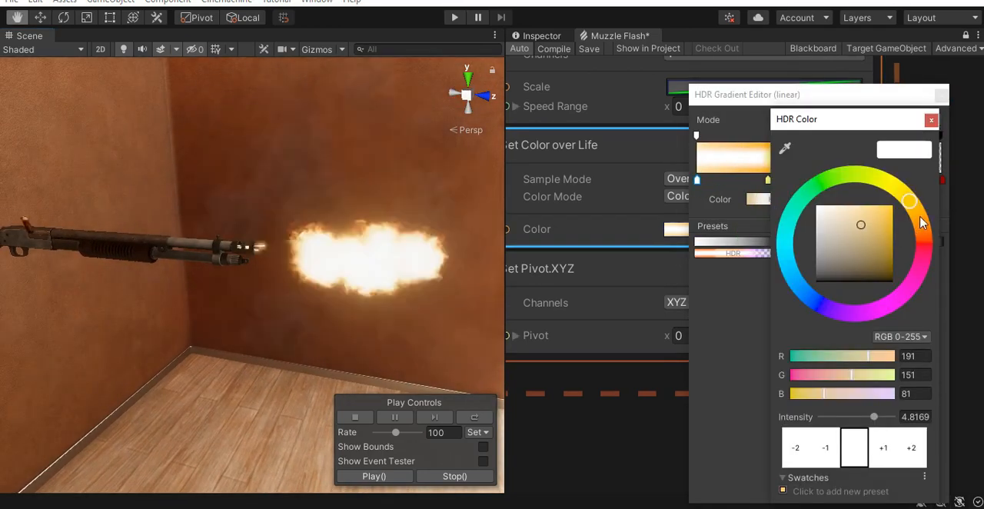
{"action": "left_click", "coordinate": [919, 218]}
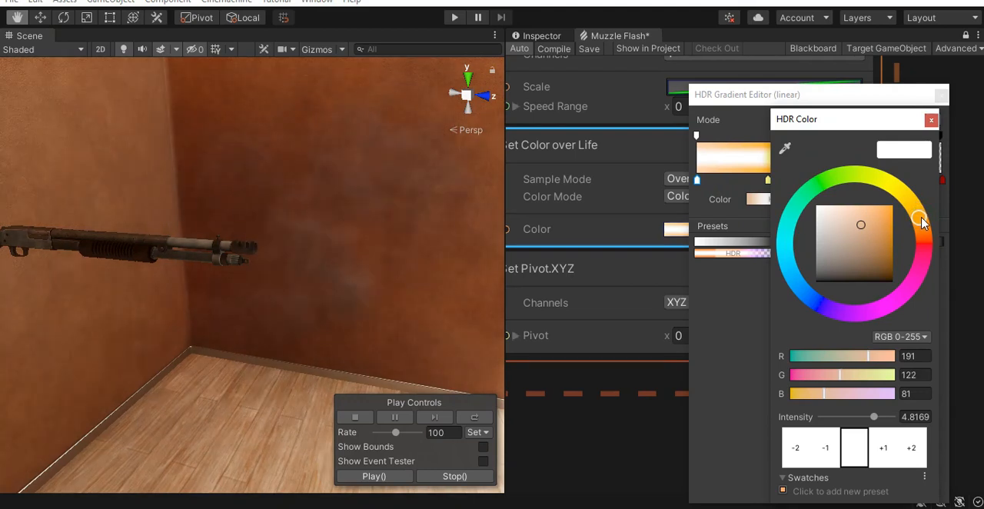
{"action": "left_click", "coordinate": [873, 230]}
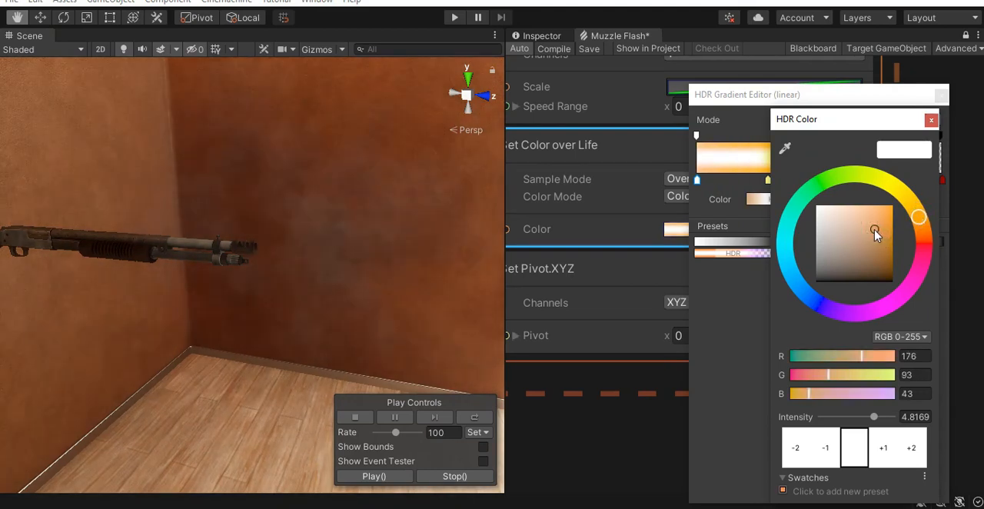
{"action": "left_click_drag", "start_coordinate": [874, 231], "coordinate": [920, 220]}
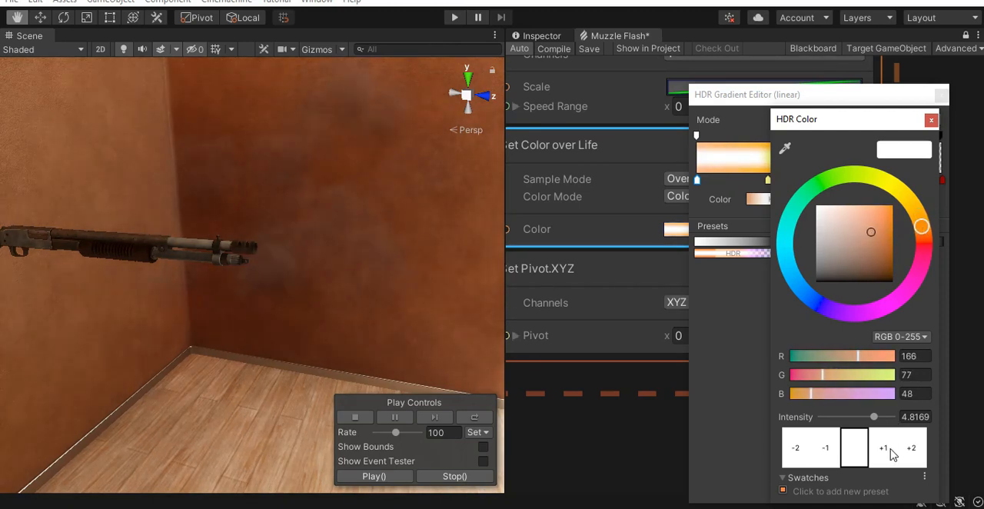
- Try an HDR intensity of 13 on the gradient's first color key and inspect the effect around the barrel
{"action": "left_click", "coordinate": [919, 419]}
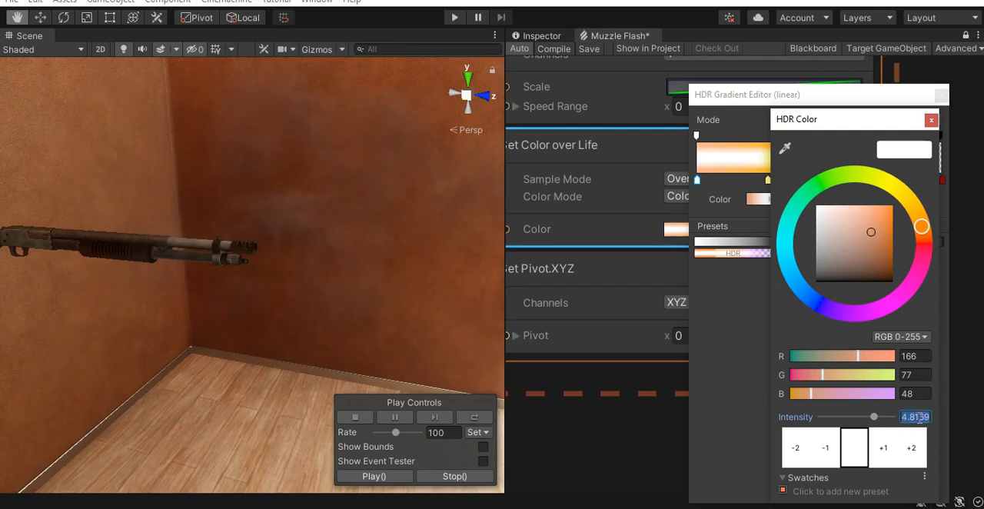
{"action": "key", "text": "Return"}
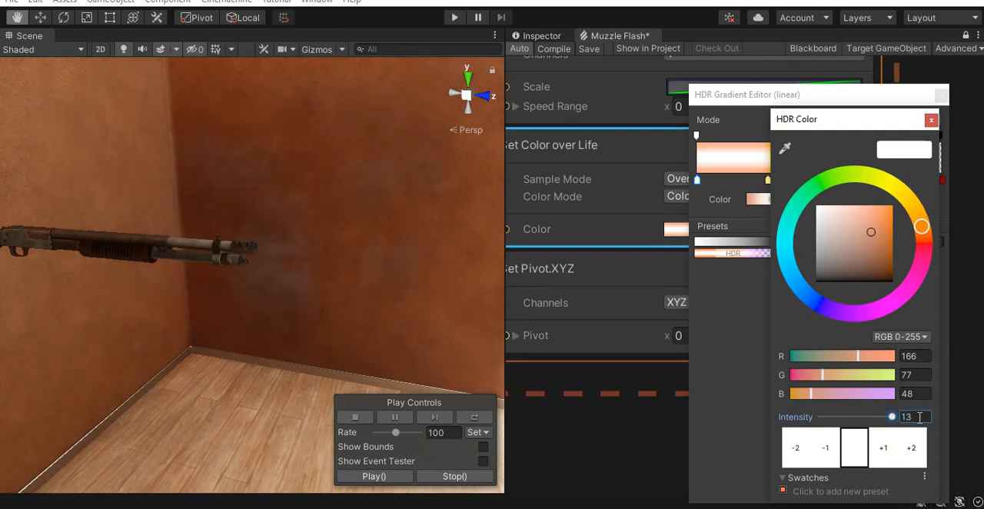
{"action": "left_click", "coordinate": [930, 121]}
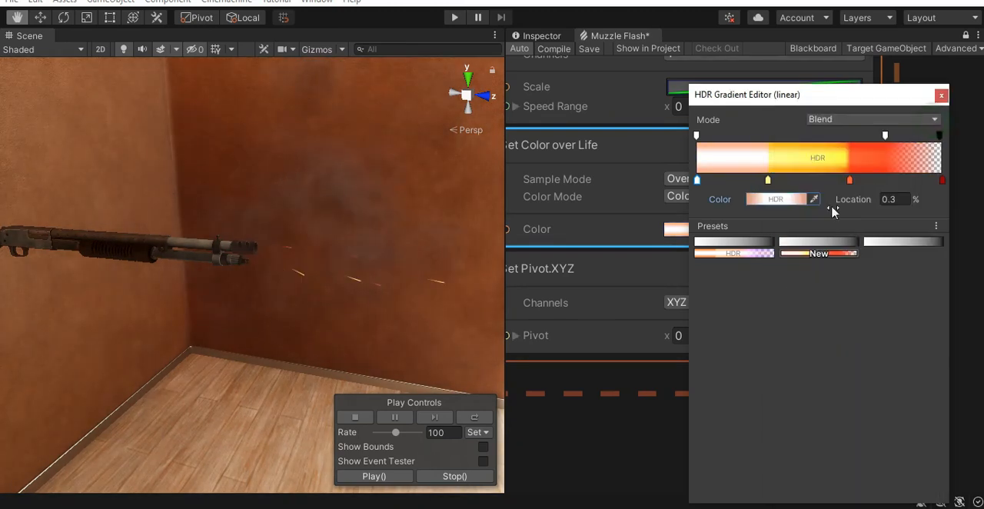
{"action": "right_click_drag", "start_coordinate": [399, 301], "coordinate": [369, 303], "text": "alt"}
{"action": "mouse_move", "coordinate": [393, 312]}
{"action": "middle_mouse_down"}
{"action": "mouse_move", "coordinate": [382, 306]}
{"action": "mouse_move", "coordinate": [387, 296]}
{"action": "middle_mouse_up"}
- Change the last color key of the swarm's Color over Life gradient to dark blue, RGB 1, 0, 80
{"action": "left_click", "coordinate": [830, 229]}
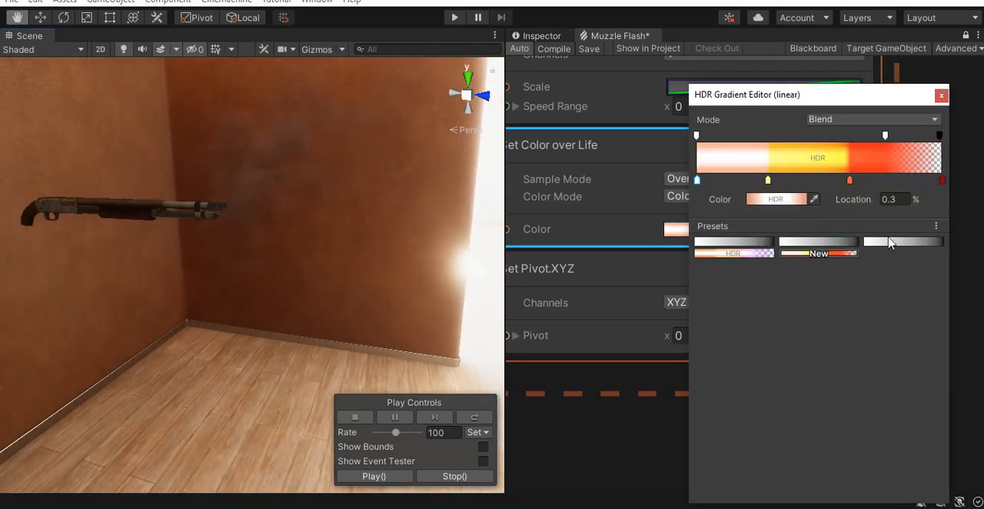
{"action": "left_click", "coordinate": [942, 182]}
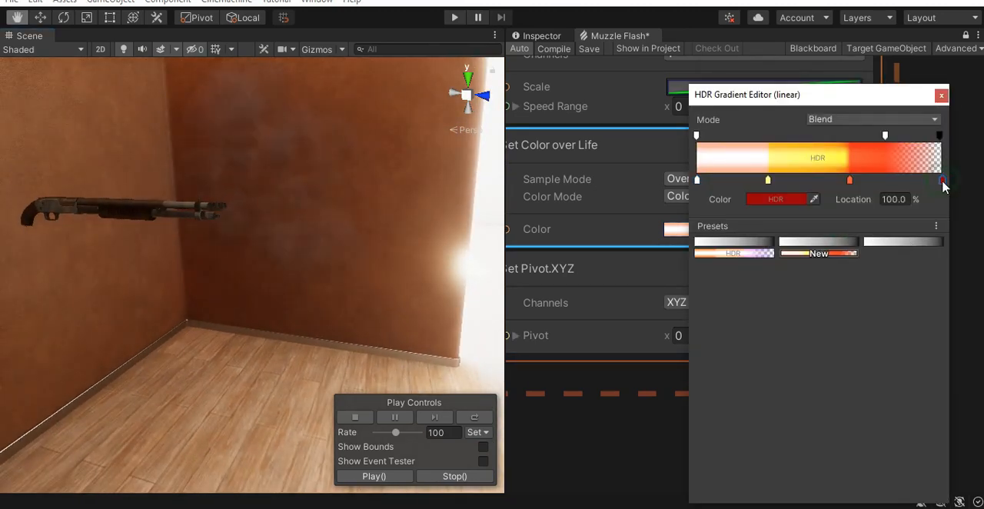
{"action": "left_click", "coordinate": [794, 198]}
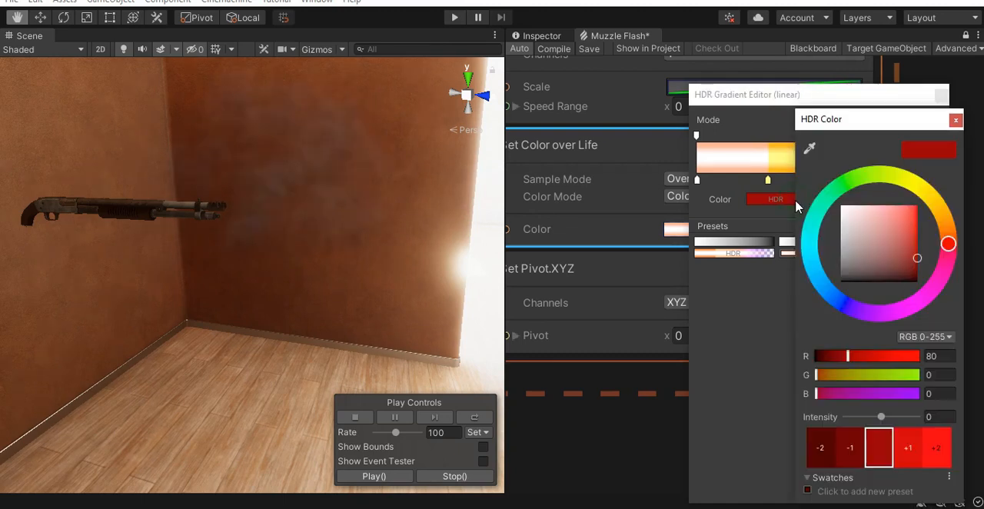
{"action": "left_click", "coordinate": [843, 305]}
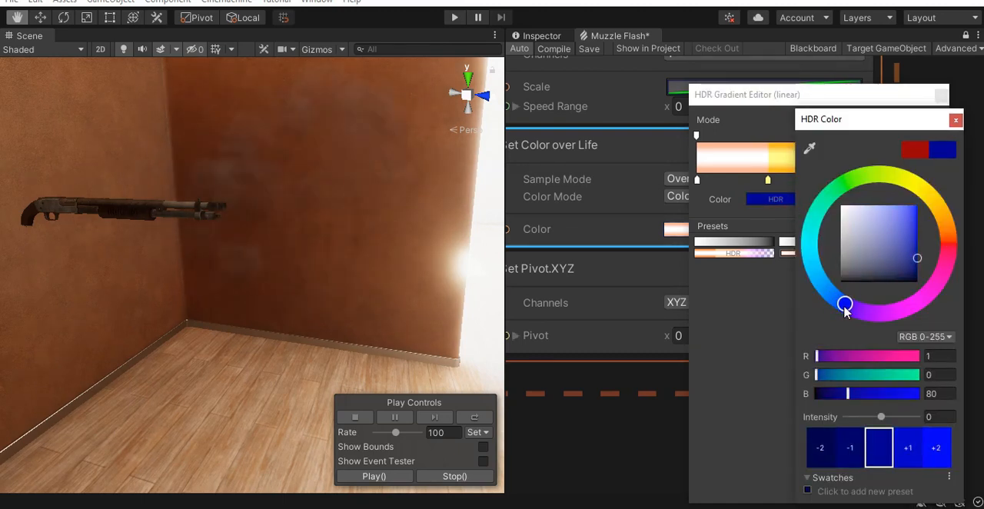
{"action": "left_click", "coordinate": [955, 119]}
- Shift the gradient's orange color key and its second alpha key slightly earlier, and check the flash in the scene
{"action": "left_click_drag", "start_coordinate": [849, 180], "coordinate": [837, 181]}
{"action": "left_click_drag", "start_coordinate": [884, 136], "coordinate": [856, 136]}
{"action": "right_click_drag", "start_coordinate": [371, 279], "coordinate": [349, 235]}
{"action": "middle_click_drag", "start_coordinate": [349, 247], "coordinate": [341, 263]}
{"action": "right_click_drag", "start_coordinate": [340, 263], "coordinate": [377, 276], "text": "alt"}
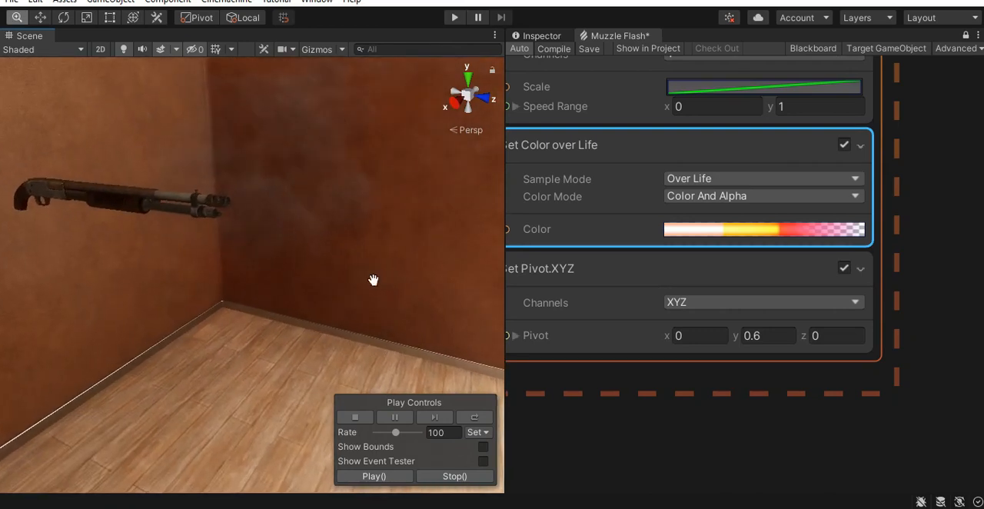
{"action": "middle_click_drag", "start_coordinate": [384, 261], "coordinate": [377, 303]}
{"action": "right_click_drag", "start_coordinate": [377, 302], "coordinate": [336, 318], "text": "alt"}
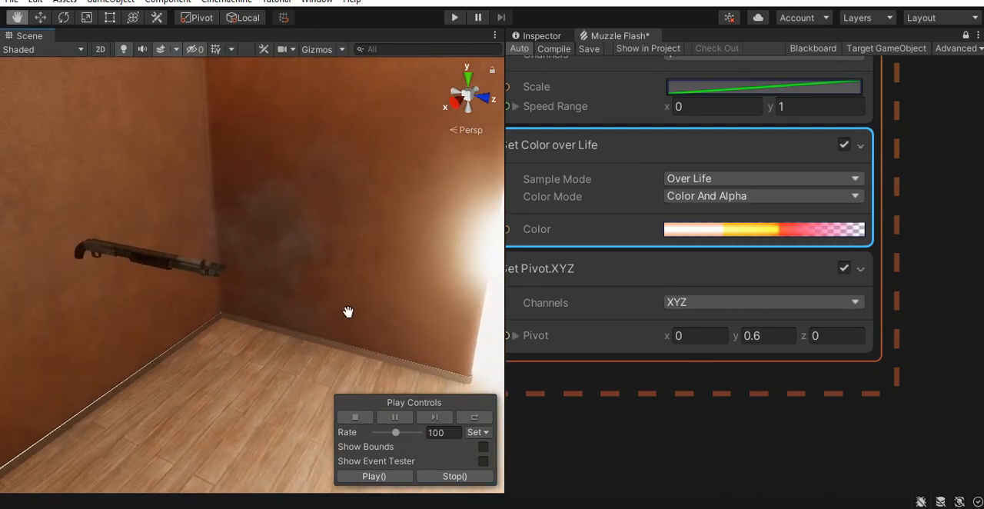
- Set the HDR intensity of the swarm gradient's first color key to 10
{"action": "left_click", "coordinate": [761, 229]}
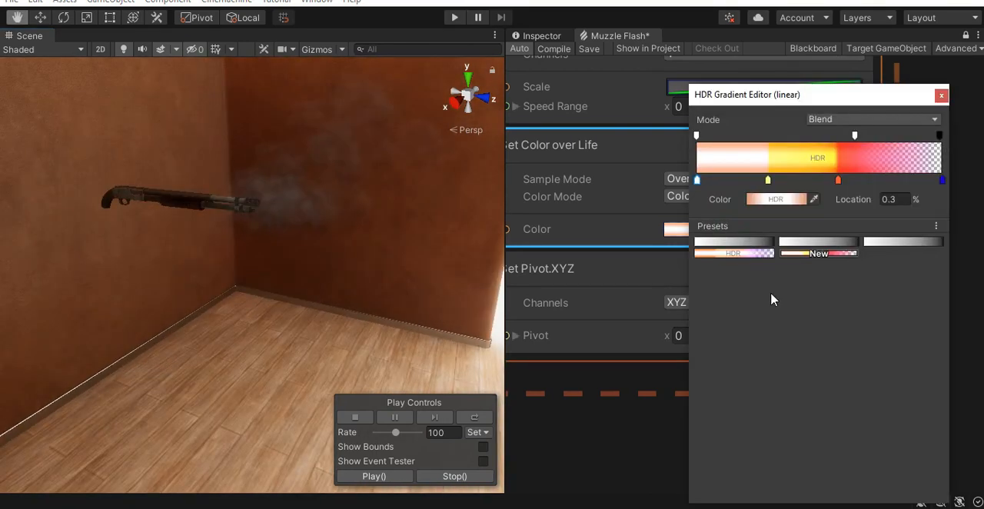
{"action": "left_click", "coordinate": [766, 202]}
{"action": "left_click", "coordinate": [922, 416]}
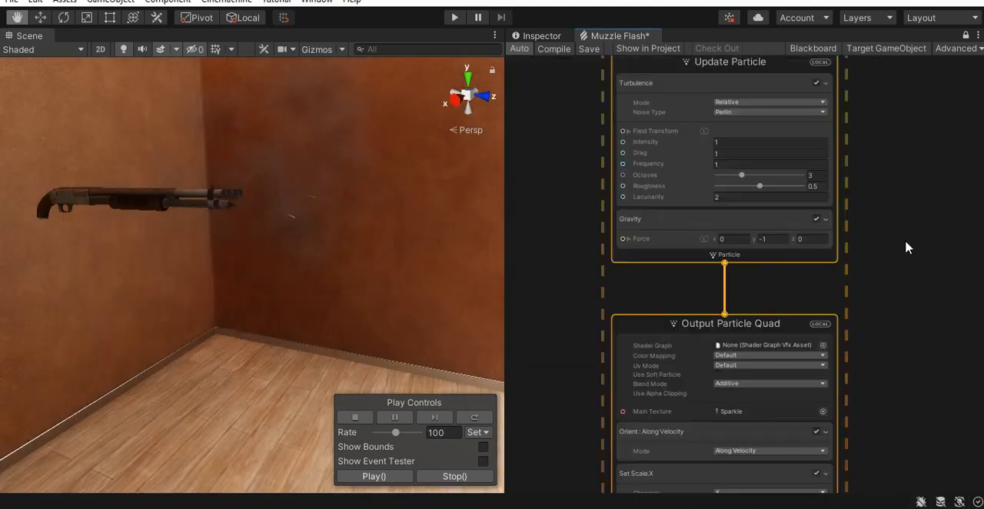
- Remove the Turbulence block from the Update Particle context, keeping only Gravity, and inspect the particles in the scene
{"action": "middle_click_drag", "start_coordinate": [907, 246], "coordinate": [921, 331]}
{"action": "left_click", "coordinate": [685, 175]}
{"action": "scroll", "coordinate": [667, 179], "scroll_direction": "up", "scroll_amount": 2}
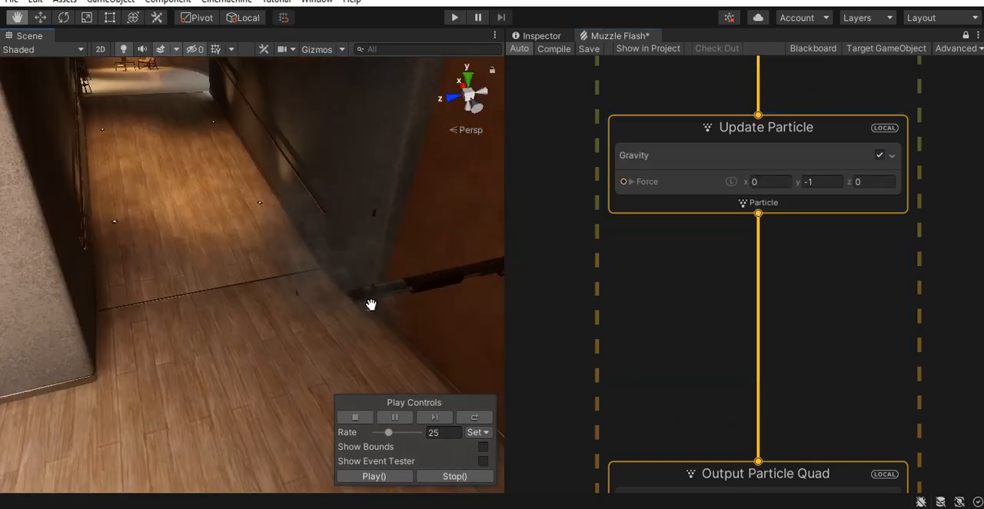
{"action": "mouse_move", "coordinate": [368, 302]}
{"action": "middle_mouse_down"}
{"action": "mouse_move", "coordinate": [379, 243]}
{"action": "mouse_move", "coordinate": [365, 275]}
{"action": "mouse_move", "coordinate": [375, 279]}
{"action": "mouse_move", "coordinate": [373, 292]}
{"action": "middle_mouse_up"}
{"action": "right_click_drag", "start_coordinate": [373, 292], "coordinate": [375, 321]}
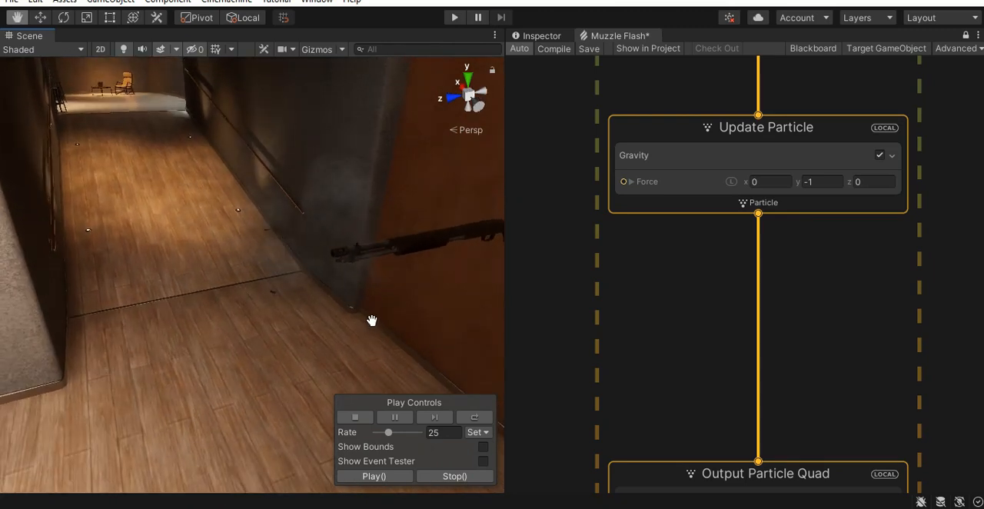
- Activate the disabled SMG object in the scene and view the shotgun's flash from close to the barrel
{"action": "left_click_drag", "start_coordinate": [373, 332], "coordinate": [372, 322]}
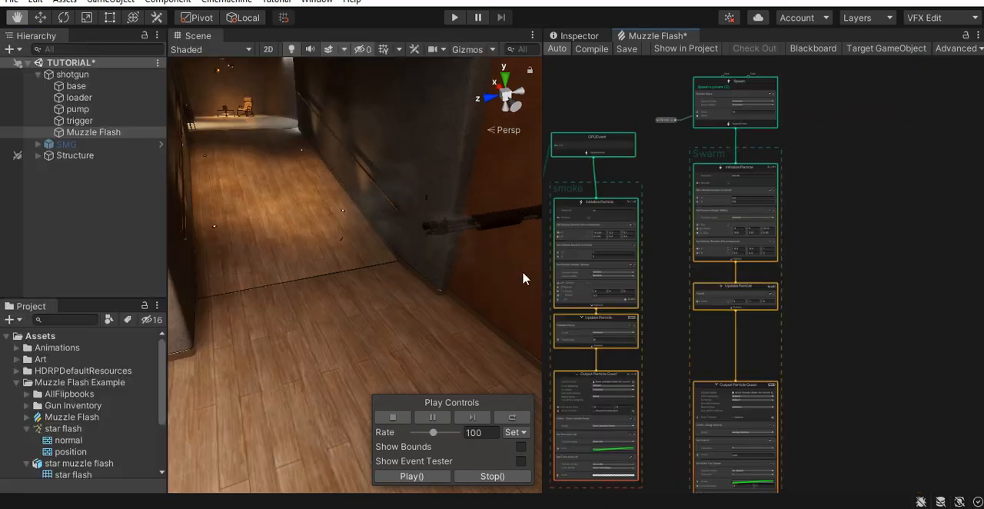
{"action": "mouse_move", "coordinate": [423, 291]}
{"action": "left_mouse_down"}
{"action": "mouse_move", "coordinate": [431, 310]}
{"action": "mouse_move", "coordinate": [408, 212]}
{"action": "left_mouse_up"}
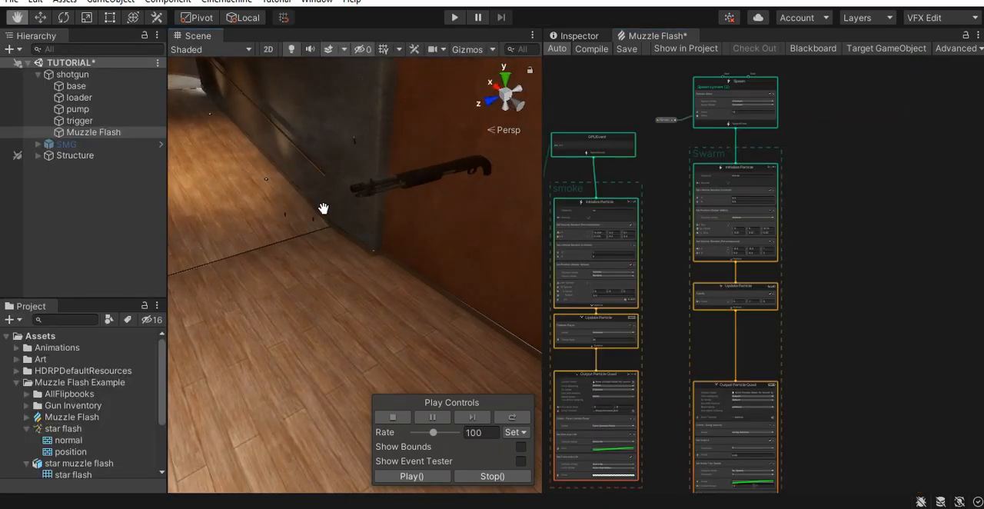
{"action": "scroll", "coordinate": [364, 258], "scroll_direction": "down", "scroll_amount": 2}
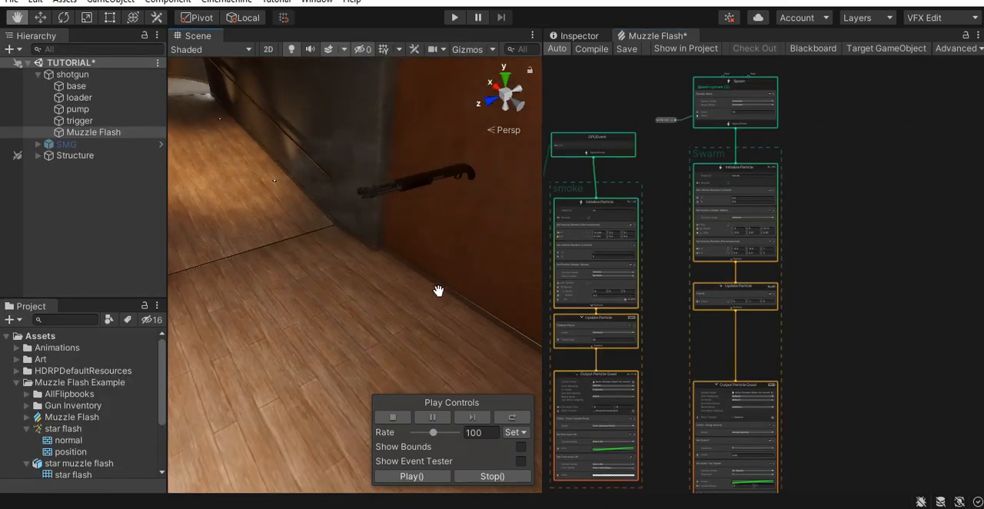
{"action": "left_click", "coordinate": [66, 144]}
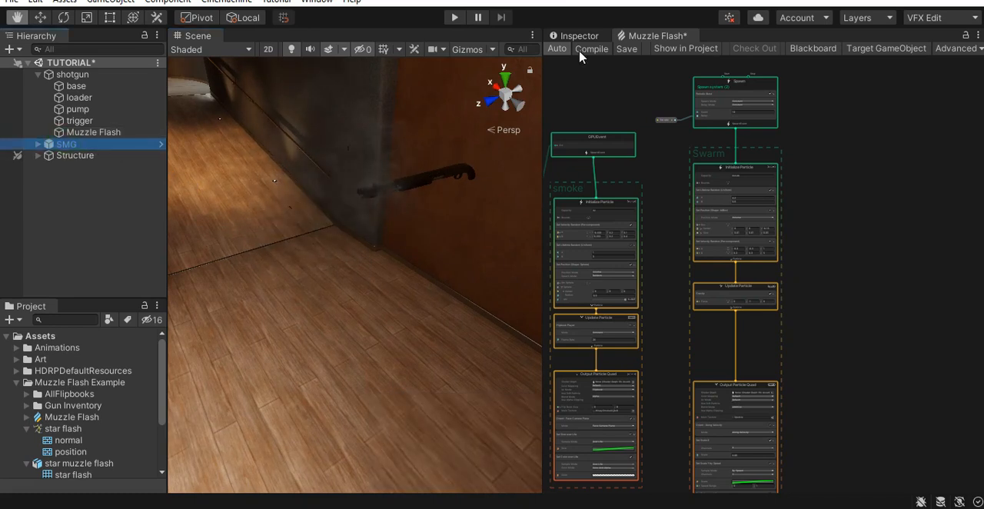
{"action": "left_click", "coordinate": [579, 36]}
{"action": "left_click", "coordinate": [581, 56]}
{"action": "right_click_drag", "start_coordinate": [388, 269], "coordinate": [428, 294]}
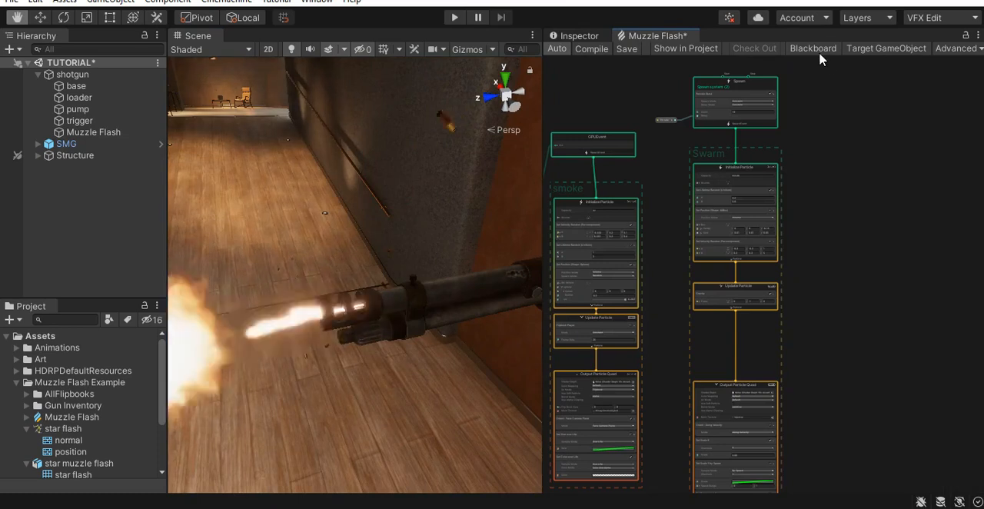
- Add a bool property named "sparks" to the Muzzle Flash graph's exposed properties
{"action": "left_click", "coordinate": [816, 50]}
{"action": "left_click", "coordinate": [667, 88]}
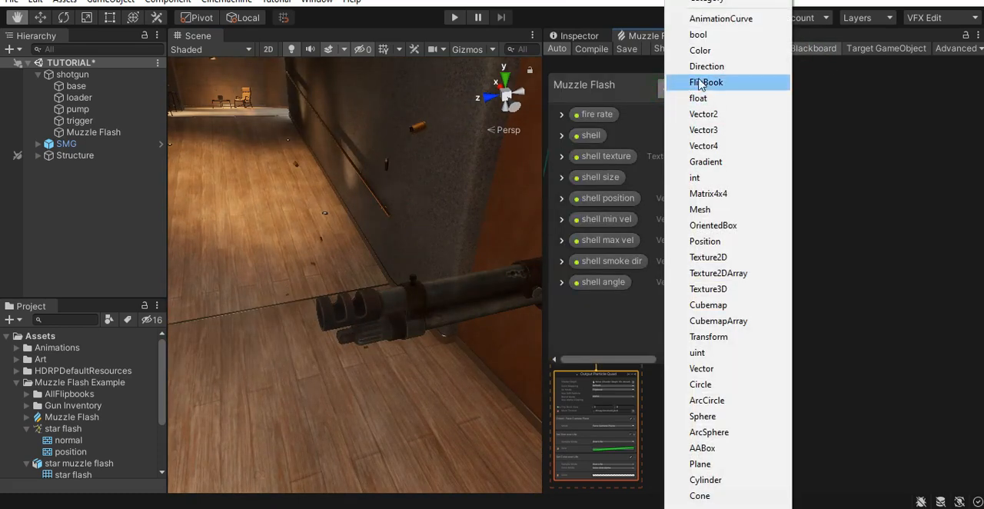
{"action": "left_click", "coordinate": [704, 40]}
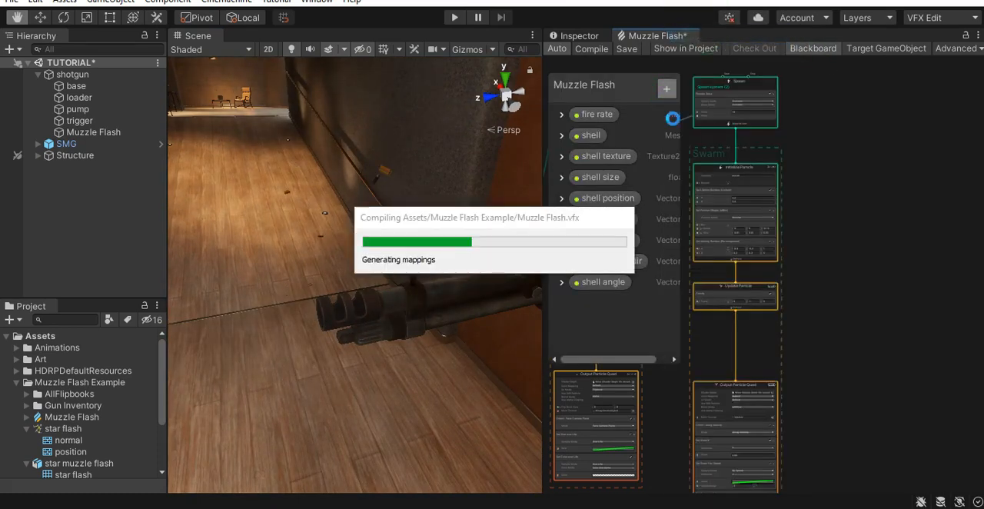
{"action": "double_click", "coordinate": [600, 303]}
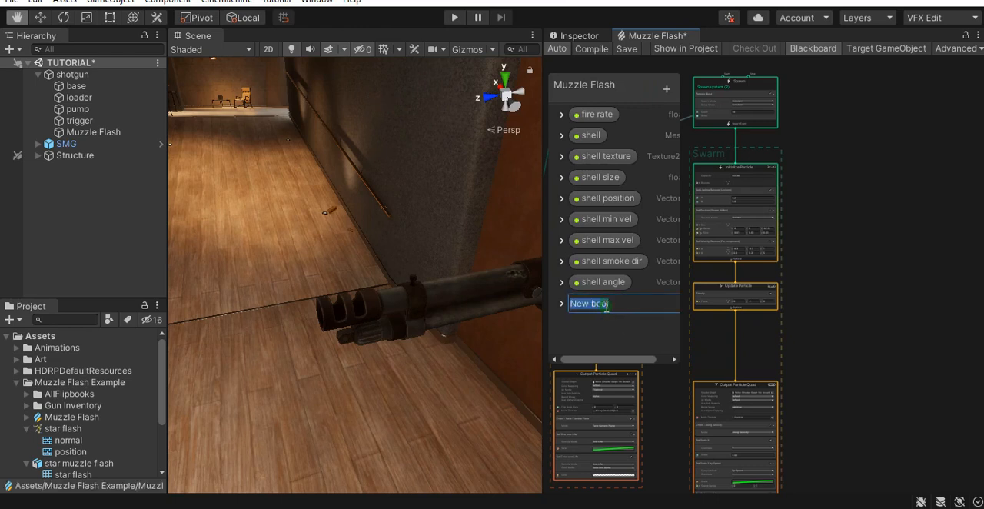
{"action": "type", "text": "spa"}
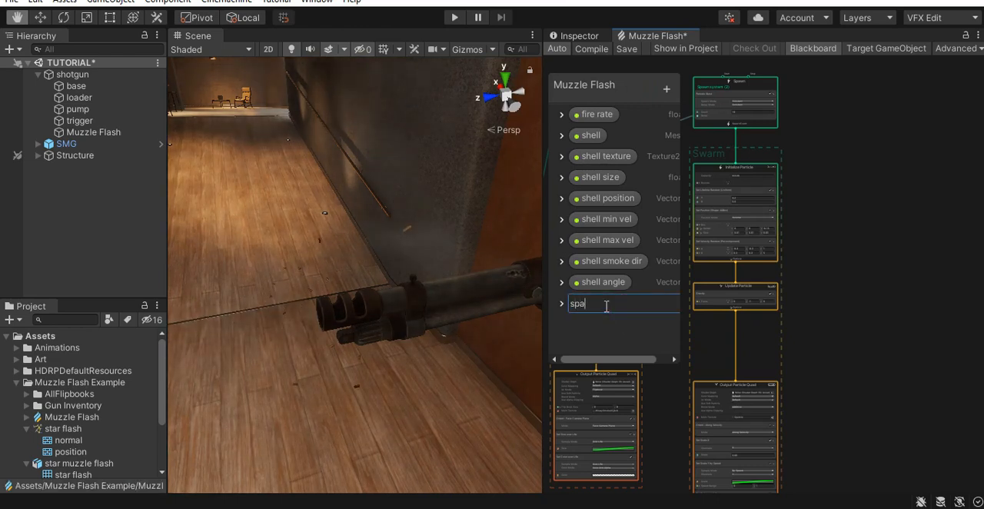
{"action": "type", "text": "rks"}
{"action": "key", "text": "Return"}
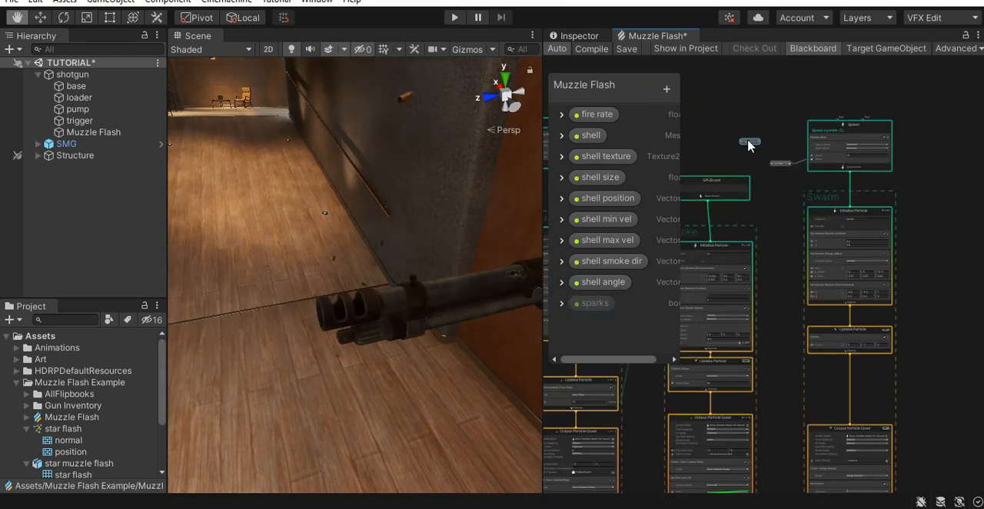
- Connect the sparks property to the Predicate of a new Branch node placed beside the swarm's Spawn context
{"action": "left_click", "coordinate": [809, 49]}
{"action": "scroll", "coordinate": [841, 176], "scroll_direction": "up", "scroll_amount": 3}
{"action": "left_click_drag", "start_coordinate": [659, 137], "coordinate": [683, 182]}
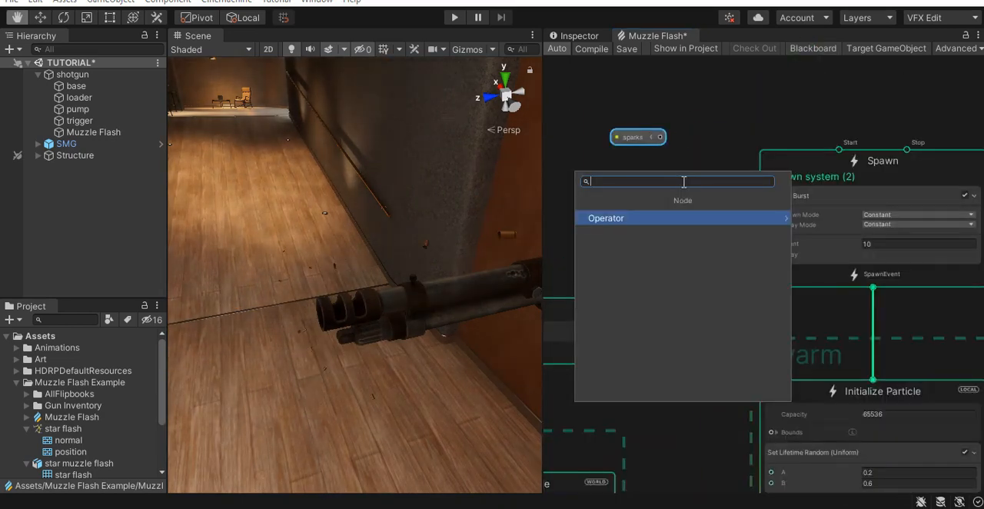
{"action": "type", "text": "bran"}
{"action": "key", "text": "Return"}
{"action": "scroll", "coordinate": [700, 199], "scroll_direction": "up", "scroll_amount": 2}
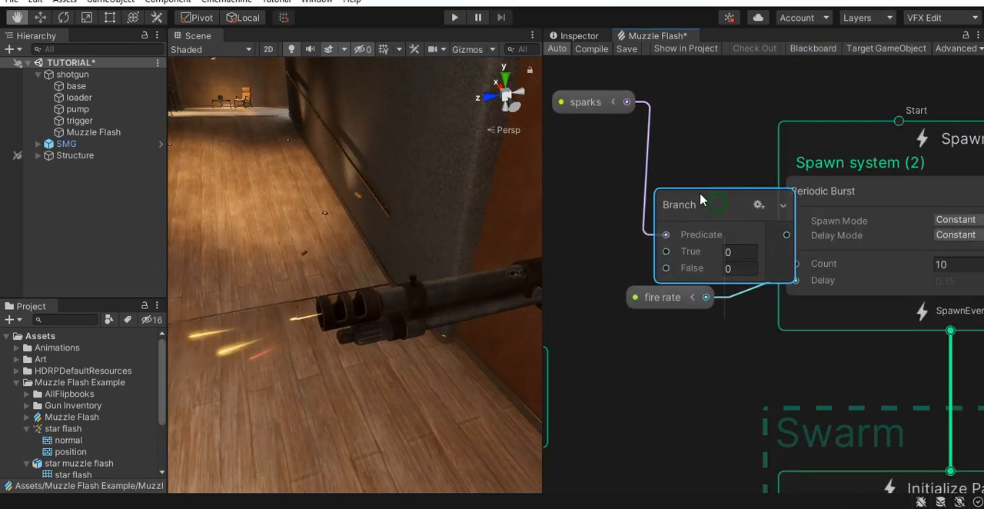
{"action": "left_click_drag", "start_coordinate": [700, 200], "coordinate": [664, 167]}
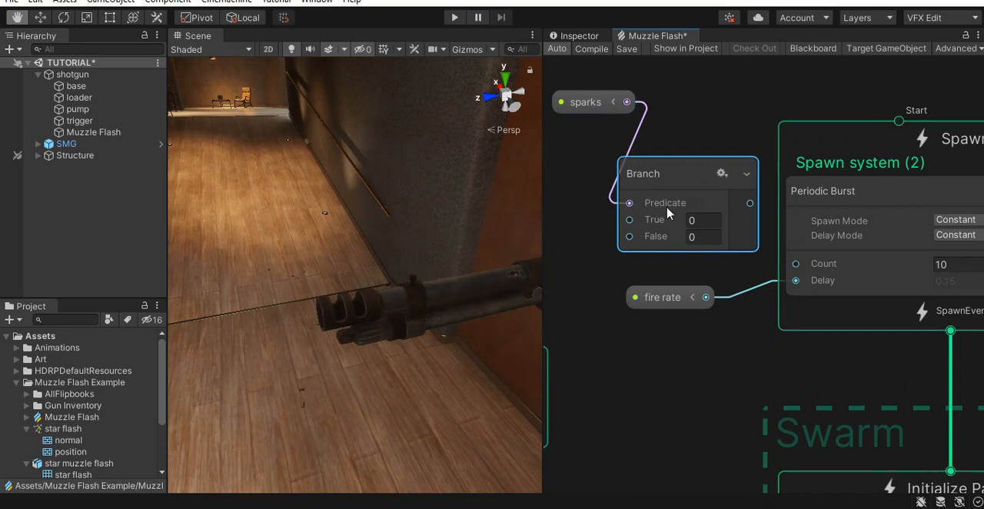
- Set the Branch node's True value to 10 and connect its output to the swarm's Periodic Burst Count
{"action": "left_click", "coordinate": [694, 221]}
{"action": "type", "text": "10"}
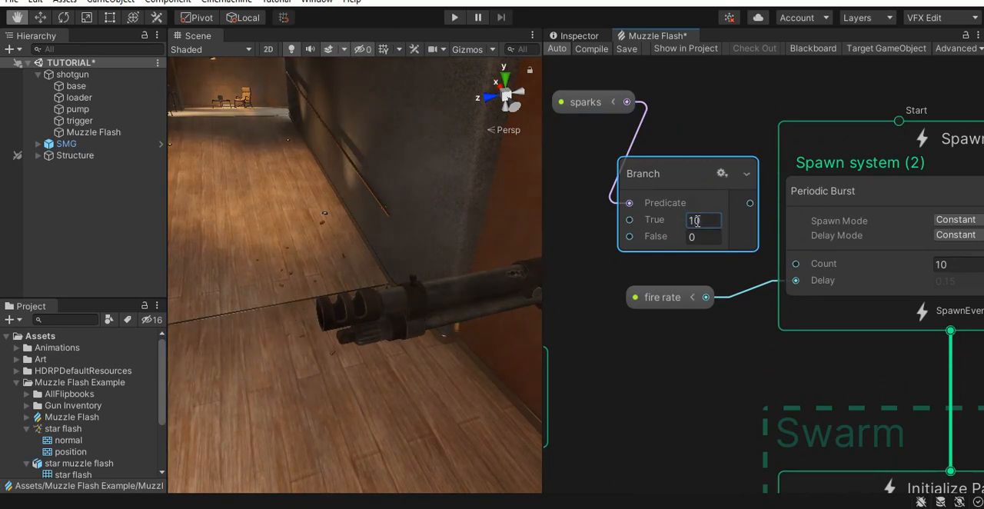
{"action": "middle_click_drag", "start_coordinate": [663, 250], "coordinate": [639, 213]}
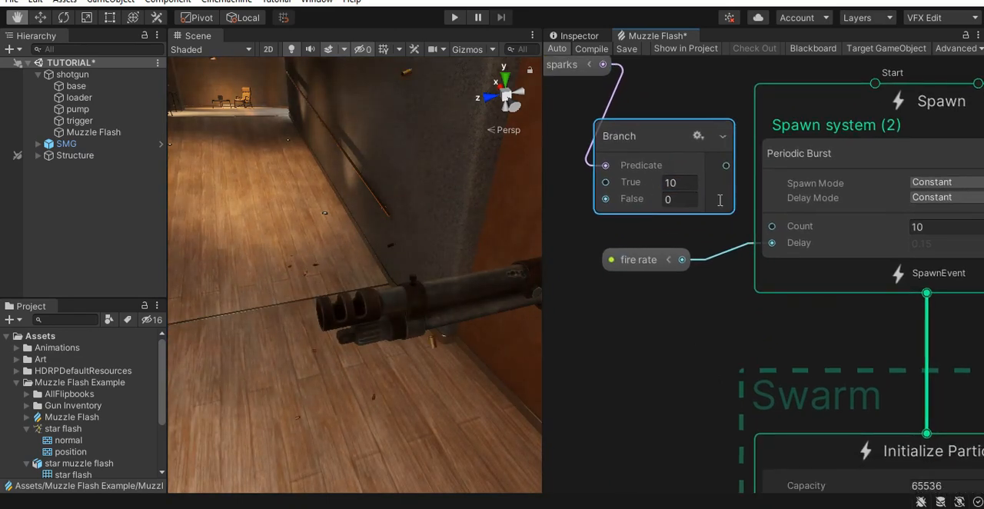
{"action": "left_click_drag", "start_coordinate": [726, 166], "coordinate": [772, 230]}
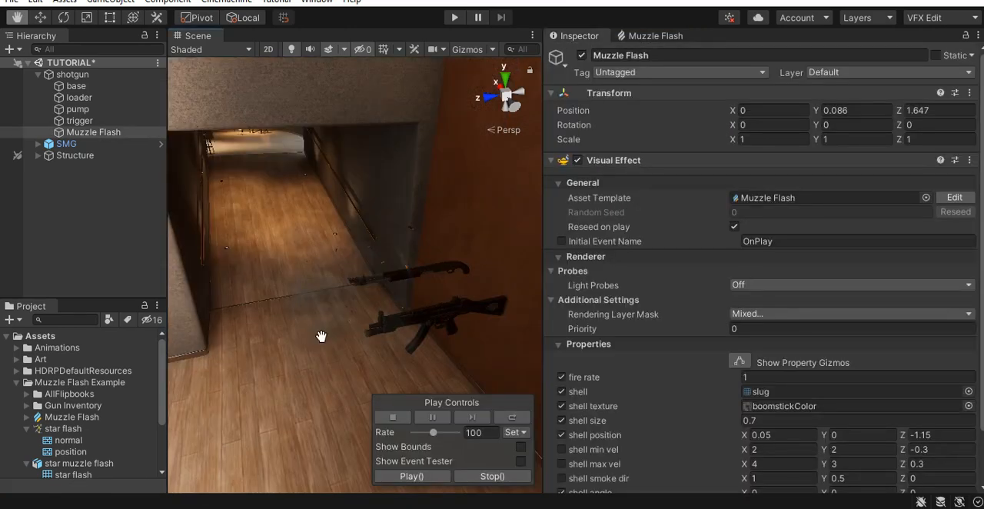
- Enable the sparks property on the shotgun's Muzzle Flash visual effect
{"action": "left_click_drag", "start_coordinate": [321, 336], "coordinate": [200, 253]}
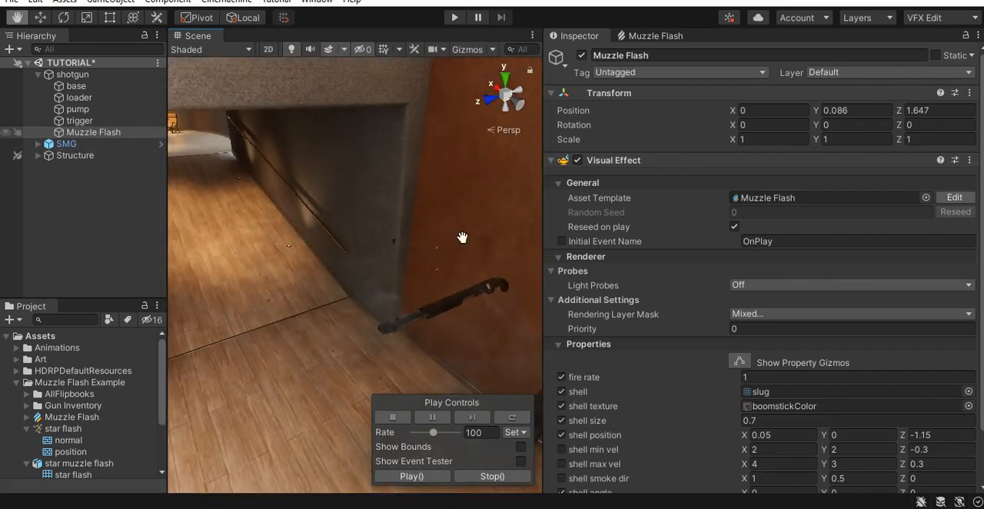
{"action": "scroll", "coordinate": [723, 307], "scroll_direction": "down", "scroll_amount": 2}
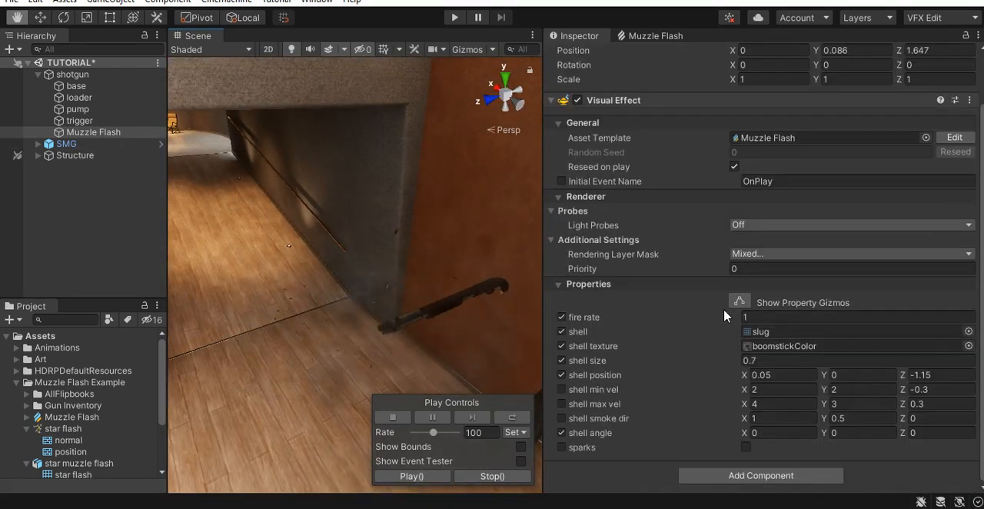
{"action": "left_click", "coordinate": [746, 448]}
- Examine the shotgun's sparks and smoke from several angles, including a side view close to the barrel
{"action": "middle_click_drag", "start_coordinate": [434, 331], "coordinate": [434, 312]}
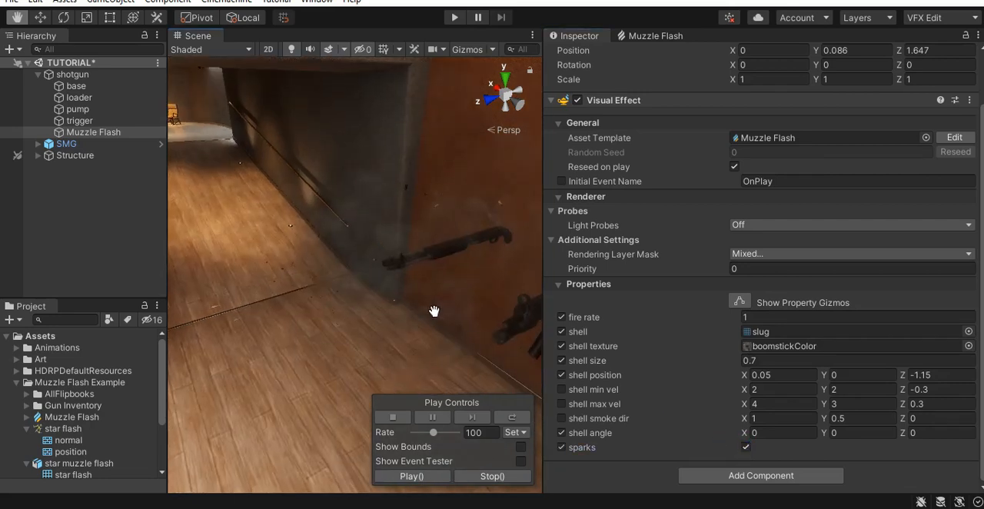
{"action": "right_click_drag", "start_coordinate": [336, 303], "coordinate": [383, 310], "text": "alt"}
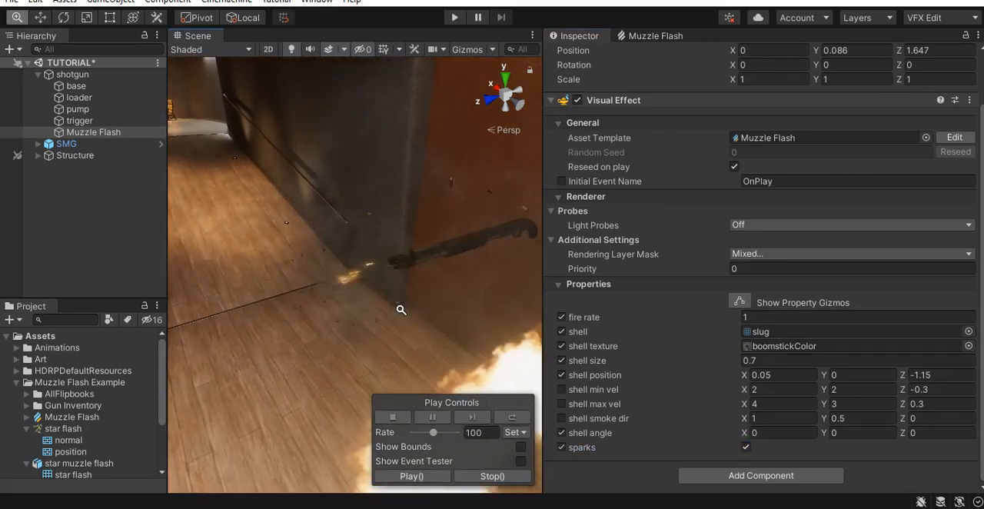
{"action": "left_click_drag", "start_coordinate": [386, 322], "coordinate": [430, 306], "text": "alt"}
{"action": "right_click_drag", "start_coordinate": [430, 306], "coordinate": [491, 315]}
{"action": "left_click_drag", "start_coordinate": [369, 314], "coordinate": [395, 318], "text": "alt"}
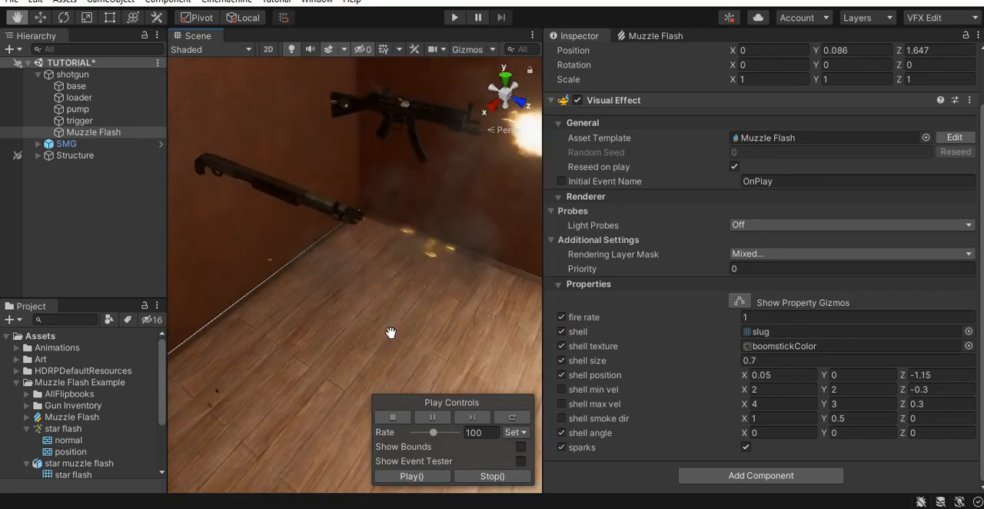
{"action": "scroll", "coordinate": [390, 326], "scroll_direction": "down", "scroll_amount": 3}
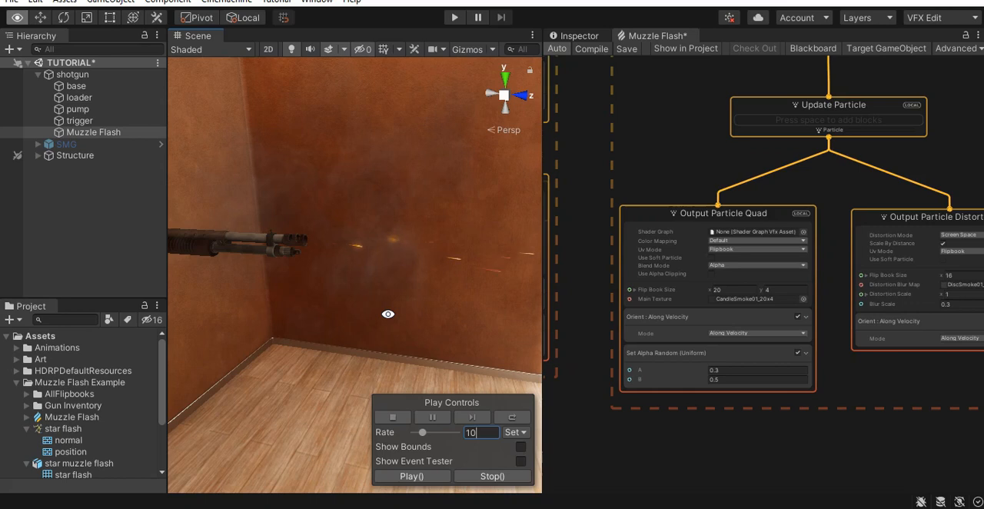
{"action": "scroll", "coordinate": [456, 350], "scroll_direction": "up", "scroll_amount": 3}
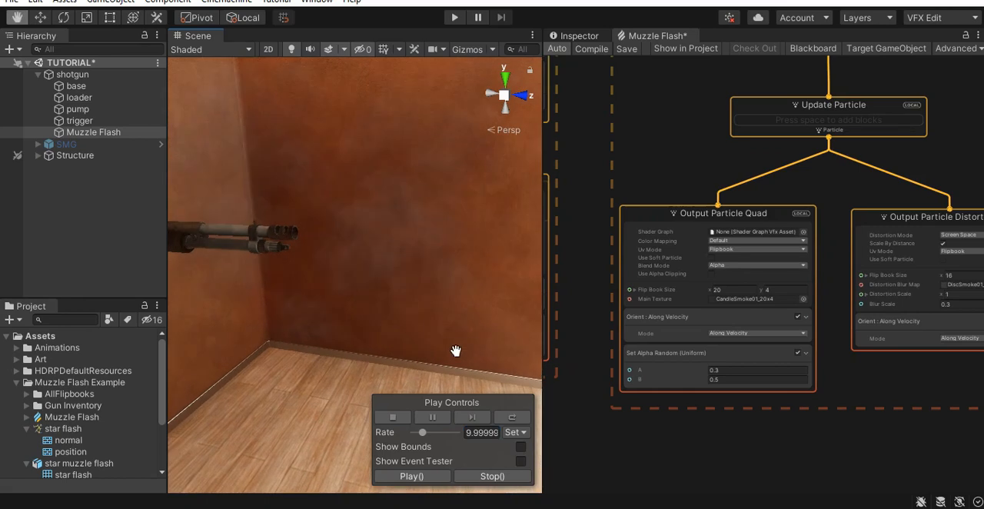
{"action": "right_click_drag", "start_coordinate": [406, 283], "coordinate": [432, 327]}
{"action": "middle_click_drag", "start_coordinate": [437, 358], "coordinate": [448, 363]}
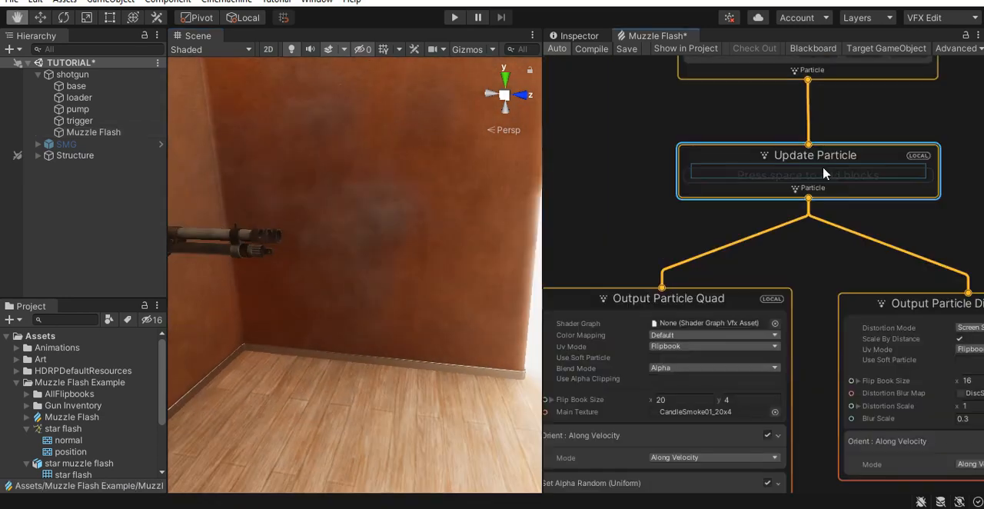
- Add a Flipbook Player block to the smoke's Update Particle context and set its frame rate to 250
{"action": "key", "text": "space"}
{"action": "type", "text": "flipbook"}
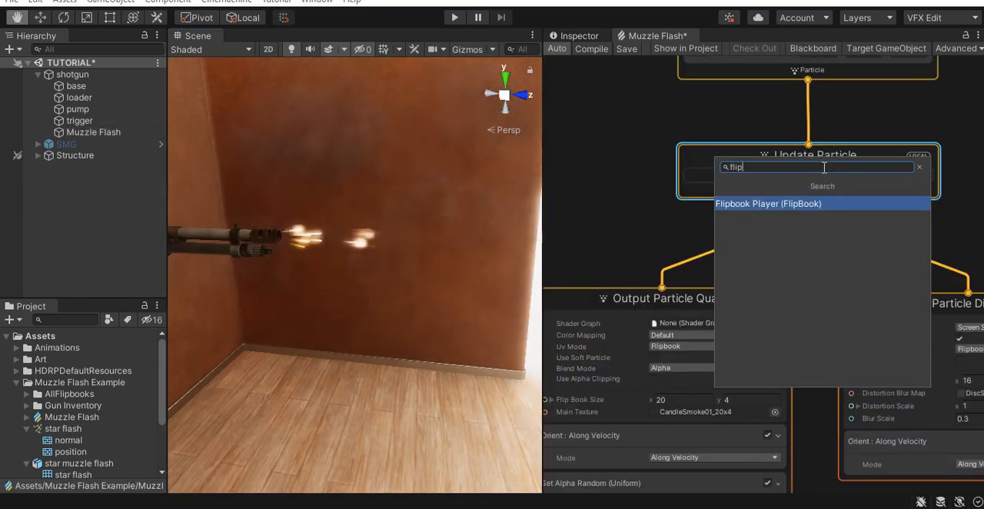
{"action": "key", "text": "Return"}
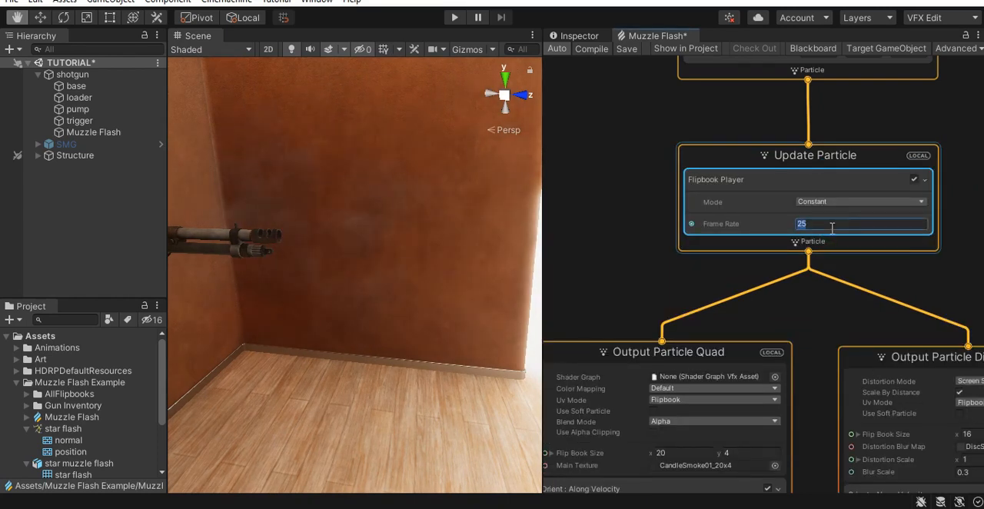
{"action": "left_click", "coordinate": [831, 229]}
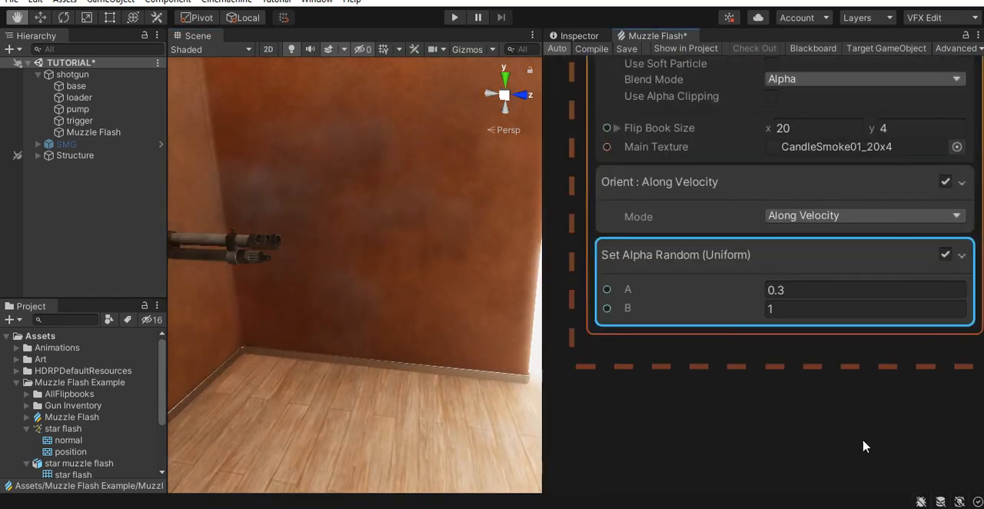
- Add a Set Size block to the smoke's Output Particle Quad context and set the size to 0.3
{"action": "scroll", "coordinate": [863, 446], "scroll_direction": "down", "scroll_amount": 1}
{"action": "key", "text": "space"}
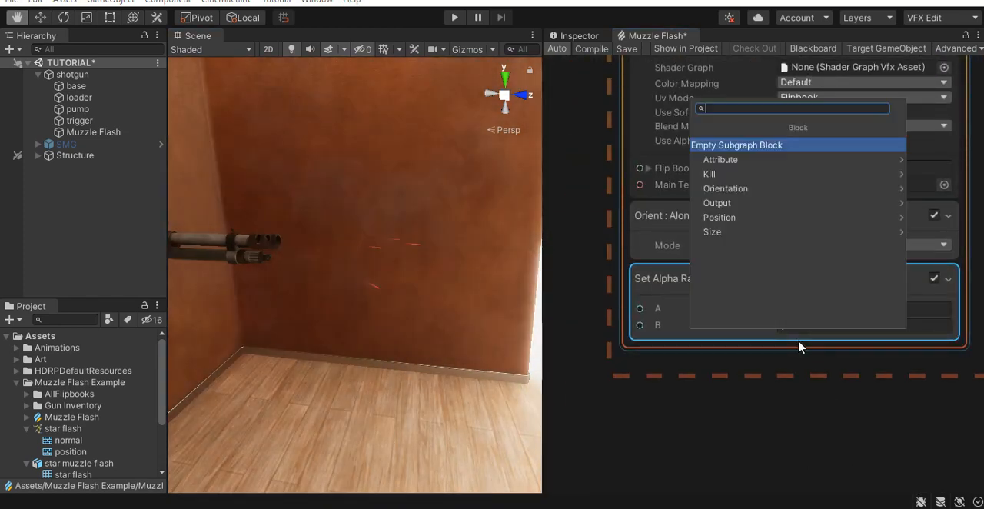
{"action": "type", "text": "set si"}
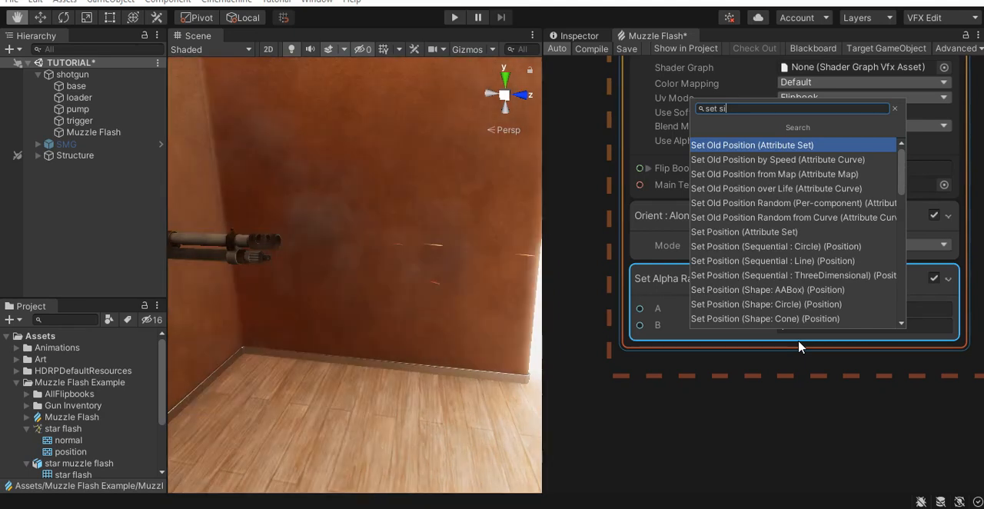
{"action": "type", "text": "ze"}
{"action": "key", "text": "Return"}
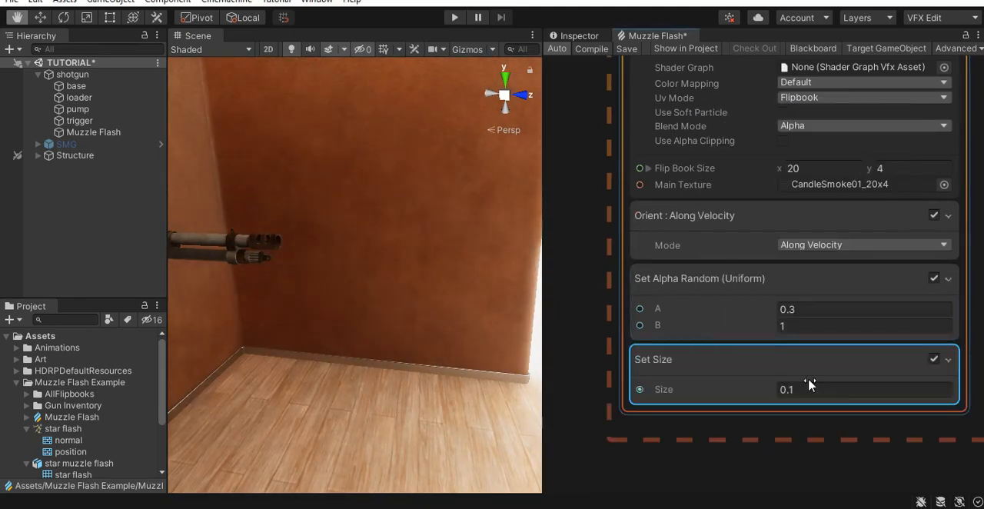
{"action": "middle_click_drag", "start_coordinate": [828, 481], "coordinate": [792, 435]}
{"action": "left_click", "coordinate": [757, 344]}
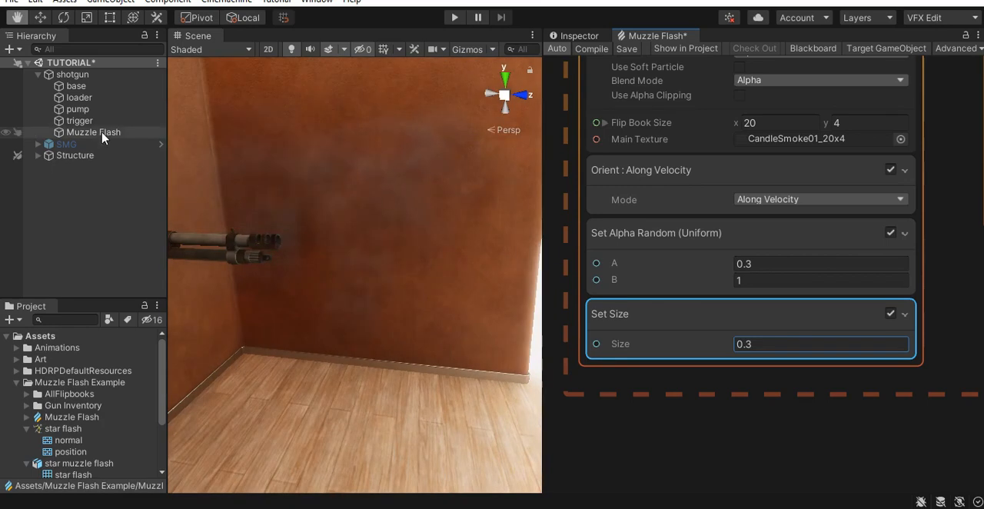
- Set the shotgun Muzzle Flash's playback rate to 10 and examine how its smoke develops
{"action": "left_click", "coordinate": [100, 132]}
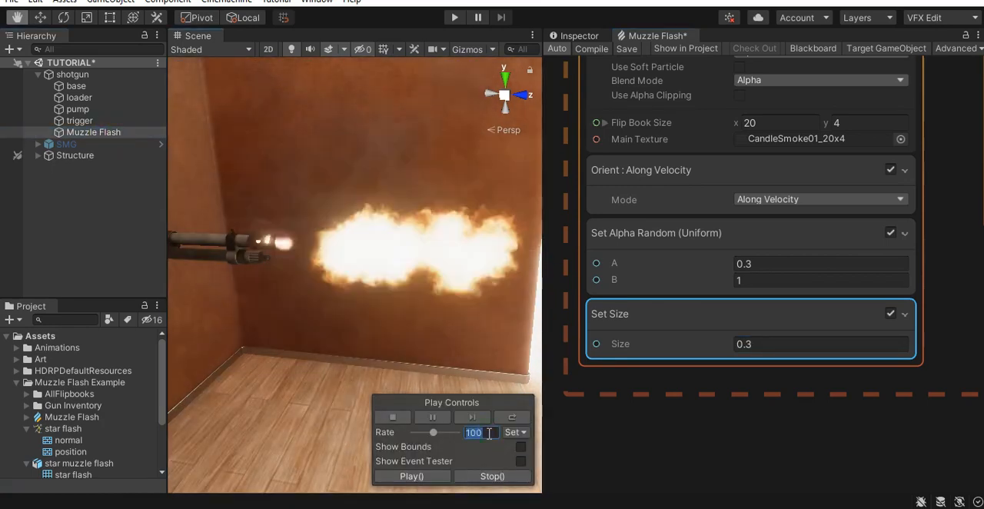
{"action": "key", "text": "BackSpace"}
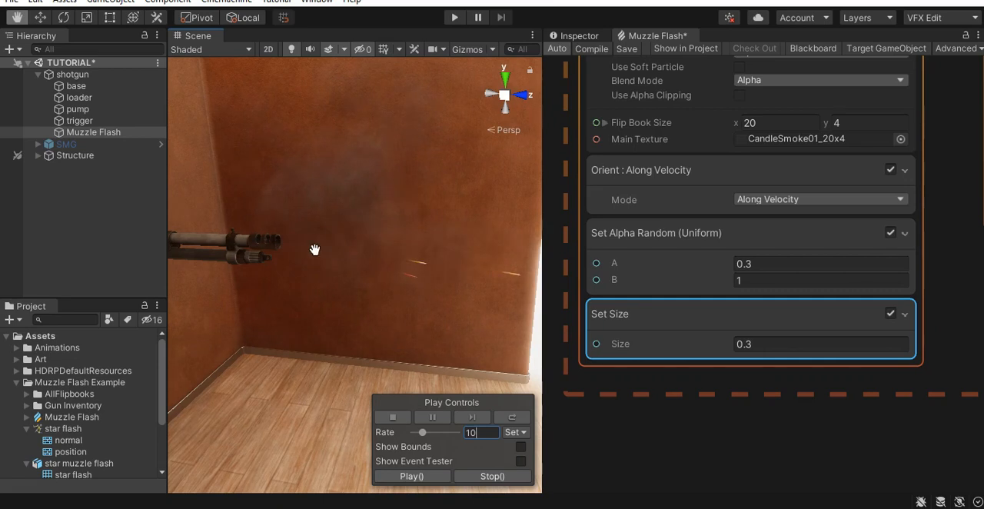
{"action": "scroll", "coordinate": [782, 434], "scroll_direction": "down", "scroll_amount": 3}
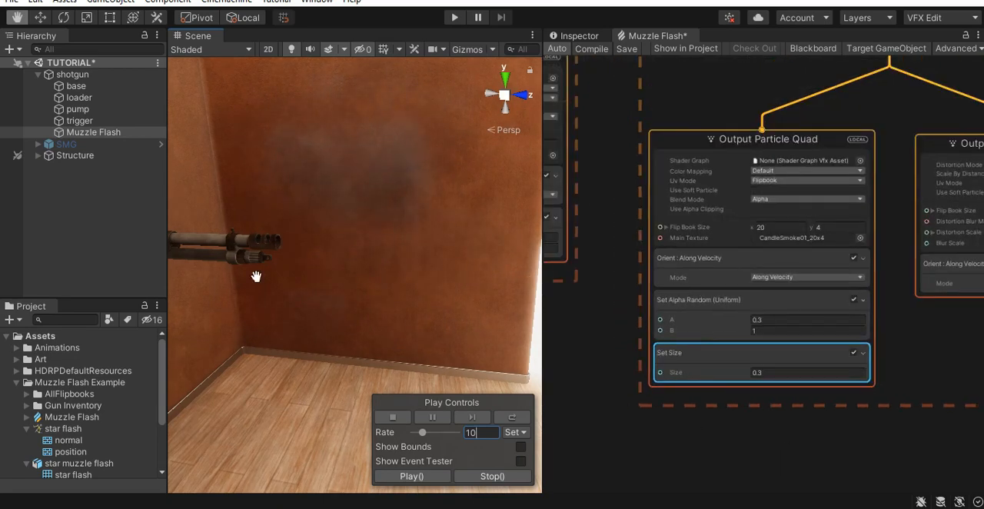
{"action": "scroll", "coordinate": [399, 305], "scroll_direction": "down", "scroll_amount": 3}
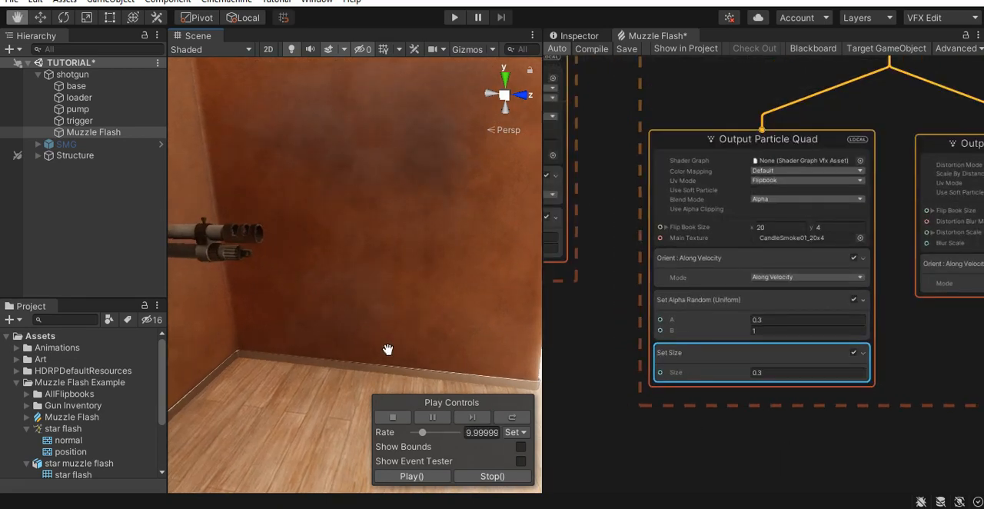
{"action": "right_click_drag", "start_coordinate": [432, 325], "coordinate": [422, 327], "text": "alt"}
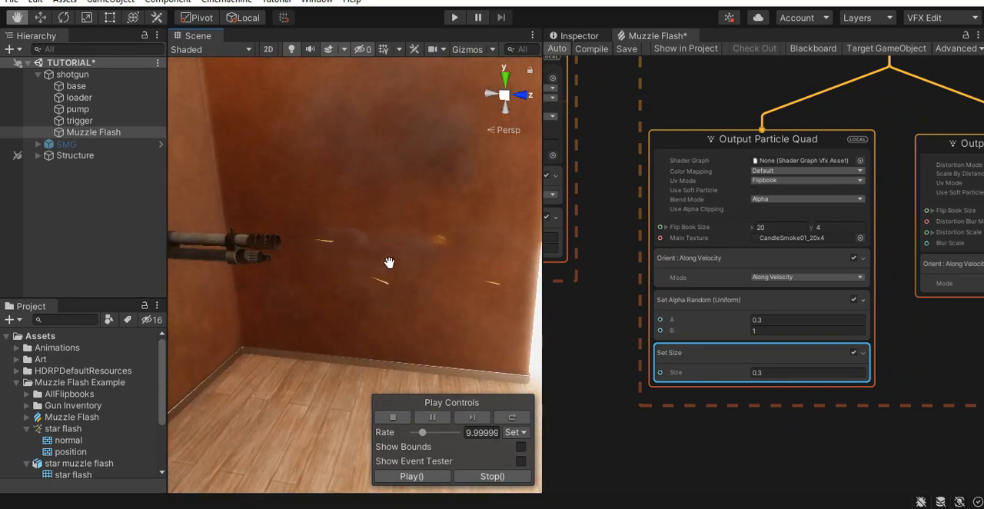
{"action": "scroll", "coordinate": [794, 424], "scroll_direction": "up", "scroll_amount": 2}
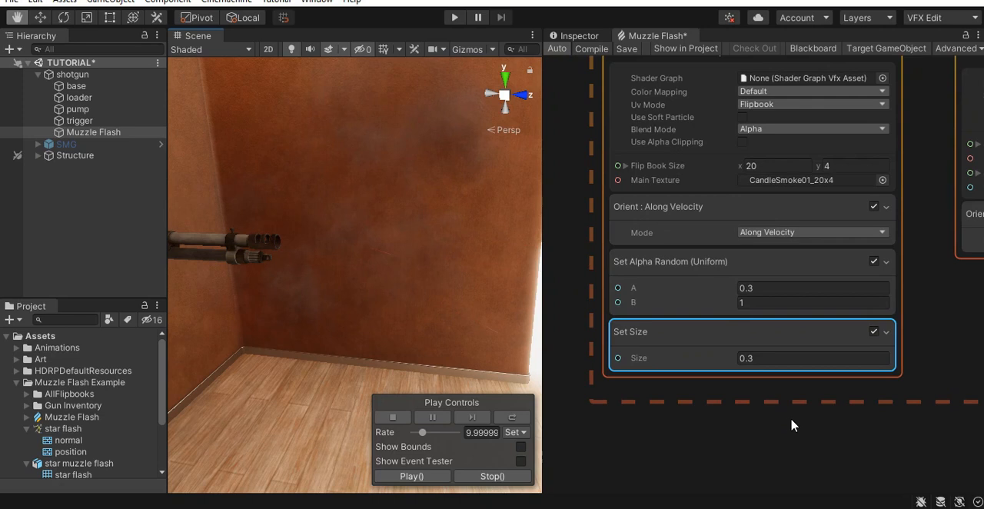
- Add an Add Lifetime block to the smoke's Output Particle Quad context
{"action": "left_click", "coordinate": [740, 375]}
{"action": "key", "text": "space"}
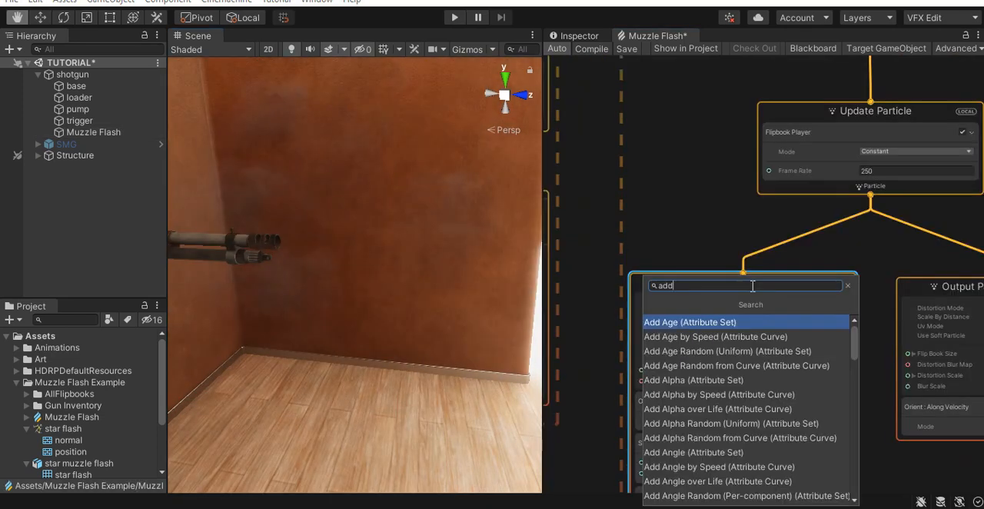
{"action": "type", "text": "lifetime"}
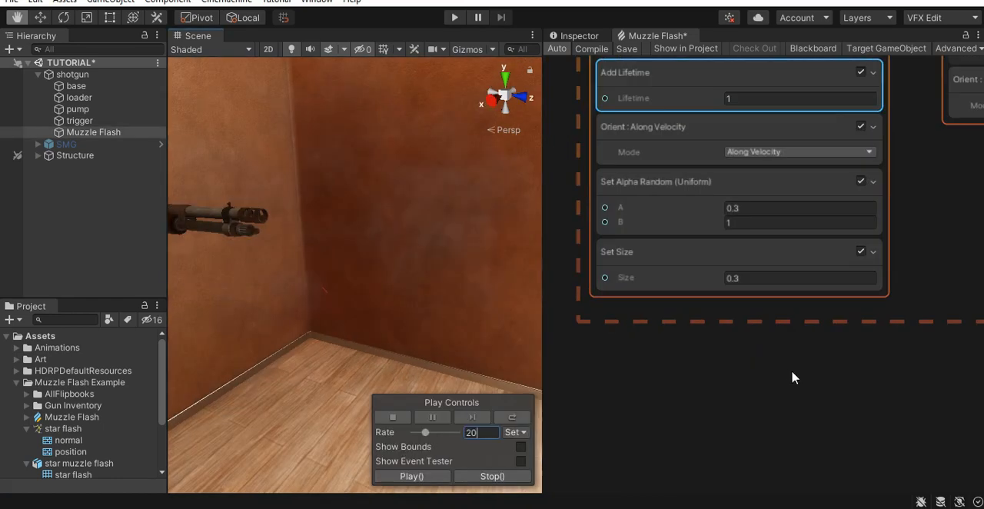
{"action": "scroll", "coordinate": [771, 367], "scroll_direction": "down", "scroll_amount": 2}
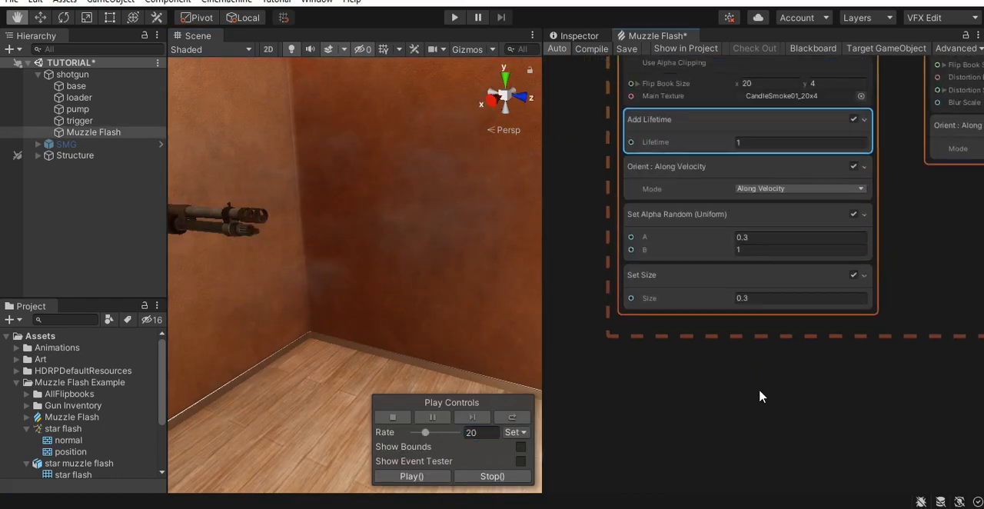
- Replace the smoke's Set Alpha Random block with Set Alpha over Life and raise its curve to about 0.22 near three quarters of the lifetime
{"action": "left_click", "coordinate": [680, 228]}
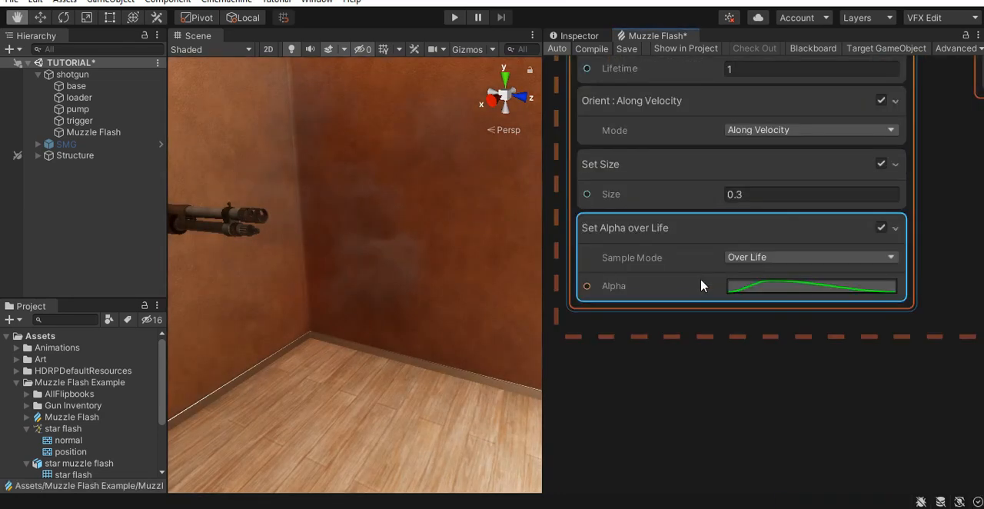
{"action": "left_click", "coordinate": [780, 287]}
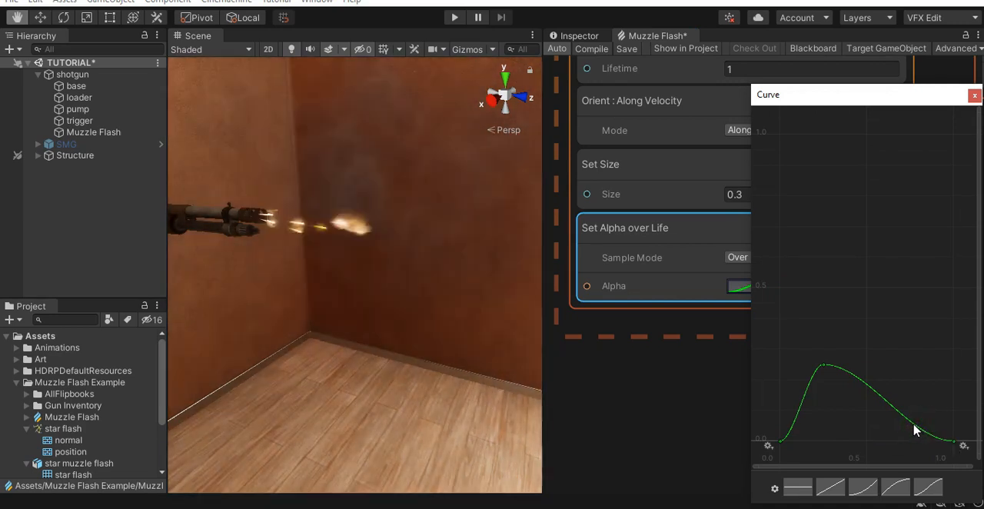
{"action": "scroll", "coordinate": [912, 429], "scroll_direction": "up", "scroll_amount": 1}
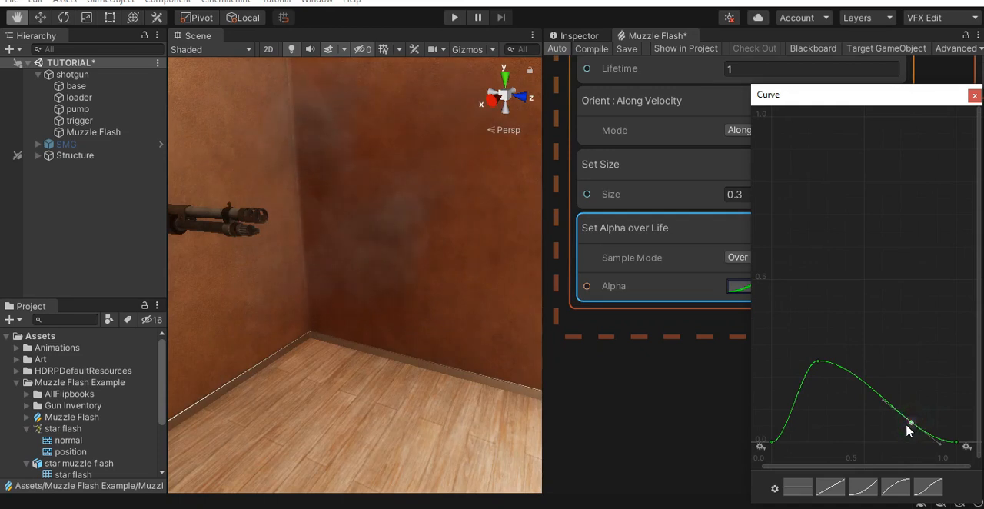
{"action": "left_click_drag", "start_coordinate": [909, 423], "coordinate": [910, 370]}
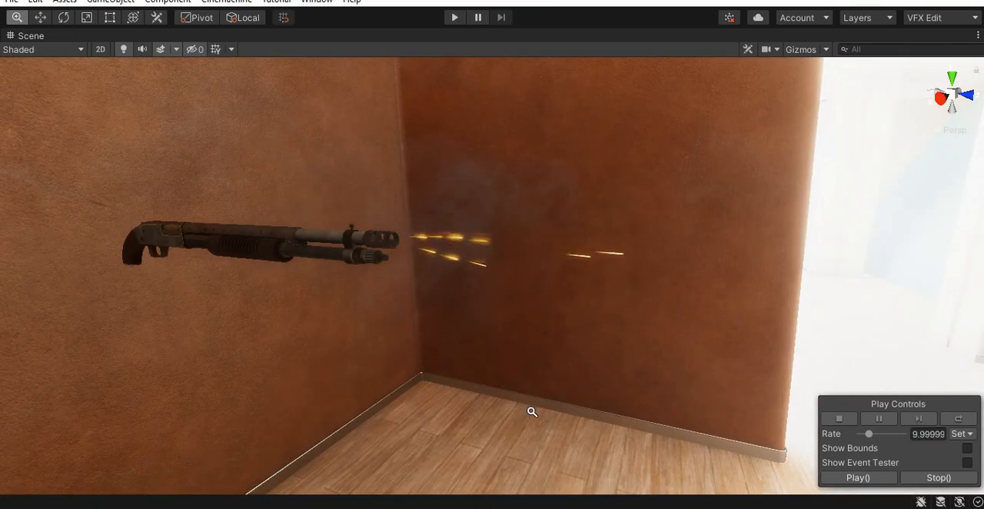
- Check the smoke's fade in the scene and raise the alpha curve's starting point to about 0.23
{"action": "right_click_drag", "start_coordinate": [531, 411], "coordinate": [551, 419], "text": "alt"}
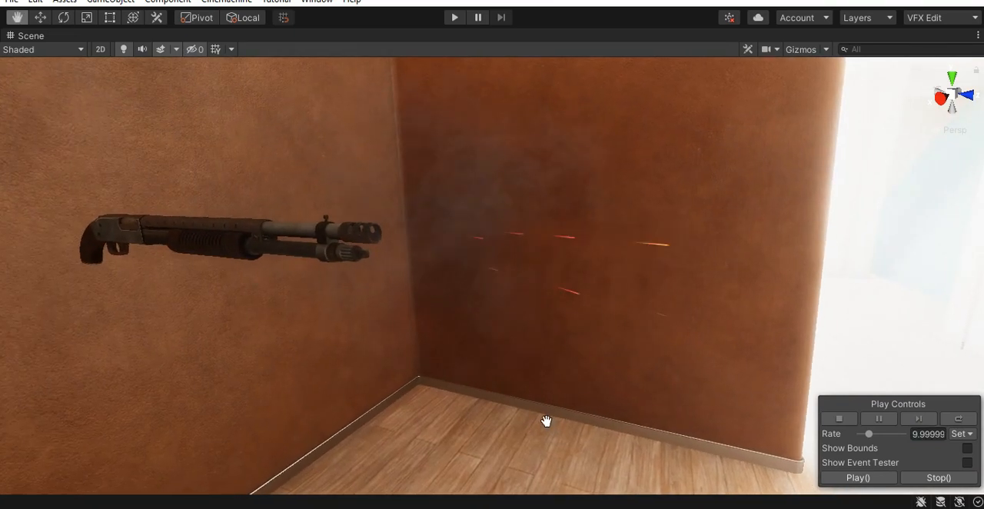
{"action": "left_click_drag", "start_coordinate": [545, 421], "coordinate": [561, 421], "text": "alt"}
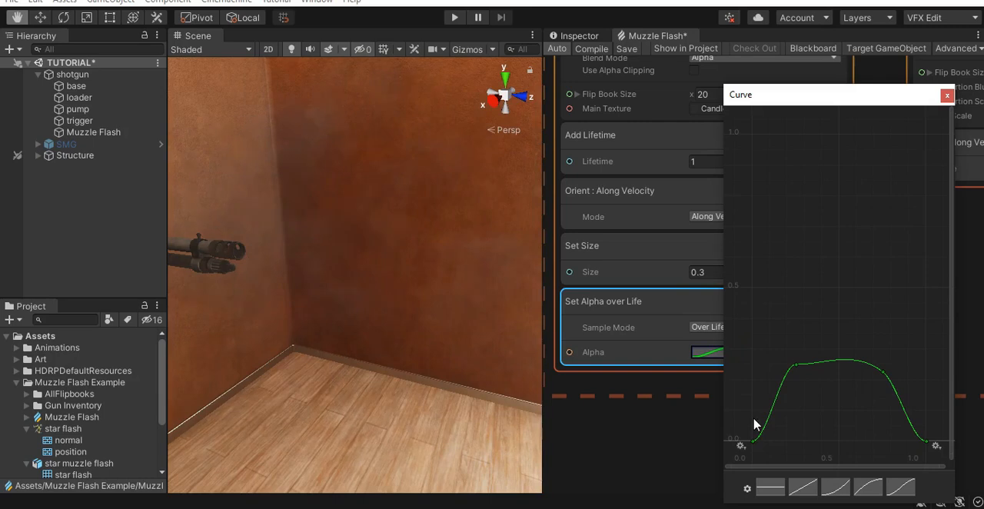
{"action": "left_click_drag", "start_coordinate": [753, 440], "coordinate": [753, 370]}
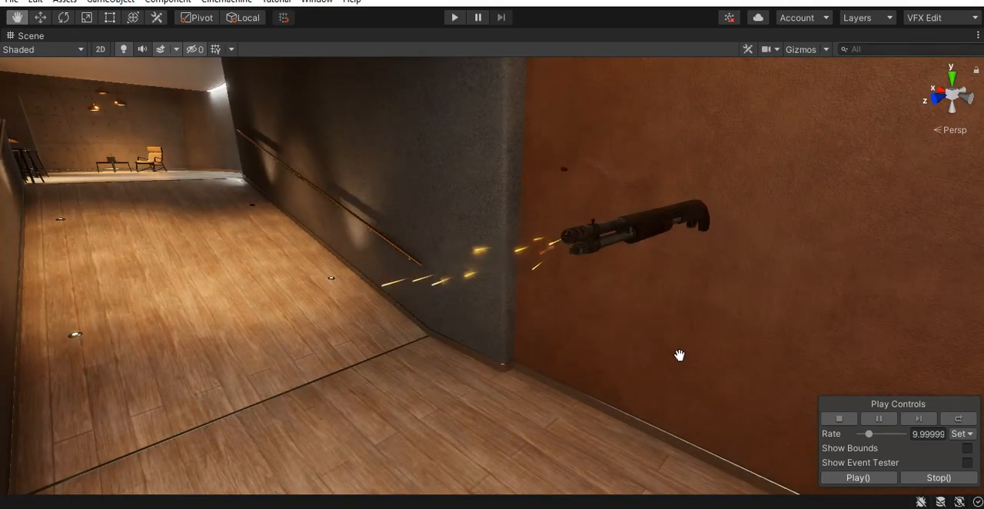
- Examine the shotgun's slowed muzzle flash, sparks and smoke from the front and the opposite side
{"action": "right_click_drag", "start_coordinate": [680, 355], "coordinate": [643, 356]}
{"action": "middle_click_drag", "start_coordinate": [643, 356], "coordinate": [631, 356]}
{"action": "right_click_drag", "start_coordinate": [630, 355], "coordinate": [584, 331]}
{"action": "scroll", "coordinate": [593, 332], "scroll_direction": "up", "scroll_amount": 1}
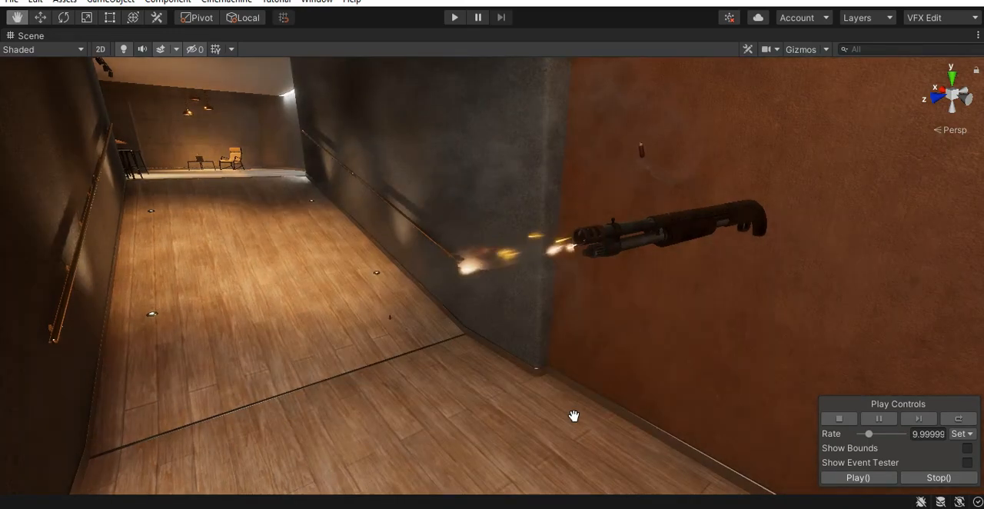
{"action": "right_click_drag", "start_coordinate": [607, 406], "coordinate": [523, 405]}
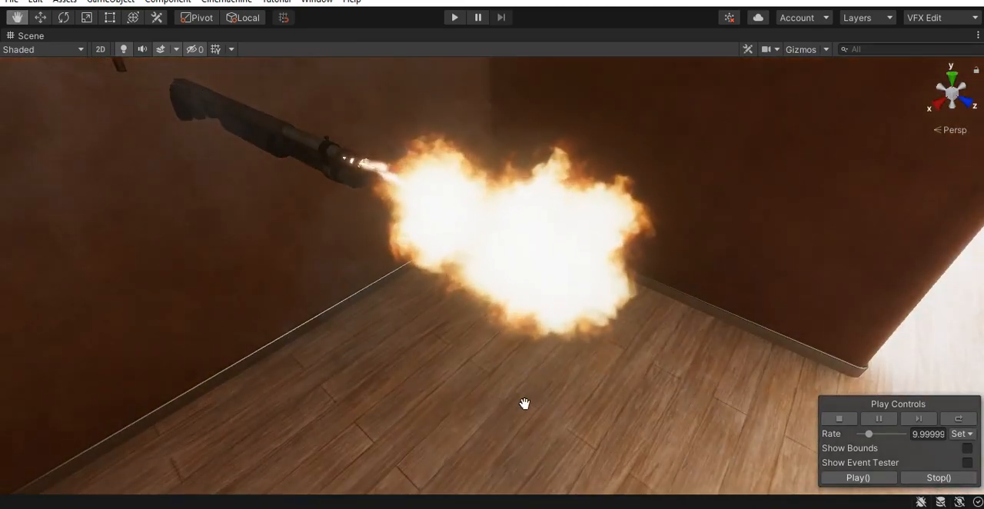
{"action": "right_click_drag", "start_coordinate": [586, 441], "coordinate": [507, 395], "text": "alt"}
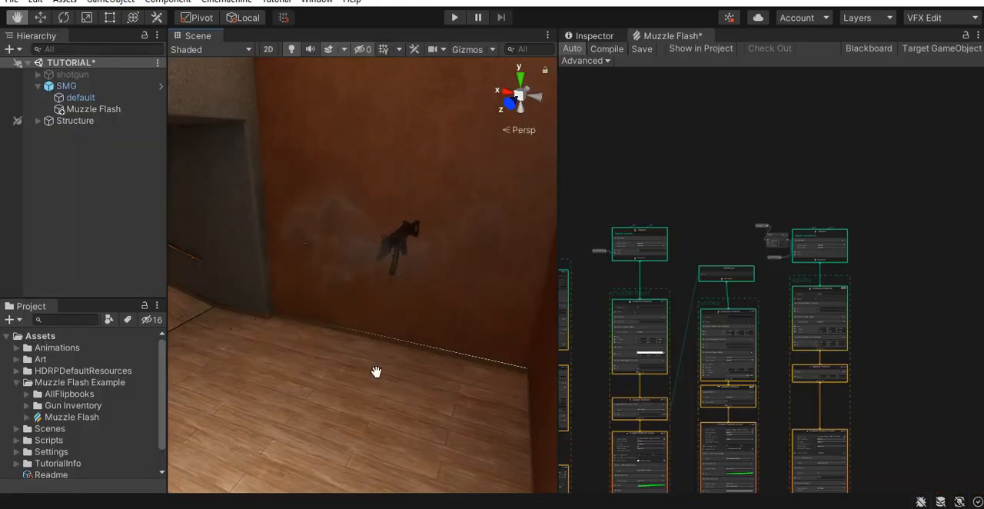
- Examine the SMG's muzzle flash and smoke against the wall
{"action": "right_click_drag", "start_coordinate": [376, 372], "coordinate": [378, 343]}
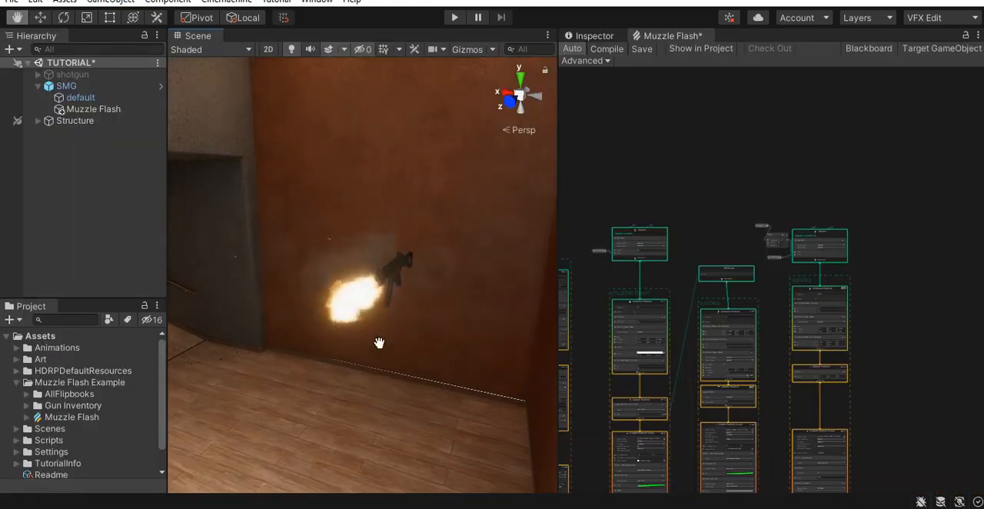
{"action": "middle_click_drag", "start_coordinate": [391, 344], "coordinate": [382, 310]}
{"action": "right_click_drag", "start_coordinate": [383, 309], "coordinate": [439, 303], "text": "alt"}
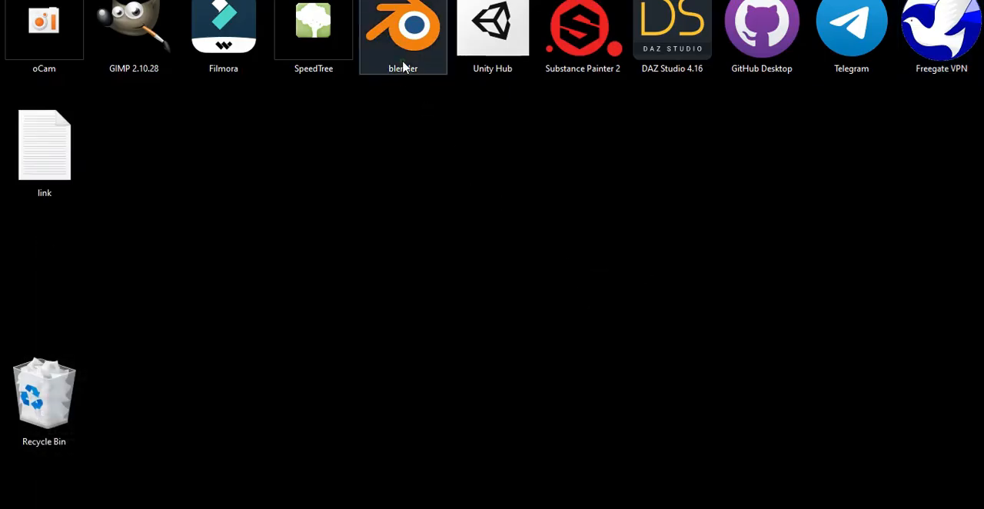
{"action": "double_click", "coordinate": [402, 66]}
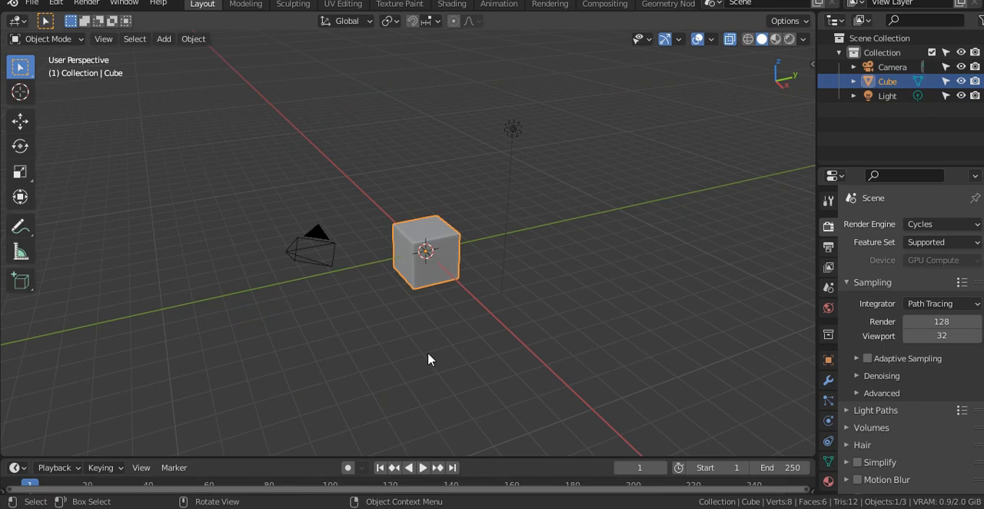
- Switch to Blender, delete all the default scene objects and add a plane mesh
{"action": "key", "text": "a"}
{"action": "key", "text": "x"}
{"action": "left_click", "coordinate": [428, 355]}
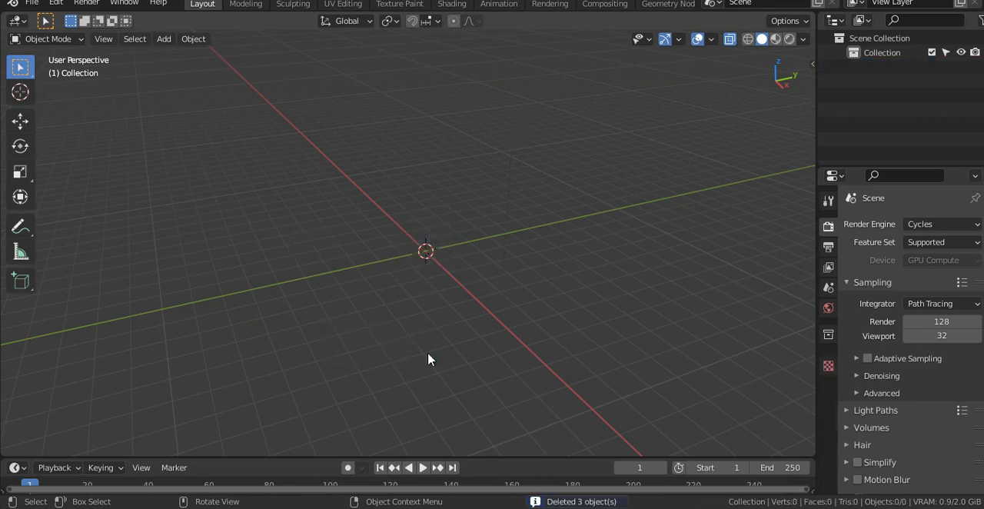
{"action": "key", "text": "shift+a"}
{"action": "mouse_move", "coordinate": [441, 220]}
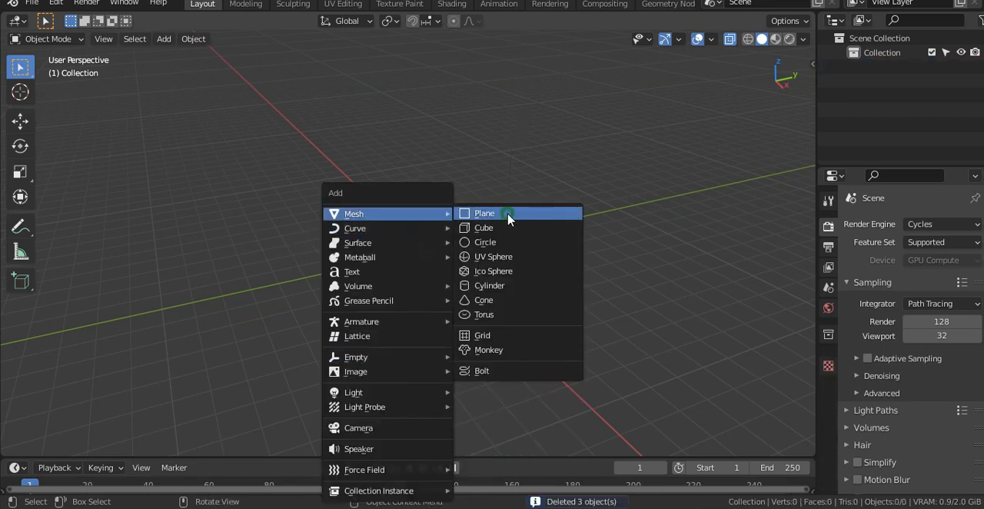
{"action": "left_click", "coordinate": [482, 213]}
- Rotate the plane 90° about the X axis so it stands upright
{"action": "scroll", "coordinate": [446, 346], "scroll_direction": "up", "scroll_amount": 3}
{"action": "key", "text": "r"}
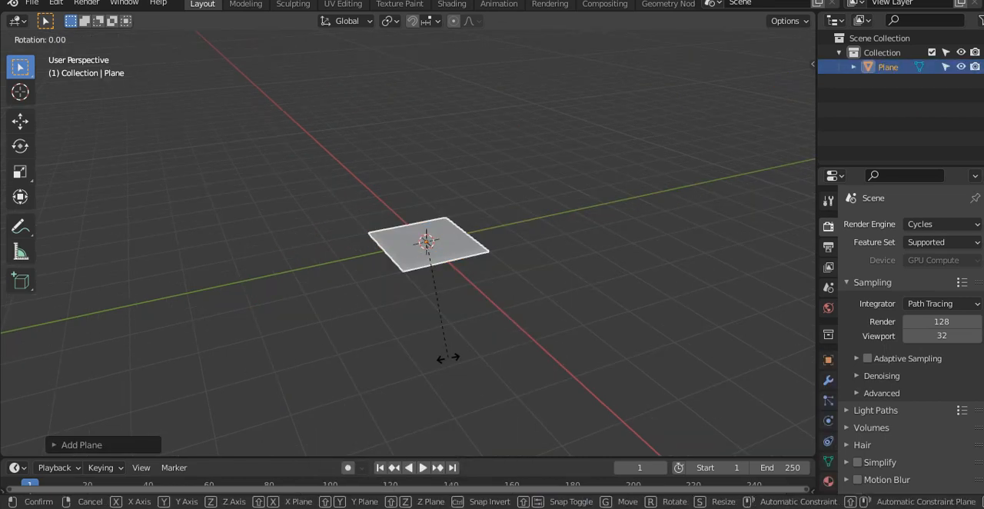
{"action": "type", "text": "x90"}
{"action": "key", "text": "Return"}
- In Edit Mode, scale the plane's geometry down to about 0.7
{"action": "scroll", "coordinate": [450, 362], "scroll_direction": "up", "scroll_amount": 2}
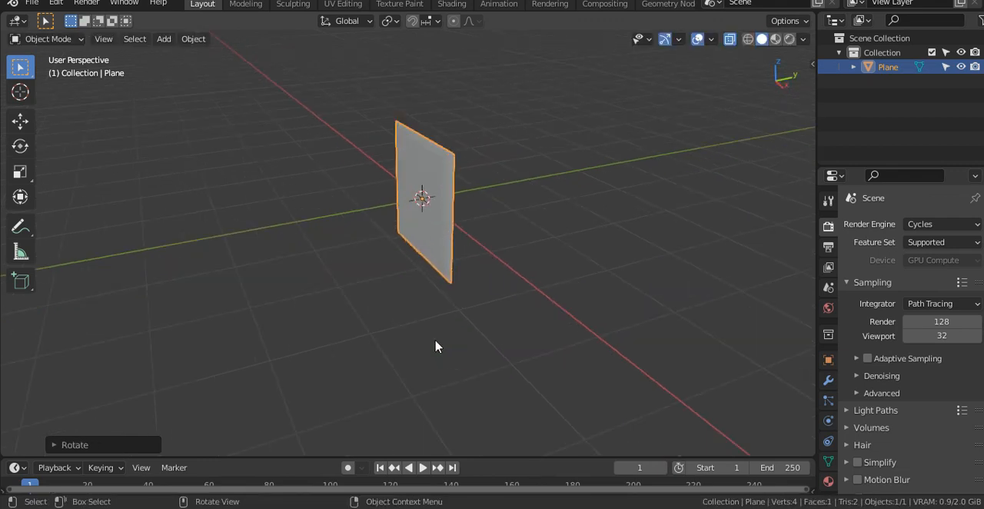
{"action": "middle_click_drag", "start_coordinate": [435, 346], "coordinate": [549, 389]}
{"action": "key", "text": "Tab"}
{"action": "middle_click_drag", "start_coordinate": [554, 354], "coordinate": [587, 350]}
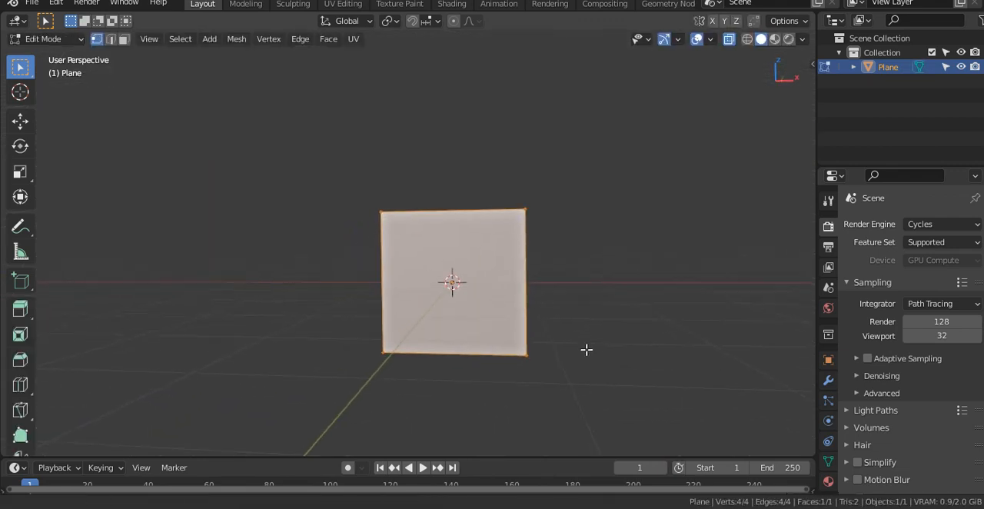
{"action": "key", "text": "s"}
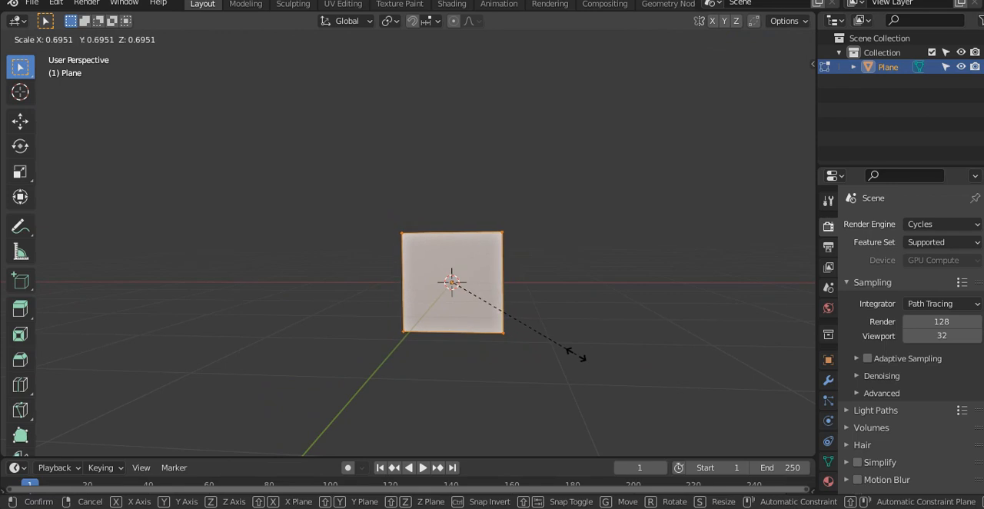
{"action": "left_click", "coordinate": [575, 354]}
- Move the plane's geometry about 1.8 m up along Z, away from the object's origin
{"action": "middle_click_drag", "start_coordinate": [575, 398], "coordinate": [564, 397]}
{"action": "key", "text": "g"}
{"action": "key", "text": "z"}
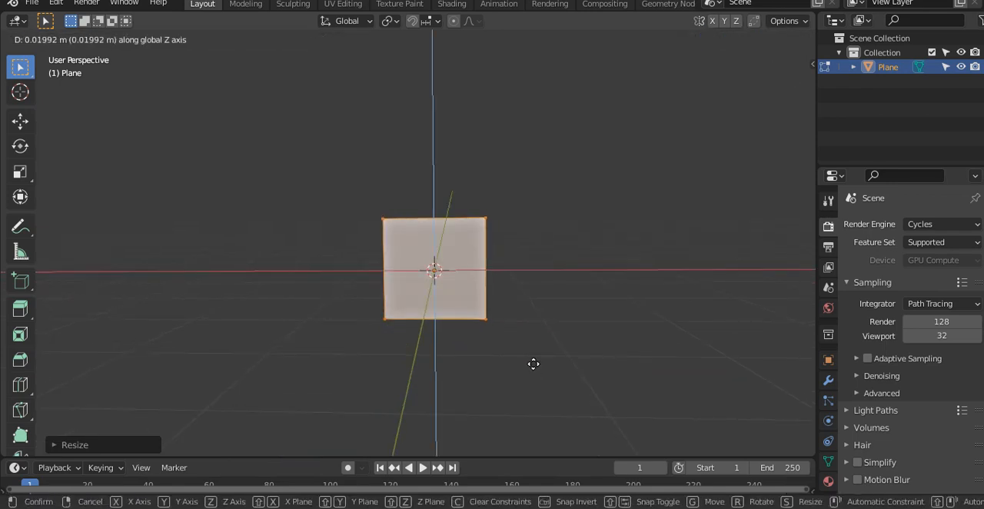
{"action": "left_click", "coordinate": [528, 247]}
- Stretch the plane into a tall bar by moving its upper edge about 2.5 m up along Z
{"action": "middle_click_drag", "start_coordinate": [541, 272], "coordinate": [522, 216]}
{"action": "left_click_drag", "start_coordinate": [474, 144], "coordinate": [380, 208]}
{"action": "middle_click_drag", "start_coordinate": [379, 209], "coordinate": [521, 349]}
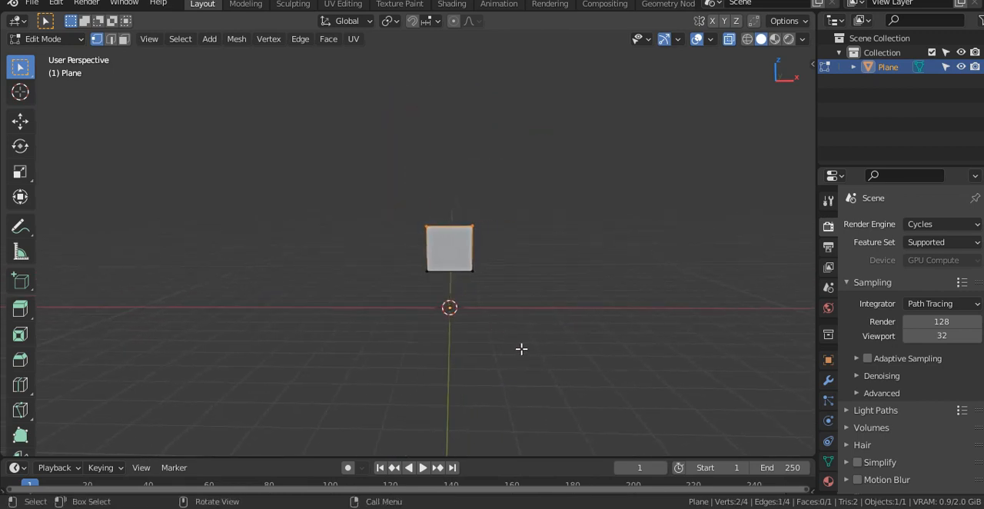
{"action": "key", "text": "g"}
{"action": "key", "text": "z"}
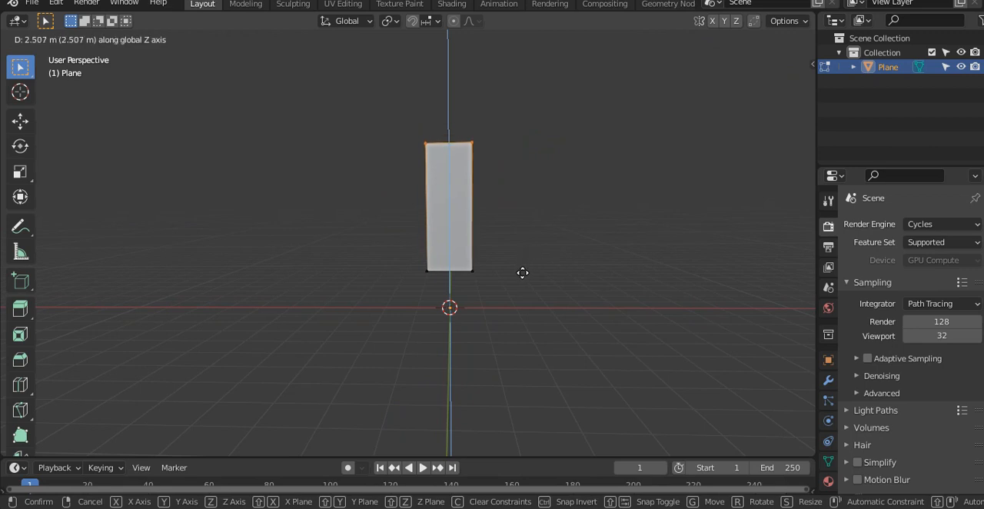
{"action": "left_click", "coordinate": [522, 272]}
- Raise the bar's lower edge slightly along Z and return to Object Mode
{"action": "left_click_drag", "start_coordinate": [404, 251], "coordinate": [514, 373]}
{"action": "key", "text": "g"}
{"action": "key", "text": "z"}
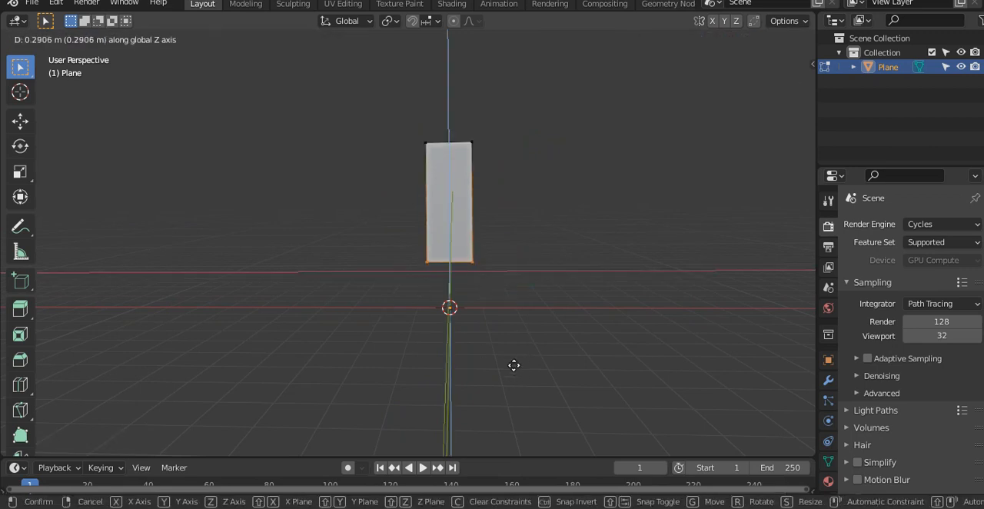
{"action": "left_click", "coordinate": [514, 369]}
{"action": "key", "text": "Tab"}
- Duplicate the bar and rotate the copies about the global Y axis until five bars form a star around the origin
{"action": "key", "text": "shift+d"}
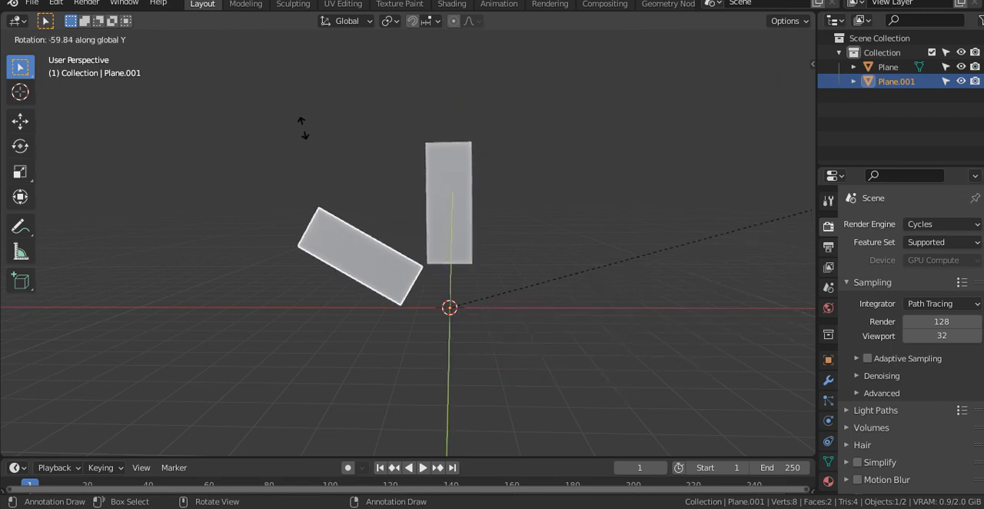
{"action": "left_click", "coordinate": [331, 119]}
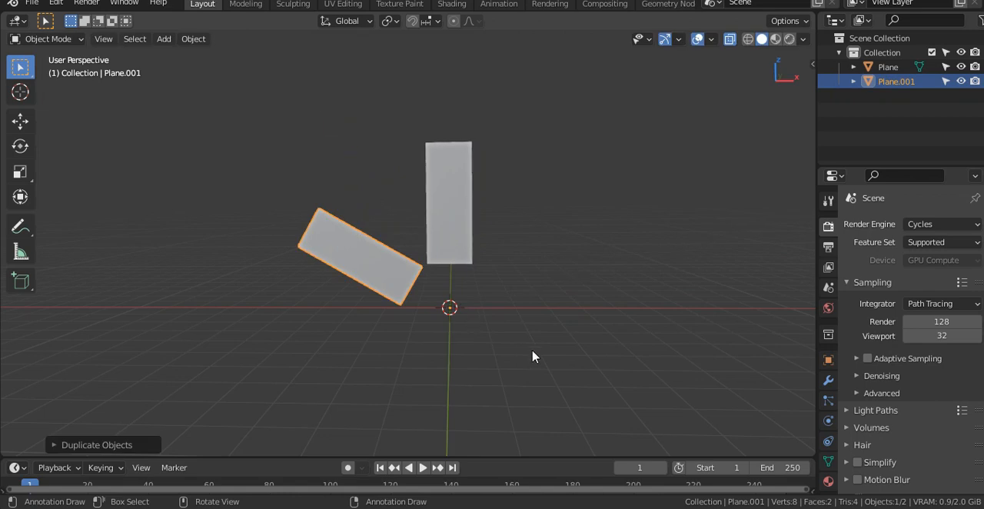
{"action": "key", "text": "shift+d"}
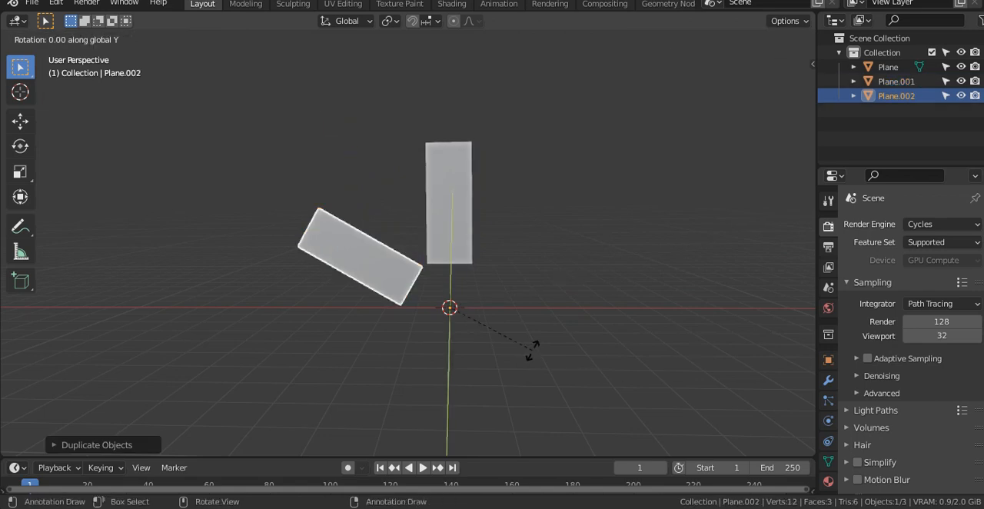
{"action": "left_click", "coordinate": [542, 212]}
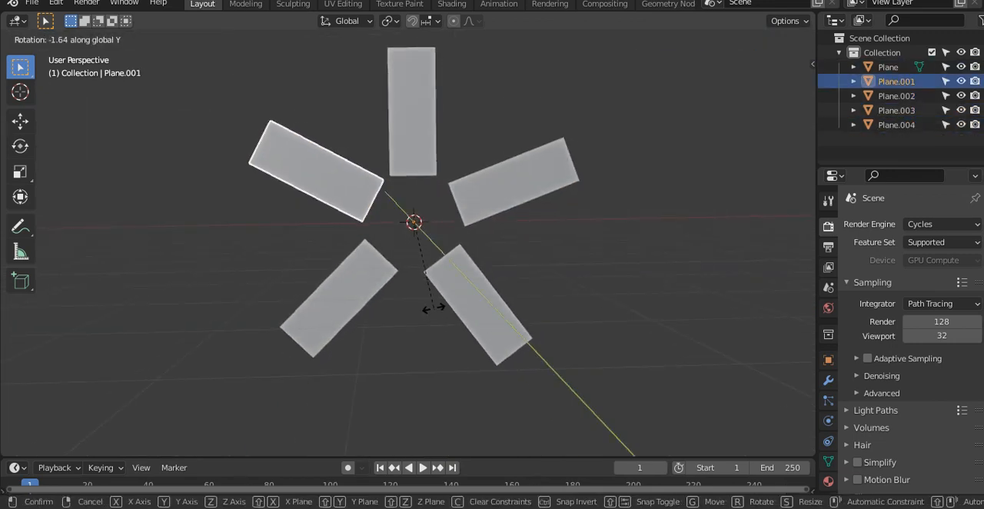
{"action": "left_click", "coordinate": [434, 311]}
- Join all five bars of the star into a single object
{"action": "left_click", "coordinate": [428, 149], "text": "shift"}
{"action": "left_click", "coordinate": [492, 189], "text": "shift"}
{"action": "left_click", "coordinate": [478, 344], "text": "shift"}
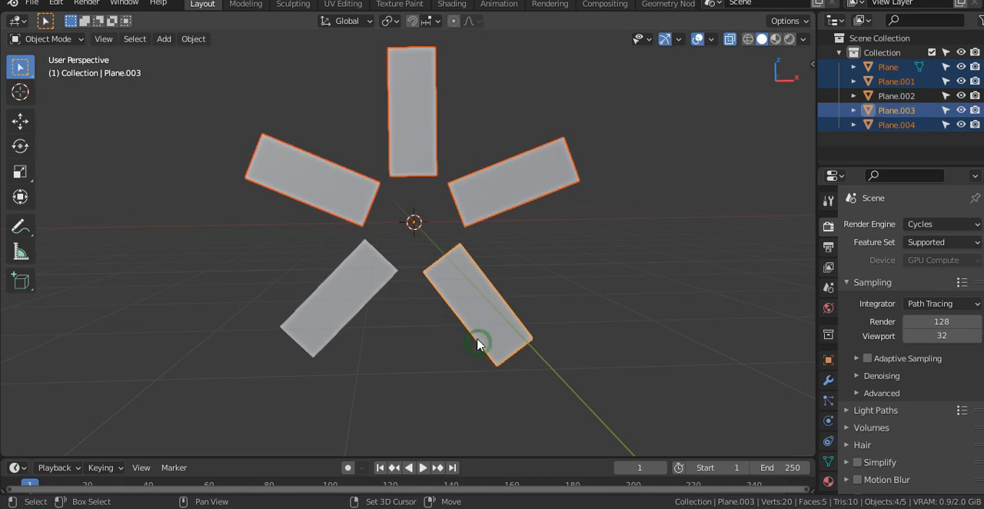
{"action": "left_click", "coordinate": [373, 295], "text": "shift"}
{"action": "key", "text": "ctrl+j"}
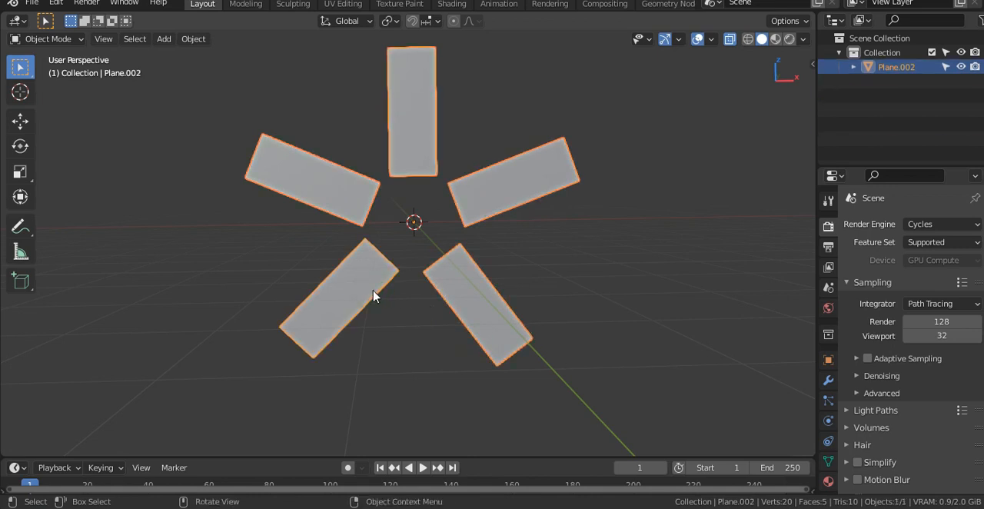
- Tilt the star's bars by moving only their outer end vertices about 0.8 m along negative Y in Edit Mode
{"action": "key", "text": "Tab"}
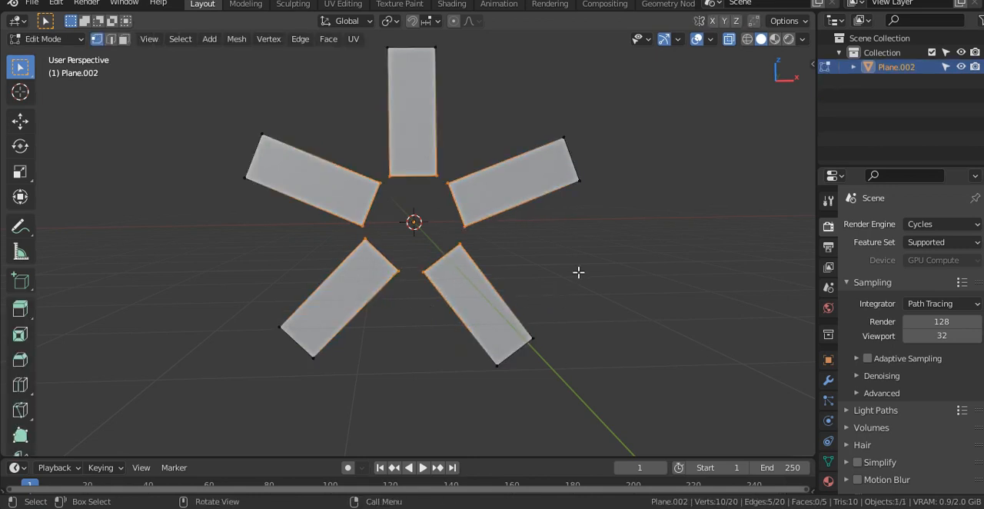
{"action": "key", "text": "a"}
{"action": "key", "text": "c"}
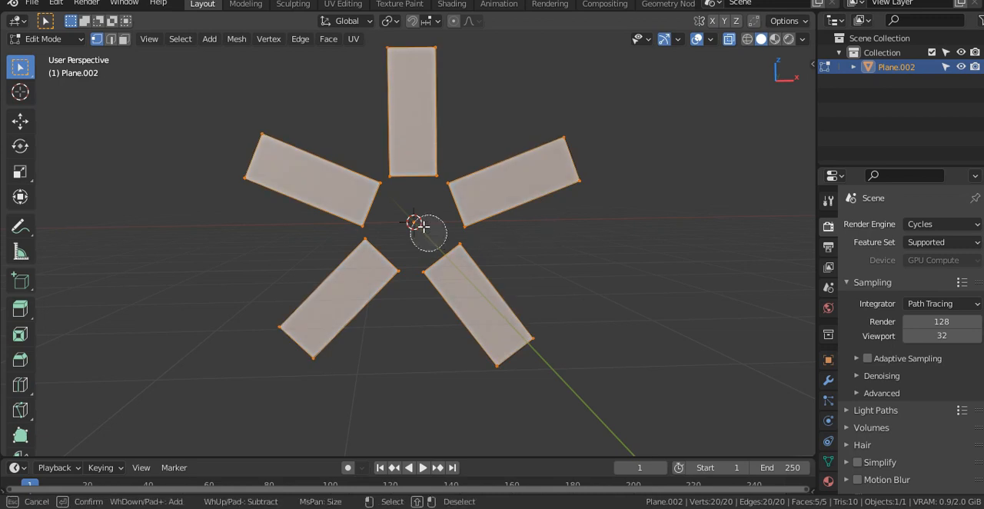
{"action": "scroll", "coordinate": [414, 222], "scroll_direction": "down", "scroll_amount": 8}
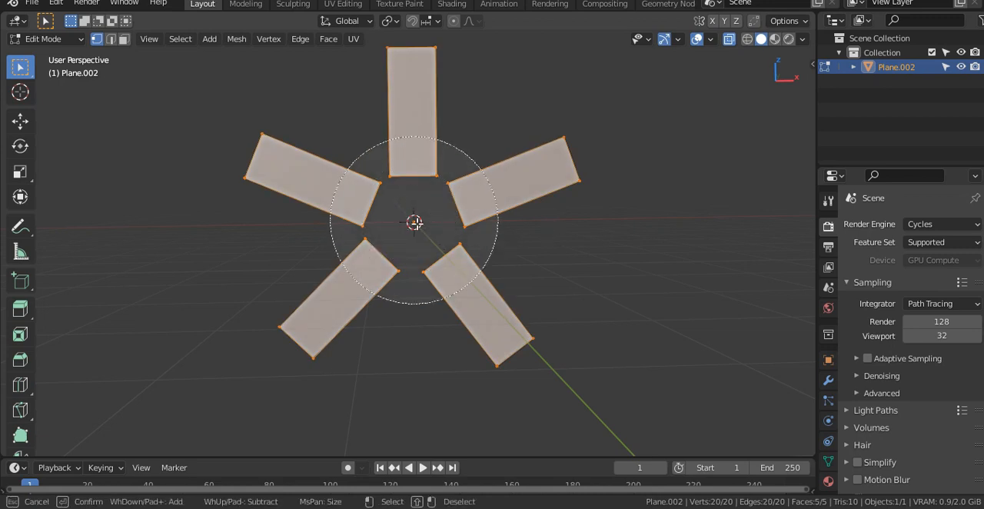
{"action": "left_click", "coordinate": [415, 223], "text": "shift"}
{"action": "key", "text": "Escape"}
{"action": "mouse_move", "coordinate": [623, 287]}
{"action": "middle_mouse_down"}
{"action": "mouse_move", "coordinate": [514, 309]}
{"action": "mouse_move", "coordinate": [597, 283]}
{"action": "mouse_move", "coordinate": [545, 342]}
{"action": "mouse_move", "coordinate": [487, 360]}
{"action": "mouse_move", "coordinate": [634, 362]}
{"action": "middle_mouse_up"}
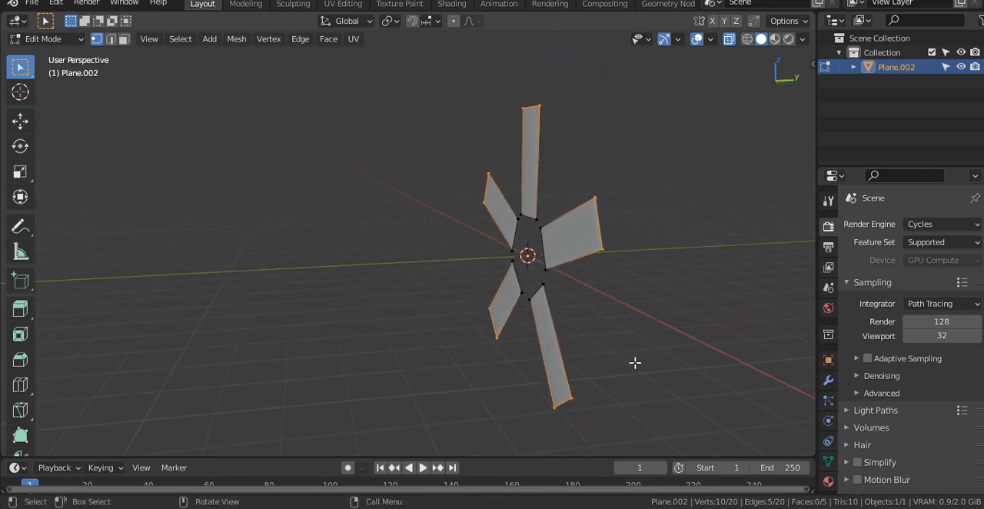
{"action": "key", "text": "g"}
{"action": "key", "text": "z"}
{"action": "key", "text": "y"}
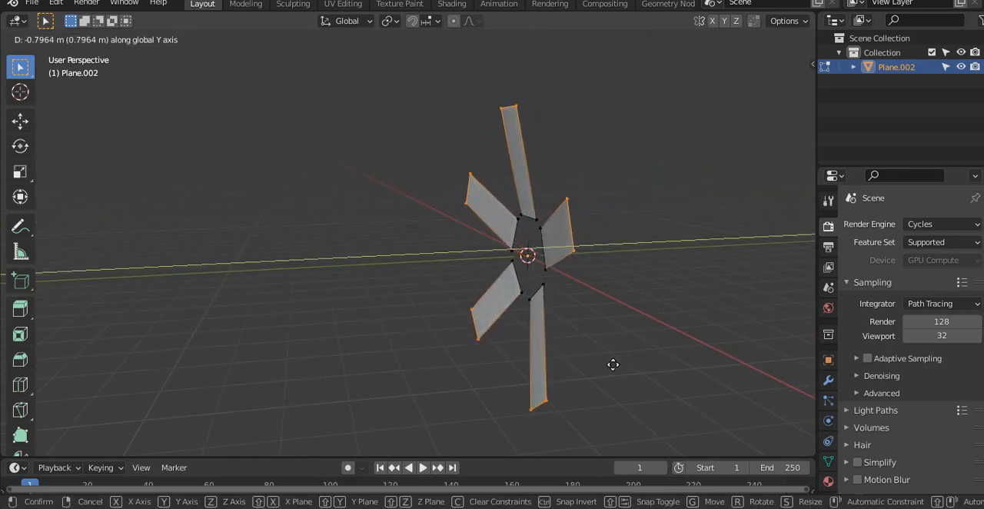
{"action": "left_click", "coordinate": [610, 364]}
- Increase the bars' tilt by moving their outer ends about another 0.2 m along negative Y
{"action": "middle_click_drag", "start_coordinate": [611, 364], "coordinate": [530, 343]}
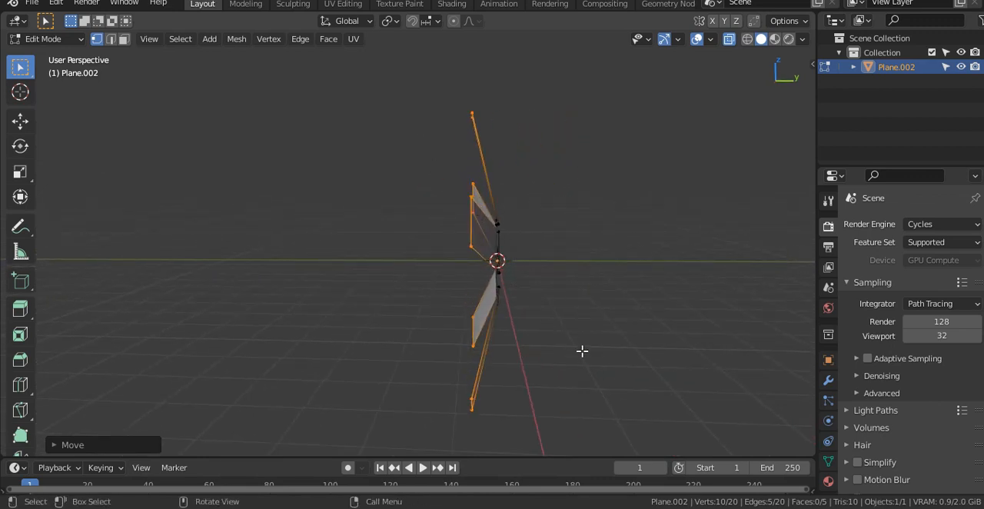
{"action": "key", "text": "g"}
{"action": "key", "text": "y"}
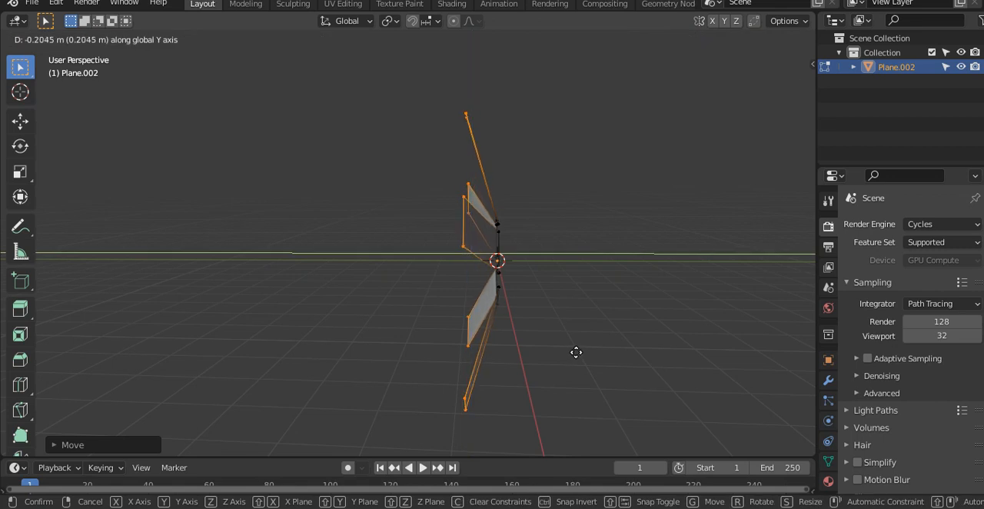
{"action": "left_click", "coordinate": [578, 351]}
- Subdivide all the star's faces with the number of cuts set to 2
{"action": "middle_click_drag", "start_coordinate": [517, 352], "coordinate": [621, 360]}
{"action": "right_click", "coordinate": [487, 213]}
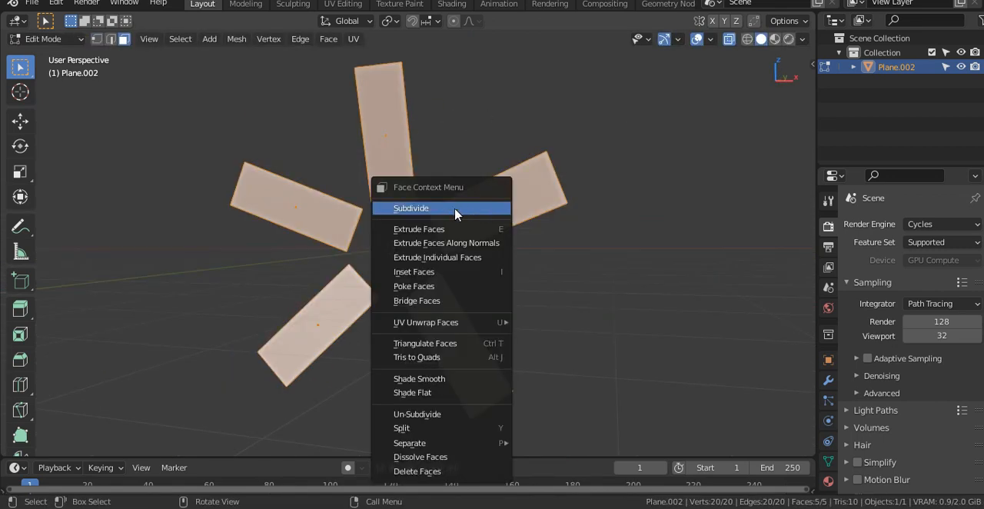
{"action": "left_click", "coordinate": [454, 208]}
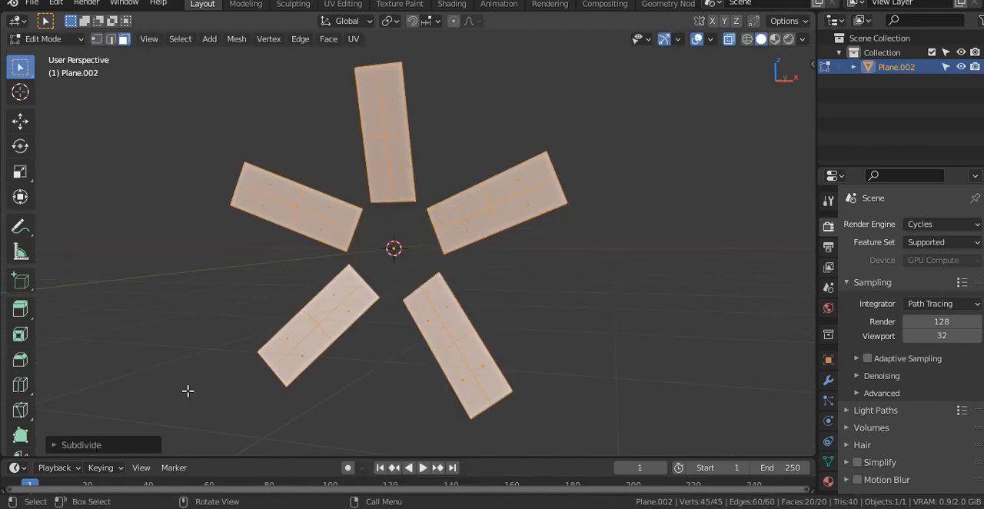
{"action": "left_click", "coordinate": [68, 445]}
{"action": "left_click", "coordinate": [236, 345]}
- Extrude the star's faces about 0.37 m to give the bars thickness, and return to Object Mode
{"action": "middle_click_drag", "start_coordinate": [594, 323], "coordinate": [612, 333]}
{"action": "key", "text": "e"}
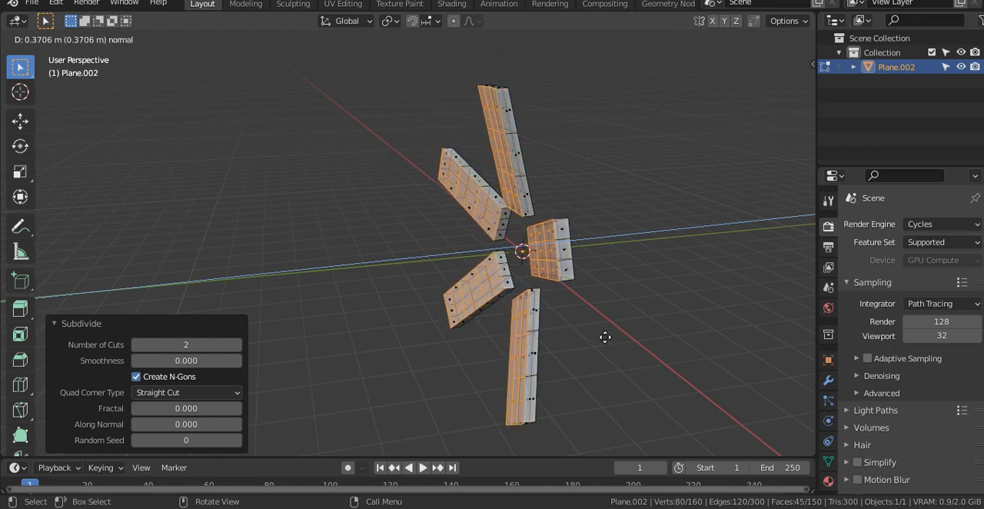
{"action": "left_click", "coordinate": [604, 337]}
{"action": "middle_click_drag", "start_coordinate": [564, 353], "coordinate": [634, 288]}
{"action": "key", "text": "Tab"}
- Show the star's transform values and scale the whole object down to about 0.33
{"action": "key", "text": "n"}
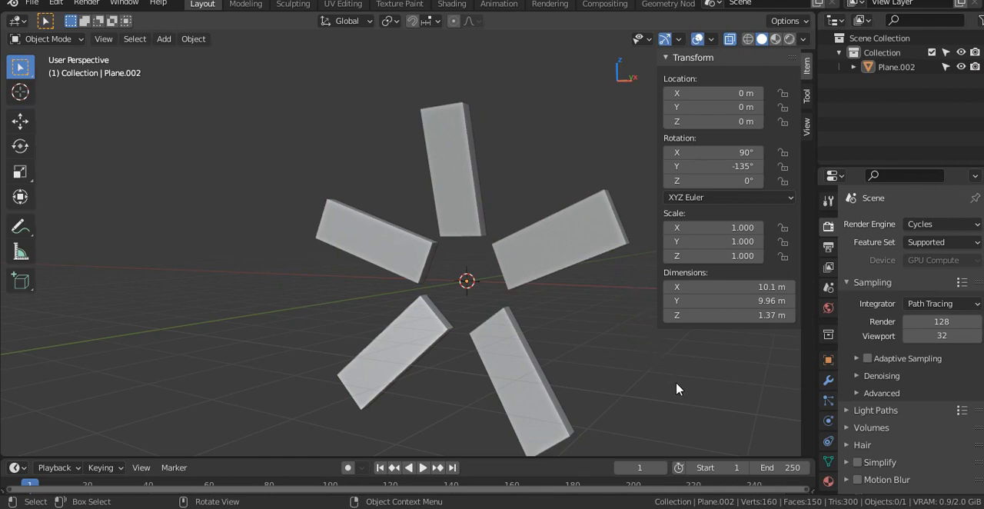
{"action": "left_click", "coordinate": [527, 276]}
{"action": "key", "text": "s"}
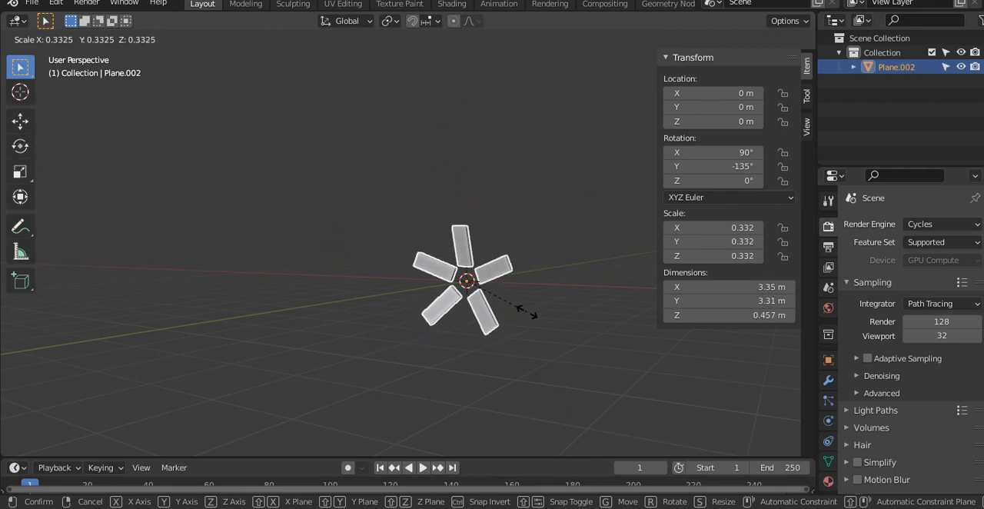
{"action": "left_click", "coordinate": [529, 315]}
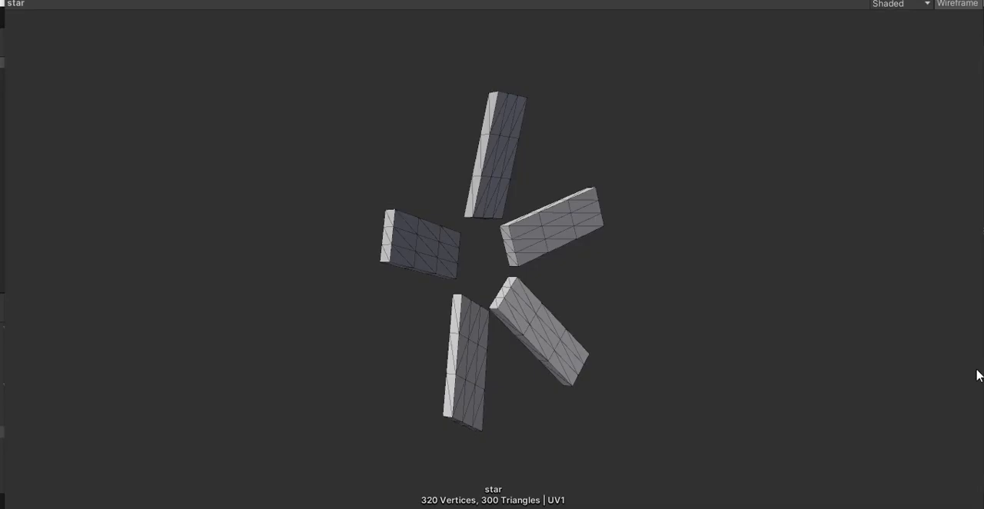
{"action": "left_click_drag", "start_coordinate": [700, 375], "coordinate": [849, 385]}
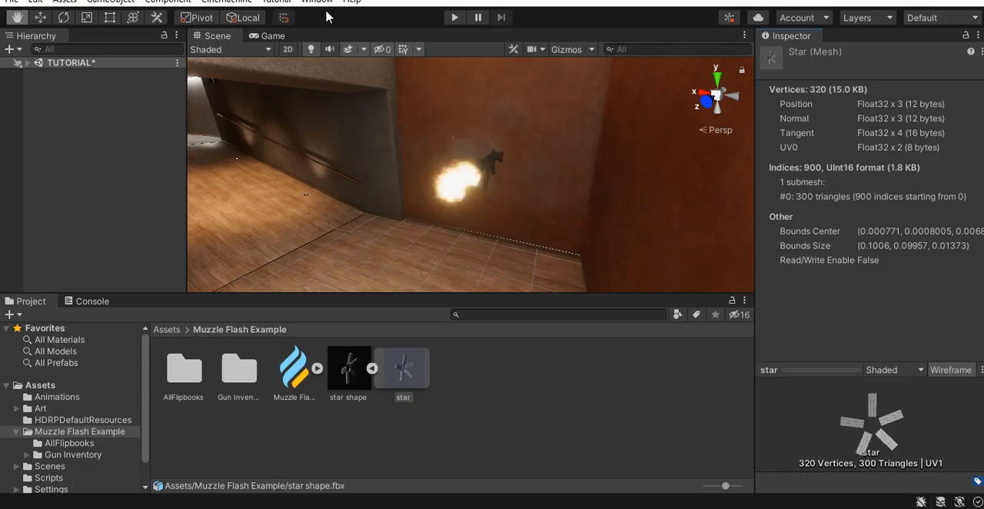
- Open the Point Cache Bake Tool and assign the star mesh as the mesh to bake
{"action": "left_click", "coordinate": [322, 4]}
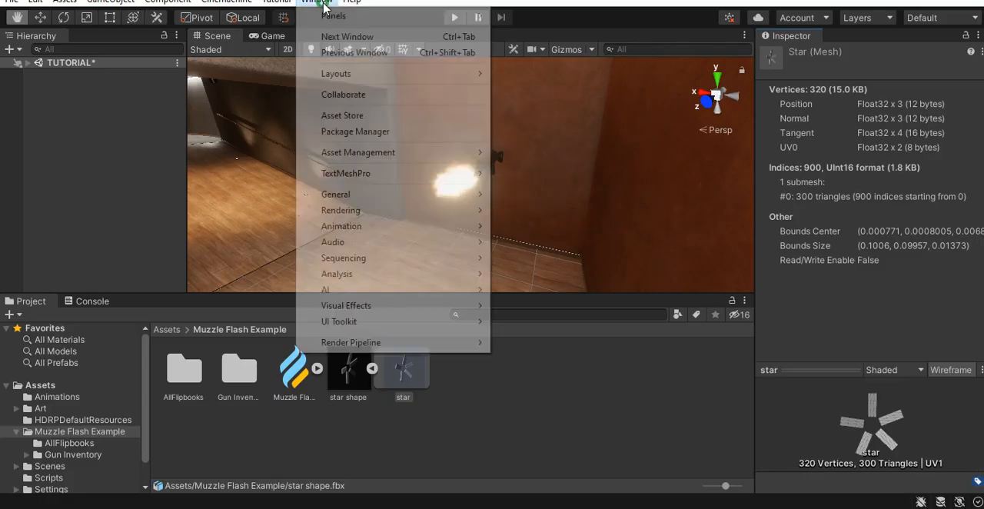
{"action": "mouse_move", "coordinate": [369, 311]}
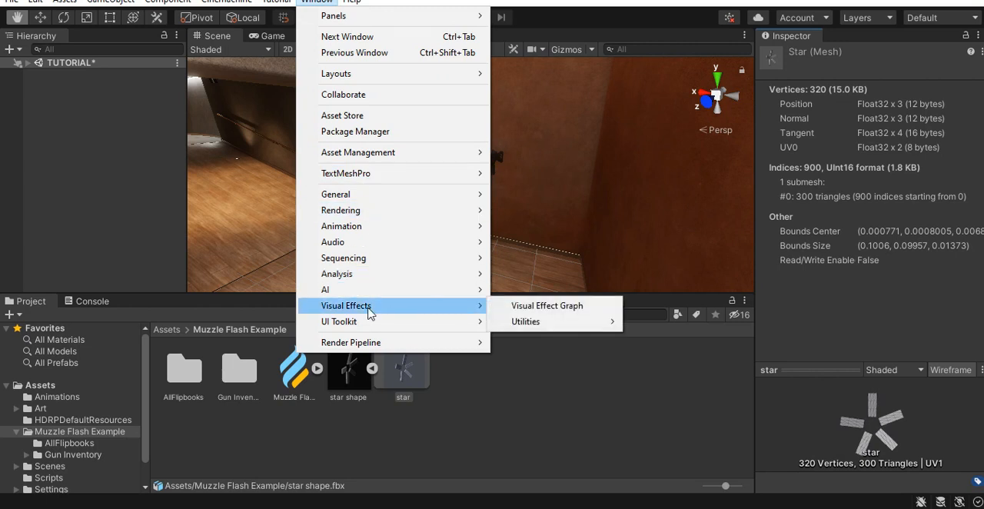
{"action": "mouse_move", "coordinate": [577, 325]}
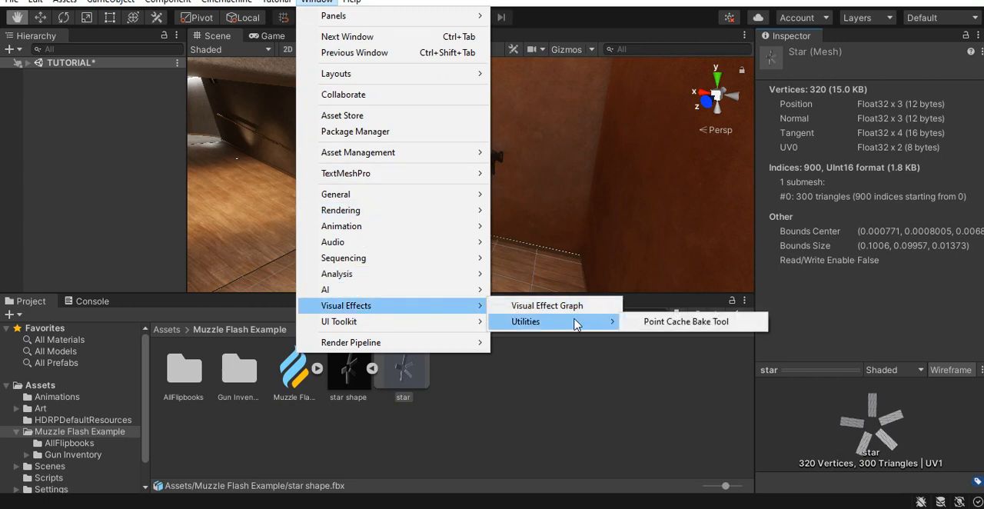
{"action": "left_click", "coordinate": [690, 322]}
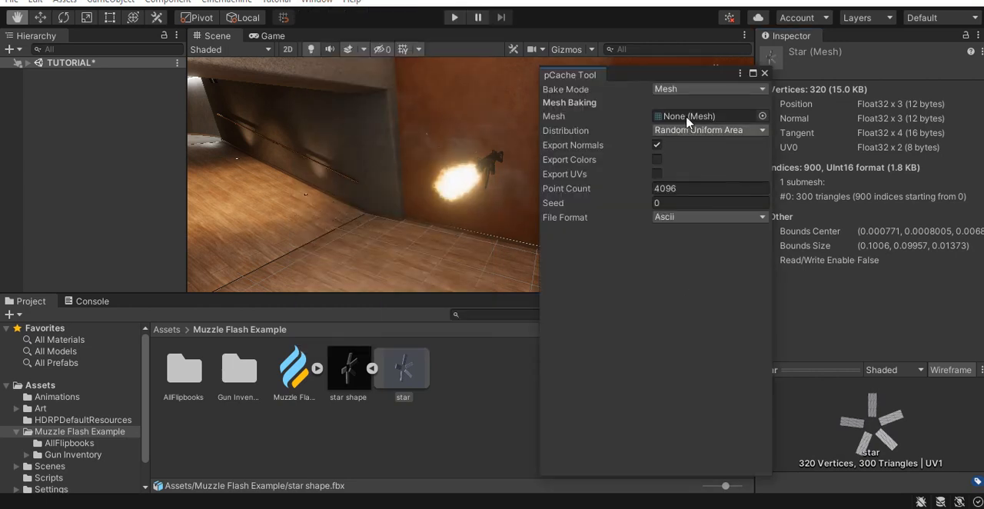
{"action": "left_click_drag", "start_coordinate": [417, 377], "coordinate": [656, 148]}
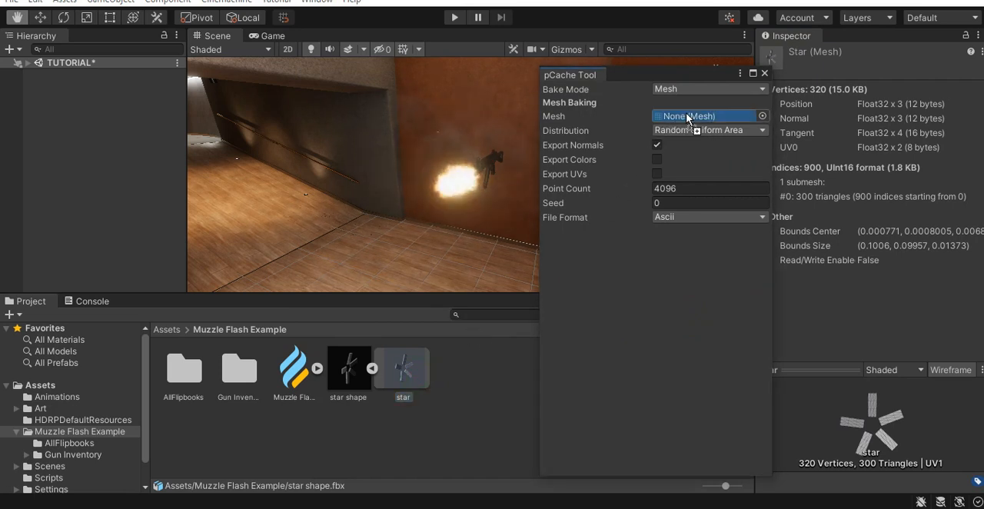
{"action": "left_click_drag", "start_coordinate": [685, 112], "coordinate": [687, 114]}
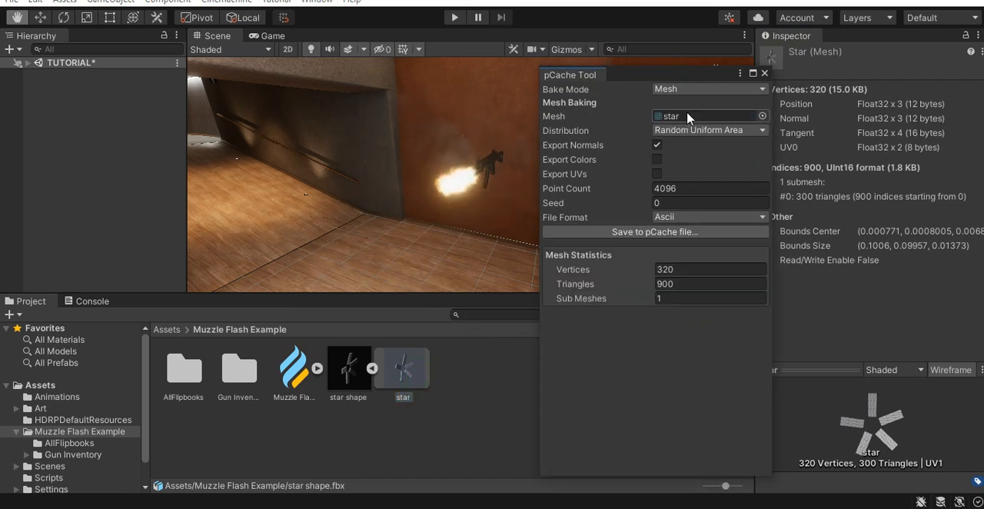
- Save the bake as a pcache file named star in the Muzzle Flash Example folder, and close the bake tool
{"action": "left_click", "coordinate": [650, 233]}
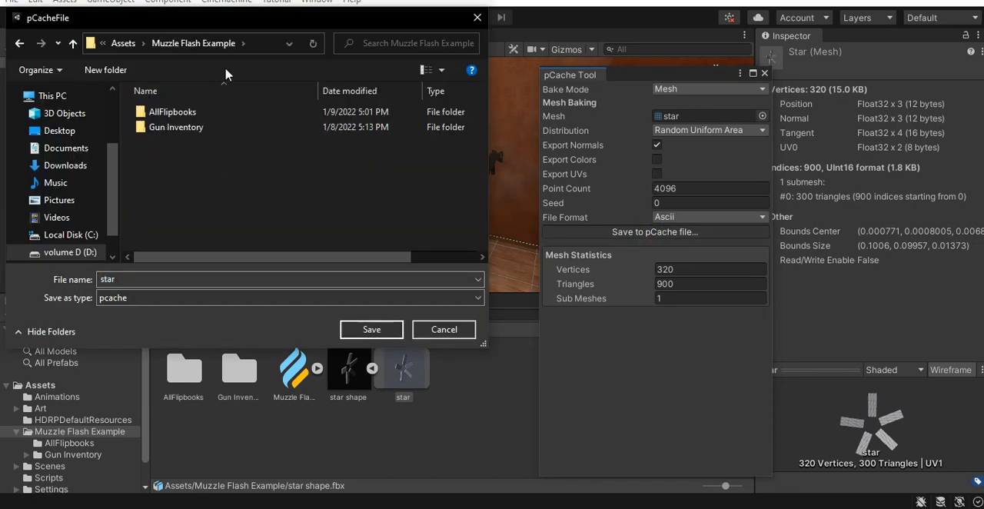
{"action": "left_click", "coordinate": [372, 330]}
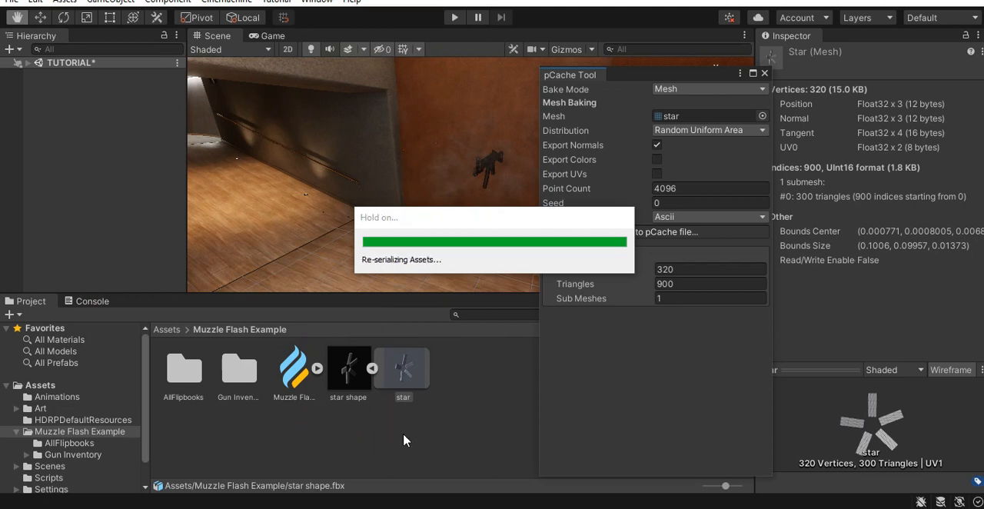
{"action": "left_click", "coordinate": [763, 74]}
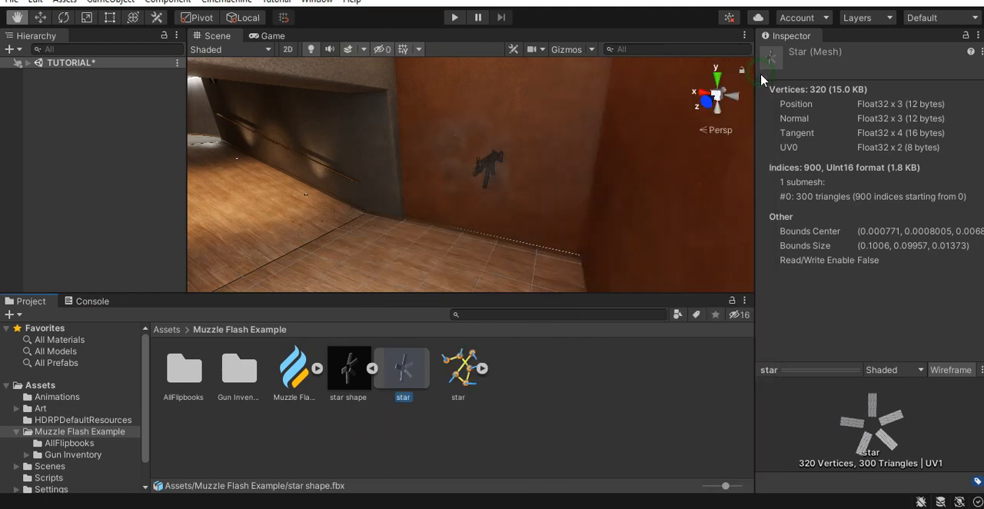
- Examine the normal and position maps inside the baked star point cache
{"action": "left_click", "coordinate": [372, 368]}
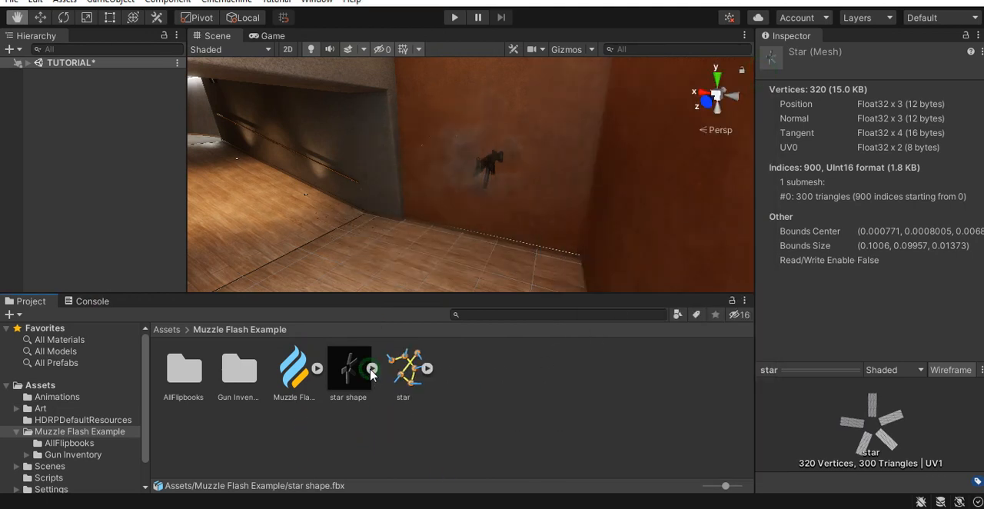
{"action": "left_click", "coordinate": [428, 369]}
{"action": "left_click", "coordinate": [458, 370]}
{"action": "left_click", "coordinate": [514, 392]}
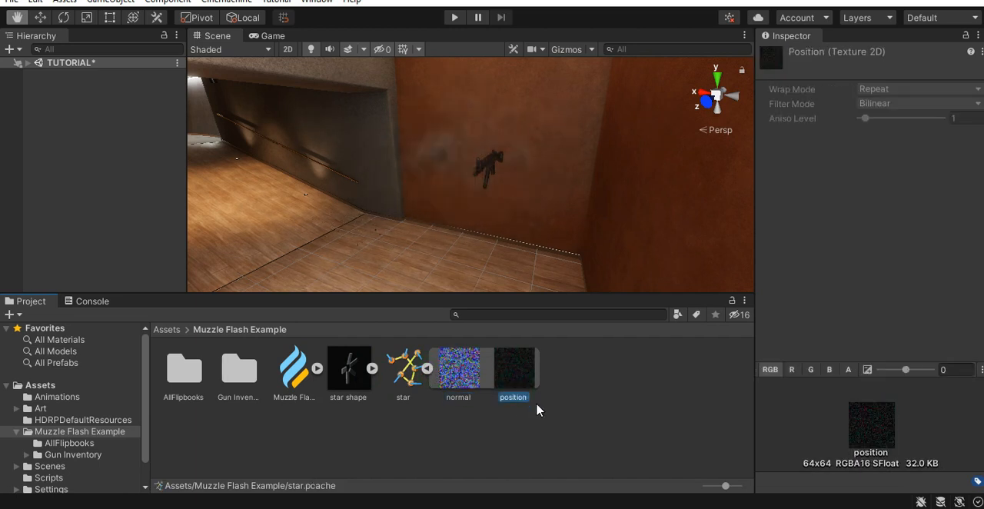
{"action": "left_click", "coordinate": [428, 370]}
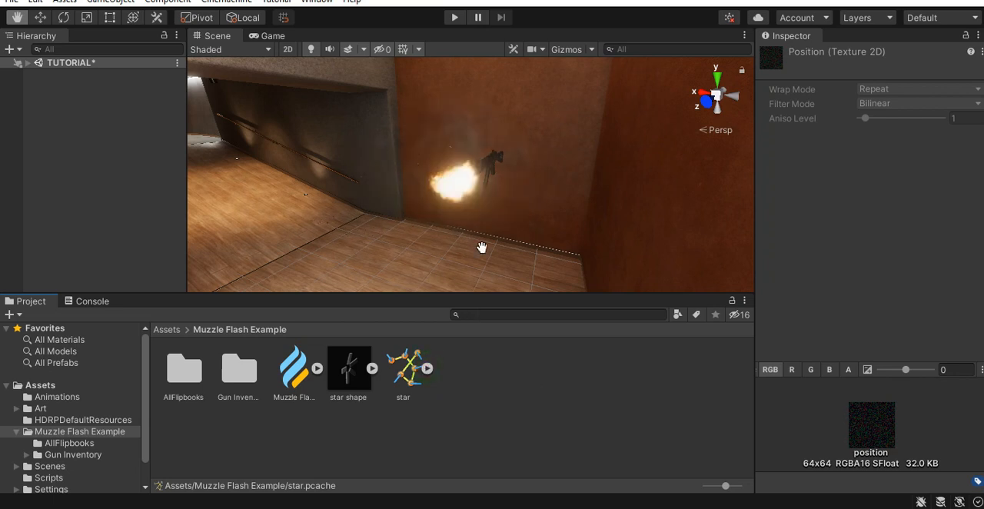
- Duplicate the whole muzzle flash system, including its spawn context and fire rate node, into the empty space beyond the sparks system
{"action": "mouse_move", "coordinate": [451, 183]}
{"action": "right_mouse_down", "text": "alt"}
{"action": "mouse_move", "coordinate": [451, 251]}
{"action": "mouse_move", "coordinate": [478, 252]}
{"action": "mouse_move", "coordinate": [488, 229]}
{"action": "mouse_move", "coordinate": [459, 196]}
{"action": "right_mouse_up", "text": "alt"}
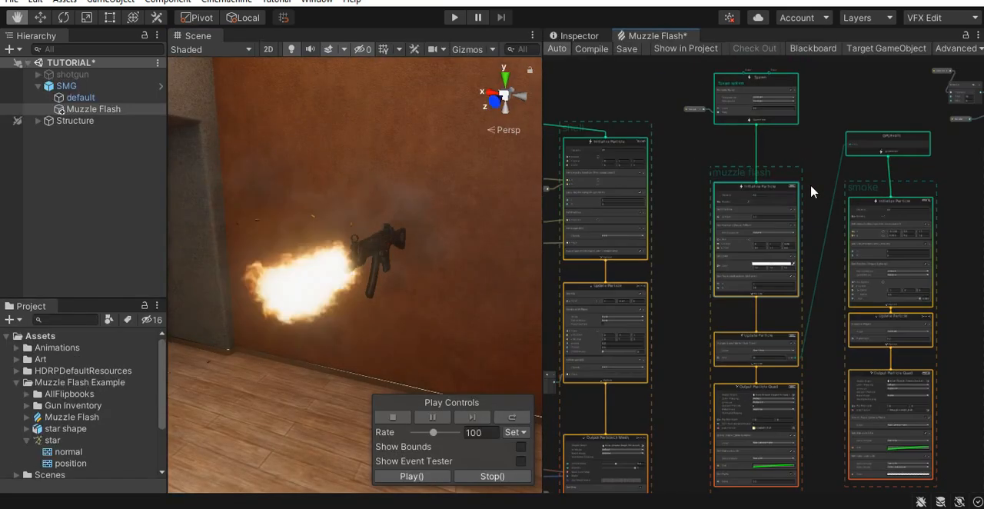
{"action": "left_click_drag", "start_coordinate": [715, 249], "coordinate": [712, 435]}
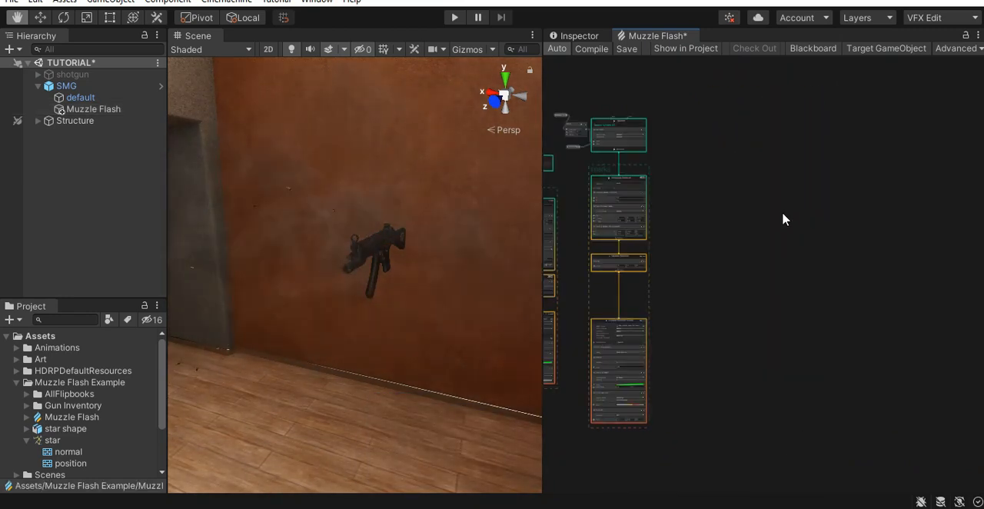
{"action": "right_click", "coordinate": [752, 213]}
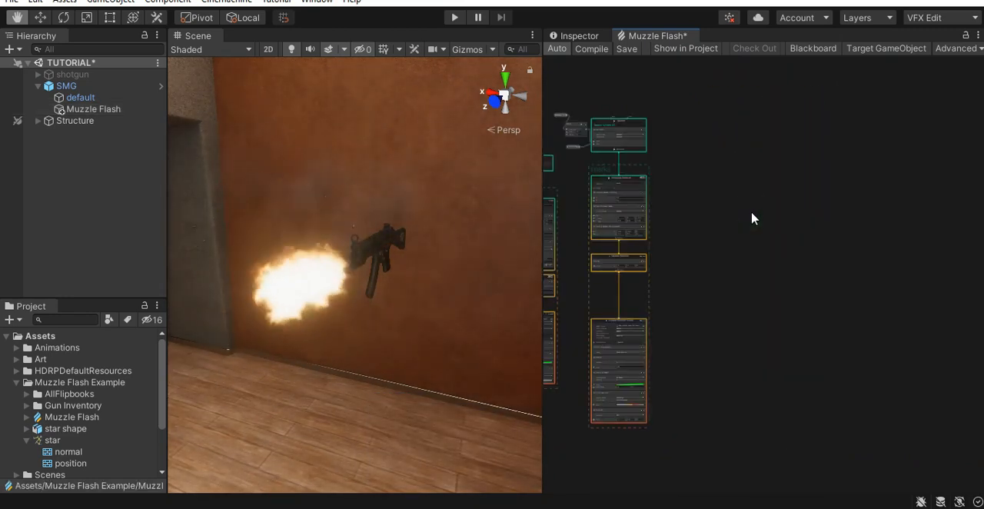
{"action": "key", "text": "ctrl+v"}
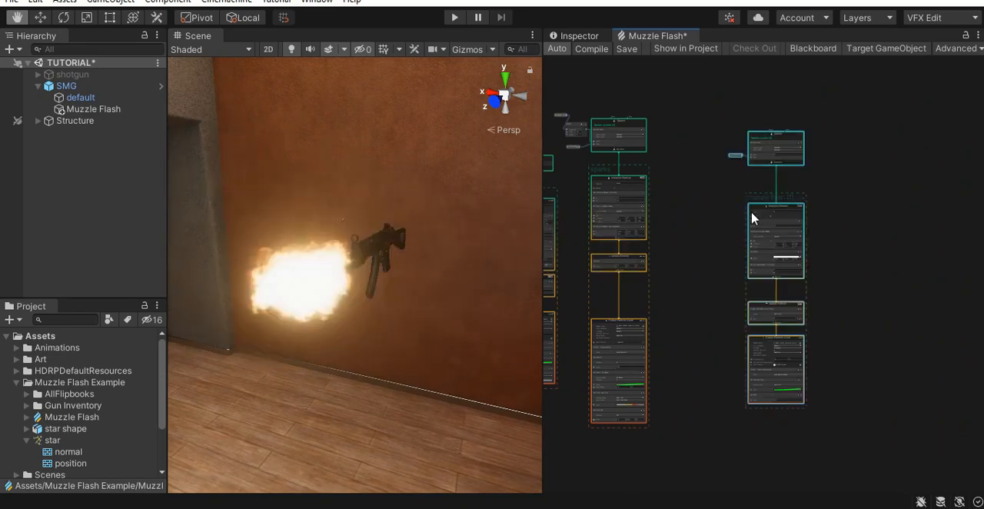
- Replace the copied Initialize Particle's Set Position (Shape: AABox) block with a Set Position from Map block
{"action": "scroll", "coordinate": [750, 215], "scroll_direction": "up", "scroll_amount": 5}
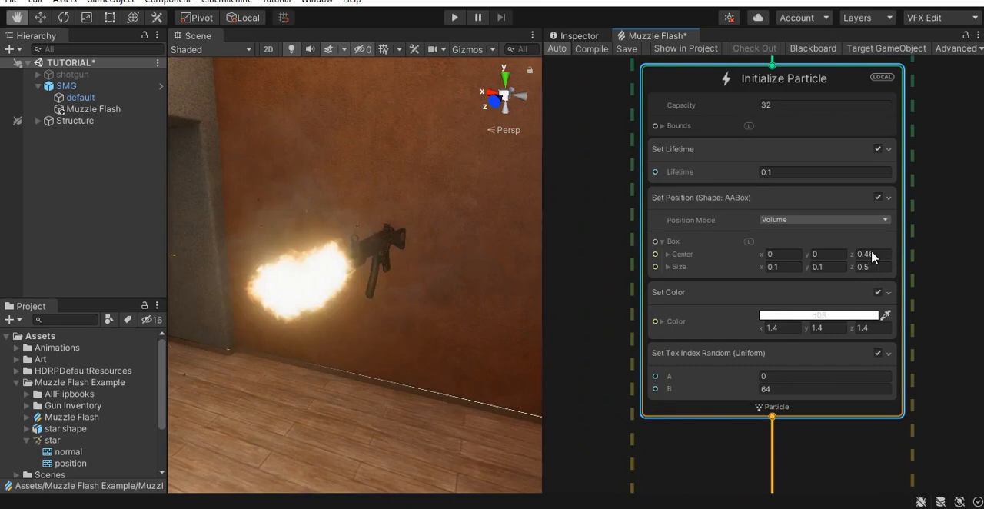
{"action": "left_click", "coordinate": [701, 201]}
{"action": "scroll", "coordinate": [700, 206], "scroll_direction": "up", "scroll_amount": 1}
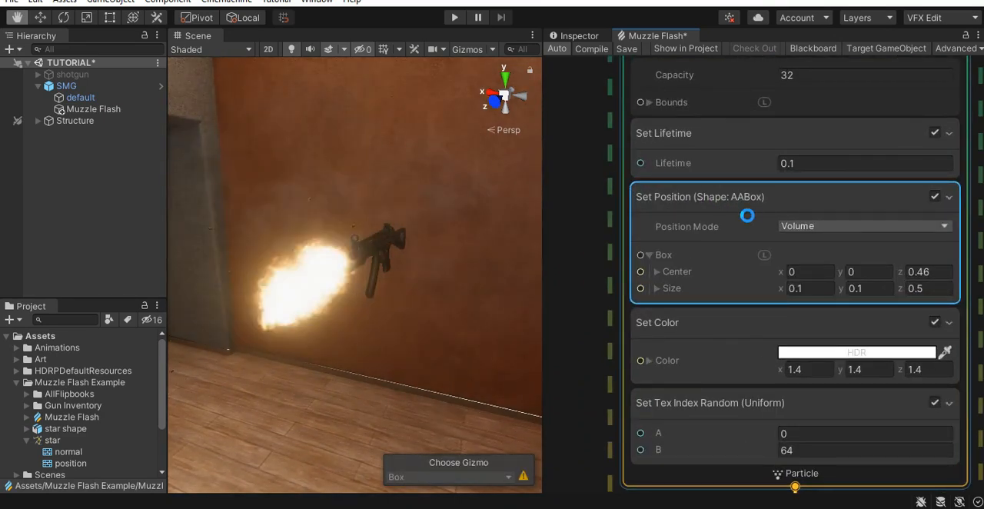
{"action": "key", "text": "space"}
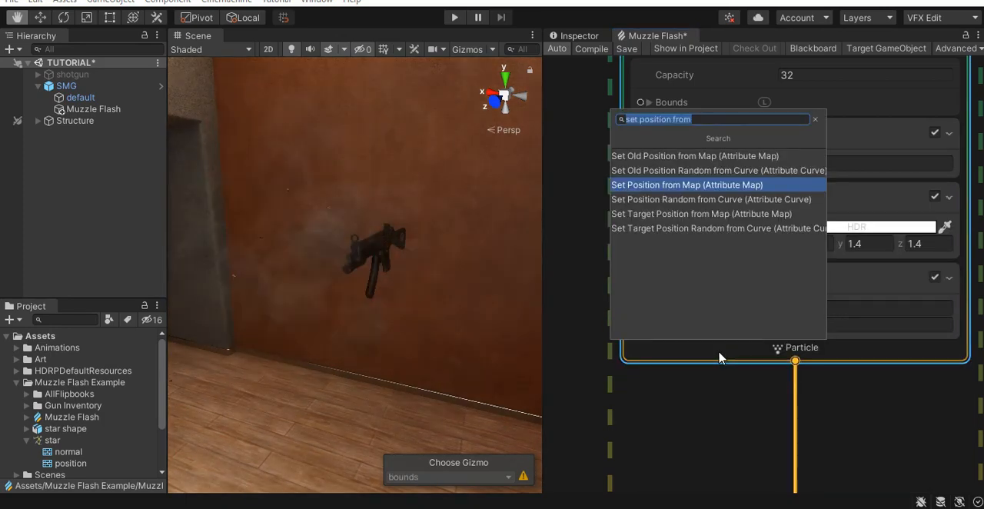
{"action": "key", "text": "Return"}
- Assign the star point cache's position map as the Attribute Map of Set Position from Map, and collapse the star asset
{"action": "scroll", "coordinate": [777, 399], "scroll_direction": "down", "scroll_amount": 2}
{"action": "middle_click_drag", "start_coordinate": [777, 399], "coordinate": [777, 263]}
{"action": "scroll", "coordinate": [941, 290], "scroll_direction": "up", "scroll_amount": 3}
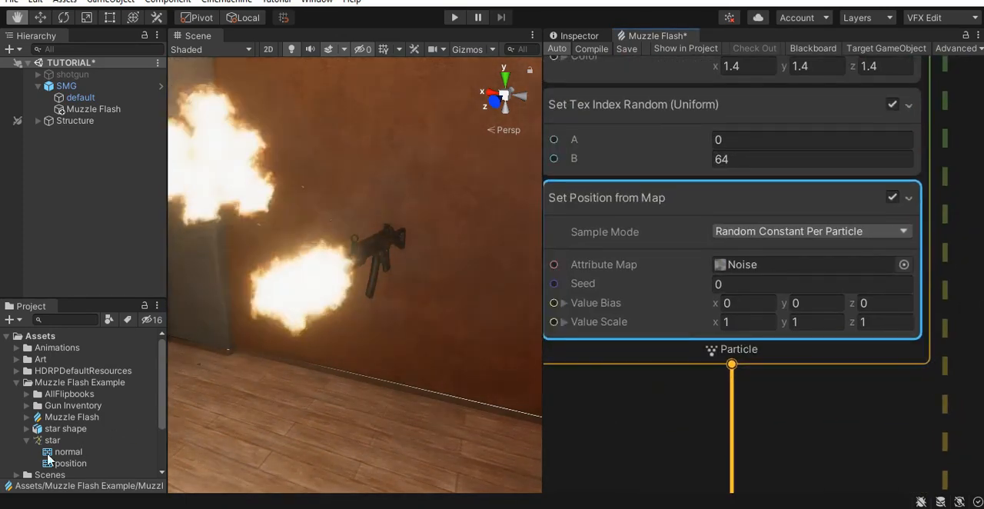
{"action": "left_click_drag", "start_coordinate": [70, 465], "coordinate": [773, 266]}
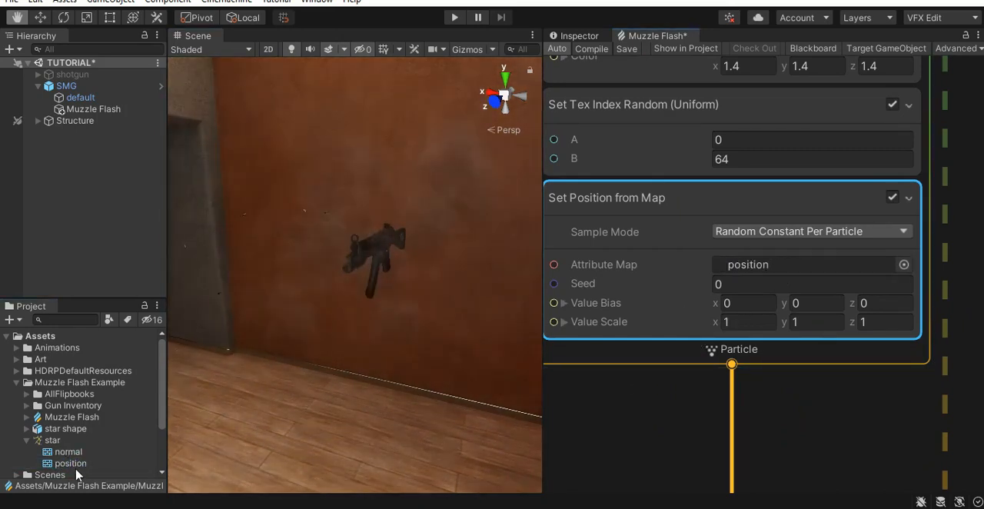
{"action": "left_click", "coordinate": [26, 440]}
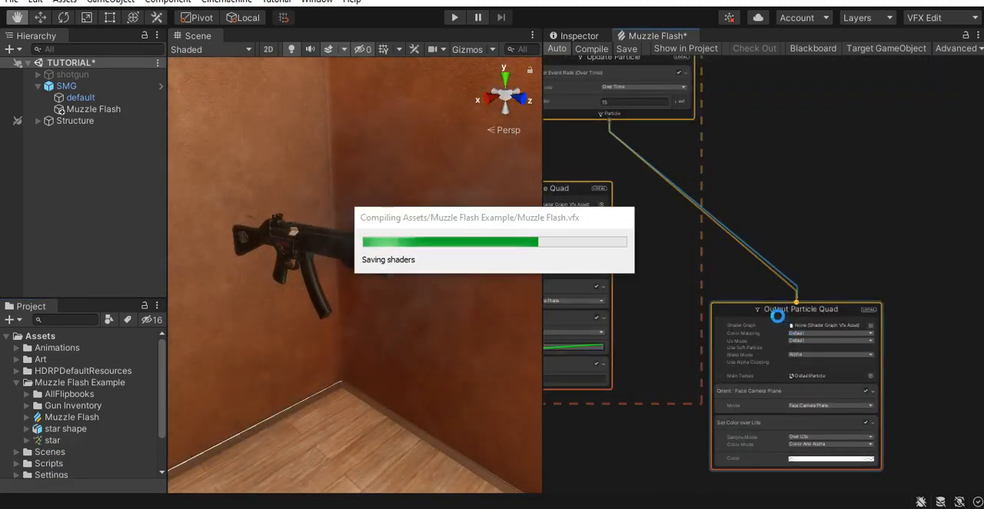
- Place the default Output Particle Quad inside the copied muzzle flash group and inspect its particles at the gun's muzzle
{"action": "left_click_drag", "start_coordinate": [774, 320], "coordinate": [754, 274]}
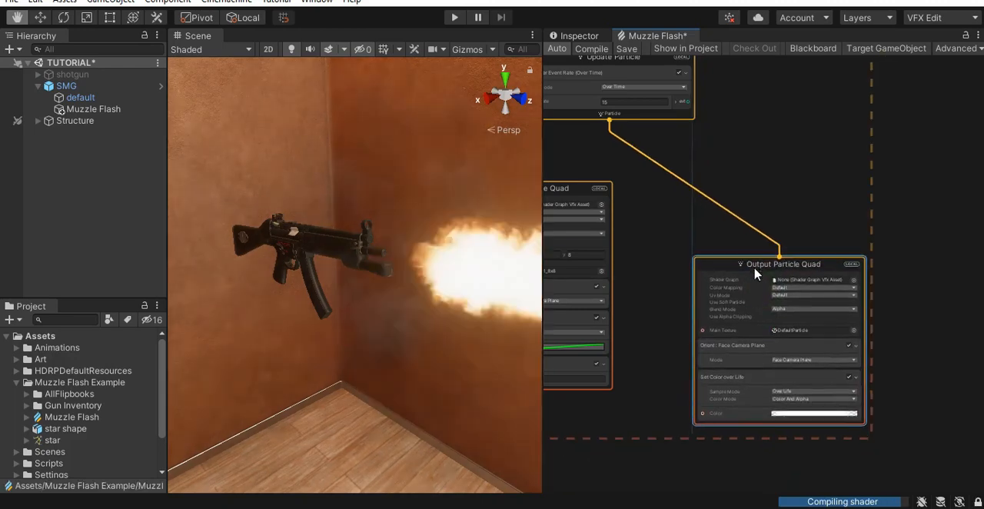
{"action": "scroll", "coordinate": [330, 279], "scroll_direction": "up", "scroll_amount": 5}
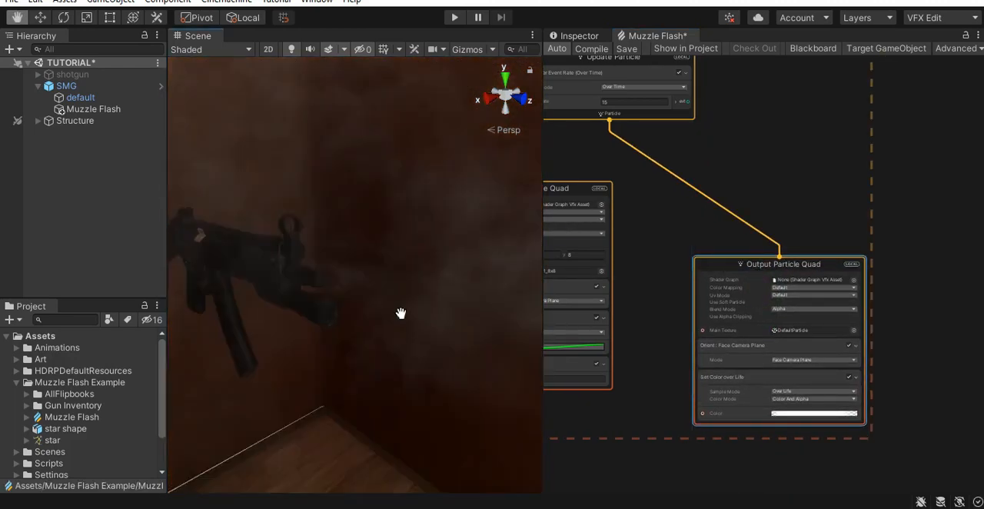
{"action": "middle_click_drag", "start_coordinate": [400, 313], "coordinate": [433, 330]}
{"action": "right_click_drag", "start_coordinate": [455, 345], "coordinate": [441, 358]}
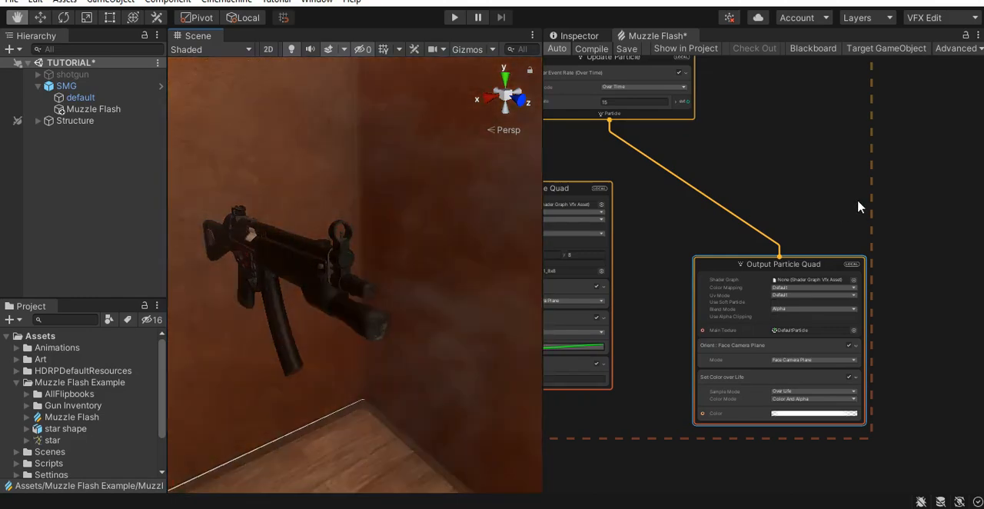
- Set the Value Scale of Set Position from Map to 6.97 in X and 7.51 in Y
{"action": "middle_click_drag", "start_coordinate": [868, 198], "coordinate": [982, 448]}
{"action": "middle_click_drag", "start_coordinate": [891, 187], "coordinate": [928, 272]}
{"action": "scroll", "coordinate": [929, 276], "scroll_direction": "up", "scroll_amount": 3}
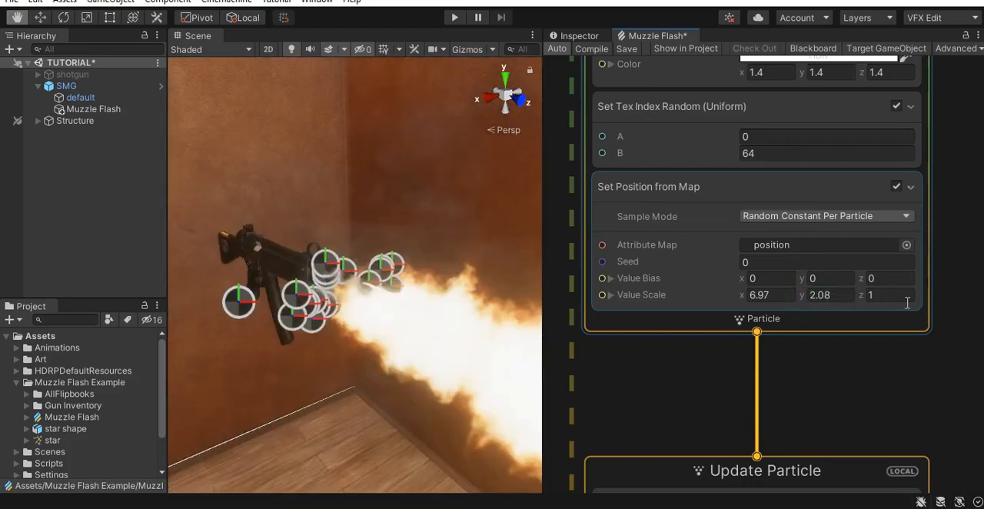
{"action": "left_click_drag", "start_coordinate": [907, 302], "coordinate": [945, 309]}
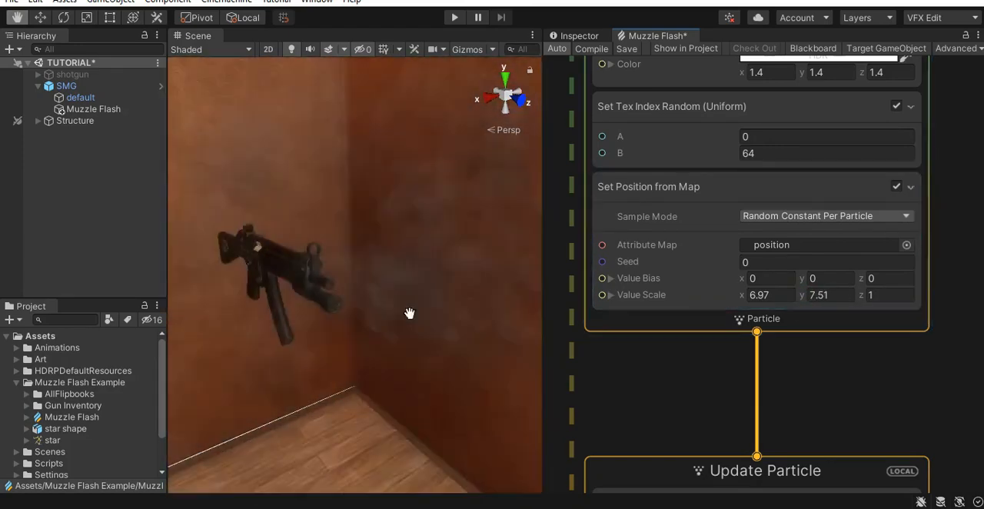
- Set the Periodic Burst count of the copied spawn system to 70 and check the particle spread around the muzzle
{"action": "middle_click_drag", "start_coordinate": [980, 187], "coordinate": [900, 495]}
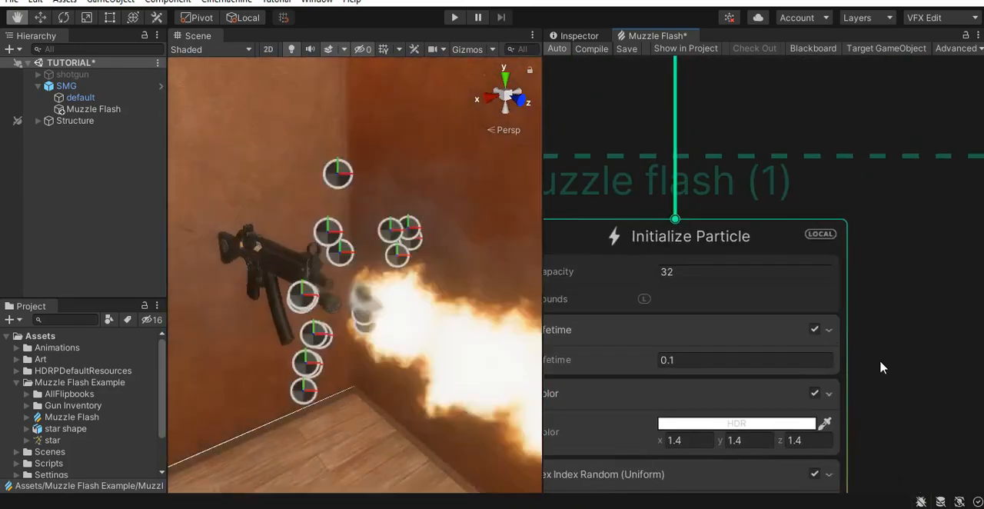
{"action": "middle_click_drag", "start_coordinate": [895, 284], "coordinate": [947, 482]}
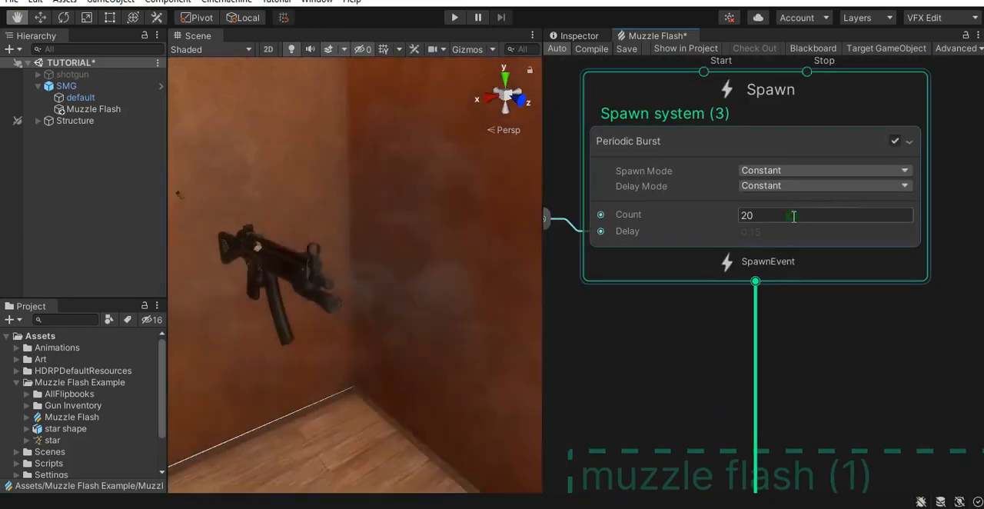
{"action": "left_click", "coordinate": [793, 216]}
{"action": "type", "text": "70"}
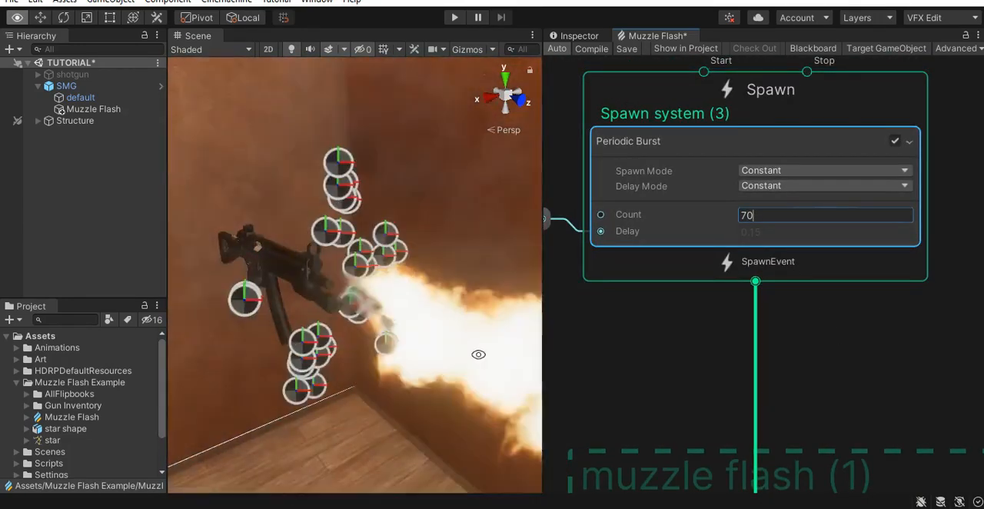
{"action": "left_click_drag", "start_coordinate": [478, 356], "coordinate": [403, 373], "text": "alt"}
{"action": "left_click_drag", "start_coordinate": [392, 319], "coordinate": [414, 272], "text": "alt"}
{"action": "scroll", "coordinate": [656, 334], "scroll_direction": "down", "scroll_amount": 3}
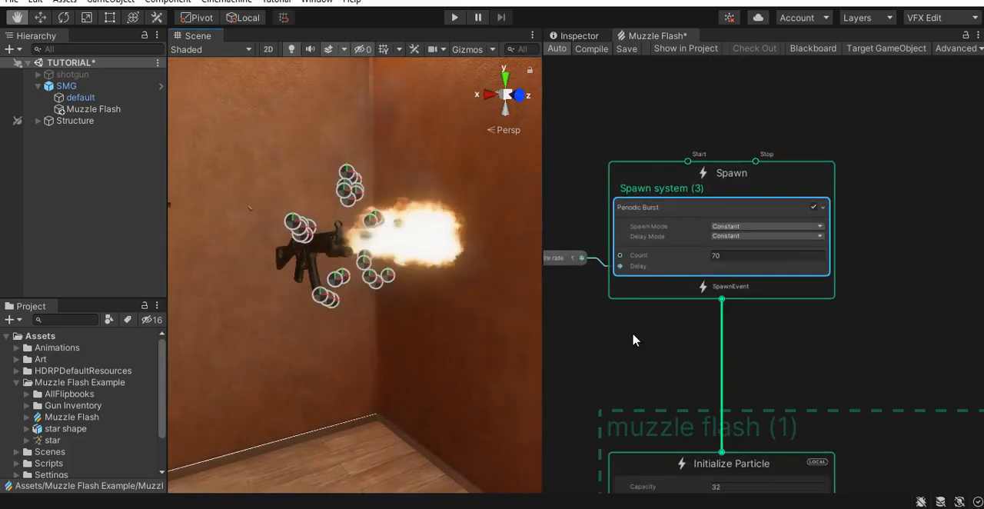
- Set the Value Scale of Set Position from Map to X 7, Y 7 and Z 15, checking the star shape around the muzzle
{"action": "middle_click_drag", "start_coordinate": [618, 319], "coordinate": [973, 367]}
{"action": "scroll", "coordinate": [631, 299], "scroll_direction": "down", "scroll_amount": 3}
{"action": "middle_click_drag", "start_coordinate": [638, 338], "coordinate": [947, 362]}
{"action": "middle_click_drag", "start_coordinate": [621, 230], "coordinate": [981, 146]}
{"action": "left_click", "coordinate": [808, 183]}
{"action": "middle_click_drag", "start_coordinate": [808, 183], "coordinate": [748, 183]}
{"action": "right_click_drag", "start_coordinate": [384, 286], "coordinate": [358, 314]}
{"action": "middle_click_drag", "start_coordinate": [383, 280], "coordinate": [364, 290]}
{"action": "right_click_drag", "start_coordinate": [417, 285], "coordinate": [382, 276]}
{"action": "right_click_drag", "start_coordinate": [382, 277], "coordinate": [381, 279]}
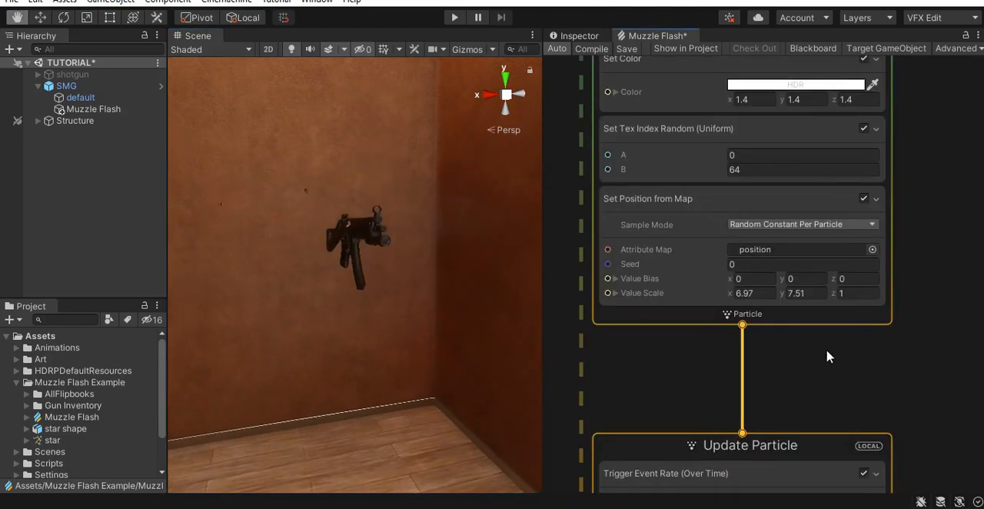
{"action": "scroll", "coordinate": [807, 353], "scroll_direction": "up", "scroll_amount": 3}
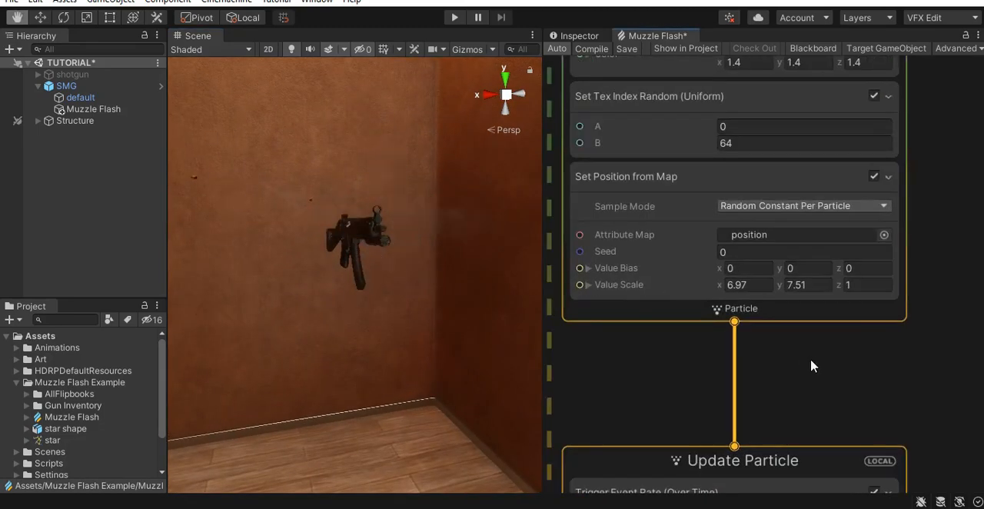
{"action": "left_click", "coordinate": [733, 258]}
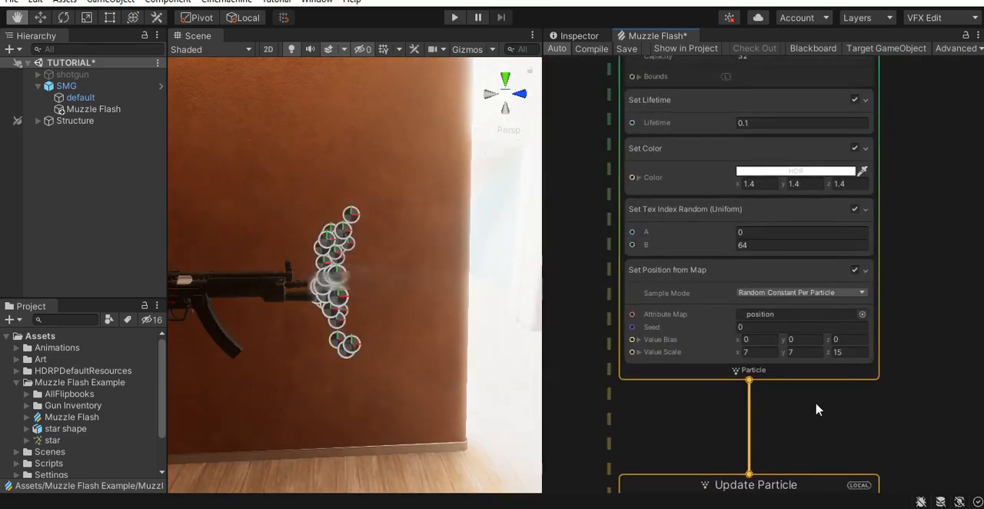
- Select the Set Tex Index Random block in the copied Initialize Particle context and save the graph
{"action": "middle_click_drag", "start_coordinate": [748, 384], "coordinate": [784, 303]}
{"action": "scroll", "coordinate": [677, 319], "scroll_direction": "up", "scroll_amount": 3}
{"action": "left_click", "coordinate": [657, 301]}
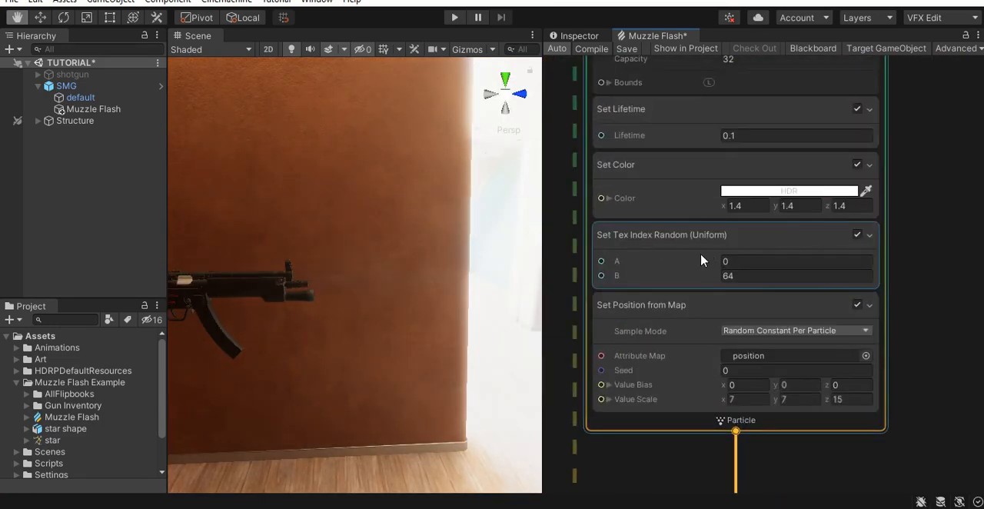
{"action": "left_click", "coordinate": [658, 249]}
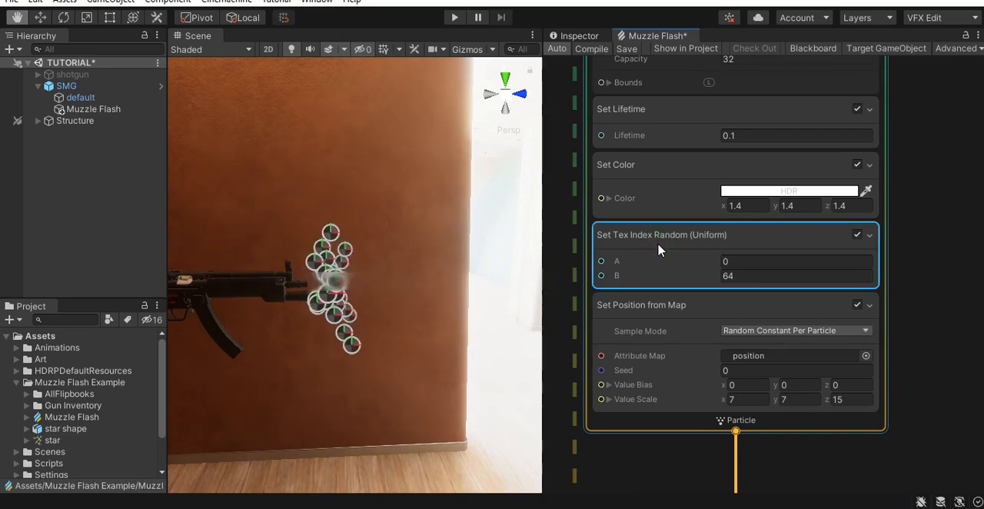
{"action": "key", "text": "ctrl+s"}
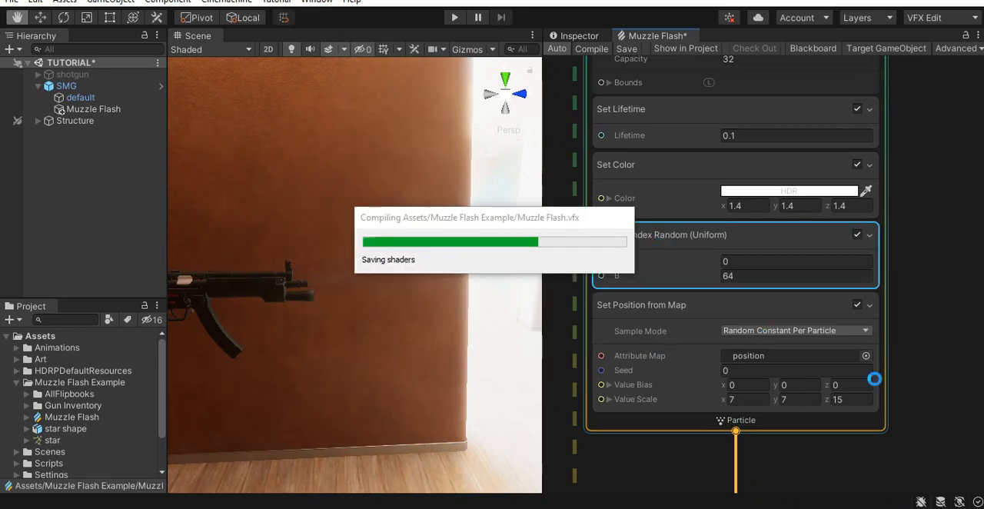
- Connect the copied Update Particle context to the fireball Output Particle Quad and check the star-shaped flash
{"action": "scroll", "coordinate": [859, 458], "scroll_direction": "down", "scroll_amount": 2}
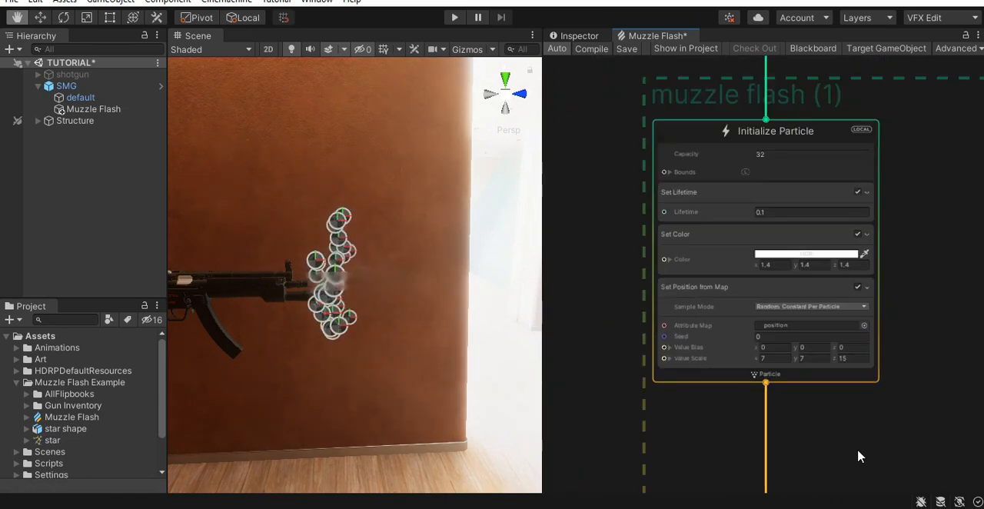
{"action": "middle_click_drag", "start_coordinate": [858, 457], "coordinate": [882, 46]}
{"action": "scroll", "coordinate": [922, 222], "scroll_direction": "down", "scroll_amount": 1}
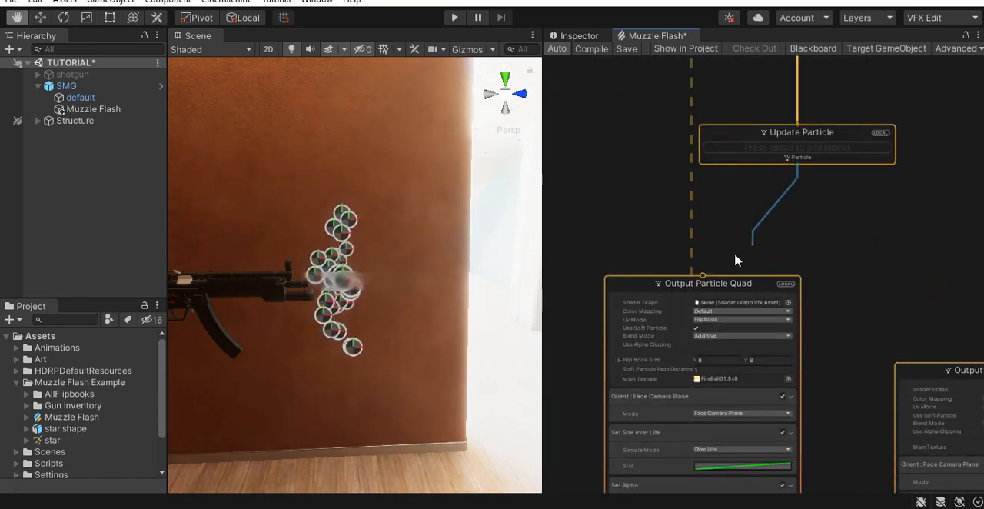
{"action": "left_click_drag", "start_coordinate": [701, 274], "coordinate": [702, 278]}
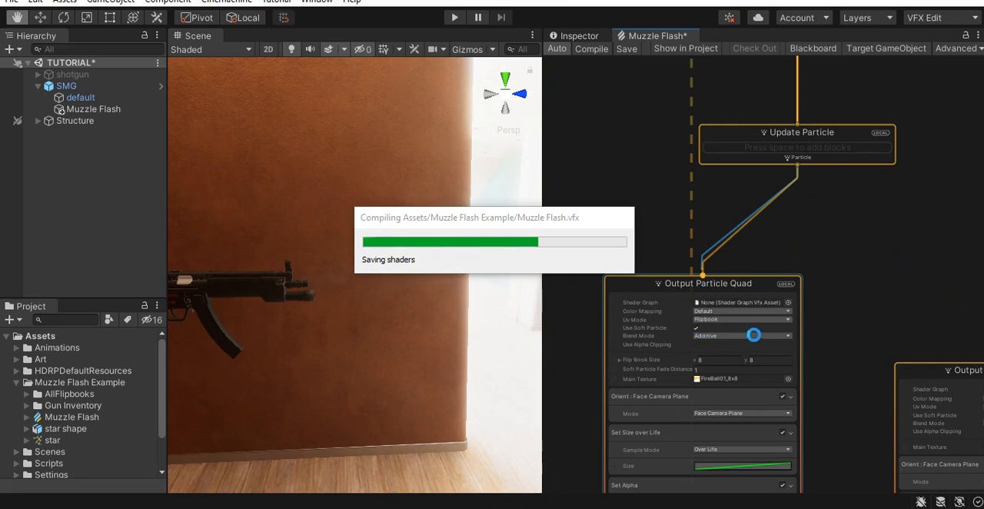
{"action": "left_click_drag", "start_coordinate": [364, 334], "coordinate": [386, 320], "text": "alt"}
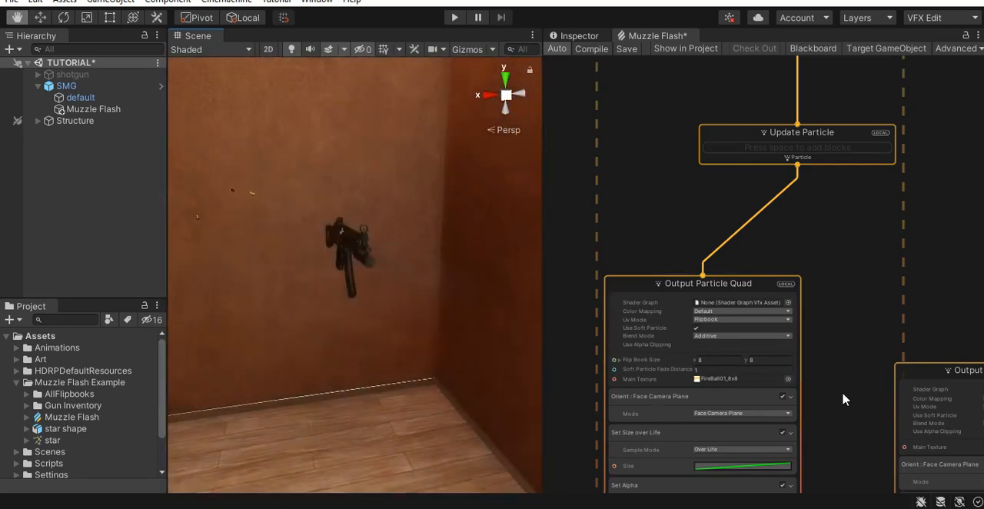
- Remove the Set Size over Life block from the fireball Output Particle Quad
{"action": "middle_click_drag", "start_coordinate": [842, 399], "coordinate": [906, 146]}
{"action": "scroll", "coordinate": [821, 223], "scroll_direction": "up", "scroll_amount": 3}
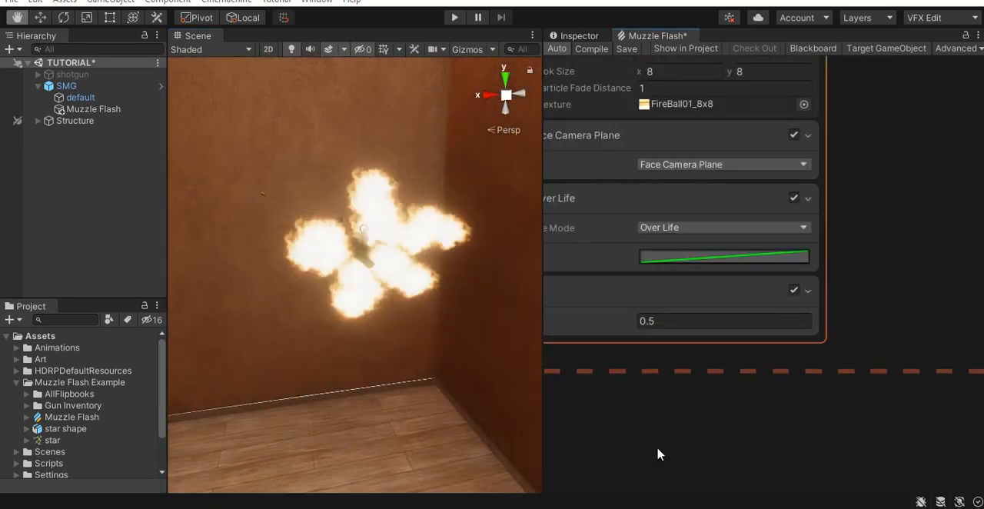
{"action": "left_click", "coordinate": [660, 244]}
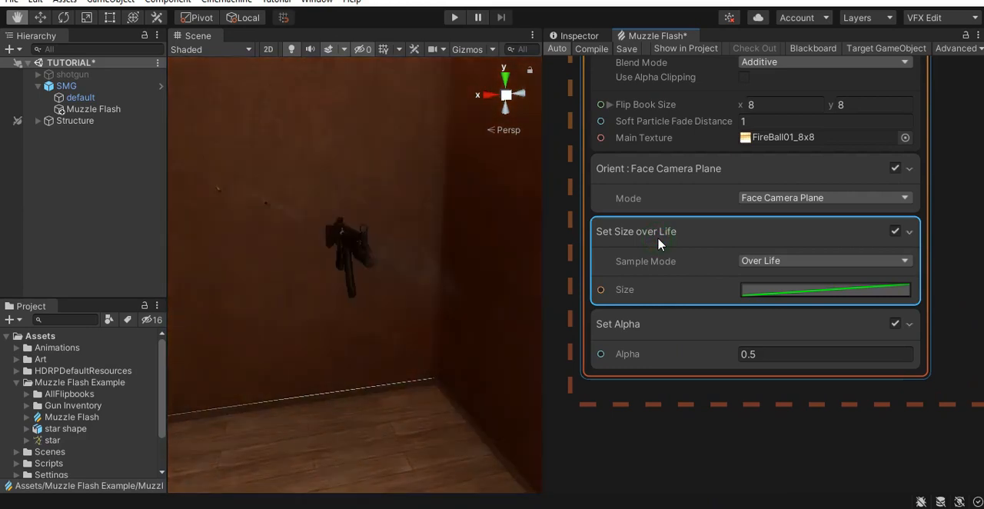
{"action": "key", "text": "Delete"}
- Add a Set Size block to the fireball Output Particle Quad with a size of 0.2
{"action": "key", "text": "space"}
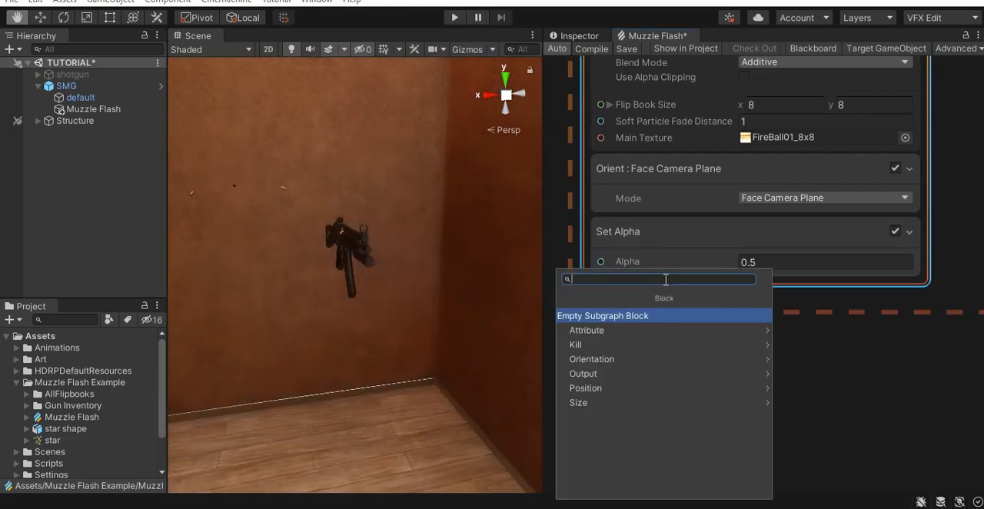
{"action": "type", "text": "set size"}
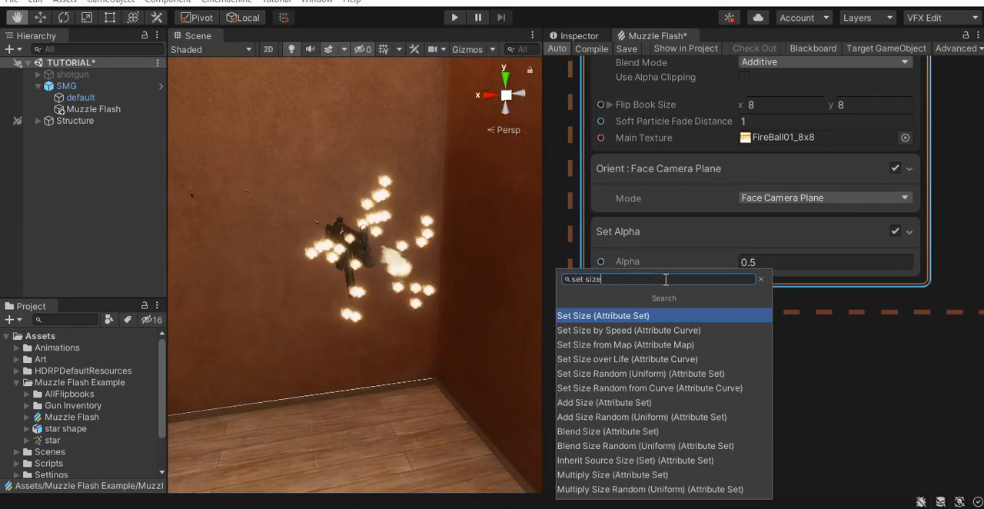
{"action": "key", "text": "Return"}
{"action": "left_click", "coordinate": [780, 329]}
{"action": "type", "text": "0.2"}
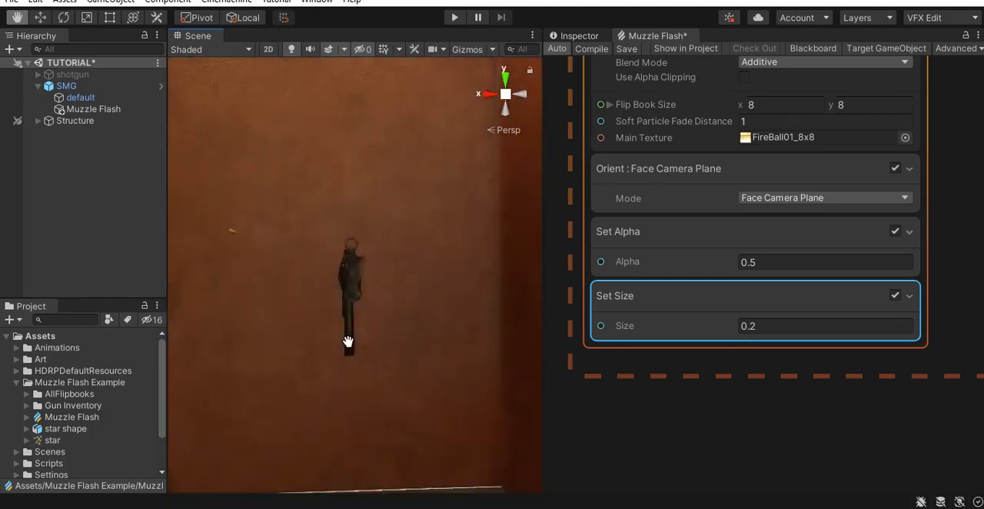
- Set the copied Initialize Particle capacity to 1000 and its Periodic Burst count to 75
{"action": "left_click", "coordinate": [780, 371]}
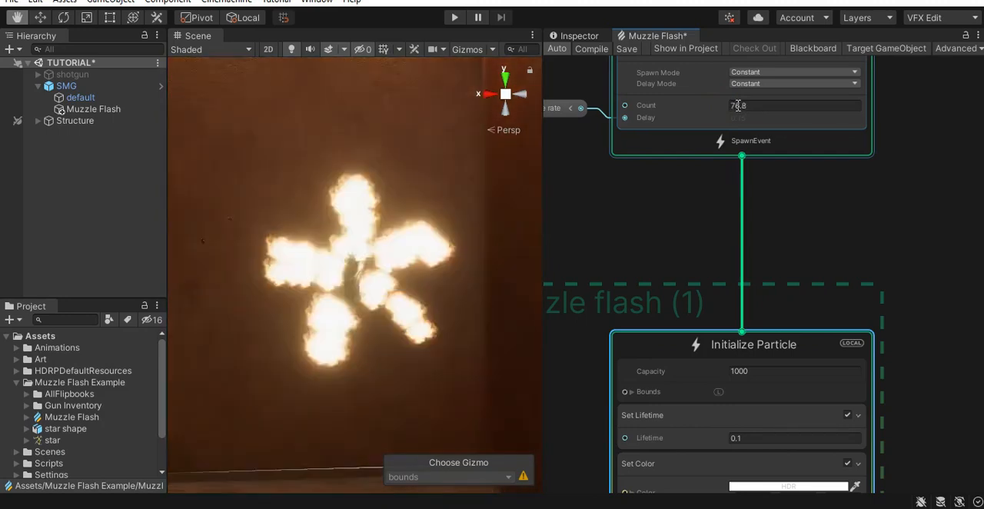
{"action": "left_click_drag", "start_coordinate": [738, 106], "coordinate": [746, 105]}
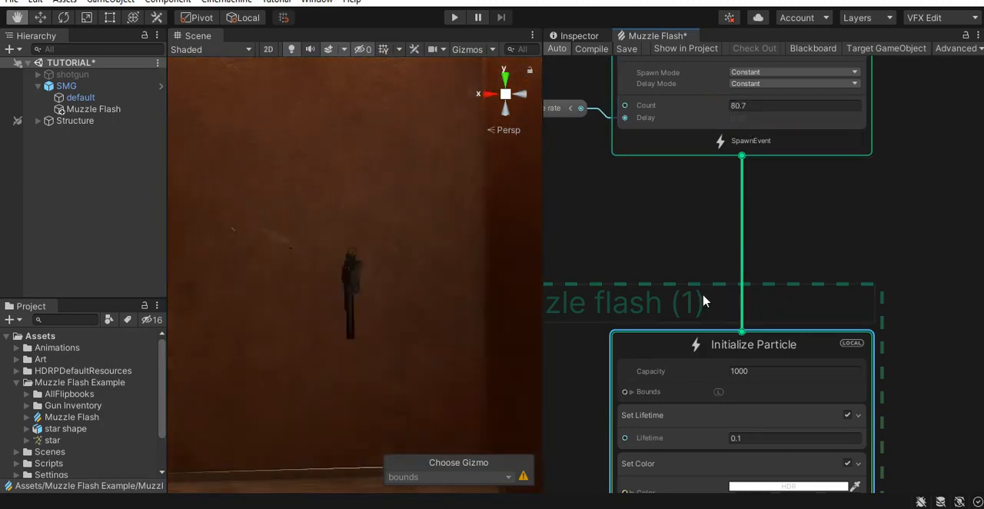
{"action": "right_click", "coordinate": [702, 296]}
{"action": "left_click", "coordinate": [752, 107]}
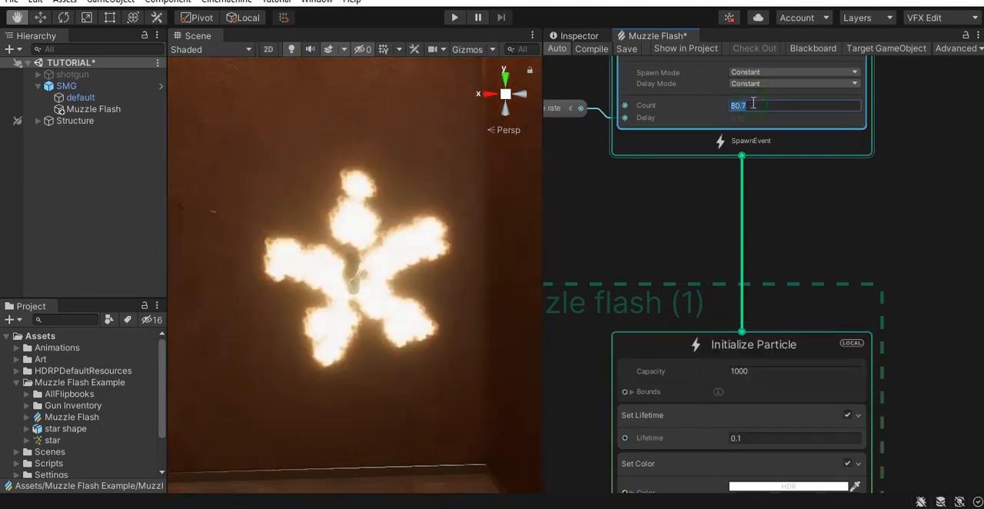
{"action": "type", "text": "75"}
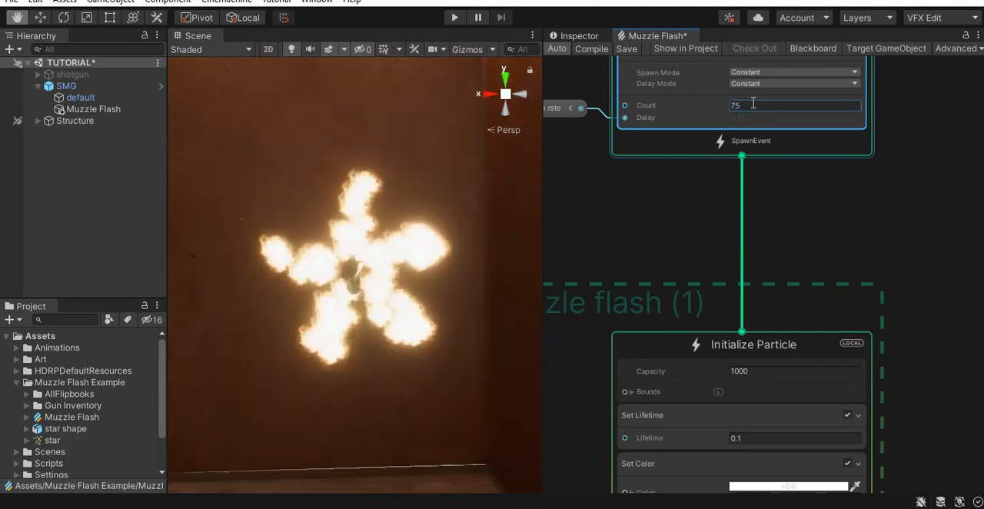
{"action": "right_click_drag", "start_coordinate": [355, 295], "coordinate": [507, 385]}
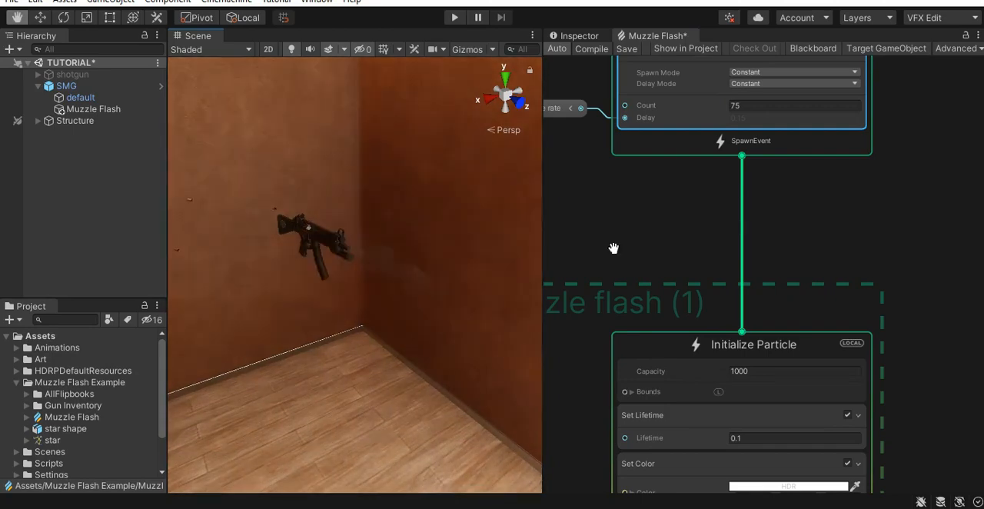
- Set the Value Scale of Set Position from Map to X 5.5, Y 5.5 and Z 10, checking the flash from several angles
{"action": "scroll", "coordinate": [881, 300], "scroll_direction": "down", "scroll_amount": 5}
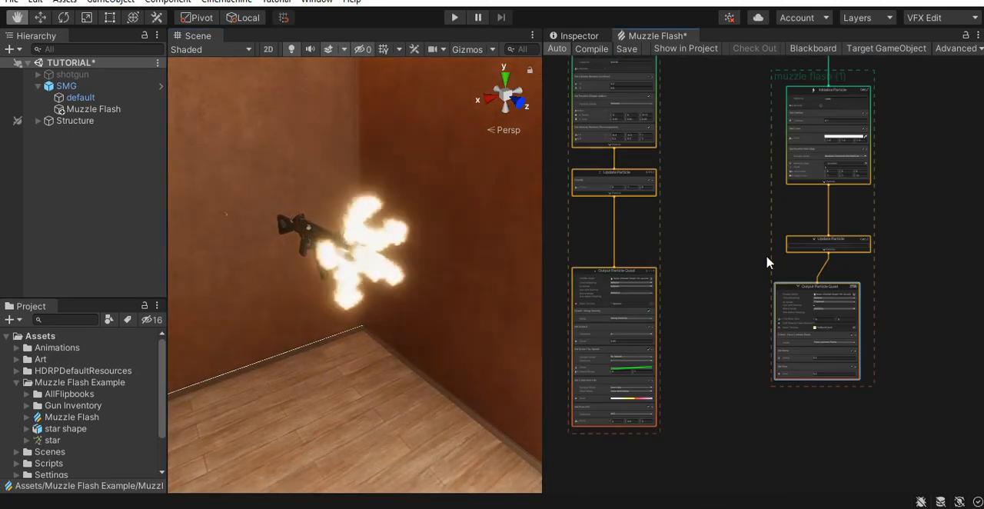
{"action": "scroll", "coordinate": [869, 274], "scroll_direction": "up", "scroll_amount": 6}
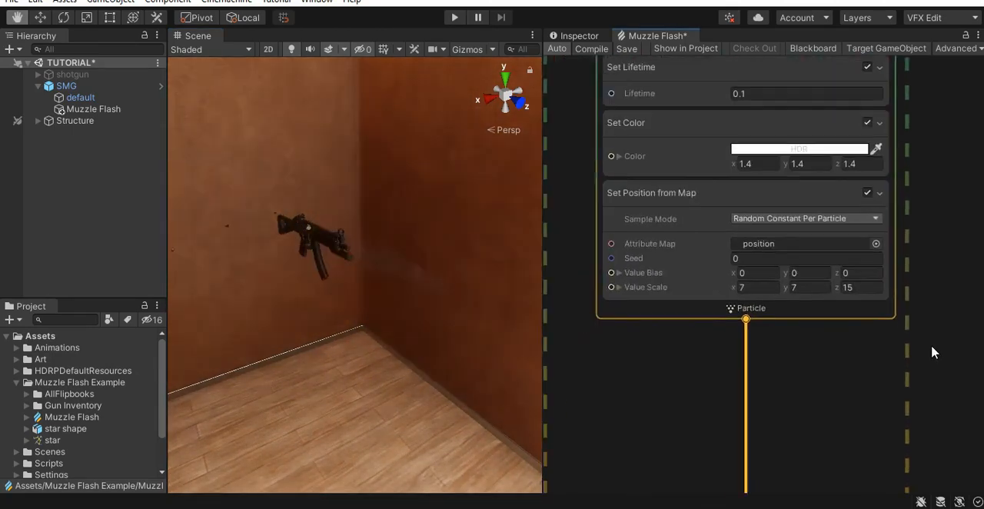
{"action": "scroll", "coordinate": [926, 344], "scroll_direction": "up", "scroll_amount": 2}
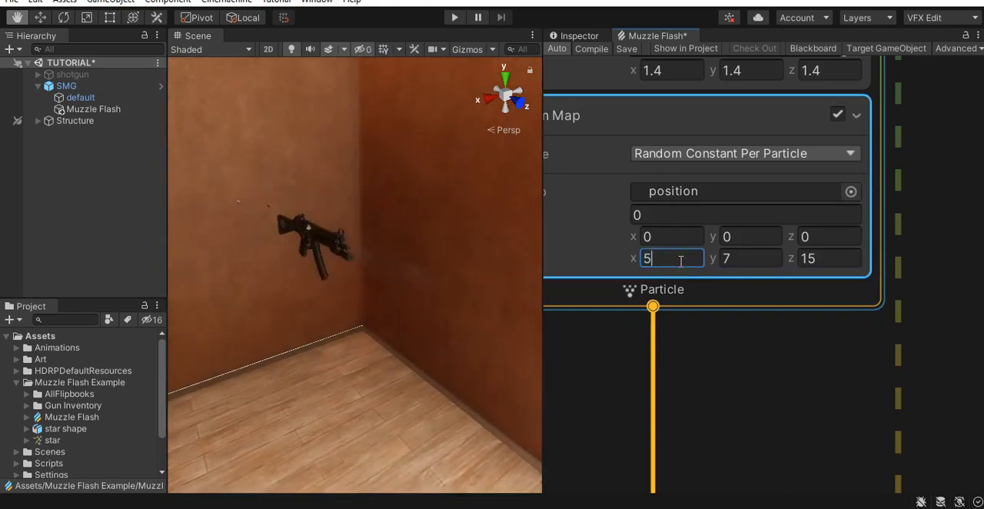
{"action": "right_click_drag", "start_coordinate": [310, 333], "coordinate": [395, 348]}
{"action": "middle_click_drag", "start_coordinate": [395, 348], "coordinate": [448, 316]}
{"action": "right_click_drag", "start_coordinate": [448, 316], "coordinate": [431, 262]}
{"action": "middle_click_drag", "start_coordinate": [449, 306], "coordinate": [339, 334]}
{"action": "right_click_drag", "start_coordinate": [339, 334], "coordinate": [210, 312]}
{"action": "middle_click_drag", "start_coordinate": [477, 377], "coordinate": [413, 385]}
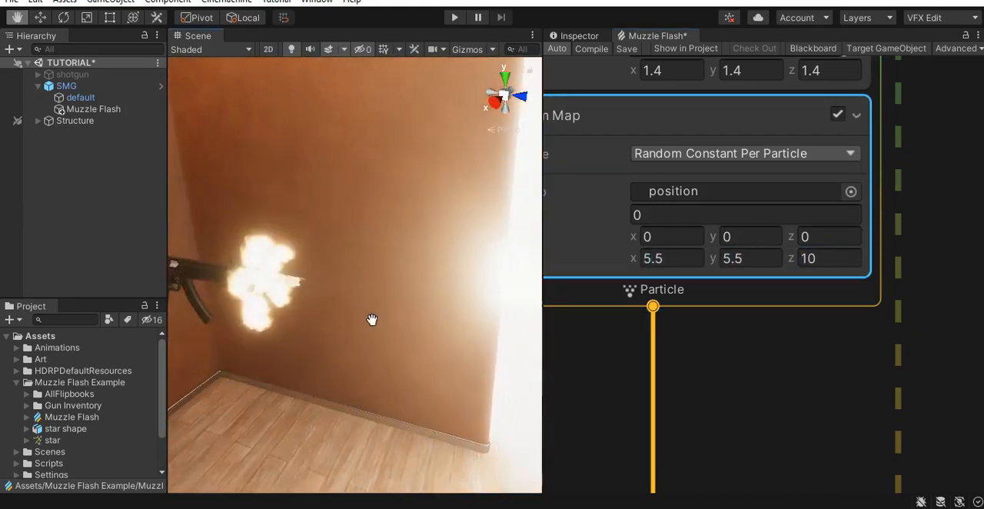
{"action": "right_click_drag", "start_coordinate": [413, 384], "coordinate": [355, 354]}
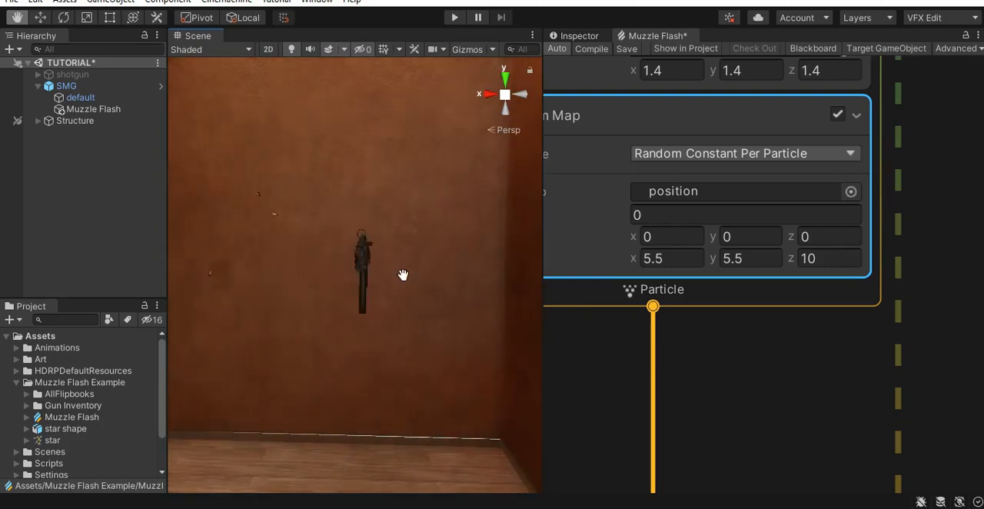
- Add an exposed bool property named "star shaped" and place it beside the star flash's spawn system
{"action": "scroll", "coordinate": [948, 364], "scroll_direction": "down", "scroll_amount": 2}
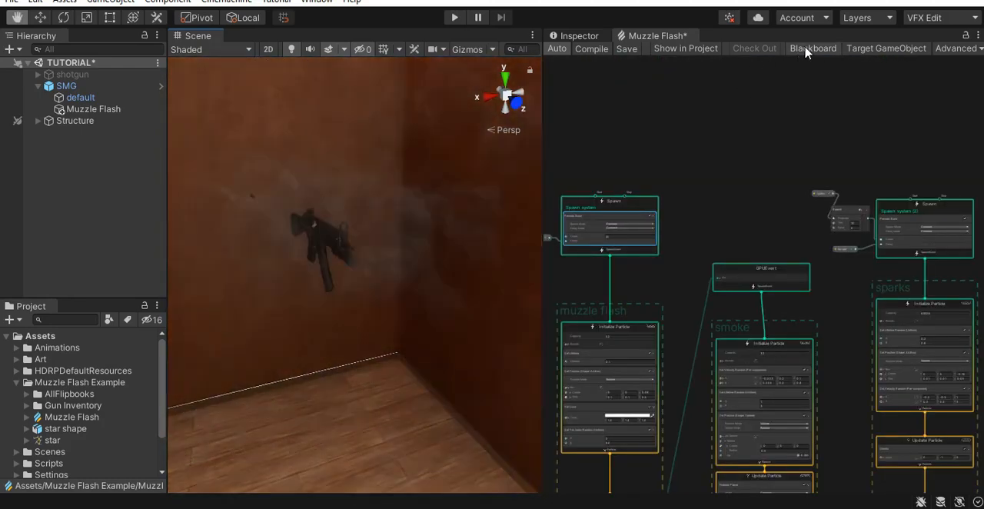
{"action": "left_click", "coordinate": [813, 48]}
{"action": "left_click", "coordinate": [671, 90]}
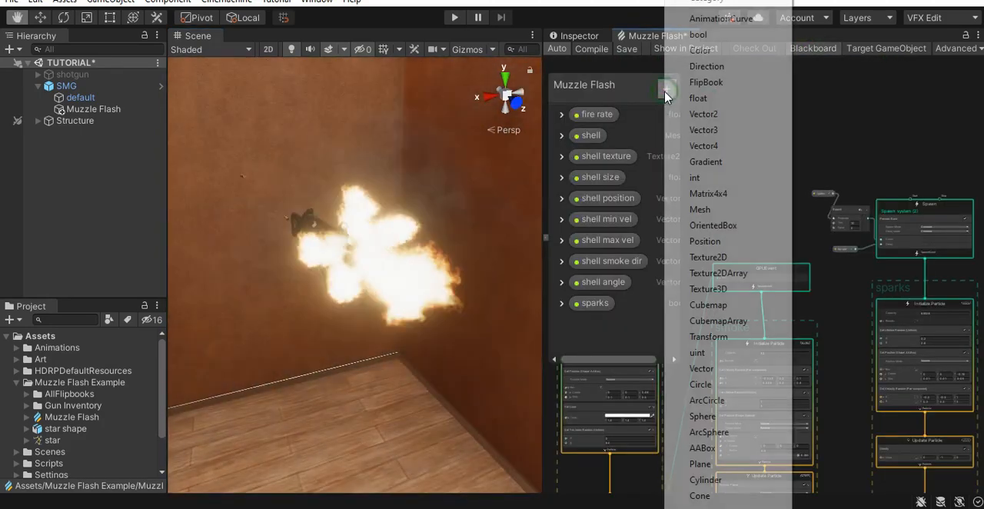
{"action": "left_click", "coordinate": [697, 35]}
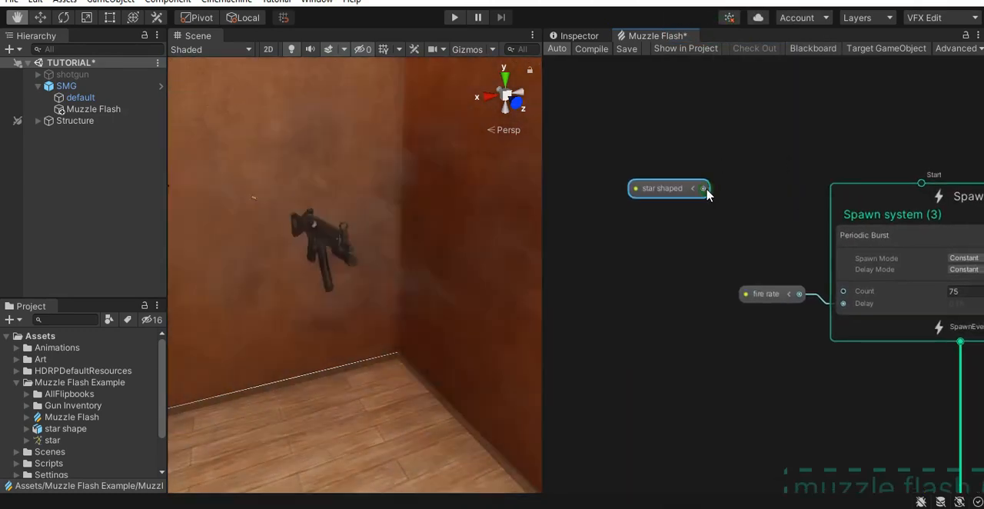
- Add a Branch driven by star shaped, set its True value to 70, and connect its output to the Periodic Burst's Count
{"action": "left_click_drag", "start_coordinate": [704, 189], "coordinate": [736, 238]}
{"action": "type", "text": "bra"}
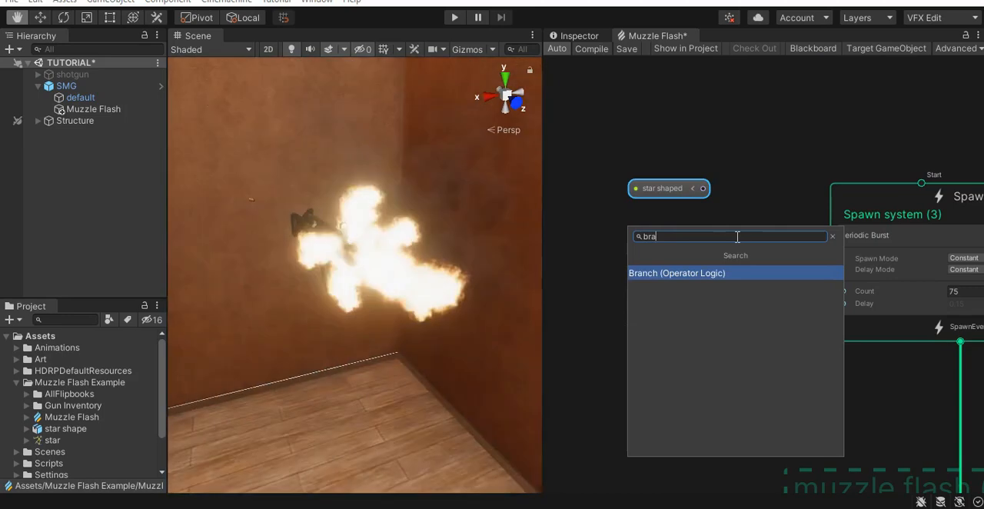
{"action": "key", "text": "Return"}
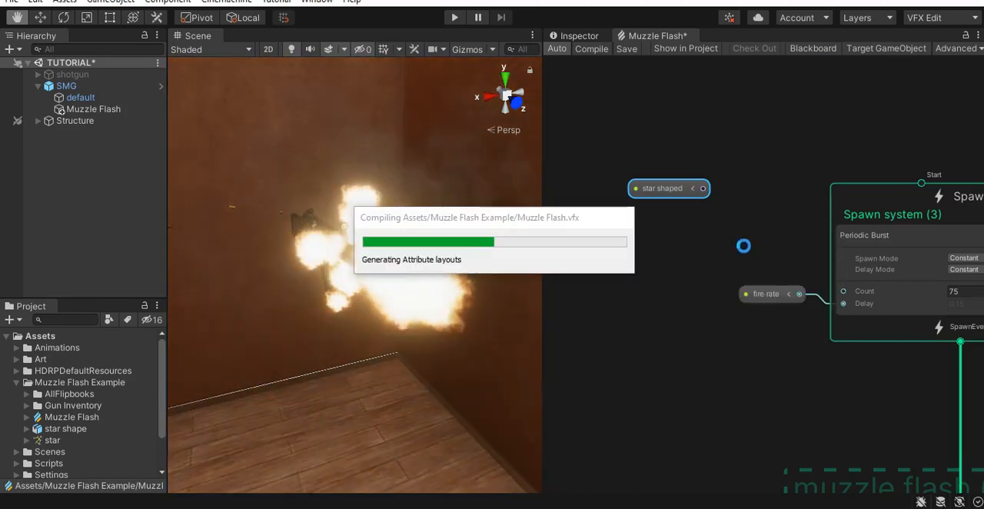
{"action": "scroll", "coordinate": [817, 265], "scroll_direction": "up", "scroll_amount": 2}
{"action": "left_click", "coordinate": [745, 265]}
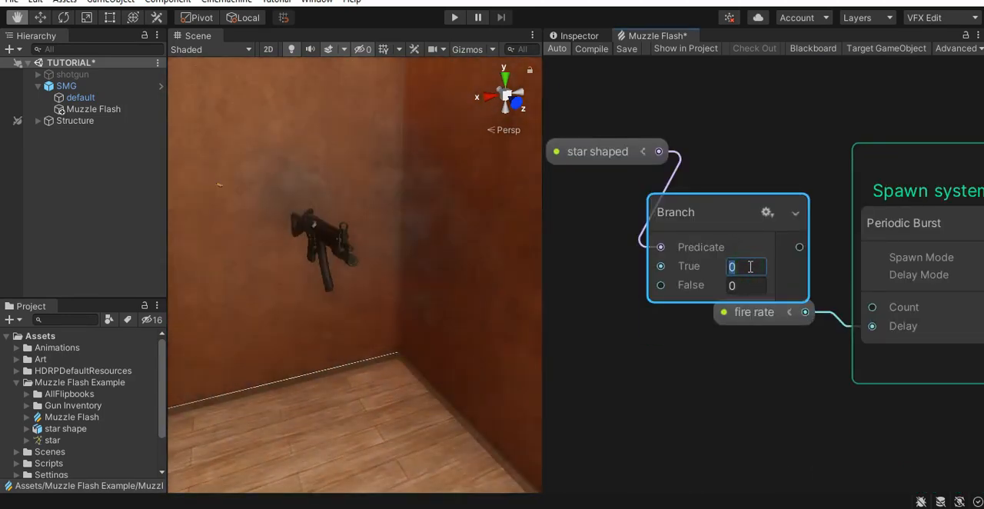
{"action": "type", "text": "70"}
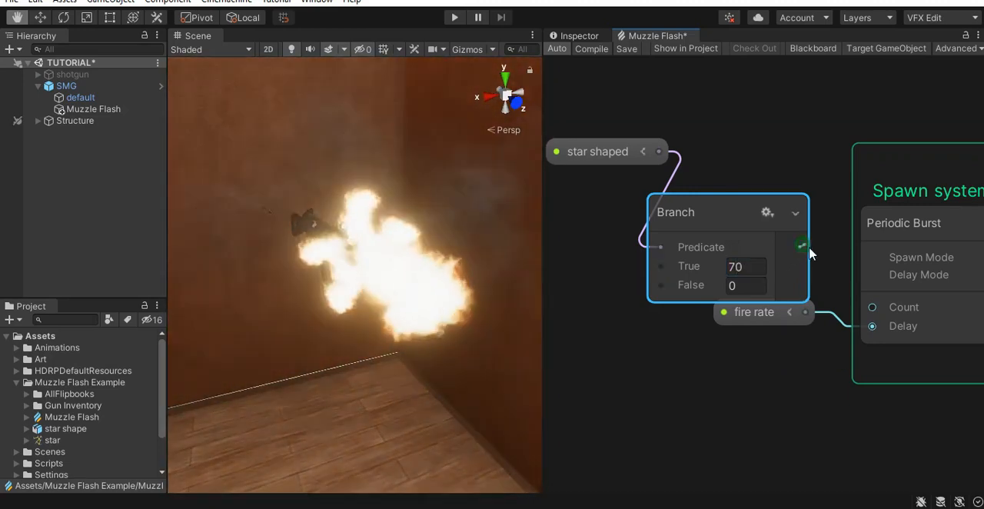
{"action": "left_click_drag", "start_coordinate": [799, 247], "coordinate": [871, 306]}
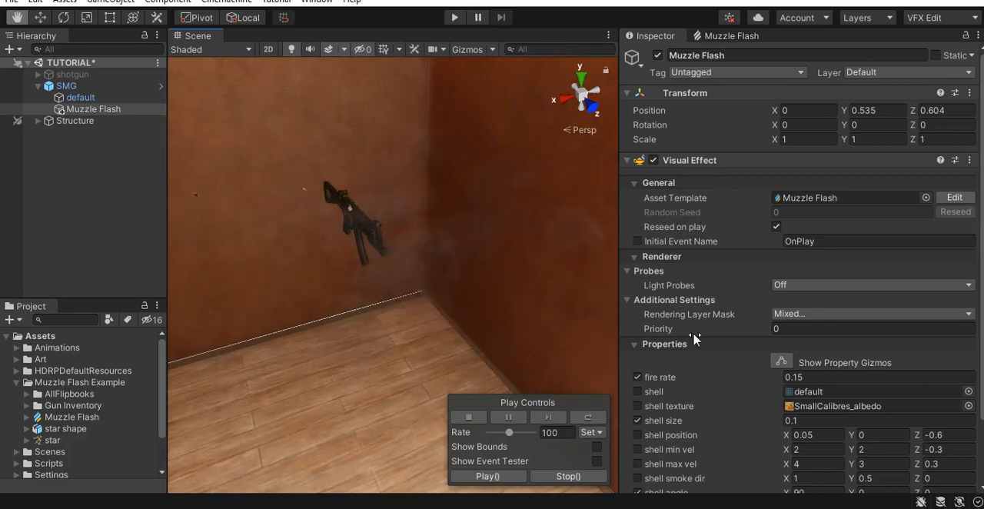
- Enable star shaped on the SMG's Muzzle Flash visual effect and maximize the Scene view
{"action": "scroll", "coordinate": [742, 344], "scroll_direction": "down", "scroll_amount": 3}
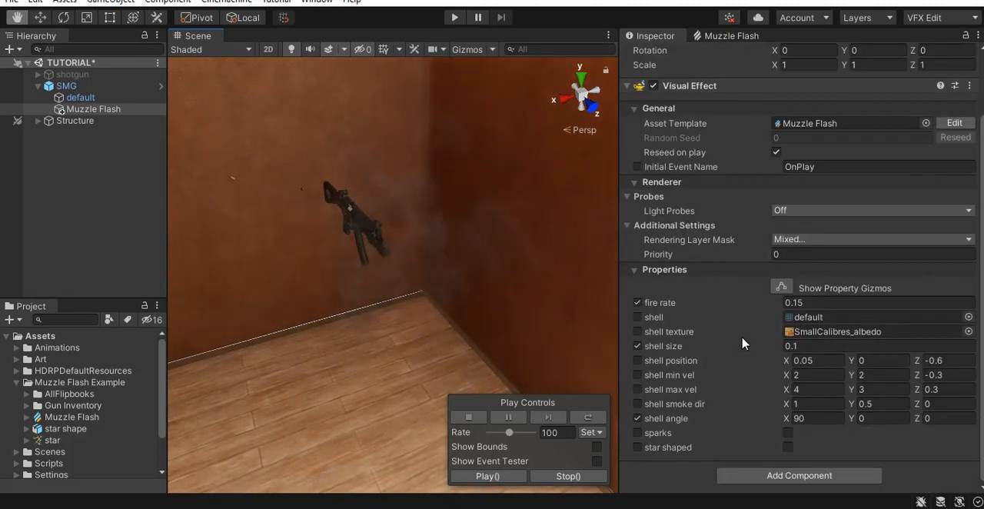
{"action": "left_click", "coordinate": [788, 447]}
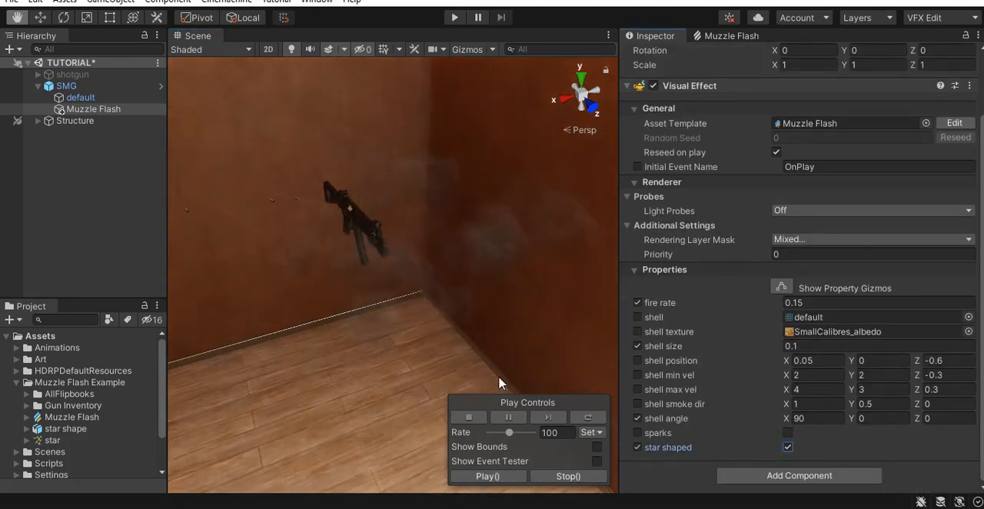
{"action": "key", "text": "shift+space"}
- Examine the star-shaped muzzle flash on the SMG from several angles and distances
{"action": "left_click_drag", "start_coordinate": [483, 339], "coordinate": [444, 306], "text": "alt"}
{"action": "middle_click_drag", "start_coordinate": [444, 307], "coordinate": [470, 313]}
{"action": "left_click_drag", "start_coordinate": [420, 279], "coordinate": [445, 300], "text": "alt"}
{"action": "right_click_drag", "start_coordinate": [446, 300], "coordinate": [521, 322], "text": "alt"}
{"action": "middle_click_drag", "start_coordinate": [507, 334], "coordinate": [538, 311]}
{"action": "left_click_drag", "start_coordinate": [402, 263], "coordinate": [522, 331], "text": "alt"}
{"action": "middle_click_drag", "start_coordinate": [440, 309], "coordinate": [468, 409]}
{"action": "scroll", "coordinate": [484, 332], "scroll_direction": "down", "scroll_amount": 3}
{"action": "right_click_drag", "start_coordinate": [560, 364], "coordinate": [157, 399]}
{"action": "middle_click_drag", "start_coordinate": [433, 387], "coordinate": [450, 374]}
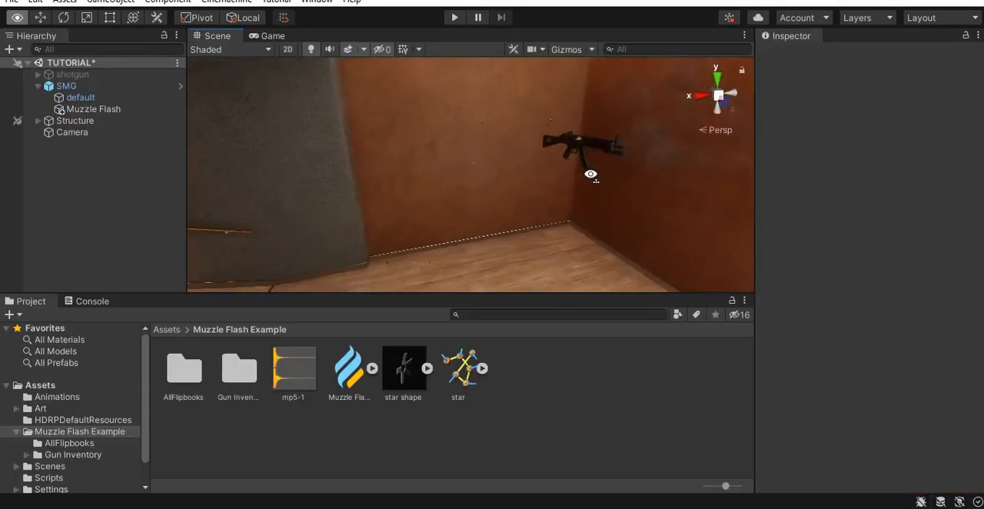
{"action": "key", "text": "w"}
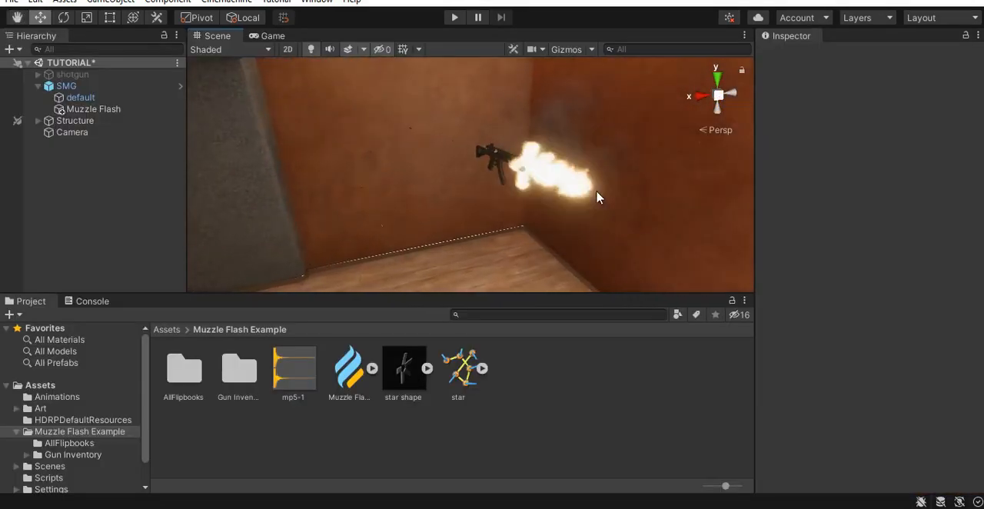
{"action": "middle_click_drag", "start_coordinate": [634, 172], "coordinate": [587, 198]}
{"action": "middle_click_drag", "start_coordinate": [502, 232], "coordinate": [539, 213]}
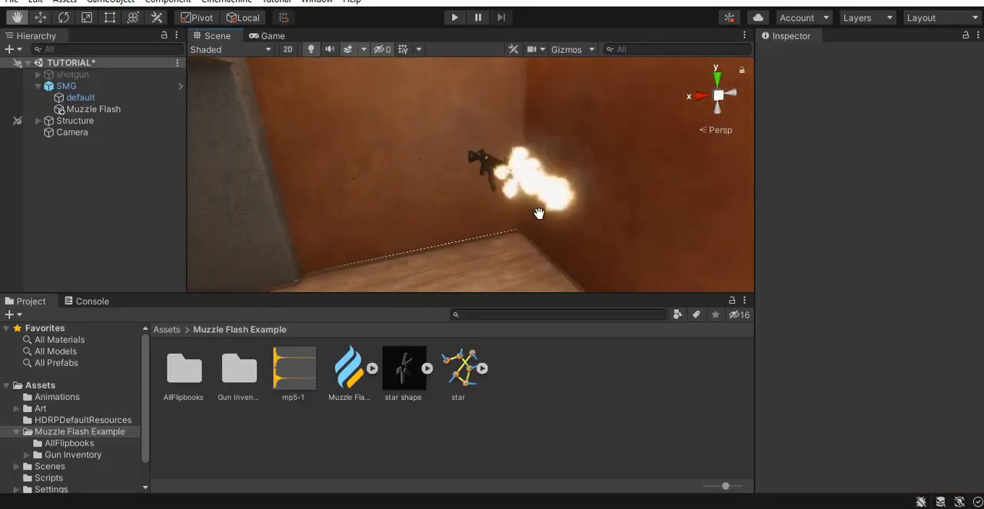
{"action": "right_click_drag", "start_coordinate": [505, 202], "coordinate": [563, 232]}
- Inspect the import settings of the mp5-1 audio clip
{"action": "left_click", "coordinate": [293, 372]}
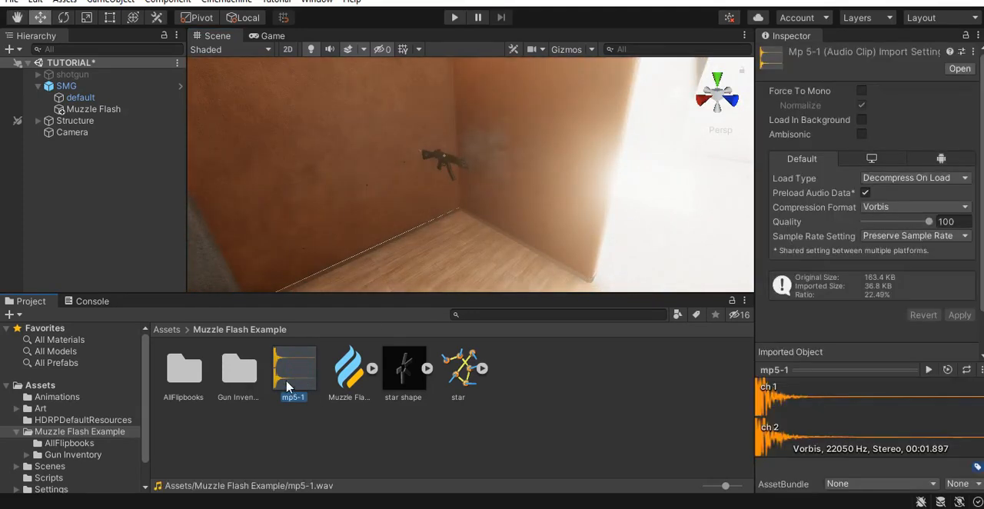
{"action": "left_click", "coordinate": [482, 441]}
- Create an empty child object under the SMG's Muzzle Flash and name it light
{"action": "left_click", "coordinate": [91, 109]}
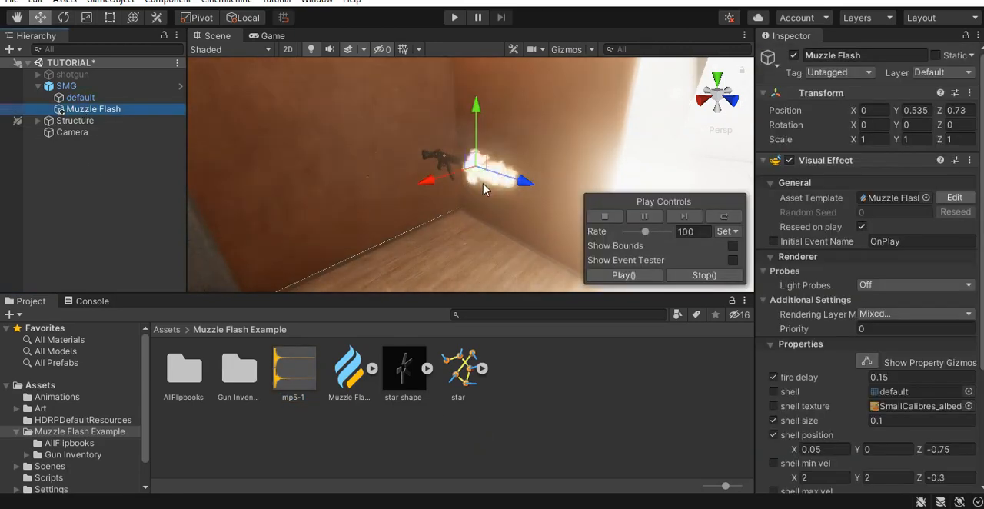
{"action": "right_click_drag", "start_coordinate": [500, 195], "coordinate": [435, 227]}
{"action": "middle_click_drag", "start_coordinate": [435, 227], "coordinate": [454, 202]}
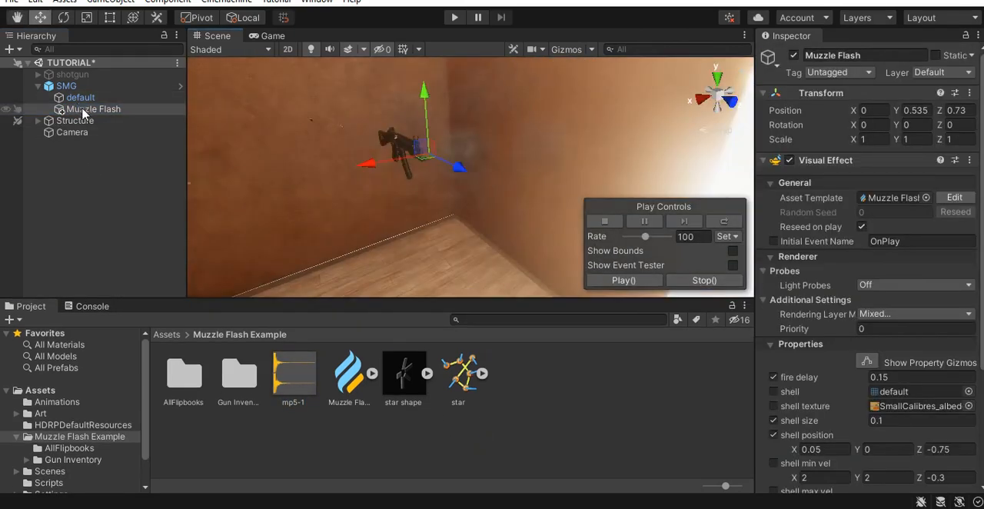
{"action": "right_click", "coordinate": [83, 109]}
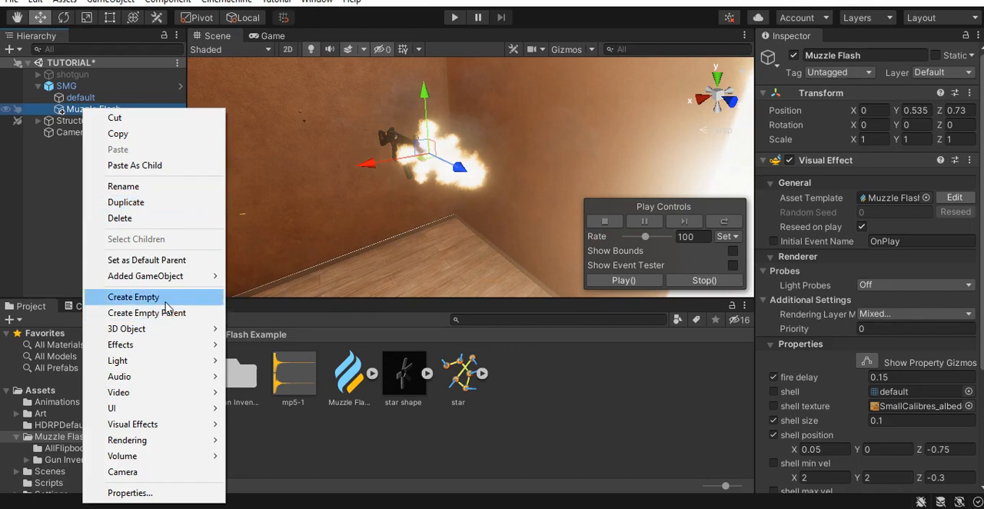
{"action": "left_click", "coordinate": [164, 301]}
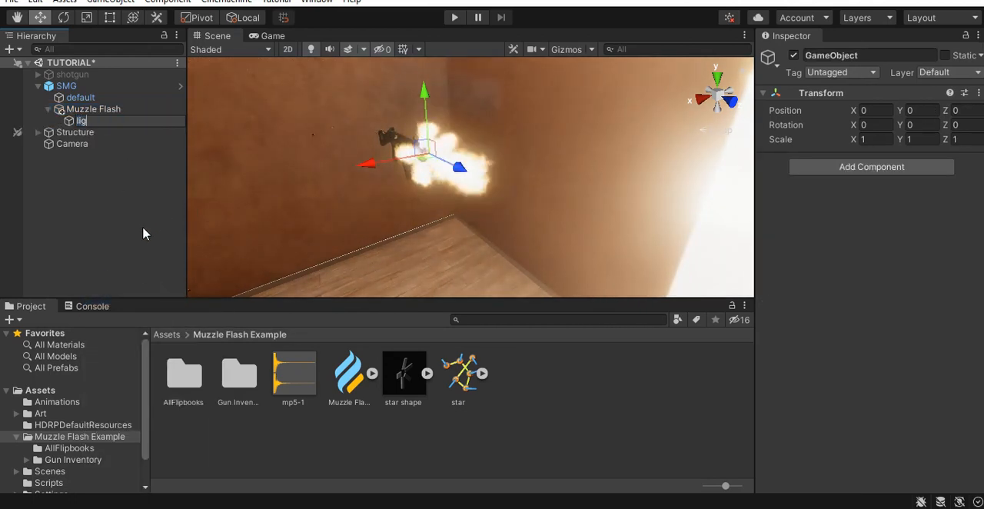
{"action": "type", "text": "light"}
{"action": "key", "text": "Return"}
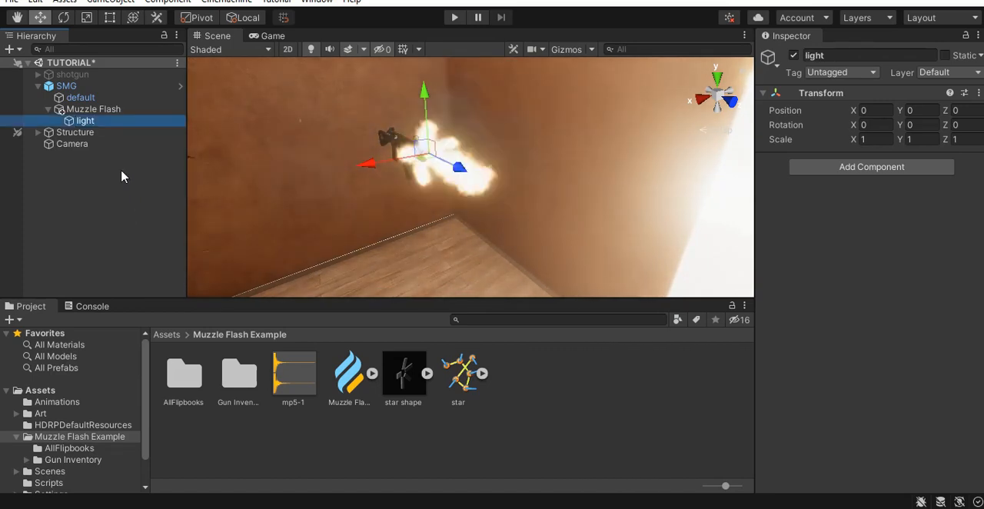
- Add a Point Light under light, shift it to about X -0.417, and duplicate it towards the opposite side of the muzzle
{"action": "right_click", "coordinate": [110, 122]}
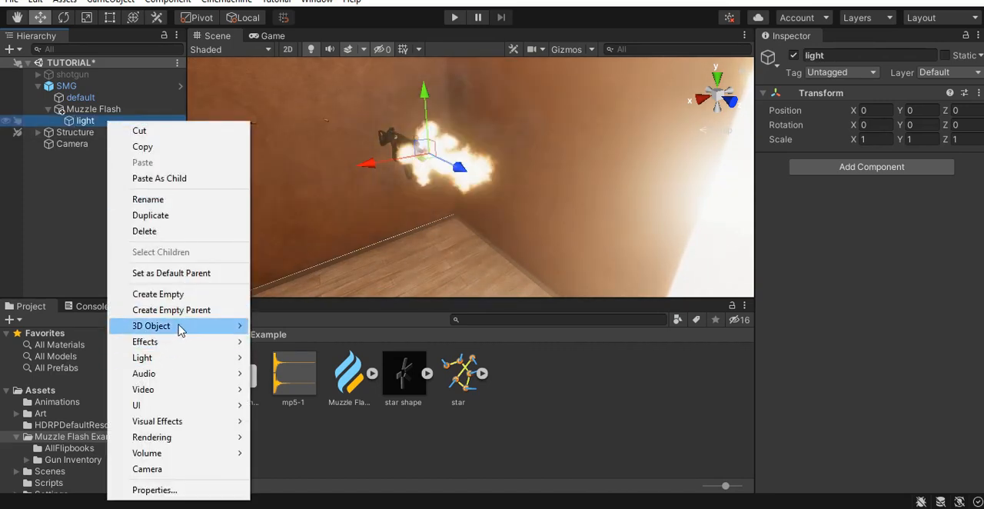
{"action": "mouse_move", "coordinate": [192, 357]}
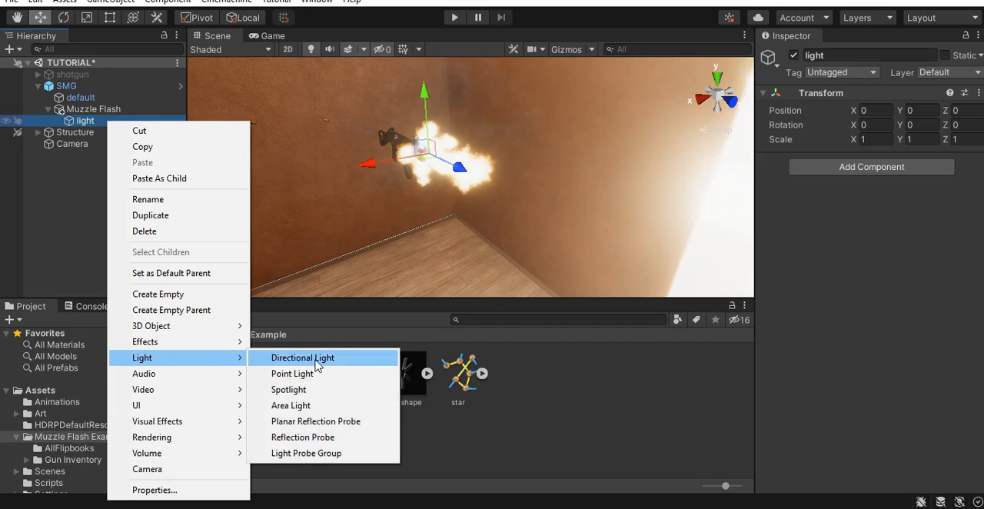
{"action": "left_click", "coordinate": [310, 374]}
{"action": "middle_click_drag", "start_coordinate": [438, 192], "coordinate": [424, 210]}
{"action": "right_click_drag", "start_coordinate": [424, 210], "coordinate": [386, 310]}
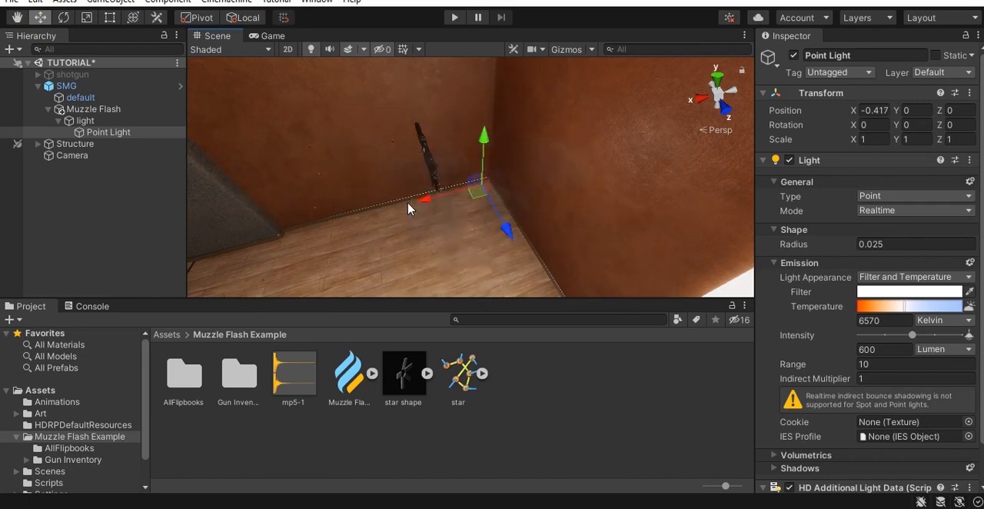
{"action": "key", "text": "ctrl+d"}
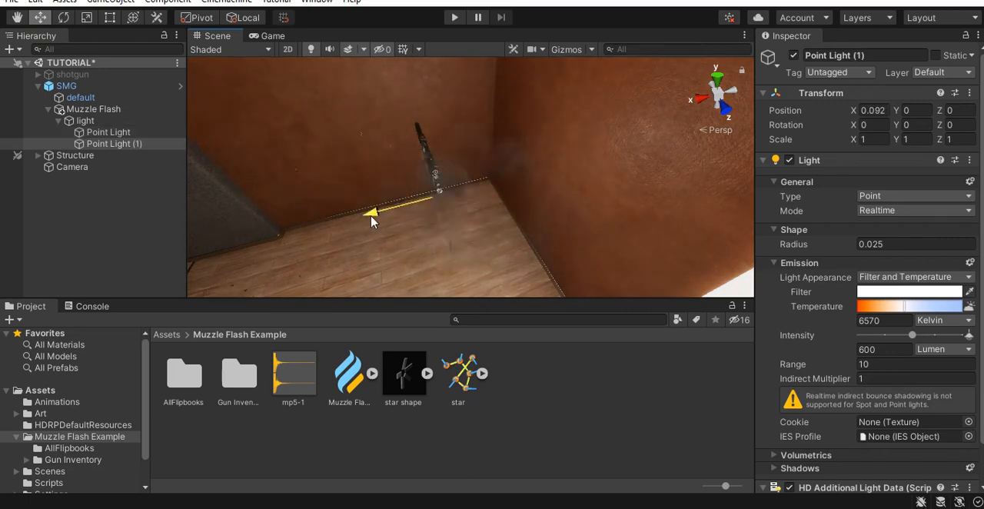
- Set the temperature of both point lights to about 4227 Kelvin and their filter color to orange FFAF51
{"action": "left_click_drag", "start_coordinate": [904, 306], "coordinate": [887, 315]}
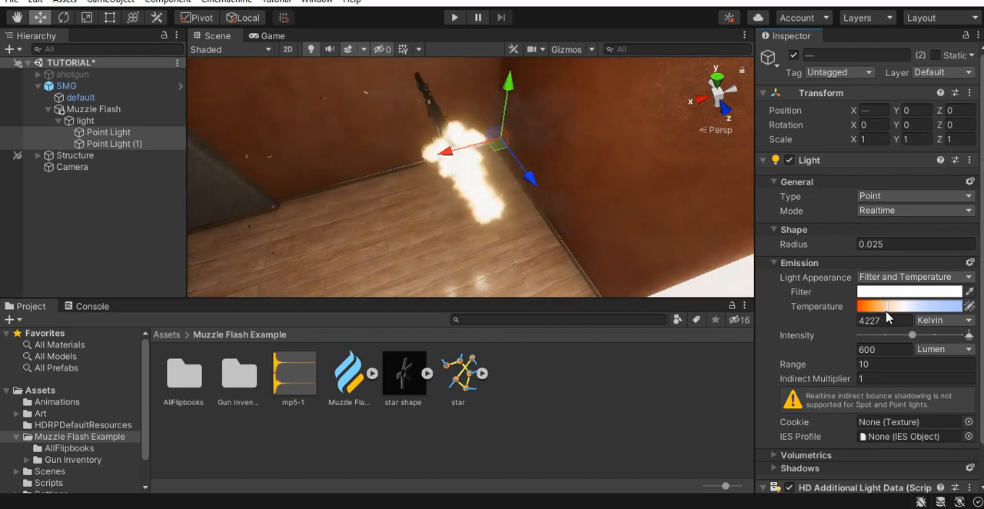
{"action": "left_click", "coordinate": [893, 293]}
{"action": "left_click_drag", "start_coordinate": [956, 234], "coordinate": [962, 244]}
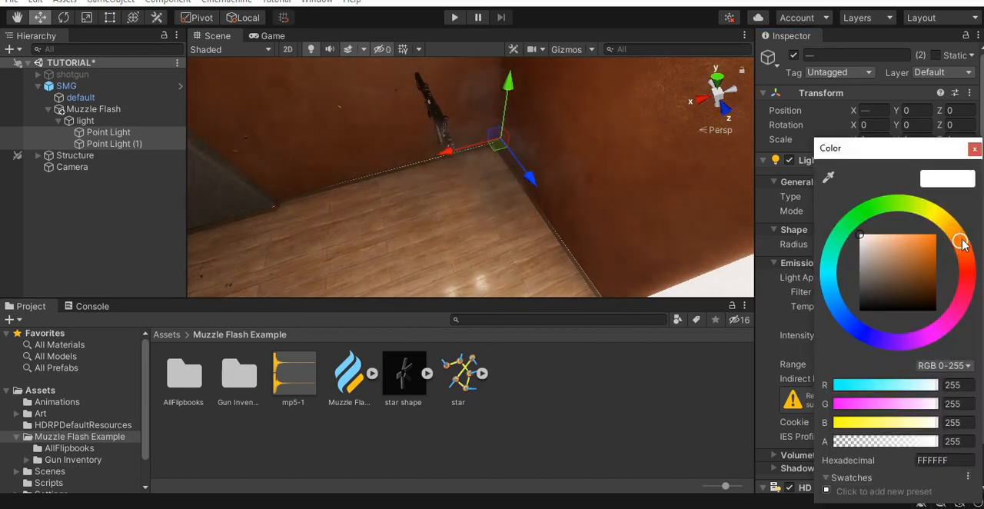
{"action": "left_click", "coordinate": [907, 241]}
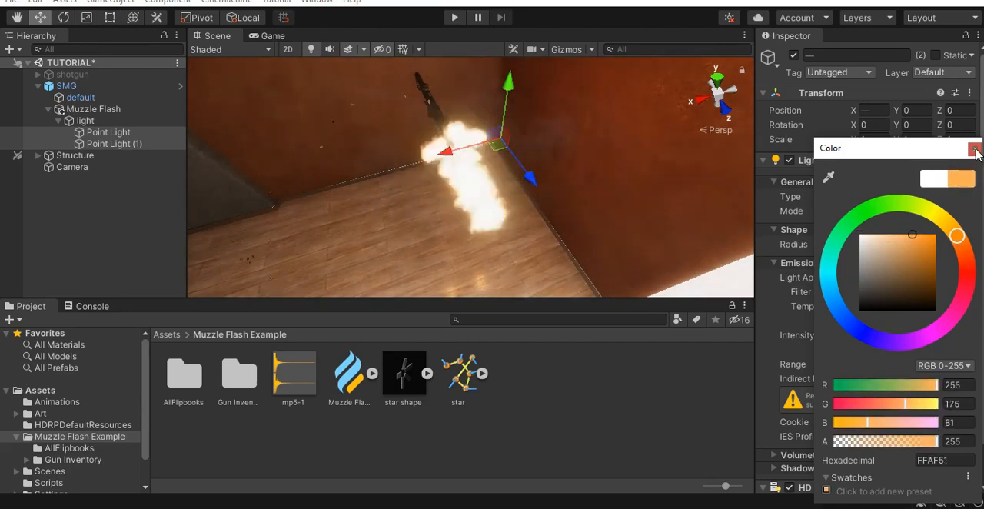
{"action": "left_click", "coordinate": [973, 149]}
- Raise the intensity of both point lights to about 1782 lumen and check the lighting around the gun
{"action": "left_click_drag", "start_coordinate": [912, 336], "coordinate": [924, 339]}
{"action": "left_click", "coordinate": [893, 366]}
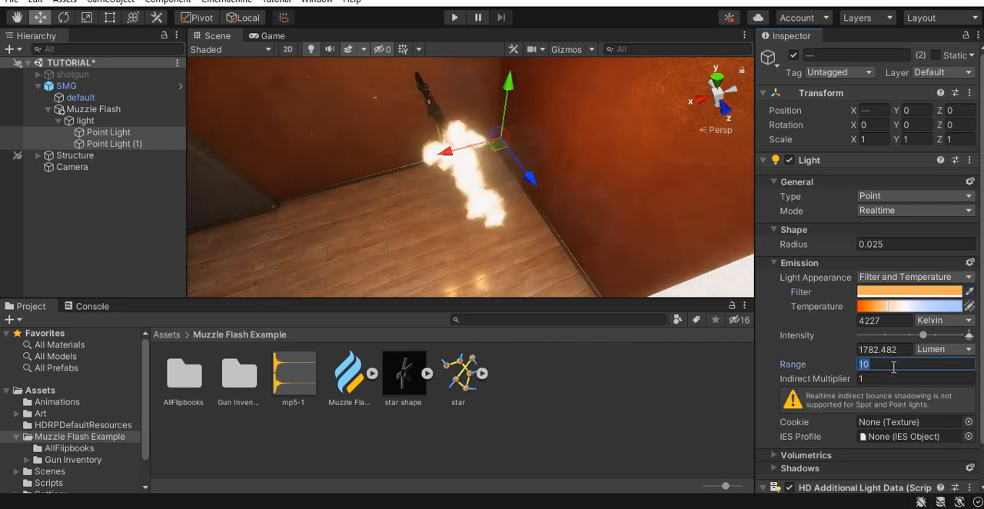
{"action": "left_click", "coordinate": [893, 366]}
{"action": "right_click_drag", "start_coordinate": [651, 222], "coordinate": [680, 151]}
{"action": "middle_click_drag", "start_coordinate": [573, 229], "coordinate": [590, 231]}
{"action": "middle_click_drag", "start_coordinate": [551, 254], "coordinate": [566, 240]}
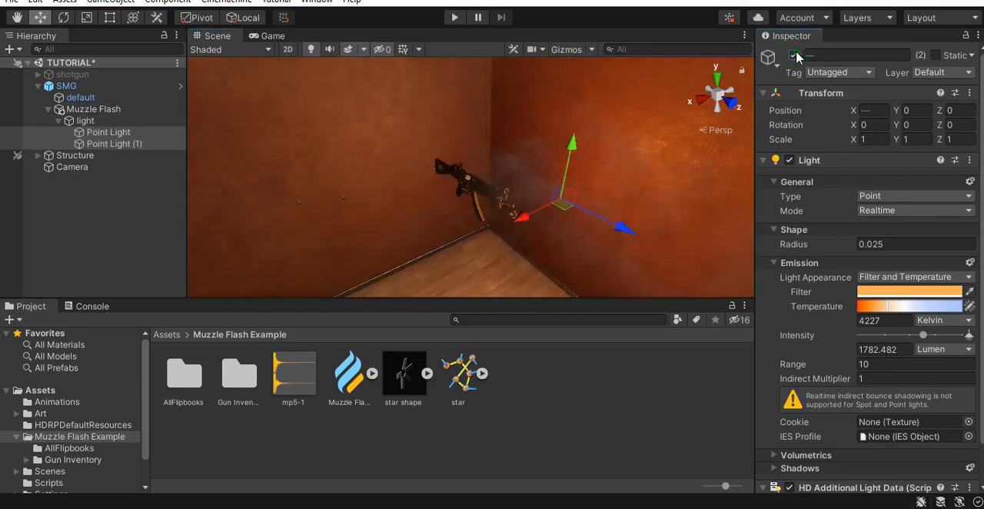
- Change both point lights' filter color to yellow FFE052 and deactivate their parent light object
{"action": "left_click", "coordinate": [891, 291]}
{"action": "left_click_drag", "start_coordinate": [953, 237], "coordinate": [942, 232]}
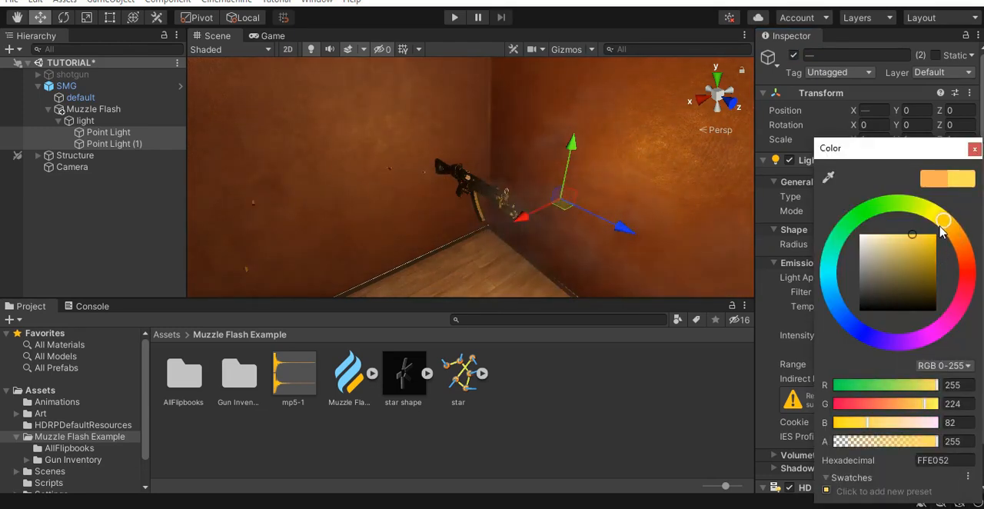
{"action": "left_click", "coordinate": [972, 150]}
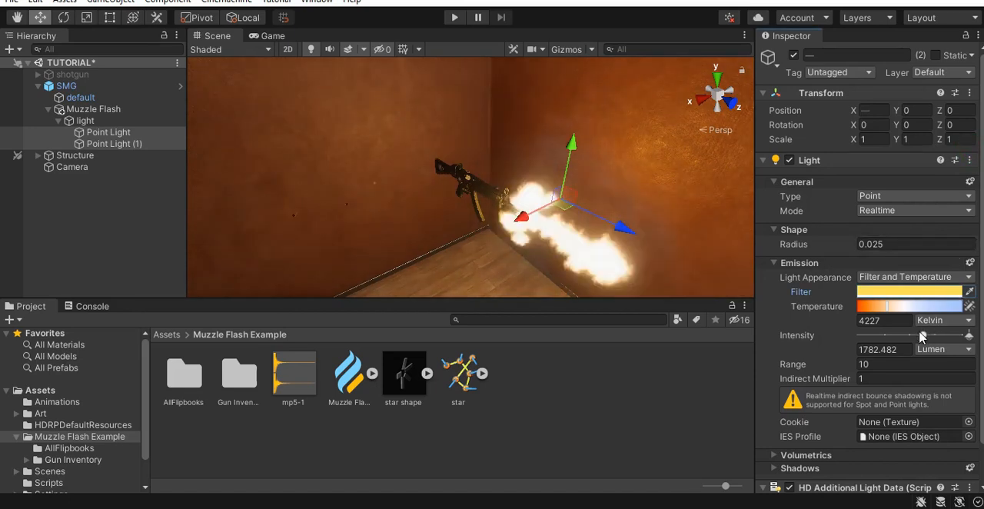
{"action": "key", "text": "Delete"}
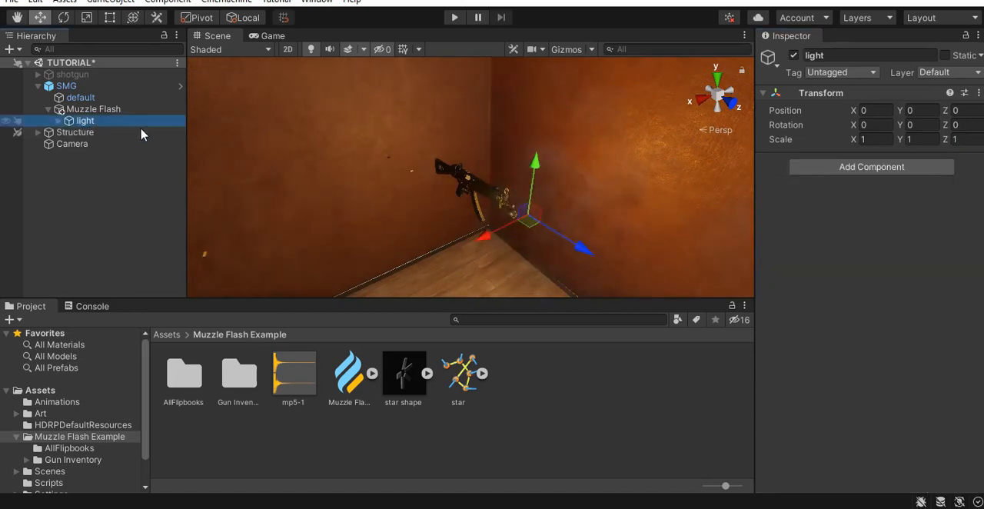
{"action": "left_click", "coordinate": [793, 56]}
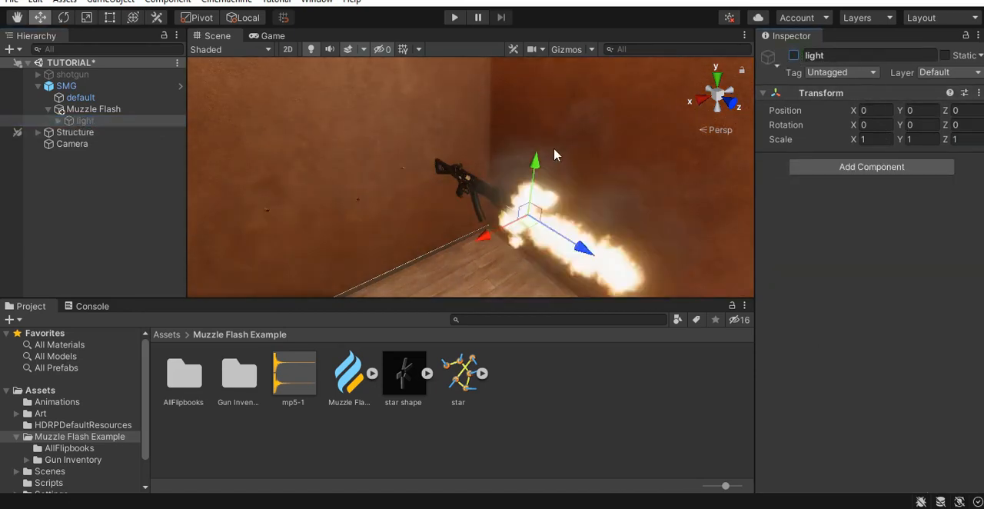
- Create a C# script named MuzzleFlashVFX in the Muzzle Flash Example folder
{"action": "right_click", "coordinate": [423, 458]}
{"action": "left_click", "coordinate": [532, 72]}
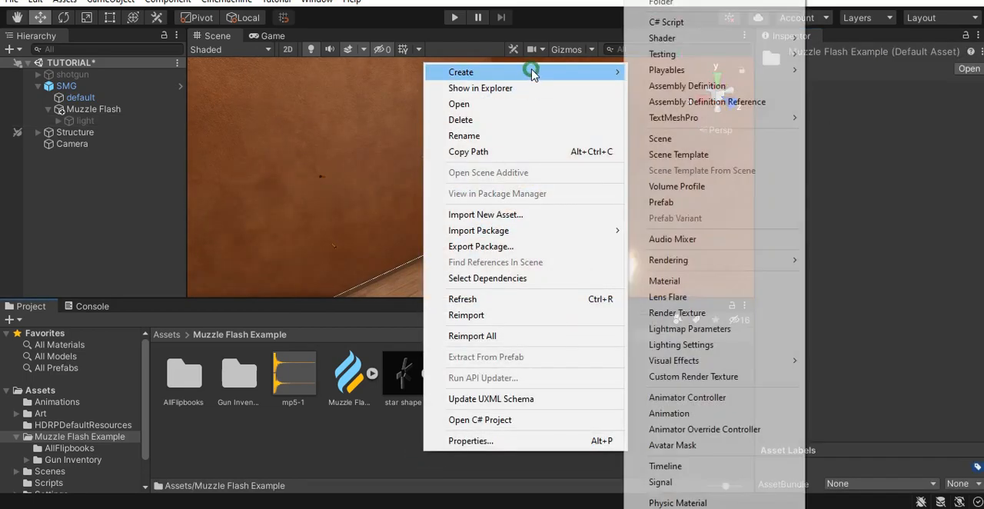
{"action": "left_click", "coordinate": [665, 22]}
{"action": "type", "text": "MuzzleFla"}
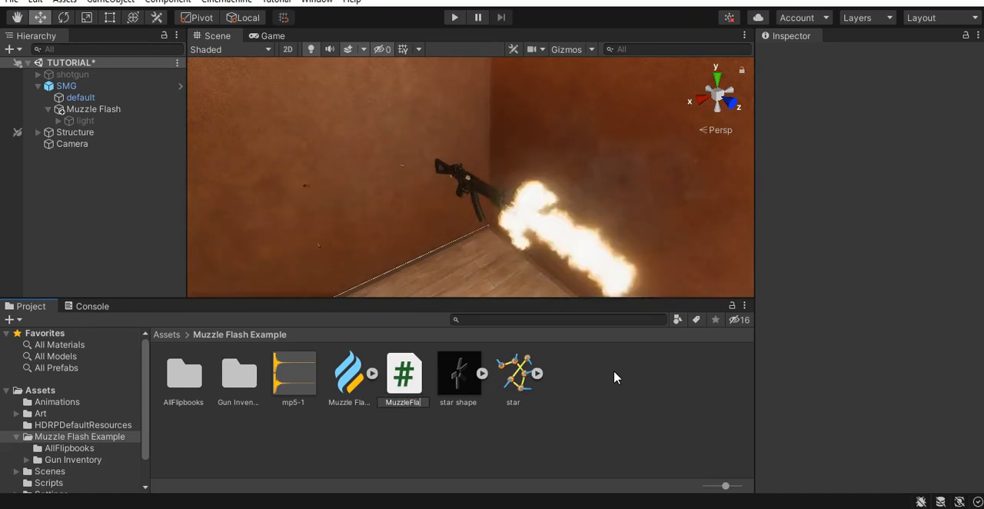
{"action": "type", "text": "shVFX"}
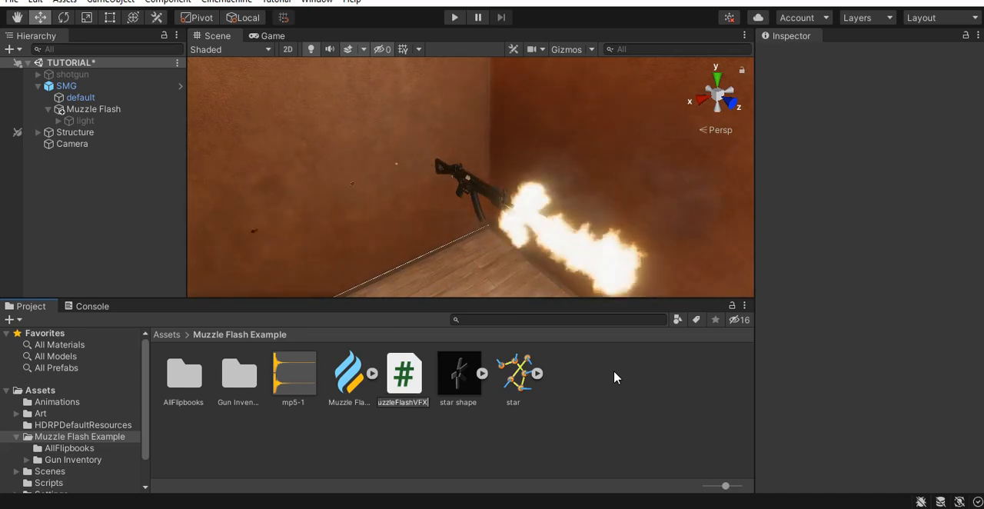
{"action": "key", "text": "Return"}
- Open the MuzzleFlashVFX script in Notepad
{"action": "left_click_drag", "start_coordinate": [404, 375], "coordinate": [791, 277]}
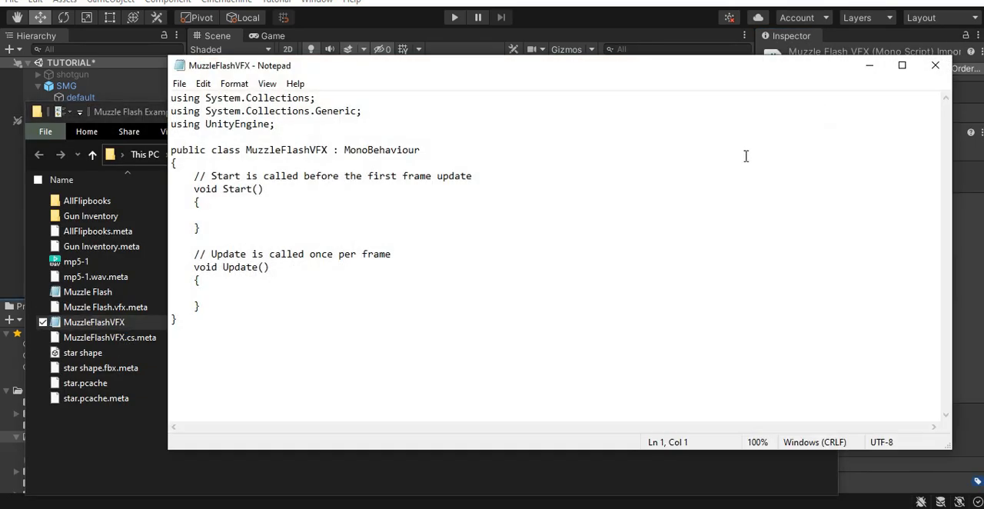
{"action": "key", "text": "alt+Tab"}
{"action": "left_click", "coordinate": [522, 189]}
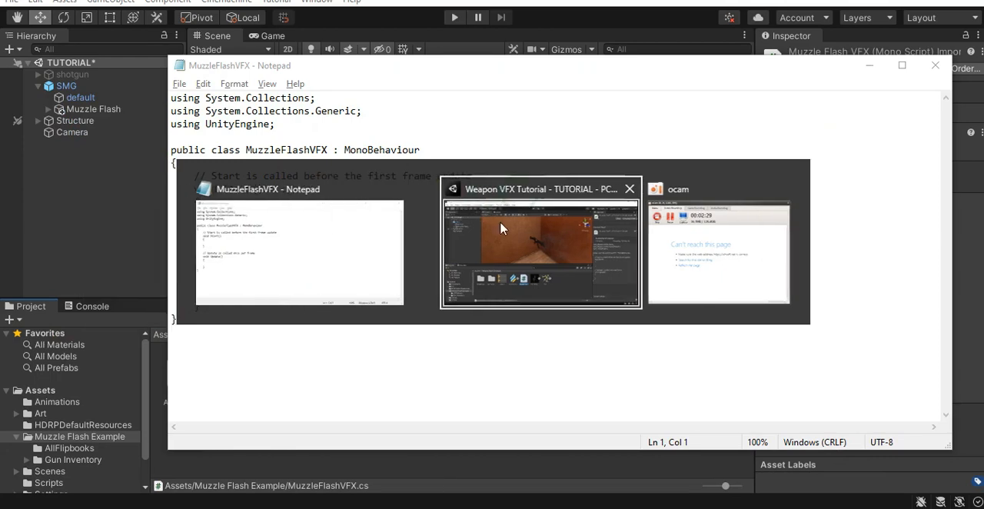
{"action": "key", "text": "alt+Tab"}
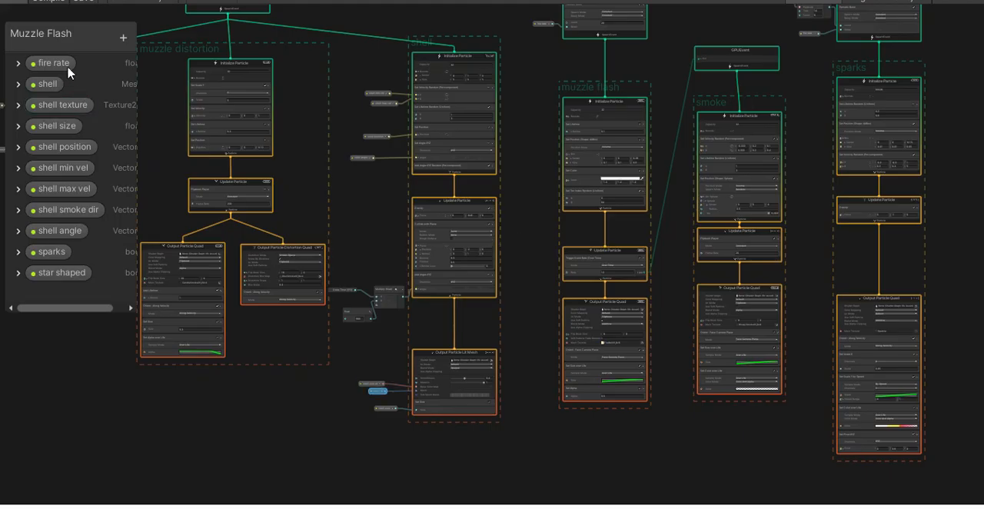
- Rename the fire rate property to fire delay in the Muzzle Flash VFX graph
{"action": "left_click", "coordinate": [66, 67]}
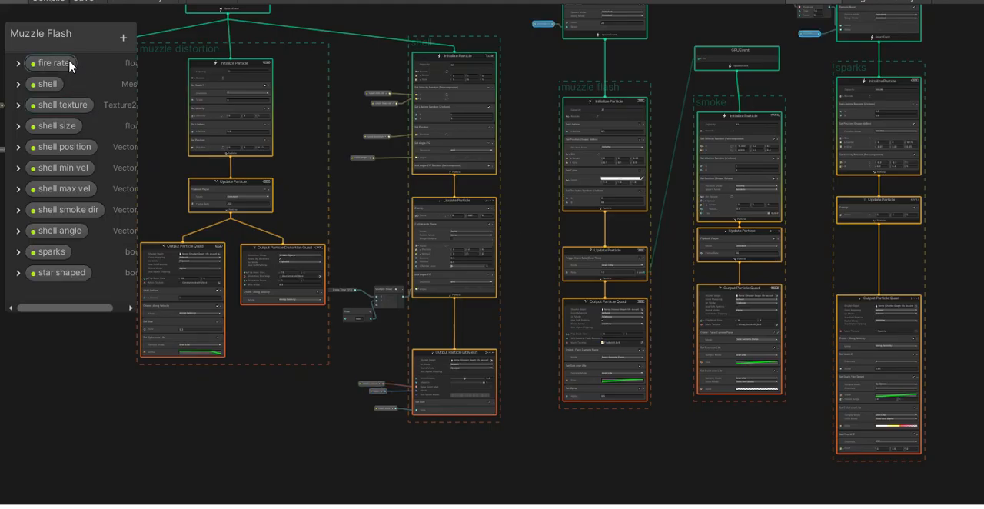
{"action": "double_click", "coordinate": [62, 68]}
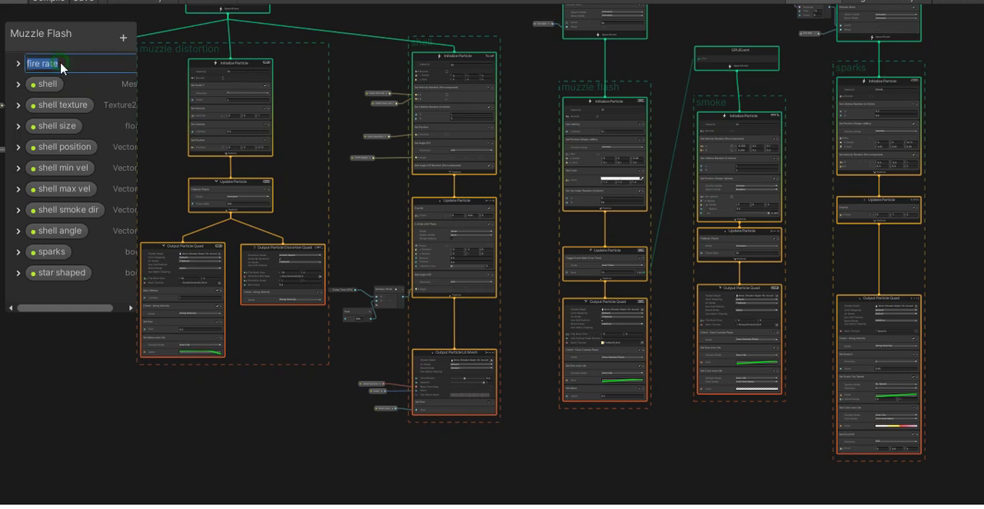
{"action": "key", "text": "Right"}
{"action": "key", "text": "BackSpace"}
{"action": "key", "text": "BackSpace"}
{"action": "key", "text": "BackSpace"}
{"action": "key", "text": "BackSpace"}
{"action": "type", "text": "delay"}
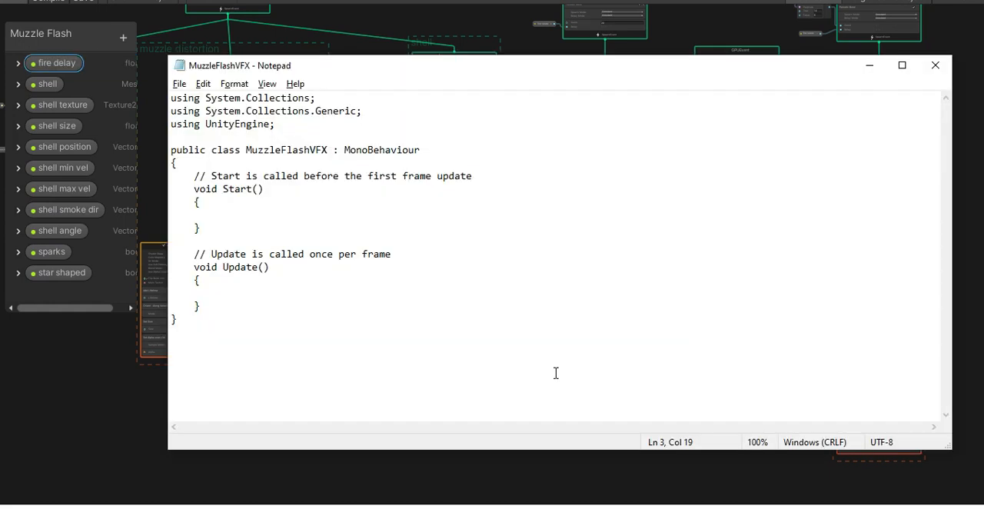
{"action": "key", "text": "Return"}
- Switch to Notepad and add the line using UnityEngine.VFX; below the script's existing using directives
{"action": "type", "text": "using Uni"}
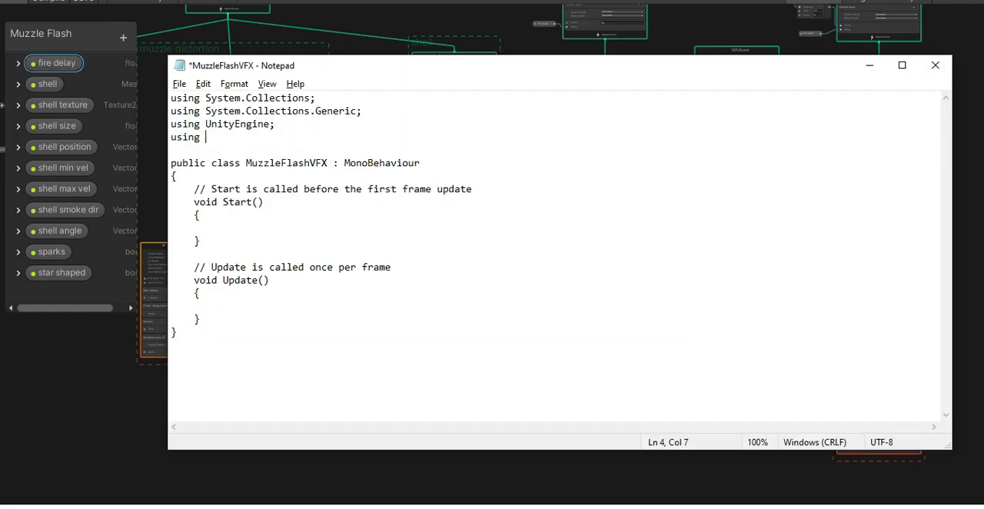
{"action": "key", "text": "BackSpace"}
{"action": "type", "text": "ityEngine.VFX"}
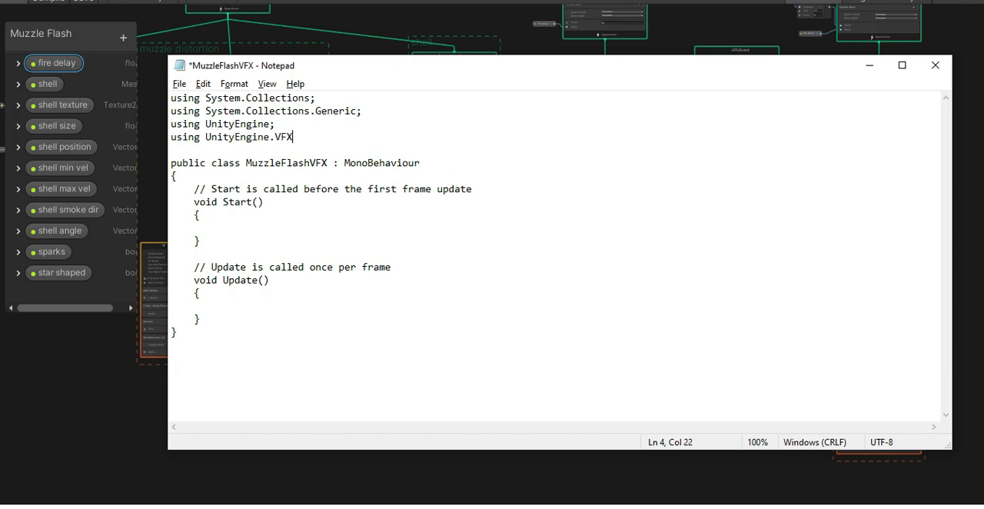
{"action": "type", "text": ";"}
- Declare a private VisualEffect field named muzzleVFX at the start of the MuzzleFlashVFX class
{"action": "key", "text": "Down"}
{"action": "key", "text": "Down"}
{"action": "key", "text": "Down"}
{"action": "key", "text": "Return"}
{"action": "key", "text": "Up"}
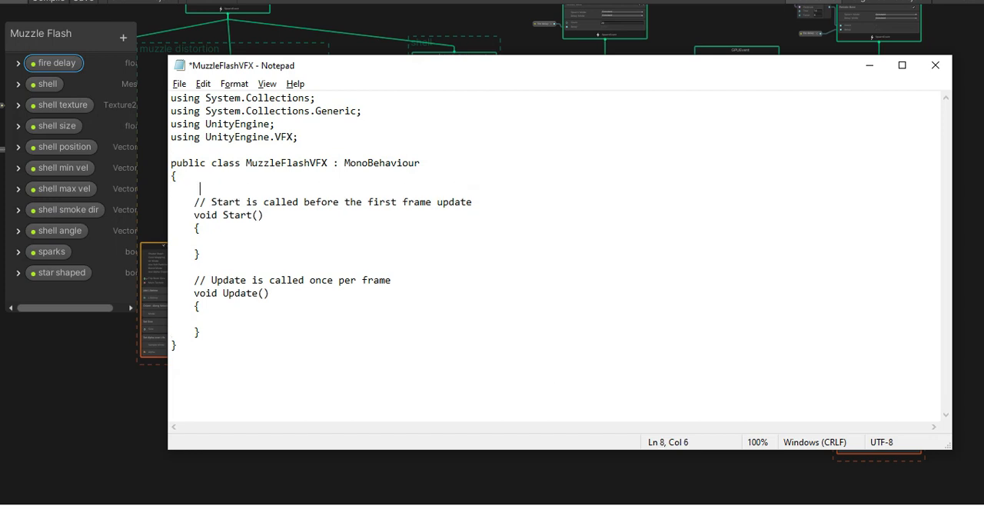
{"action": "type", "text": "private Visual"}
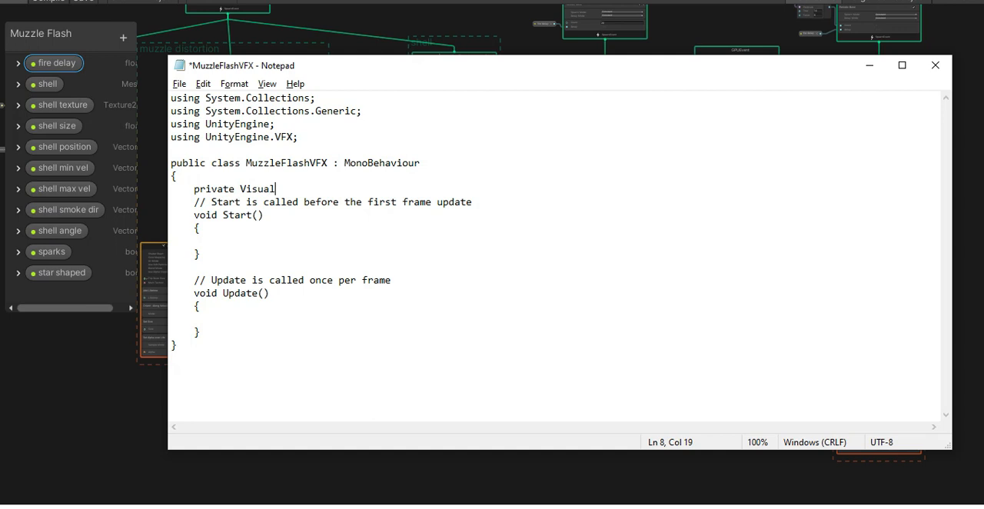
{"action": "type", "text": "Effect muzzle"}
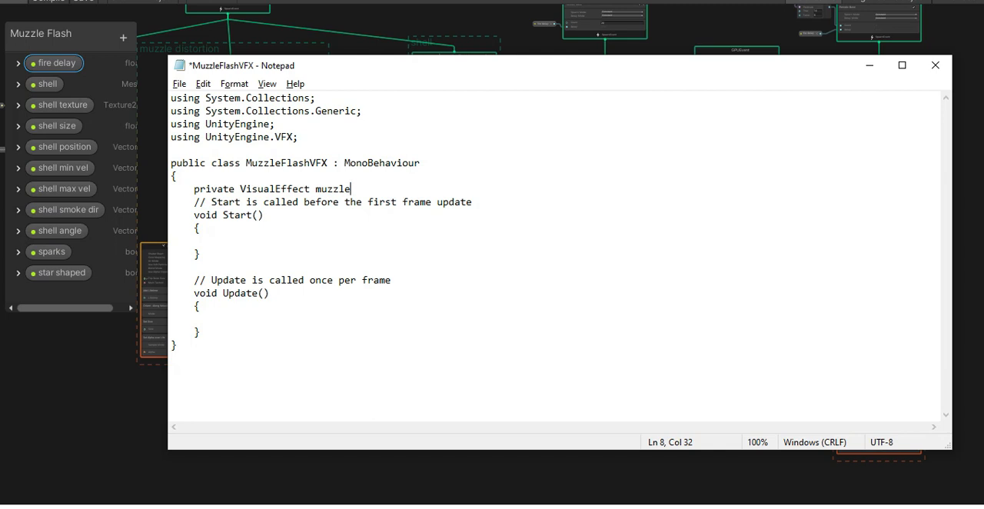
{"action": "type", "text": "VFX"}
- Replace the comment above Start with a private float field named fireDelay, and make the Start method private
{"action": "type", "text": "privat"}
{"action": "type", "text": "e float "}
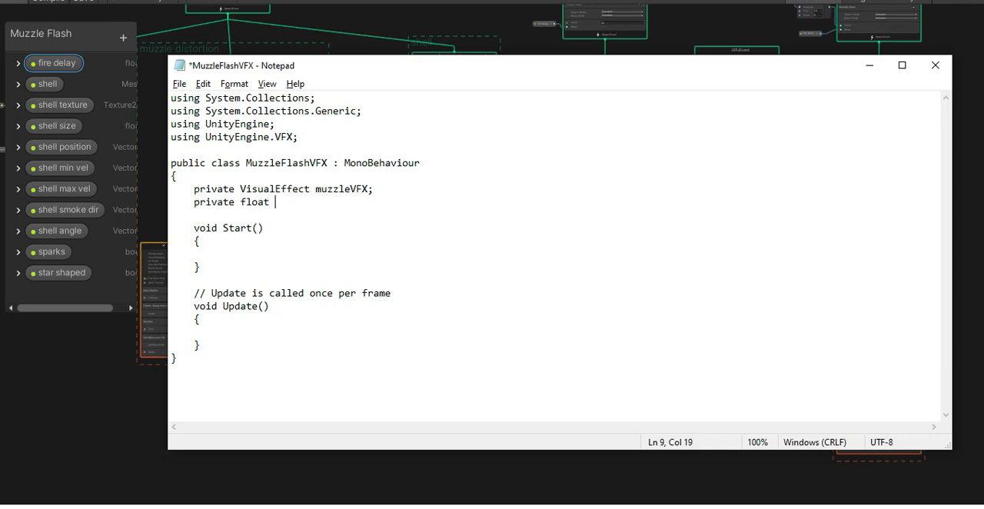
{"action": "type", "text": "fireDelay"}
{"action": "type", "text": ";"}
{"action": "left_click", "coordinate": [194, 228]}
{"action": "type", "text": "private"}
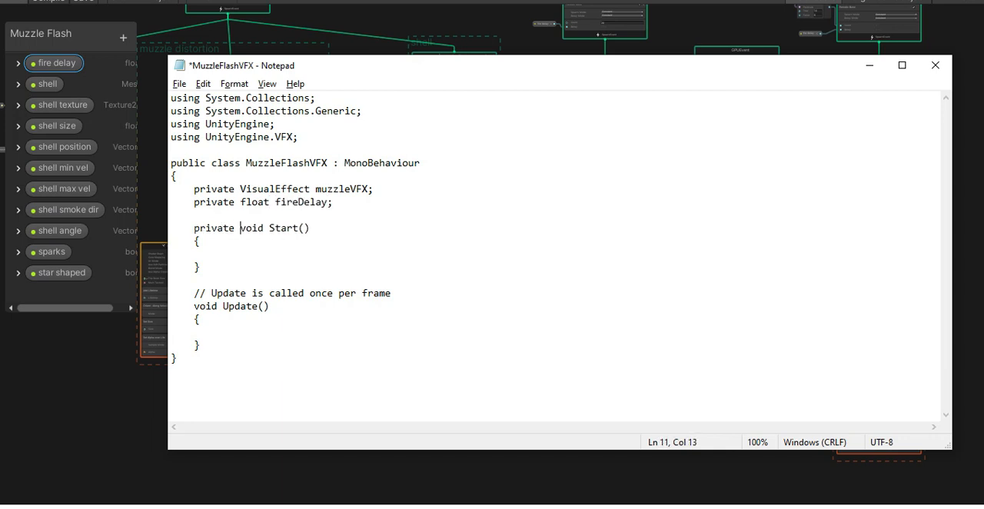
{"action": "left_click", "coordinate": [240, 244]}
- In Start, assign muzzleVFX with GetComponent<VisualEffect>();
{"action": "left_click", "coordinate": [262, 256]}
{"action": "type", "text": "muzzleVFX = GetComponent<Visual"}
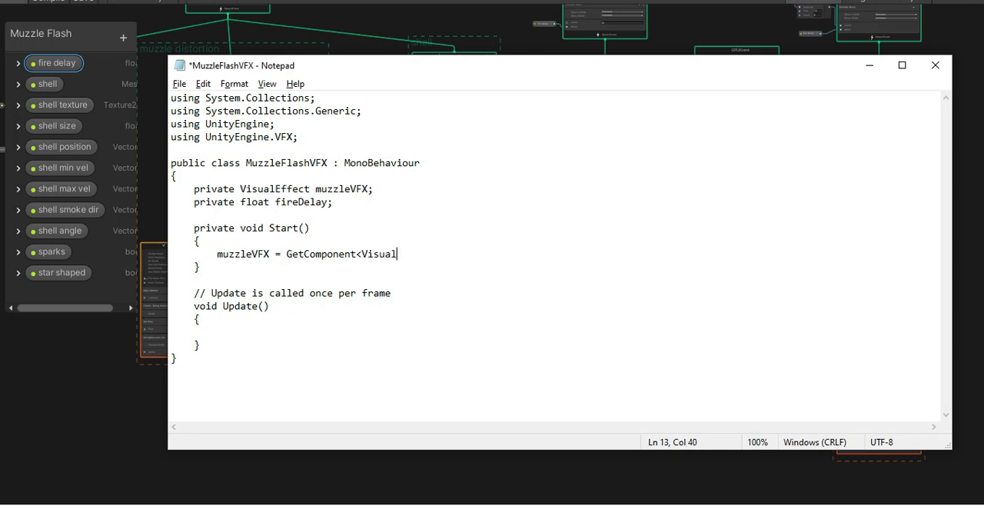
{"action": "type", "text": "Effect>();"}
- Below the muzzleVFX assignment, set fireDelay to muzzleVFX.GetFloat("fire delay")
{"action": "key", "text": "Return"}
{"action": "key", "text": "Tab"}
{"action": "type", "text": "fireDel"}
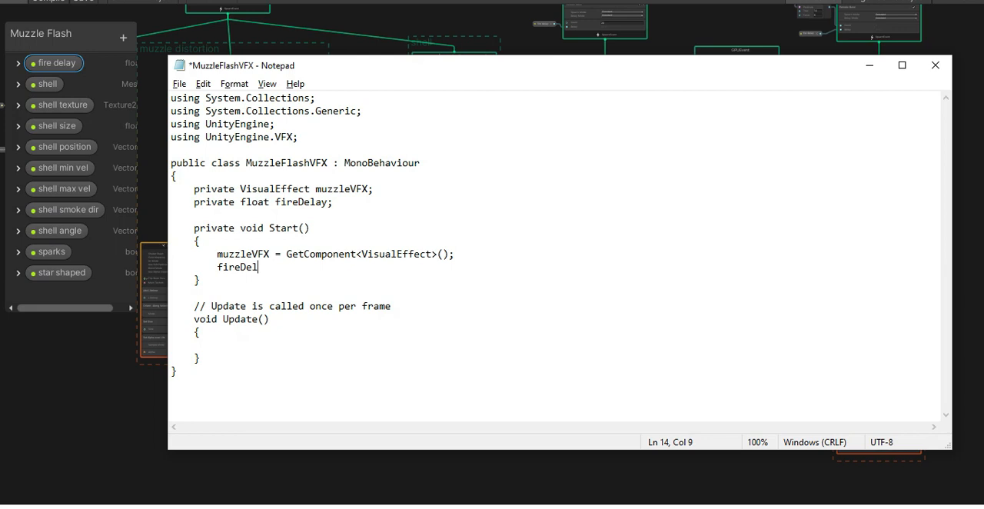
{"action": "type", "text": "ay = muzzleVFX.GetF"}
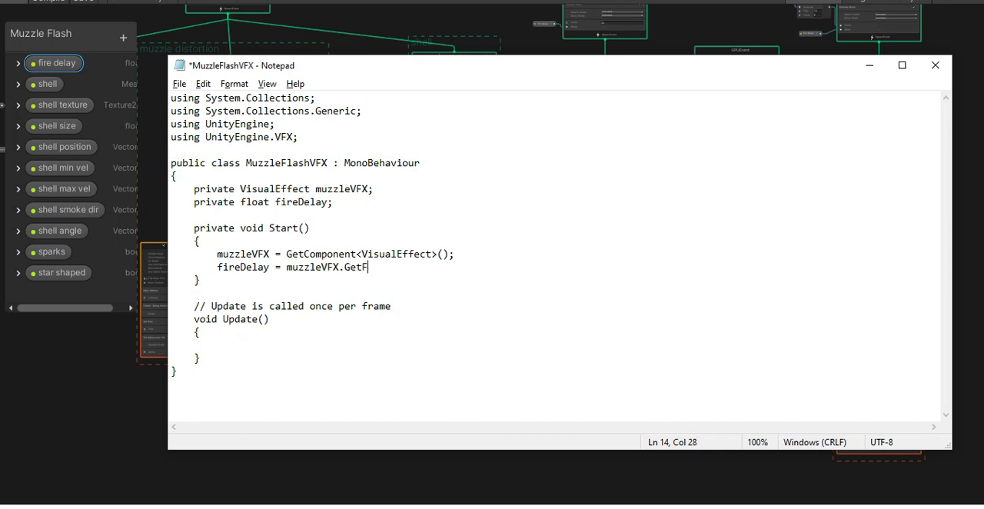
{"action": "type", "text": "loat("}
{"action": "type", "text": "\"\""}
{"action": "type", "text": "fire dela"}
{"action": "type", "text": "y"}
{"action": "type", "text": ")"}
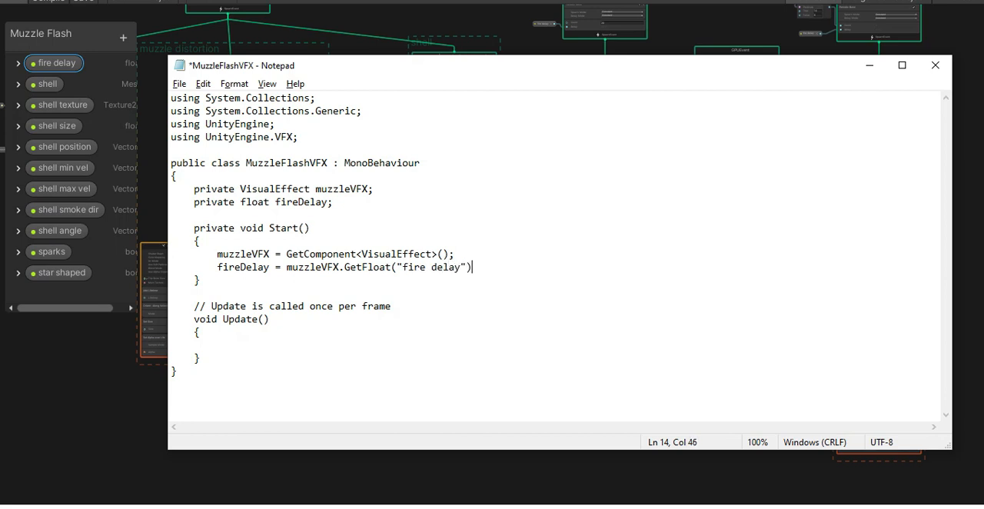
- End the fireDelay assignment with a semicolon and declare a private GameObject field named light below the fireDelay field
{"action": "type", "text": ";"}
{"action": "type", "text": "rivate"}
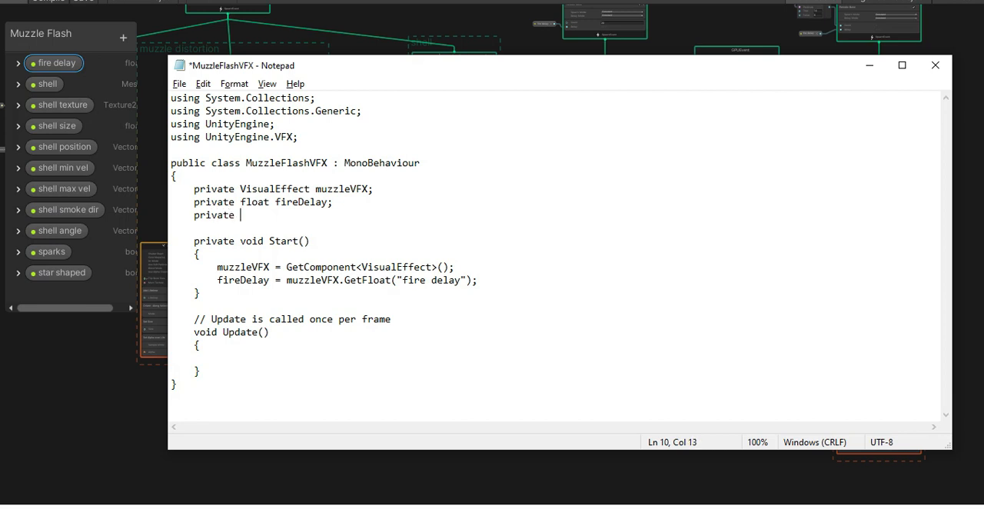
{"action": "type", "text": " GameObject light"}
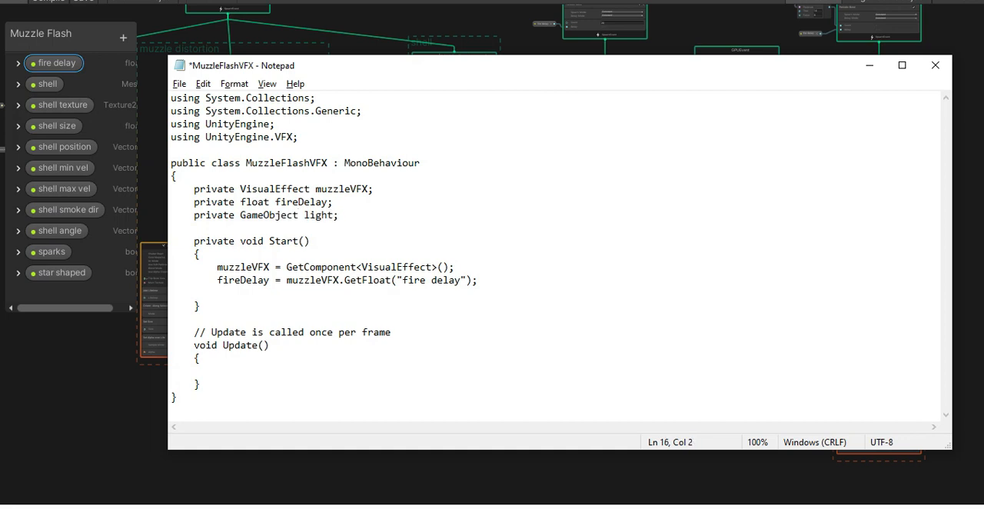
- In Start, assign light with transform.GetChild(0).gameObject; below the fireDelay assignment
{"action": "type", "text": "light = transform.GetChi"}
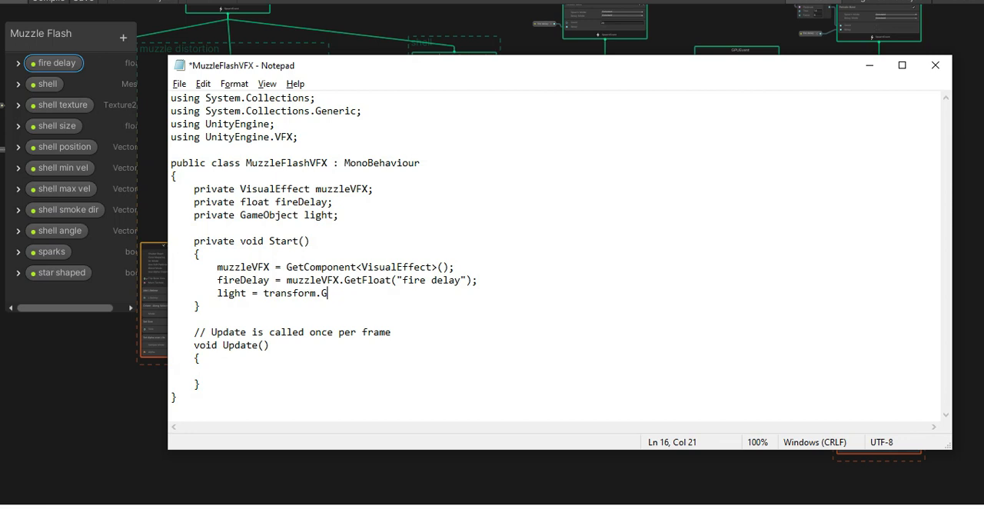
{"action": "type", "text": "ld(0).gameObject;"}
- Replace the Update method and its comment with an empty private IEnumerator method named fire()
{"action": "left_click_drag", "start_coordinate": [228, 383], "coordinate": [196, 333]}
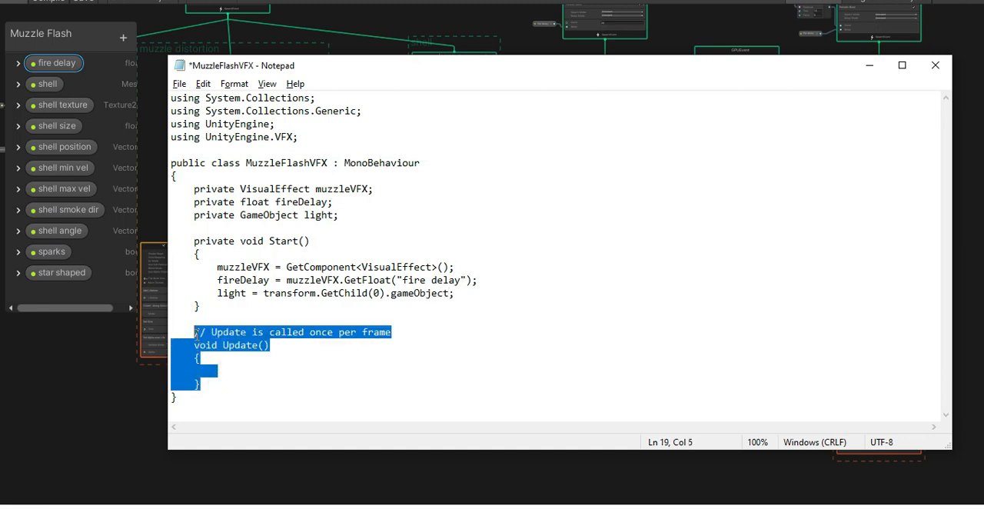
{"action": "key", "text": "Delete"}
{"action": "type", "text": "private"}
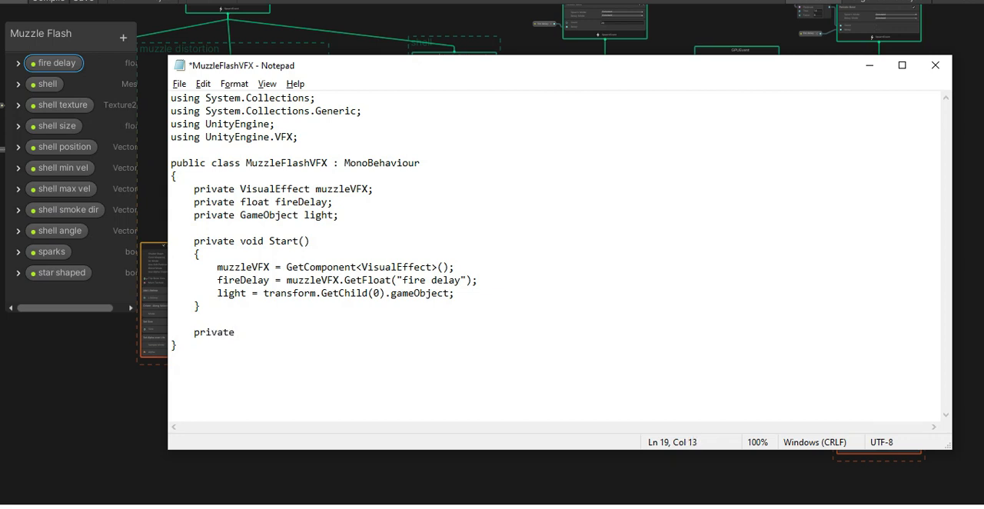
{"action": "type", "text": " IEnumerator"}
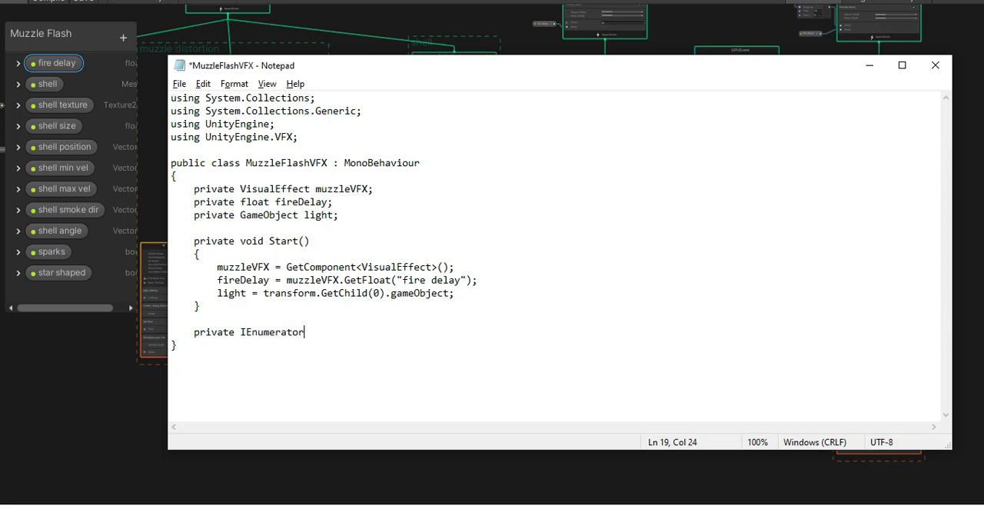
{"action": "type", "text": " fire()"}
{"action": "key", "text": "Return"}
{"action": "type", "text": "{"}
{"action": "key", "text": "Return"}
{"action": "key", "text": "Return"}
{"action": "type", "text": "}"}
- Add StartCoroutine(fire()); at the end of Start, after a blank line
{"action": "left_click", "coordinate": [501, 294]}
{"action": "key", "text": "Return"}
{"action": "key", "text": "Return"}
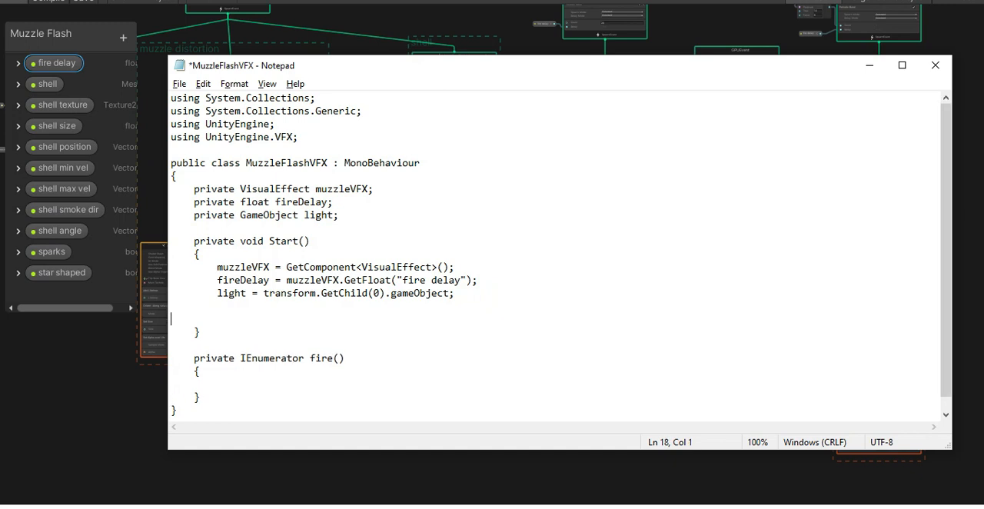
{"action": "type", "text": "StartCoroutine(fire());"}
- Add light.SetActive(true); as the first line inside the fire coroutine
{"action": "scroll", "coordinate": [282, 371], "scroll_direction": "down", "scroll_amount": 1}
{"action": "left_click", "coordinate": [282, 370]}
{"action": "key", "text": "Tab"}
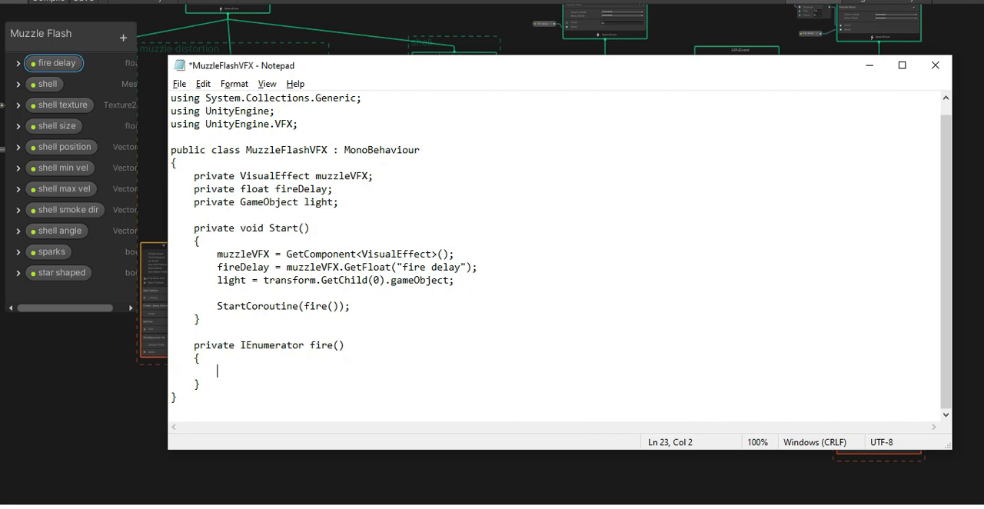
{"action": "type", "text": "light.SetActiv"}
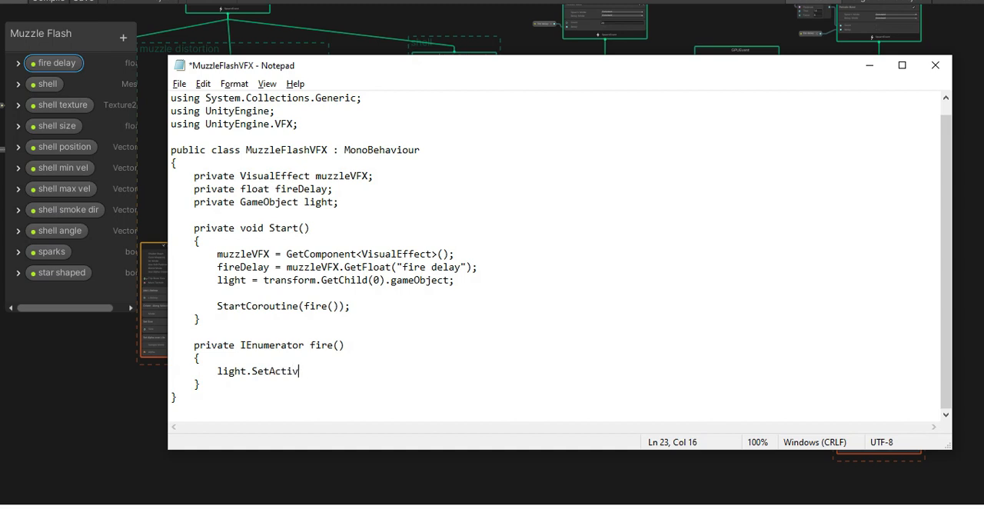
{"action": "type", "text": "e(true);"}
- Below the light activation, add yield return new WaitForSeconds(0.1f); to the fire coroutine
{"action": "key", "text": "Return"}
{"action": "key", "text": "Tab"}
{"action": "type", "text": "yield retur"}
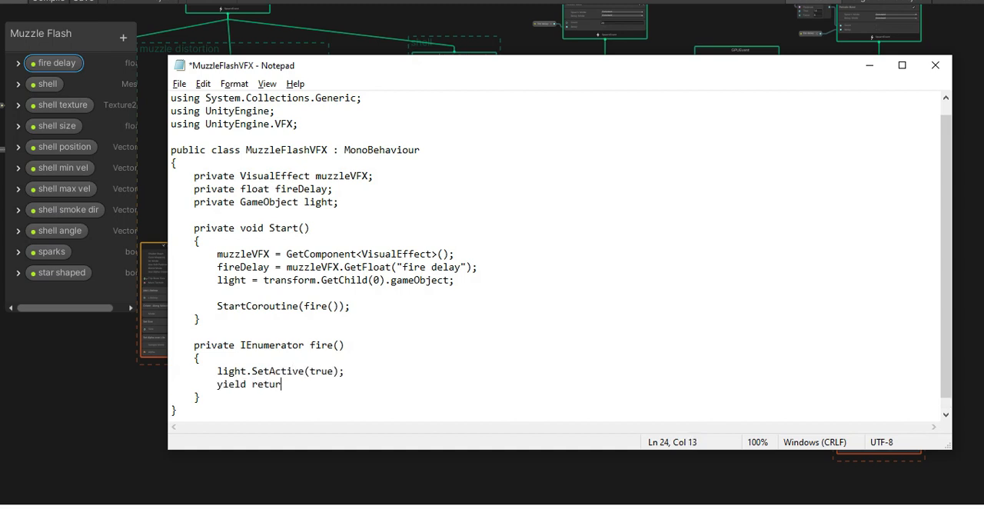
{"action": "type", "text": "n new WaitForSec"}
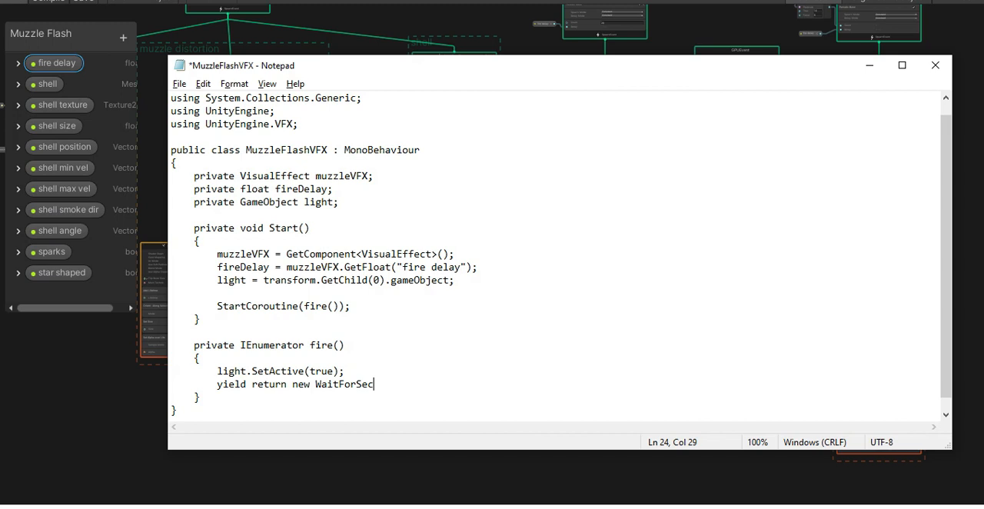
{"action": "type", "text": "onds("}
{"action": "type", "text": "0,1"}
{"action": "key", "text": "BackSpace"}
{"action": "key", "text": "BackSpace"}
{"action": "type", "text": ".1f);"}
- Add light.SetActive(false); after the 0.1 second wait in the fire coroutine
{"action": "key", "text": "Return"}
{"action": "key", "text": "Tab"}
{"action": "type", "text": "light"}
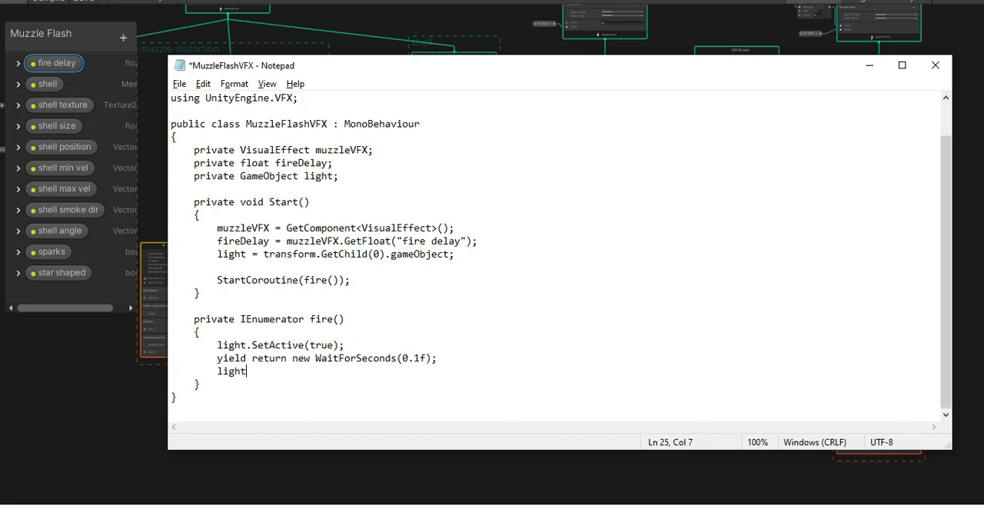
{"action": "type", "text": ".SetActive(false)"}
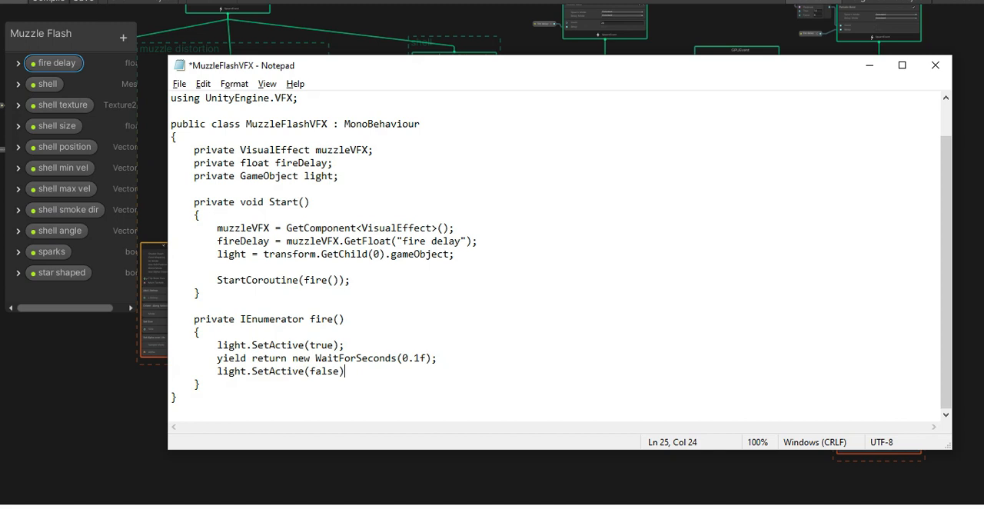
{"action": "type", "text": ";"}
- Begin a second yield return new WaitForSeconds( call below the light deactivation, leaving its argument open
{"action": "key", "text": "Return"}
{"action": "key", "text": "Tab"}
{"action": "type", "text": "yil"}
{"action": "key", "text": "BackSpace"}
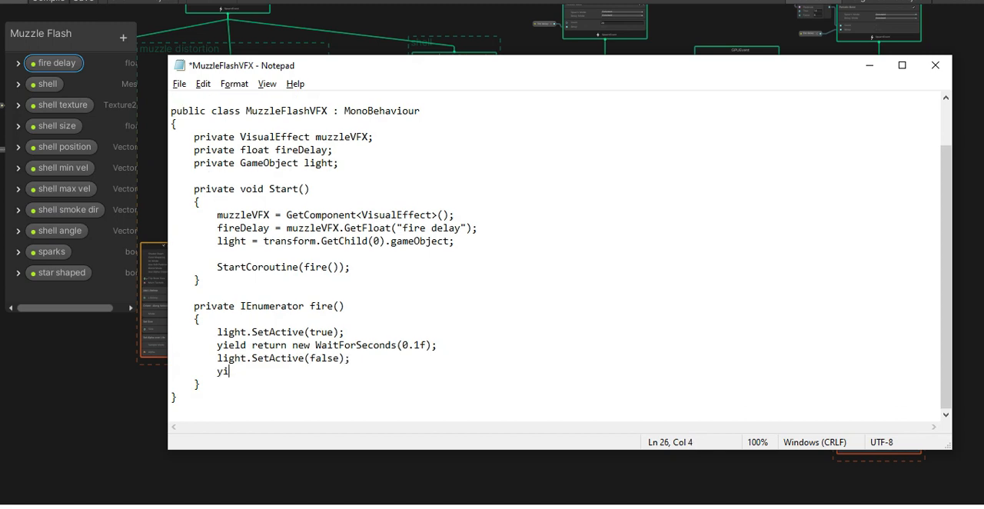
{"action": "type", "text": "eld return new WAitForSeconds("}
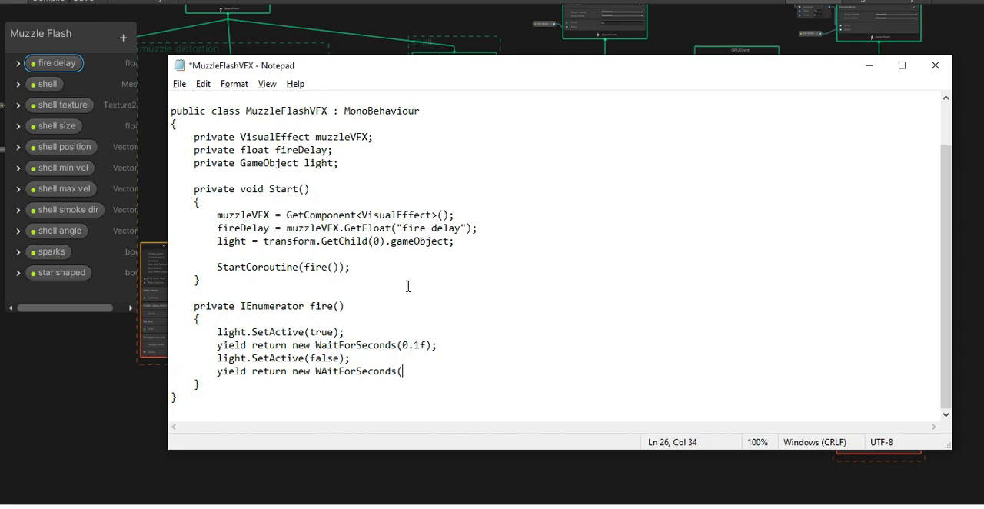
- In Start, replace the blank line above StartCoroutine with fireDelay -= 0.1f;
{"action": "left_click_drag", "start_coordinate": [425, 345], "coordinate": [402, 345]}
{"action": "left_click", "coordinate": [347, 255]}
{"action": "key", "text": "Tab"}
{"action": "type", "text": "fireDelay -= "}
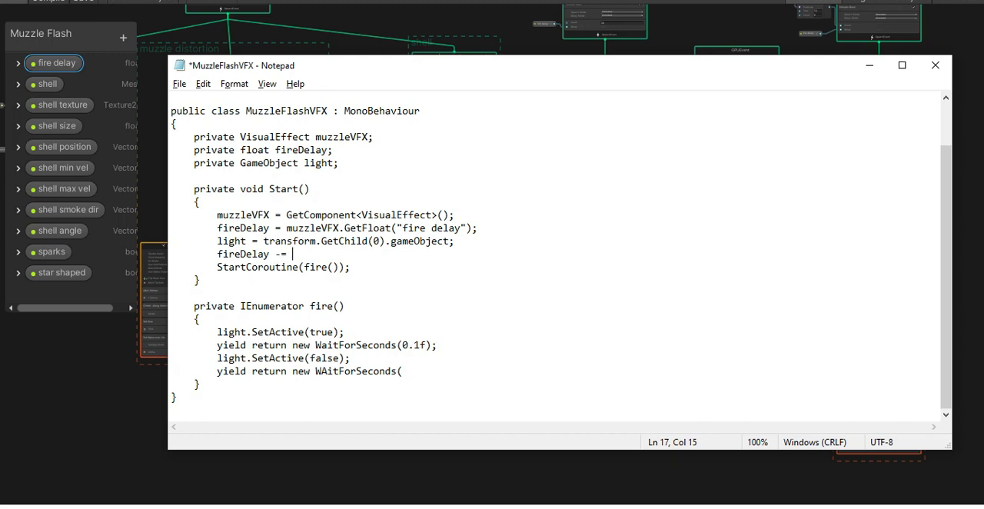
{"action": "type", "text": "0.1f;"}
- Complete the second WaitForSeconds call in the fire coroutine with fireDelay as its argument
{"action": "left_click", "coordinate": [418, 372]}
{"action": "type", "text": "fireDal"}
{"action": "key", "text": "BackSpace"}
{"action": "key", "text": "BackSpace"}
{"action": "type", "text": "elay);"}
- Wrap the statements of the fire coroutine in a while(true) loop with braces
{"action": "left_click", "coordinate": [258, 318]}
{"action": "key", "text": "Return"}
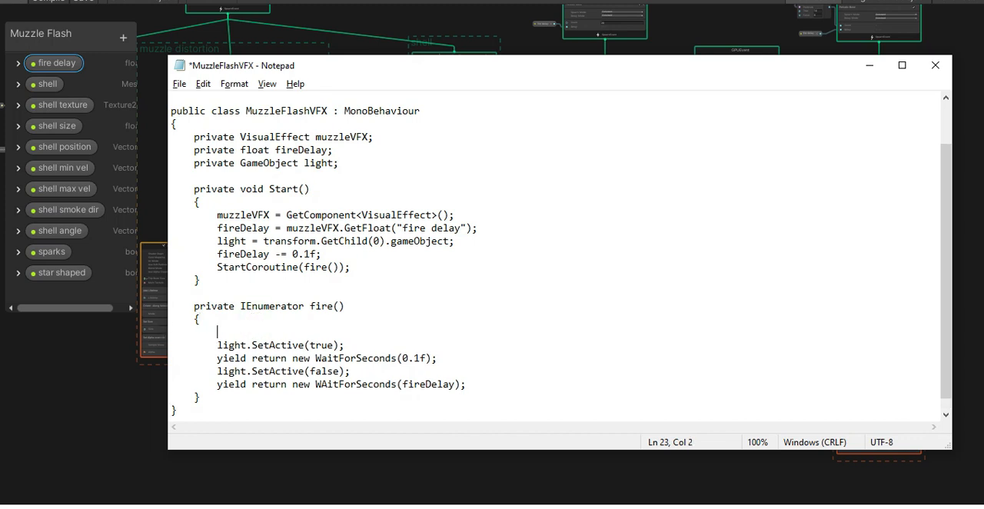
{"action": "type", "text": "while(true){"}
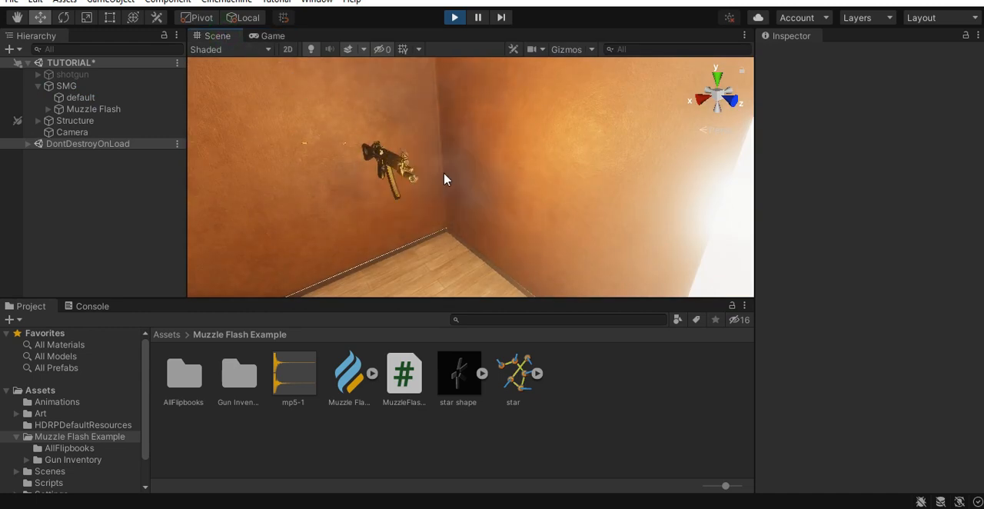
- Switch to Unity, check the SMG muzzle flash lighting in the running Game view, and stop play mode
{"action": "left_click", "coordinate": [266, 36]}
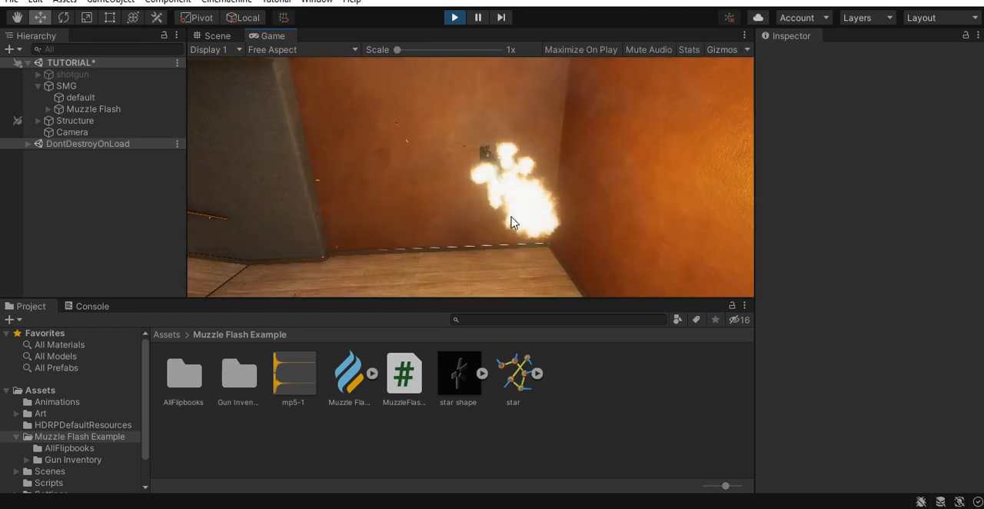
{"action": "key", "text": "ctrl+p"}
- Add the mp5-1 clip to the SMG's Muzzle Flash object as an Audio Source and disable Play On Awake
{"action": "left_click_drag", "start_coordinate": [302, 374], "coordinate": [888, 432]}
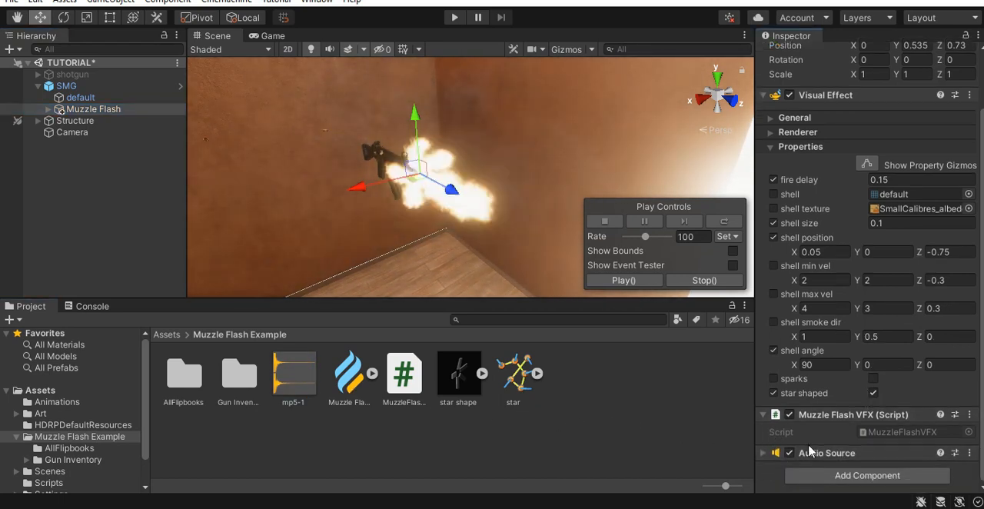
{"action": "left_click", "coordinate": [776, 468]}
{"action": "scroll", "coordinate": [851, 405], "scroll_direction": "down", "scroll_amount": 5}
{"action": "scroll", "coordinate": [851, 405], "scroll_direction": "down", "scroll_amount": 3}
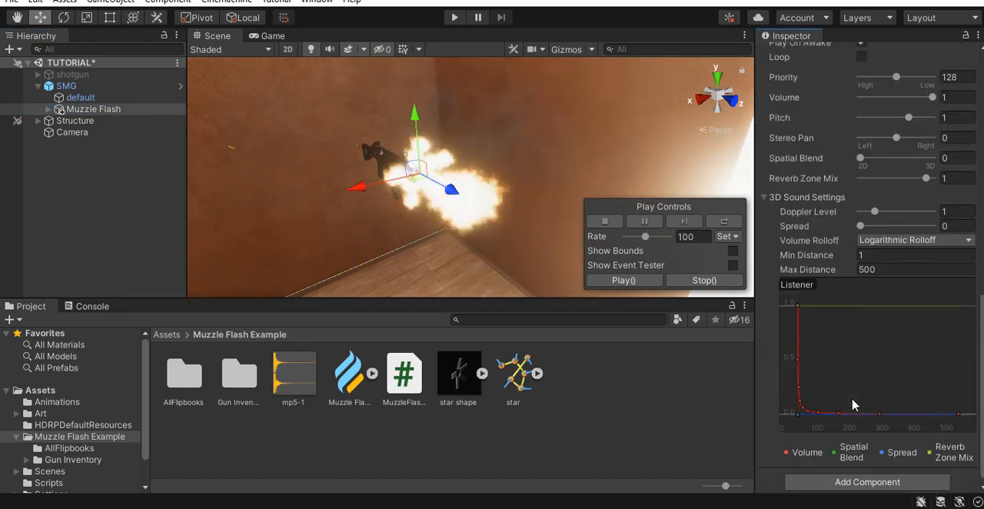
{"action": "scroll", "coordinate": [853, 342], "scroll_direction": "up", "scroll_amount": 6}
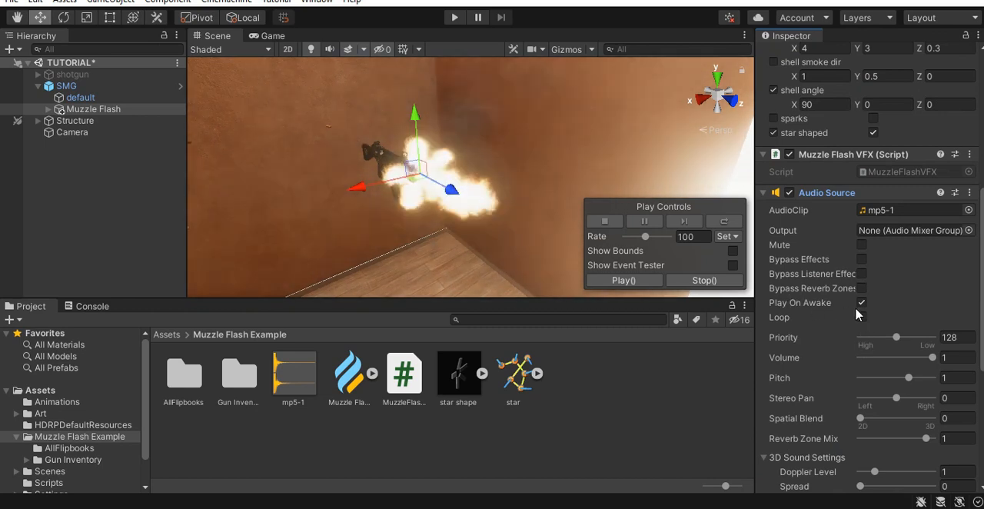
{"action": "left_click", "coordinate": [860, 302]}
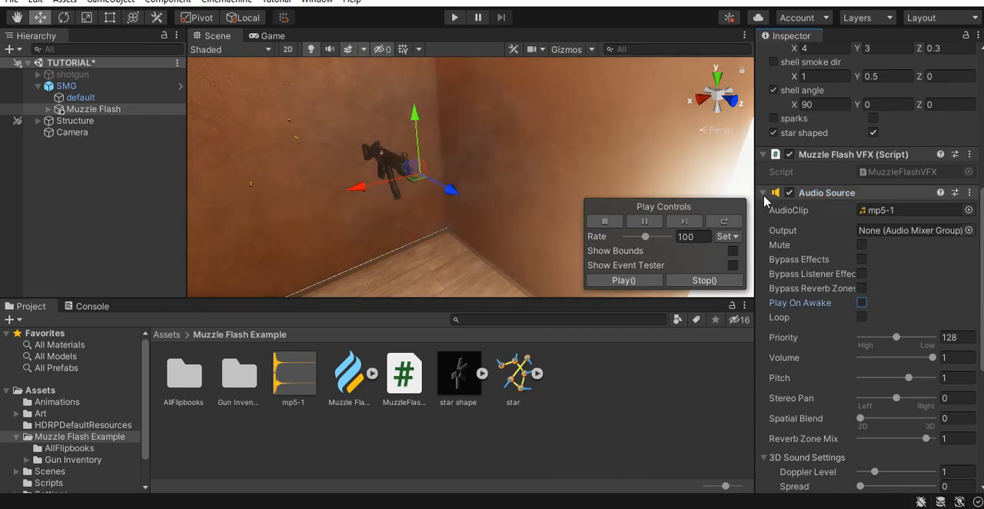
{"action": "left_click", "coordinate": [815, 192]}
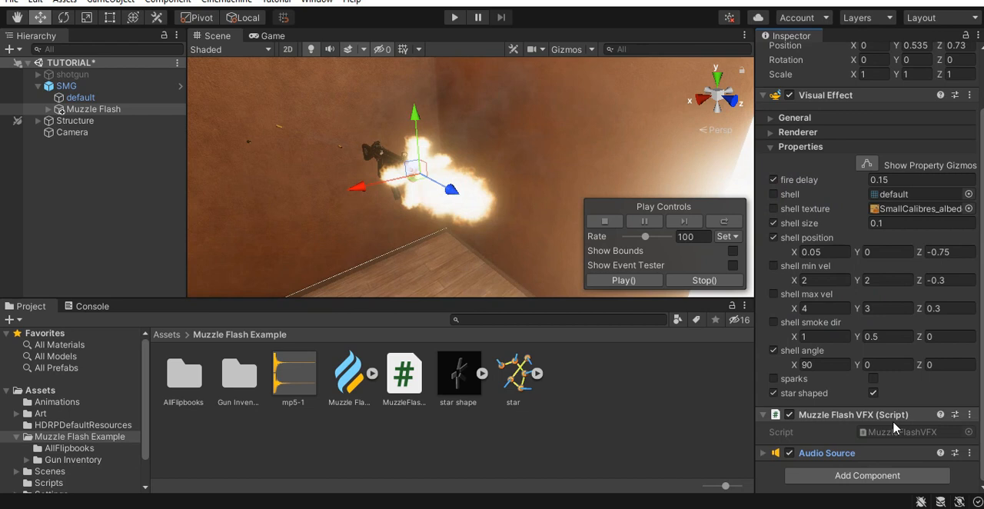
- Switch to Notepad and declare a private AudioSource field named audio below the light field
{"action": "key", "text": "alt+Tab"}
{"action": "scroll", "coordinate": [622, 296], "scroll_direction": "up", "scroll_amount": 3}
{"action": "left_click", "coordinate": [346, 216]}
{"action": "key", "text": "Return"}
{"action": "type", "text": "pr"}
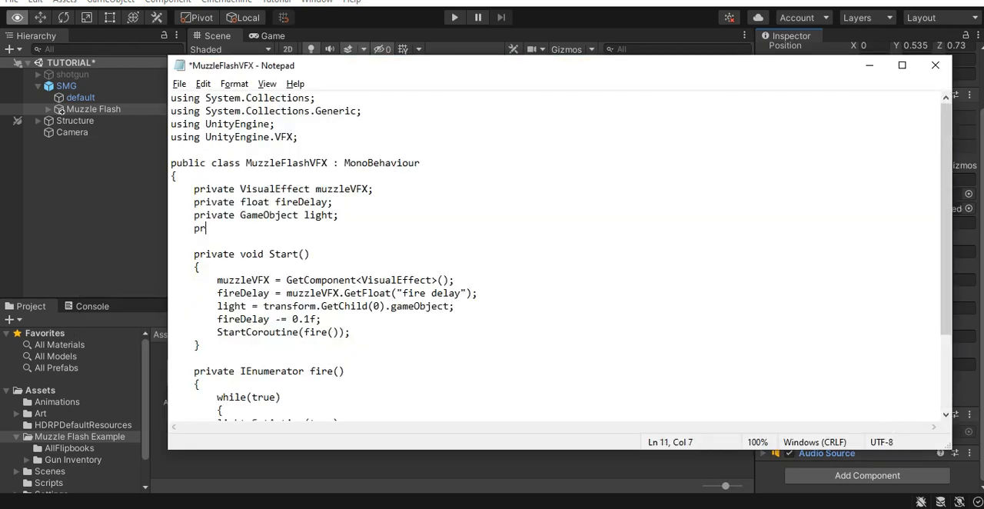
{"action": "type", "text": "ivate AudioSource"}
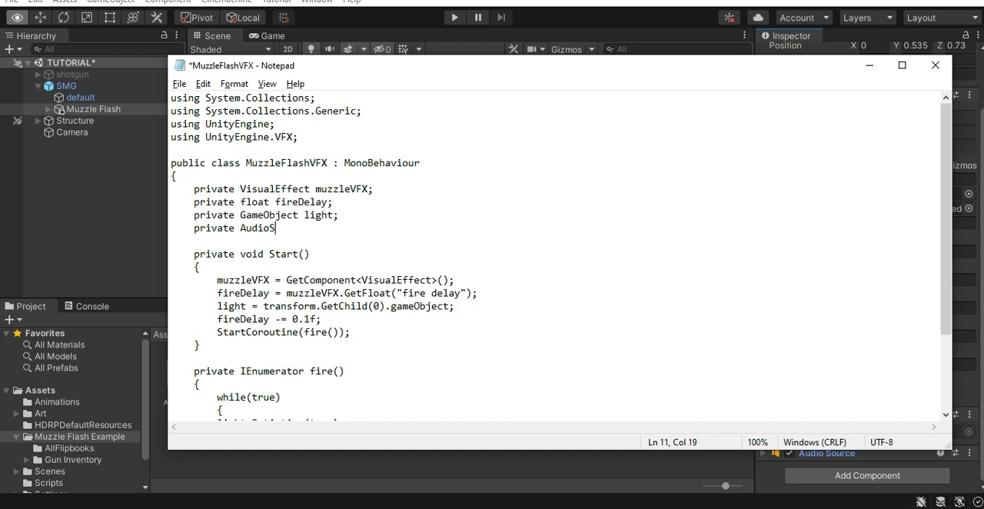
{"action": "type", "text": " audio"}
- In Start, assign audio with GetComponent<AudioSource>(); above the fireDelay subtraction
{"action": "type", "text": "a"}
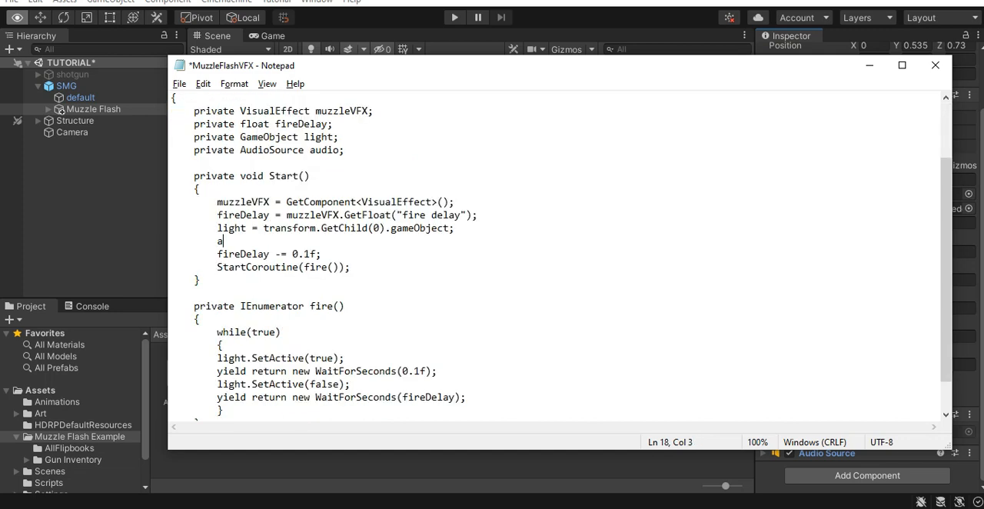
{"action": "type", "text": "udio = GetComponent<"}
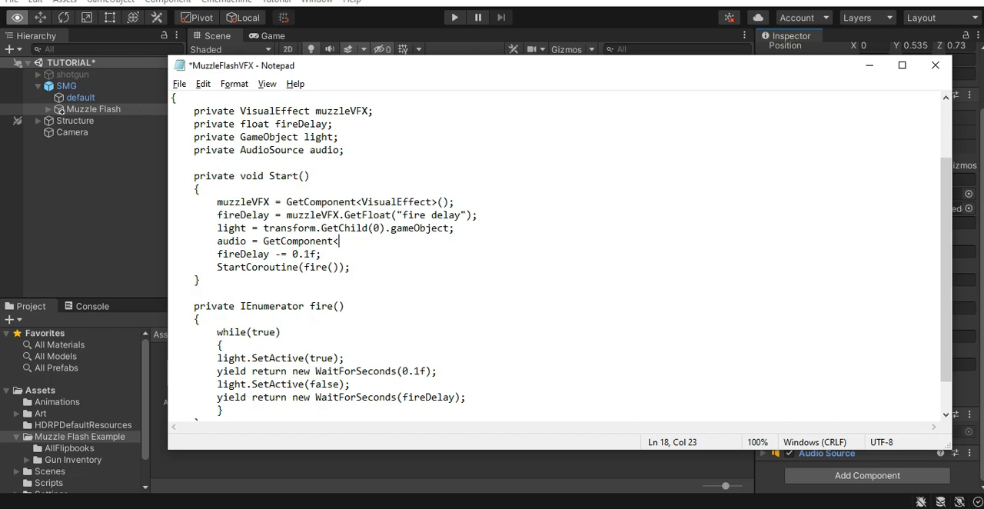
{"action": "type", "text": "AudioSource>();"}
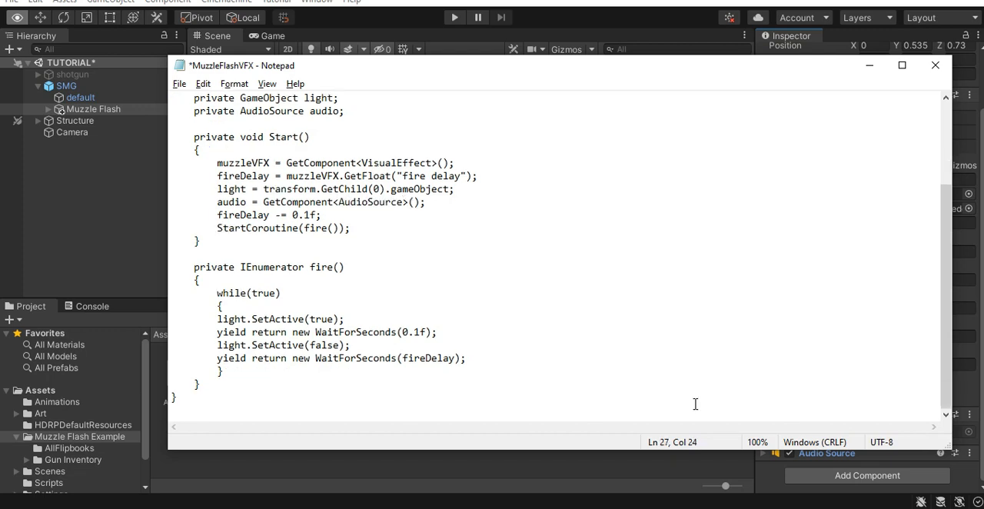
- Add an audio.Play call directly after light.SetActive(true) in the while loop
{"action": "key", "text": "Return"}
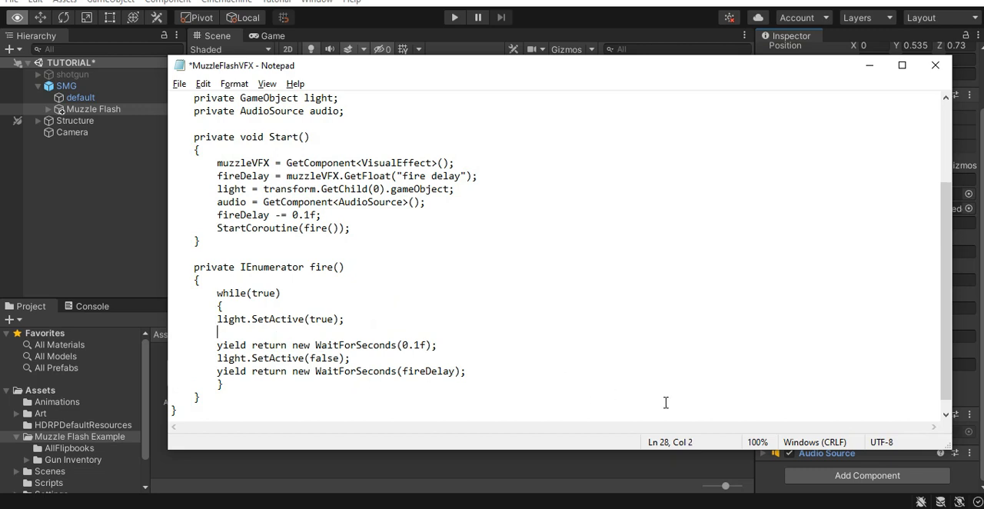
{"action": "type", "text": "audio.Play"}
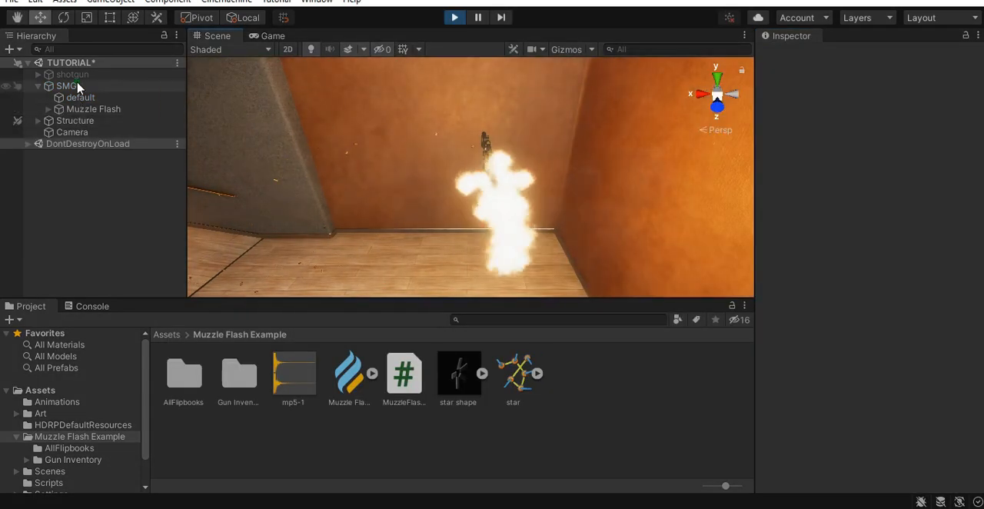
- Switch to Unity and, during play mode, move the SMG along X to about 41.49 to test the effect
{"action": "left_click", "coordinate": [75, 86]}
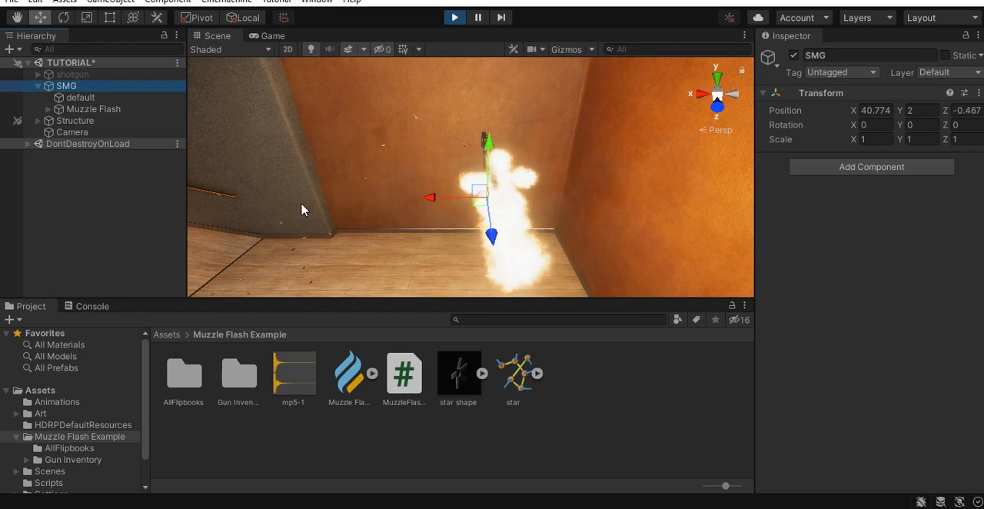
{"action": "left_click_drag", "start_coordinate": [431, 198], "coordinate": [420, 227]}
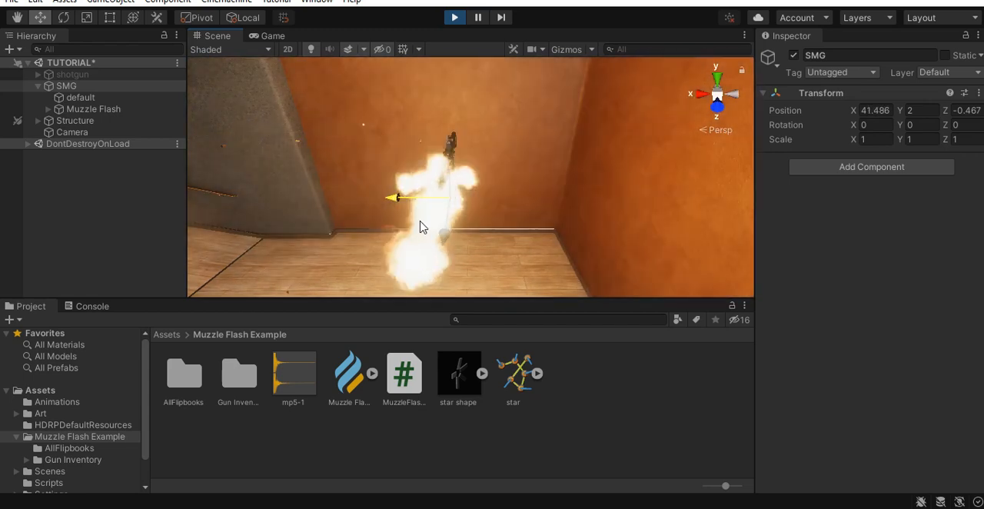
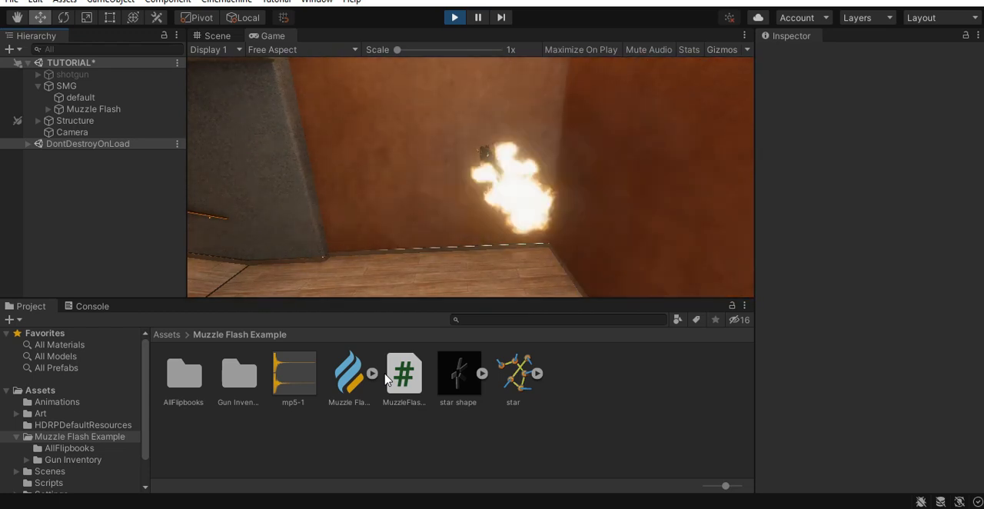
- Exit play mode and set the SMG Muzzle Flash's fire delay to 0.15
{"action": "left_click", "coordinate": [454, 17]}
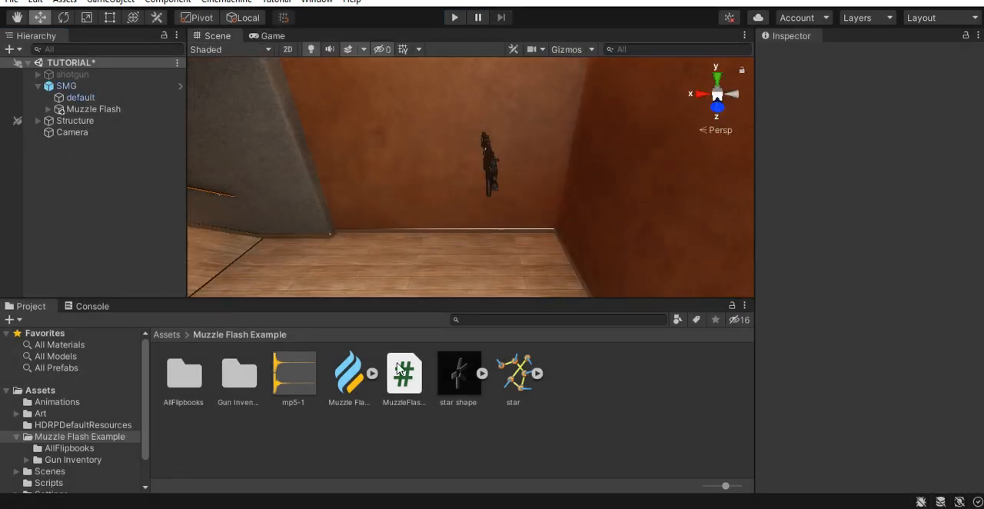
{"action": "right_click_drag", "start_coordinate": [500, 217], "coordinate": [501, 269]}
{"action": "right_click_drag", "start_coordinate": [477, 205], "coordinate": [481, 237]}
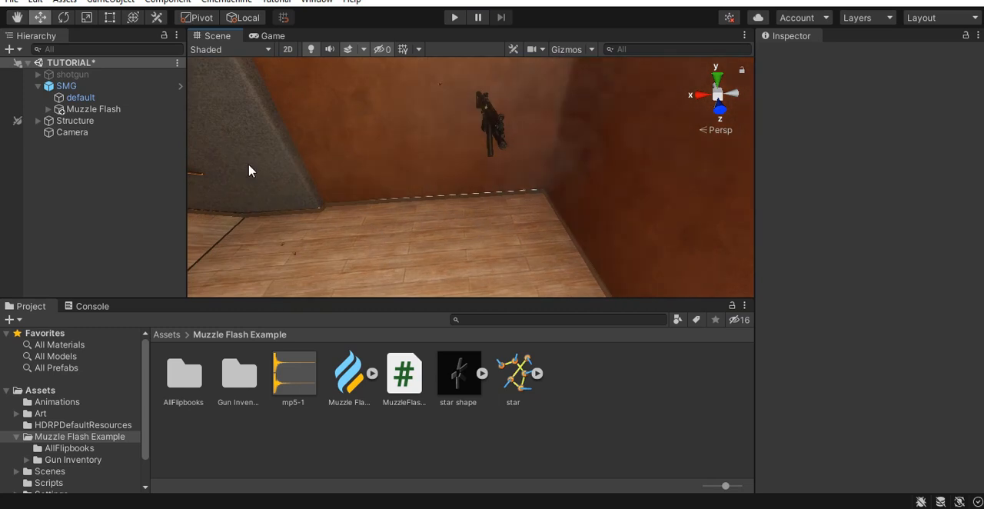
{"action": "left_click", "coordinate": [88, 109]}
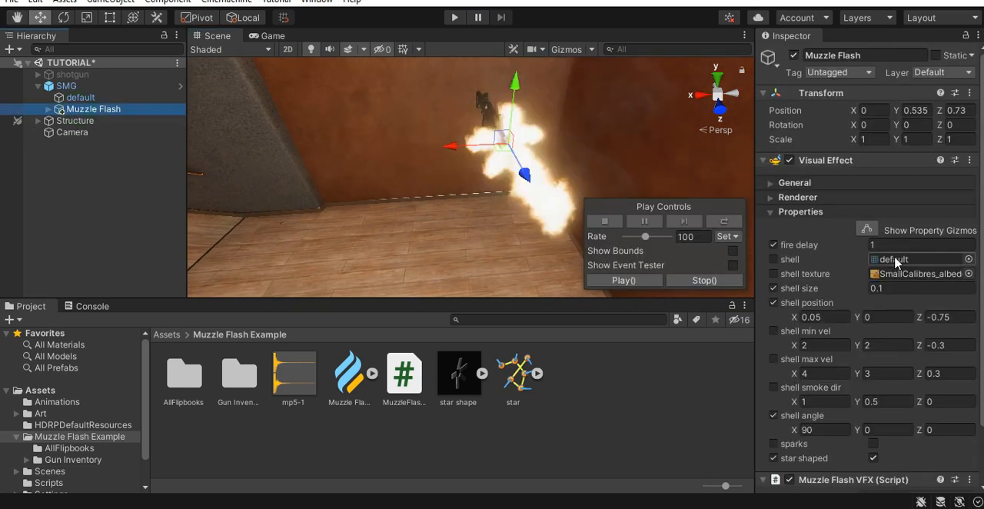
{"action": "left_click", "coordinate": [888, 244]}
{"action": "type", "text": "0.15"}
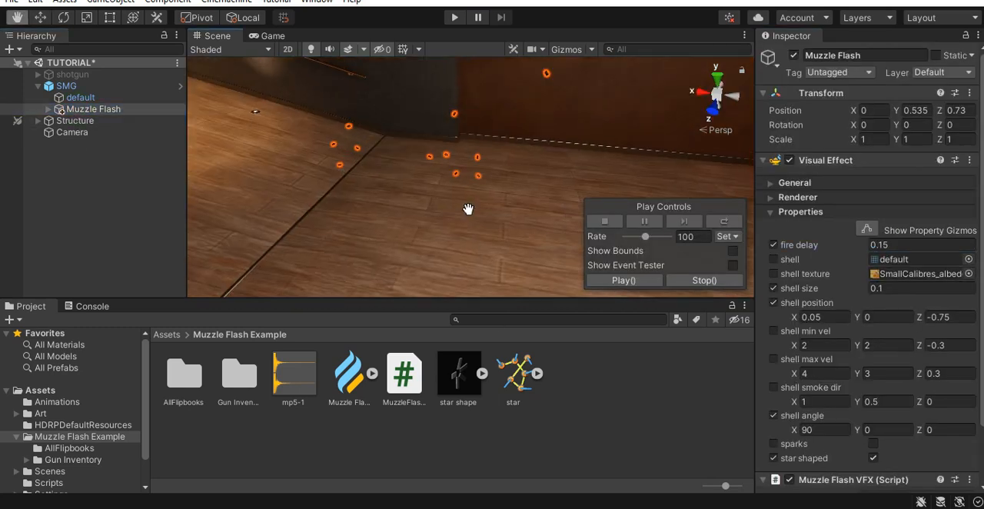
{"action": "middle_click_drag", "start_coordinate": [467, 211], "coordinate": [439, 226]}
{"action": "right_click_drag", "start_coordinate": [440, 226], "coordinate": [484, 229], "text": "alt"}
{"action": "left_click_drag", "start_coordinate": [483, 229], "coordinate": [463, 235], "text": "alt"}
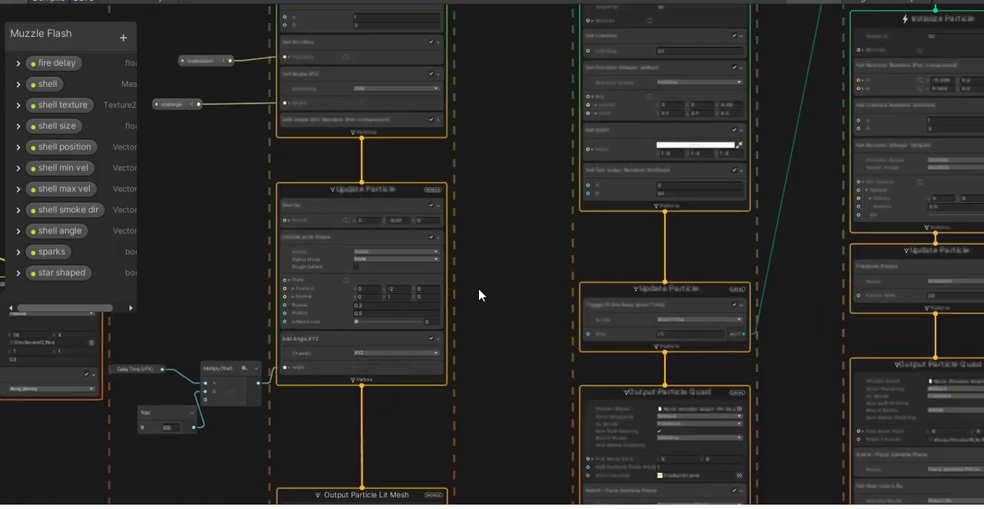
- In the Muzzle Flash graph, add an exposed float property named height with a value of 2
{"action": "scroll", "coordinate": [478, 292], "scroll_direction": "up", "scroll_amount": 5}
{"action": "middle_click_drag", "start_coordinate": [567, 313], "coordinate": [748, 310]}
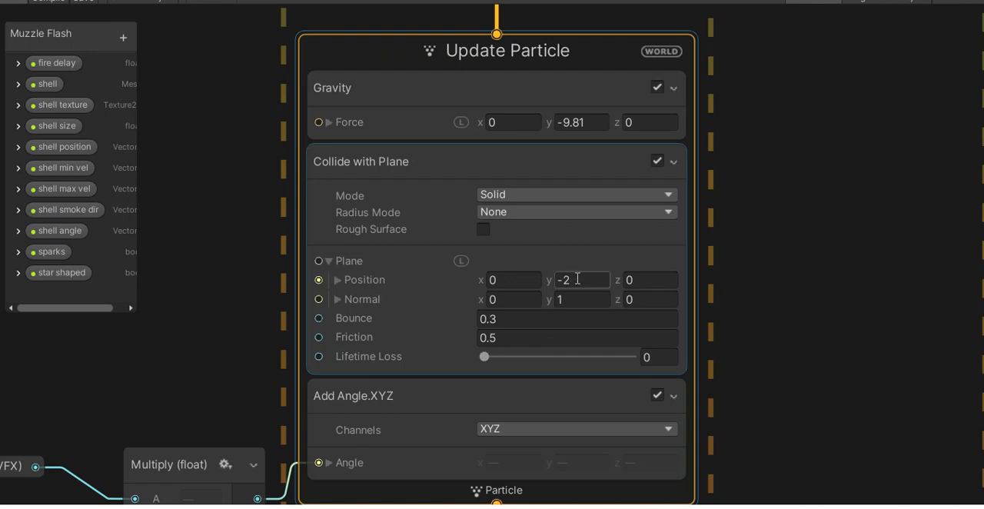
{"action": "left_click", "coordinate": [123, 37]}
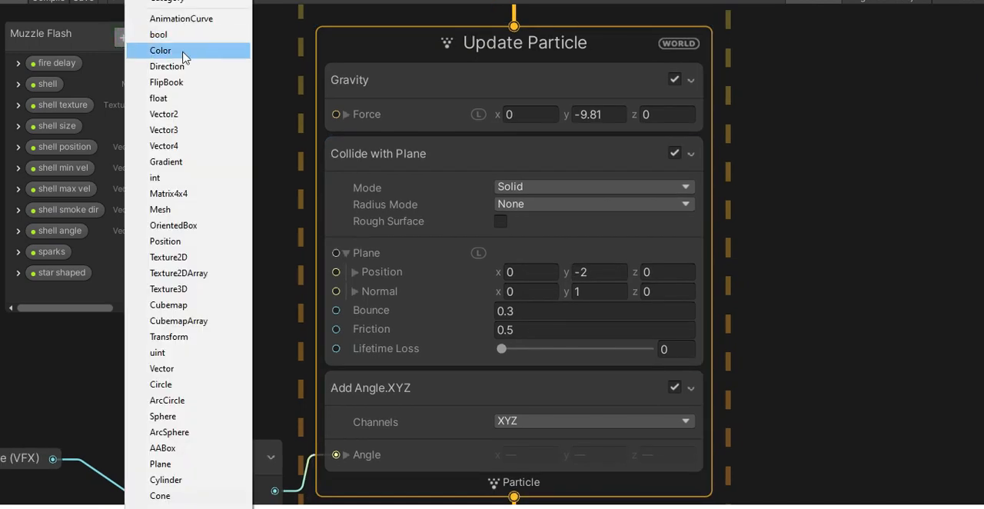
{"action": "left_click", "coordinate": [178, 97]}
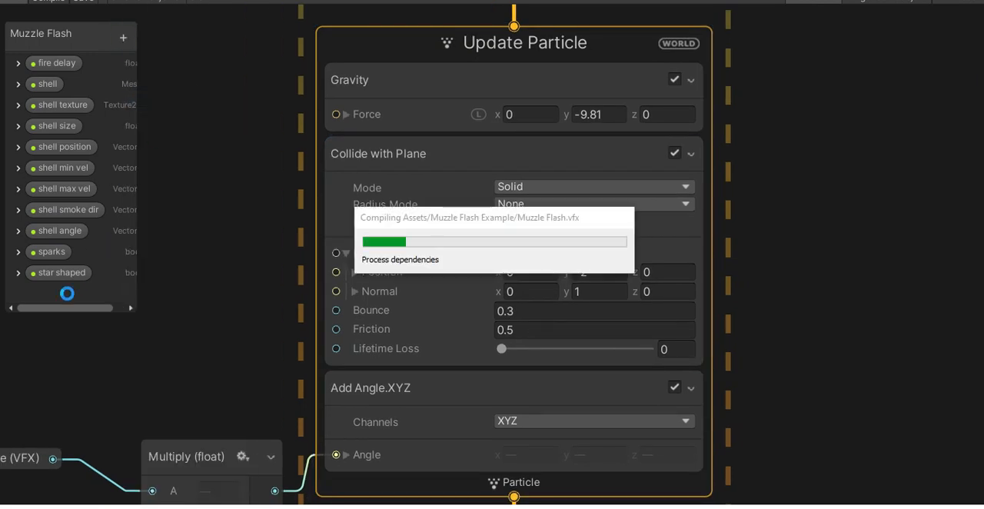
{"action": "type", "text": "height"}
{"action": "key", "text": "Return"}
{"action": "left_click", "coordinate": [96, 266]}
{"action": "type", "text": "2"}
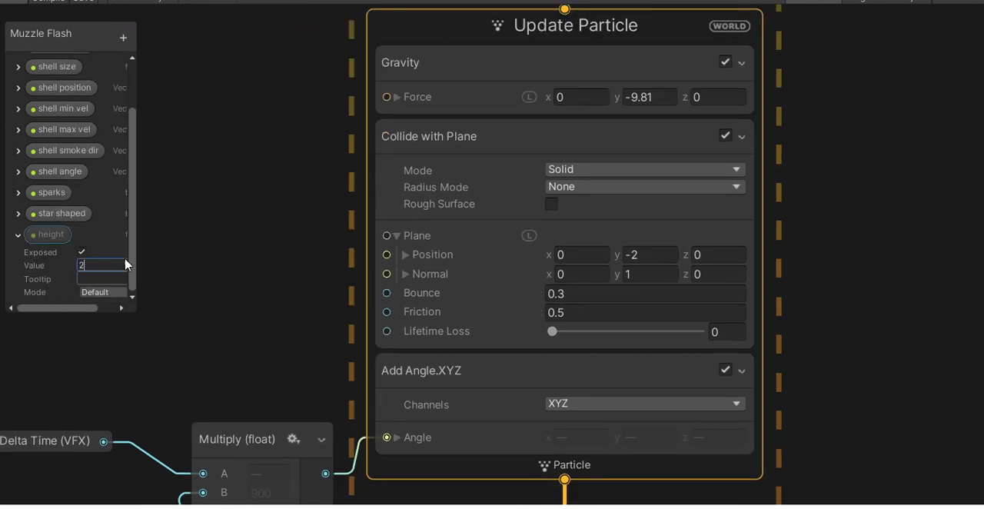
- Multiply the height property by -1 and connect the result to the Y position of the Collide with Plane block's plane
{"action": "left_click_drag", "start_coordinate": [51, 234], "coordinate": [240, 218]}
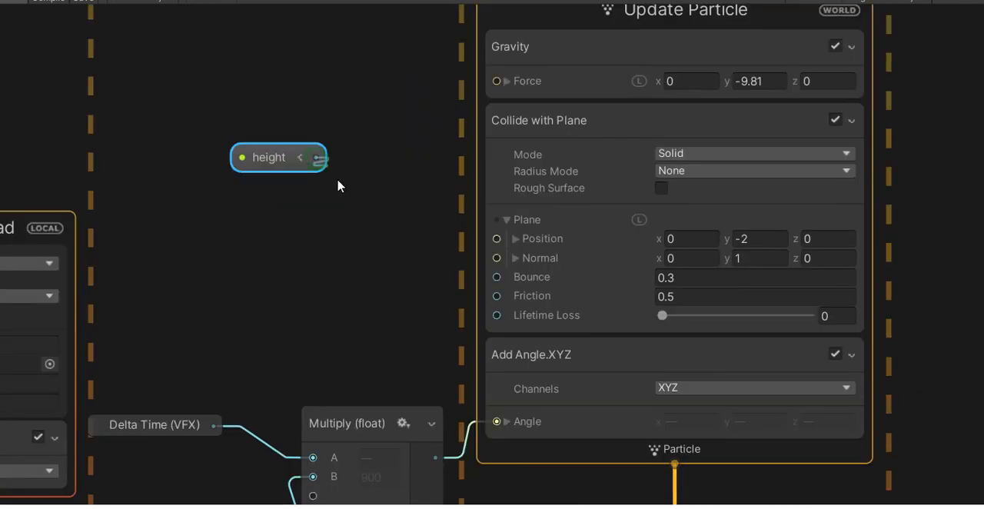
{"action": "left_click_drag", "start_coordinate": [315, 157], "coordinate": [338, 268]}
{"action": "type", "text": "mul"}
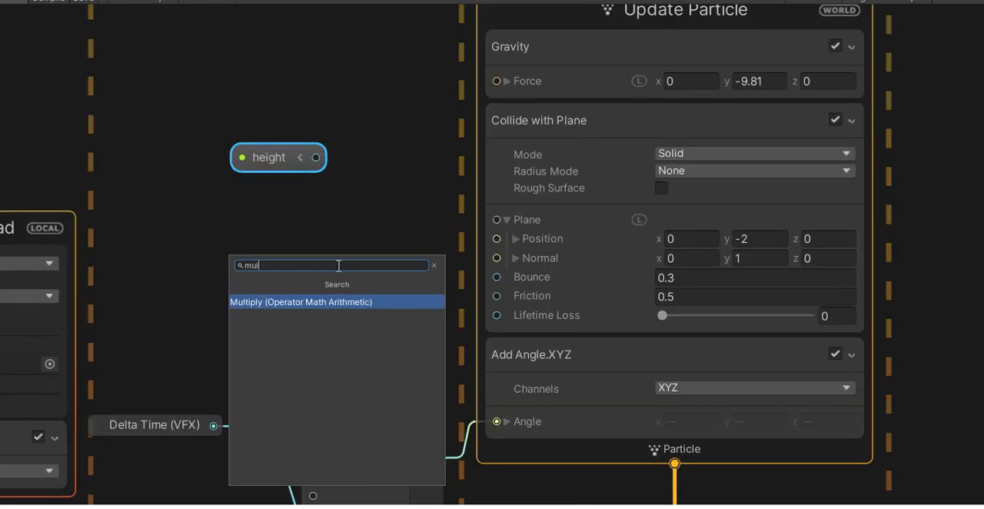
{"action": "type", "text": "t"}
{"action": "key", "text": "Return"}
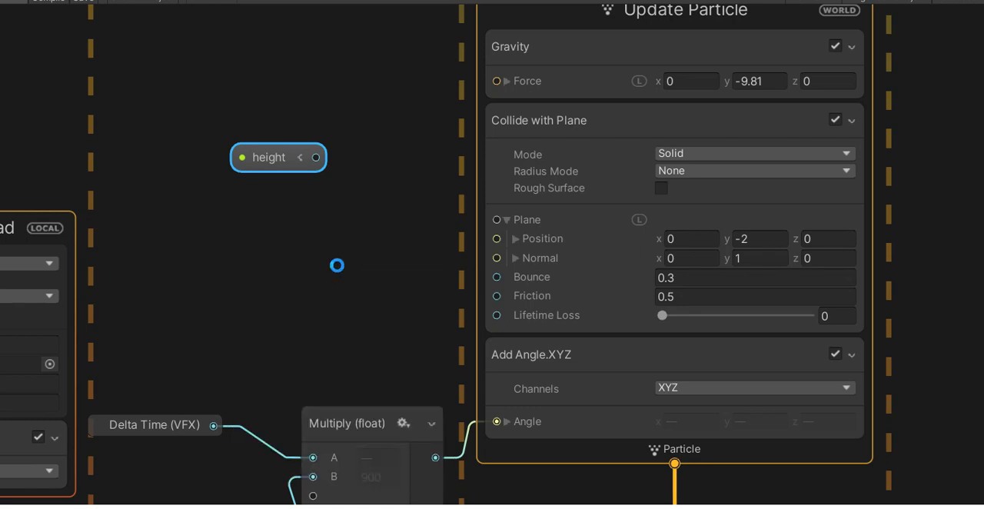
{"action": "left_click", "coordinate": [379, 296]}
{"action": "type", "text": "-1"}
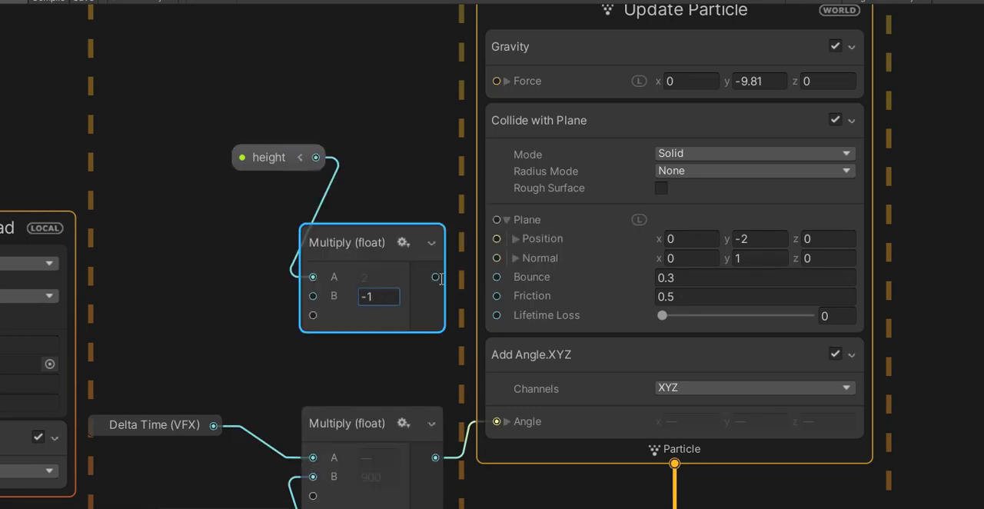
{"action": "left_click", "coordinate": [515, 239]}
{"action": "left_click_drag", "start_coordinate": [435, 277], "coordinate": [496, 276]}
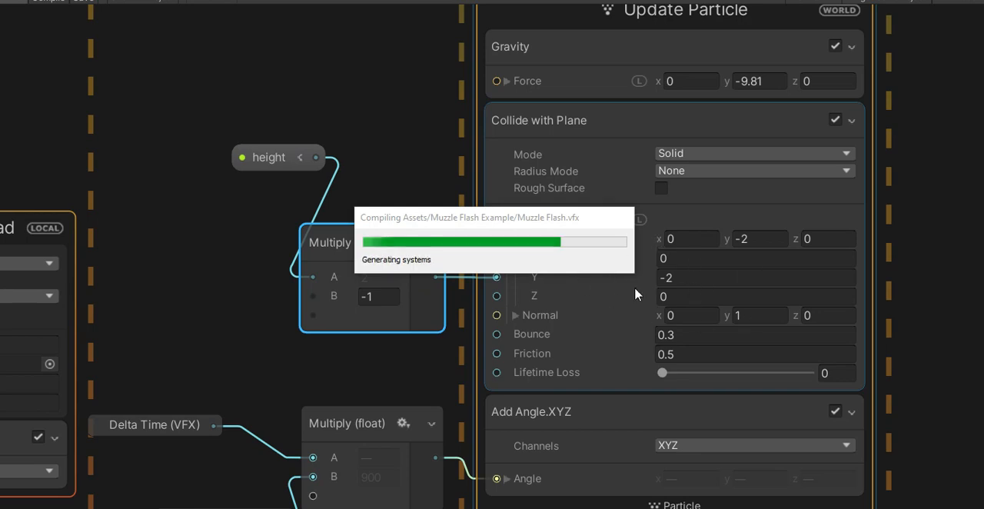
- Switch to Notepad and insert blank lines below yield return new WaitForSeconds(fireDelay); inside the while loop
{"action": "key", "text": "alt+Tab"}
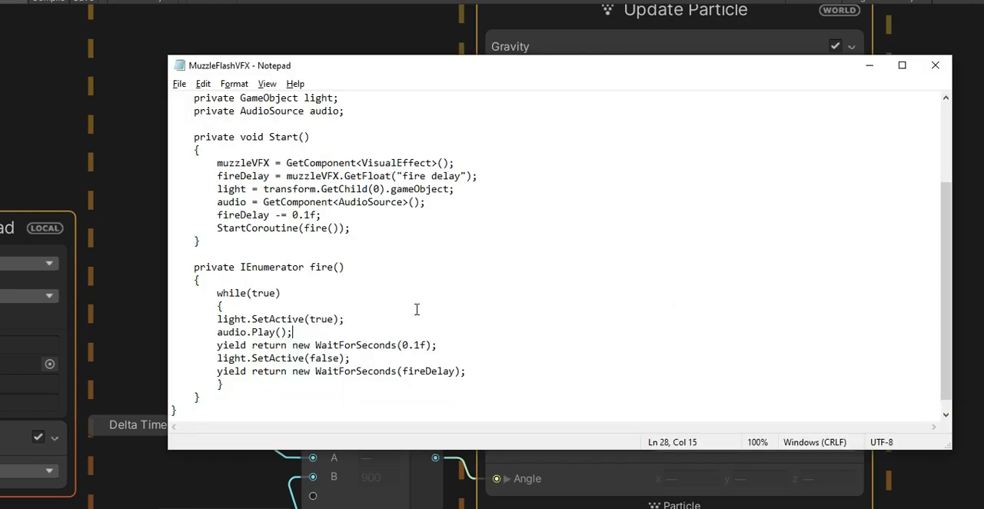
{"action": "scroll", "coordinate": [416, 309], "scroll_direction": "up", "scroll_amount": 3}
{"action": "scroll", "coordinate": [421, 302], "scroll_direction": "down", "scroll_amount": 3}
{"action": "left_click", "coordinate": [505, 358]}
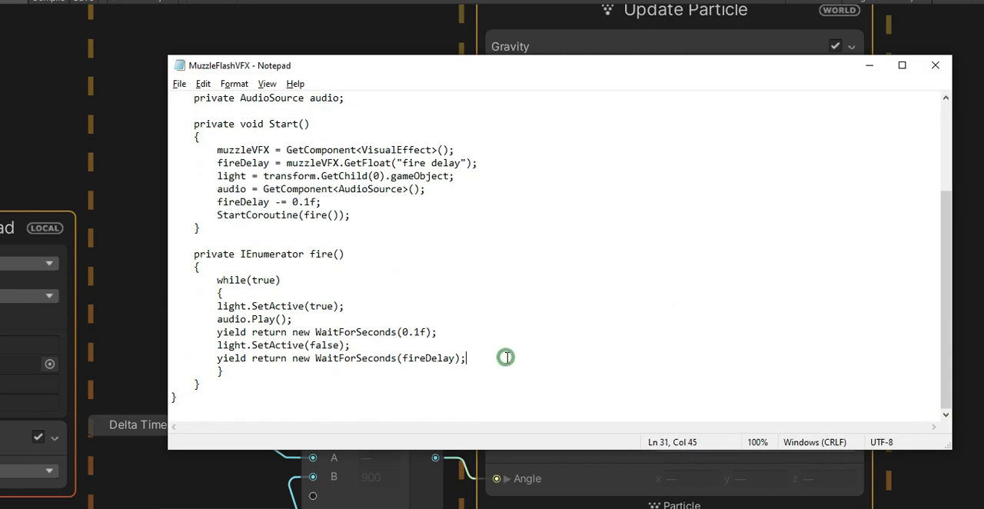
{"action": "key", "text": "Return"}
{"action": "key", "text": "Return"}
{"action": "key", "text": "Return"}
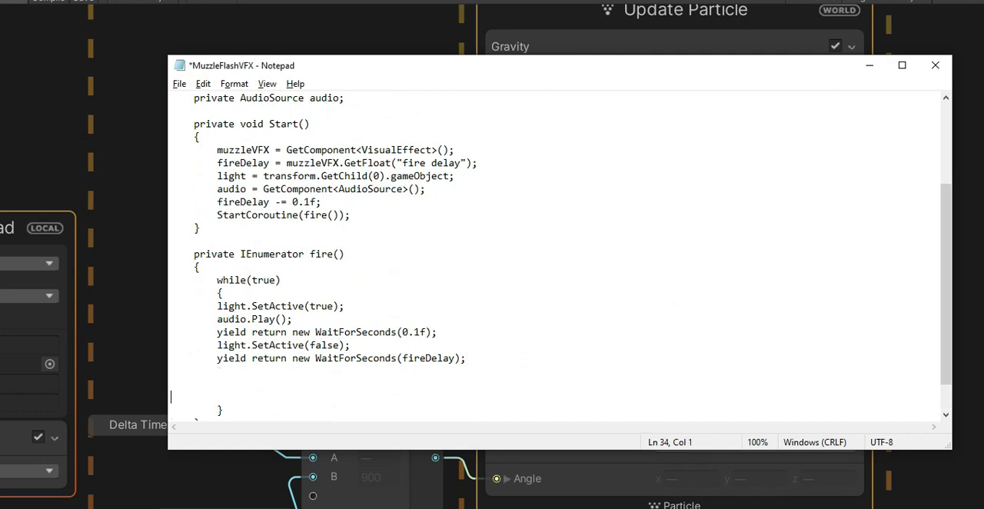
{"action": "scroll", "coordinate": [633, 382], "scroll_direction": "up", "scroll_amount": 1}
{"action": "scroll", "coordinate": [632, 380], "scroll_direction": "down", "scroll_amount": 2}
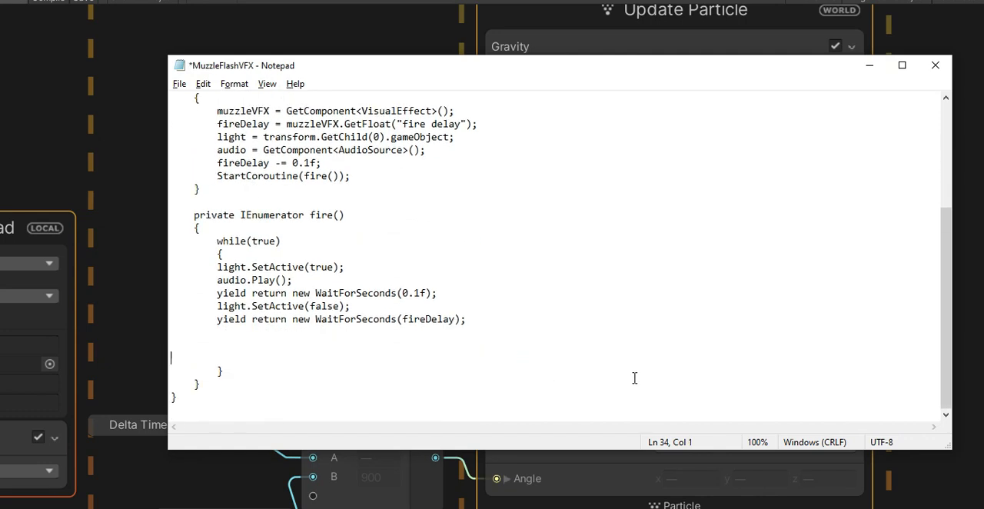
- Add the line Ray ray = new Ray(transform.position, -tranform.up); below the fireDelay wait
{"action": "key", "text": "Tab"}
{"action": "type", "text": "Ray ray = new Ray(tra"}
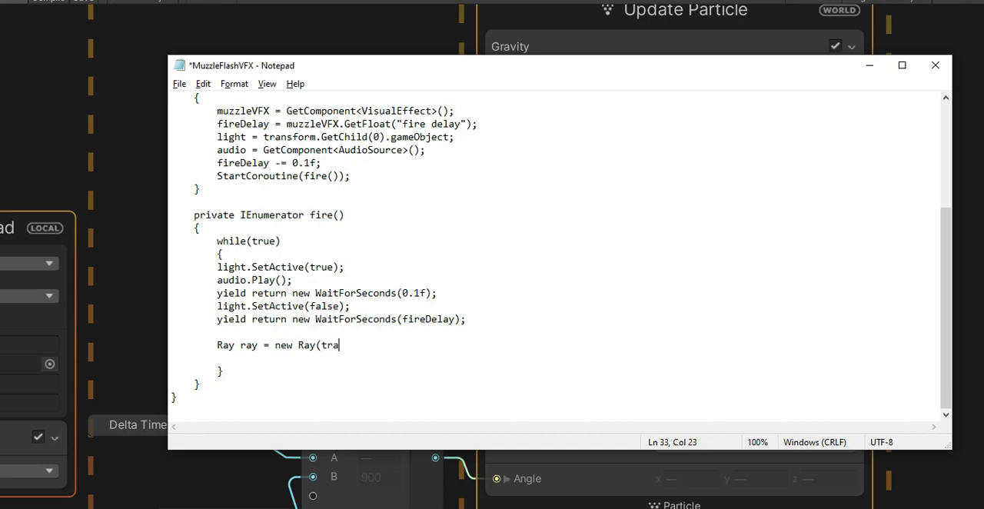
{"action": "type", "text": "nsform.position"}
{"action": "type", "text": "n"}
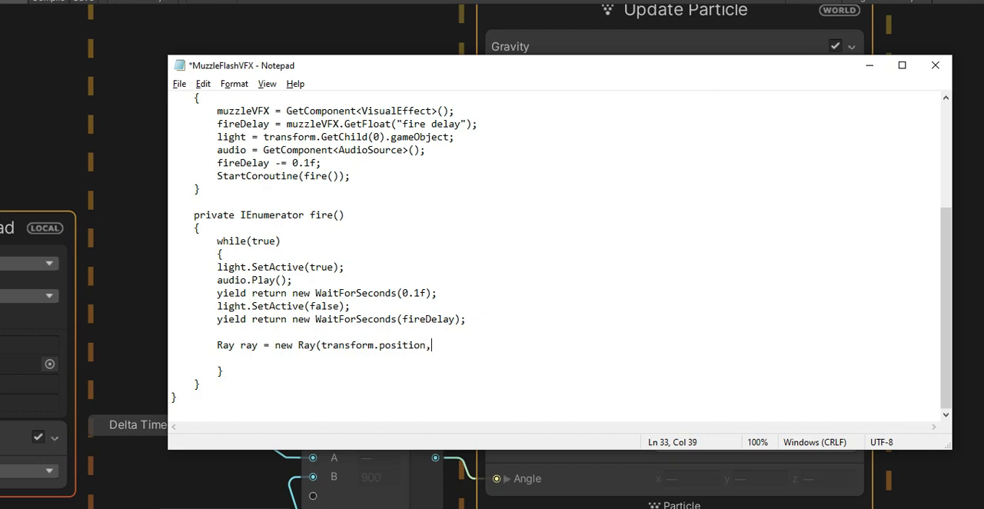
{"action": "type", "text": ", -tranform.up);"}
- Declare RaycastHit hit; on the line below the ray declaration
{"action": "key", "text": "Return"}
{"action": "type", "text": "RaycastHit hit;"}
{"action": "key", "text": "Return"}
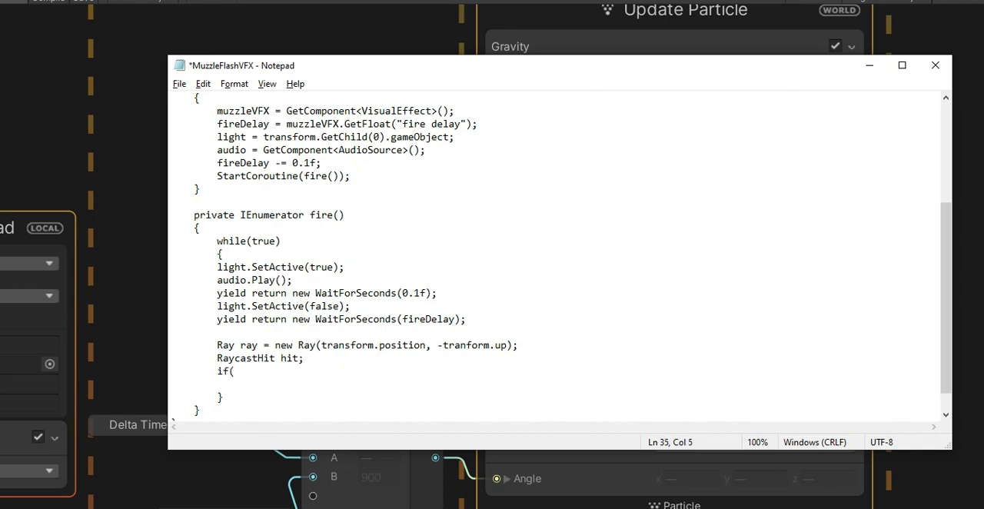
- Add an if(Physics.Raycast(ray, out hit)) block with braces below the hit declaration
{"action": "type", "text": "if(Physics"}
{"action": "type", "text": ".RA"}
{"action": "type", "text": "ay"}
{"action": "type", "text": "cast"}
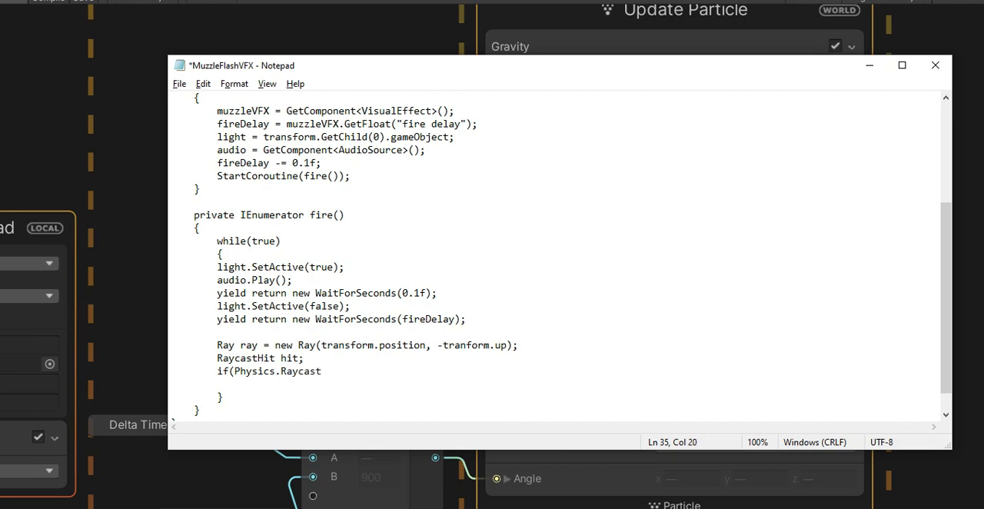
{"action": "type", "text": "(ray, out hi"}
{"action": "type", "text": ")){"}
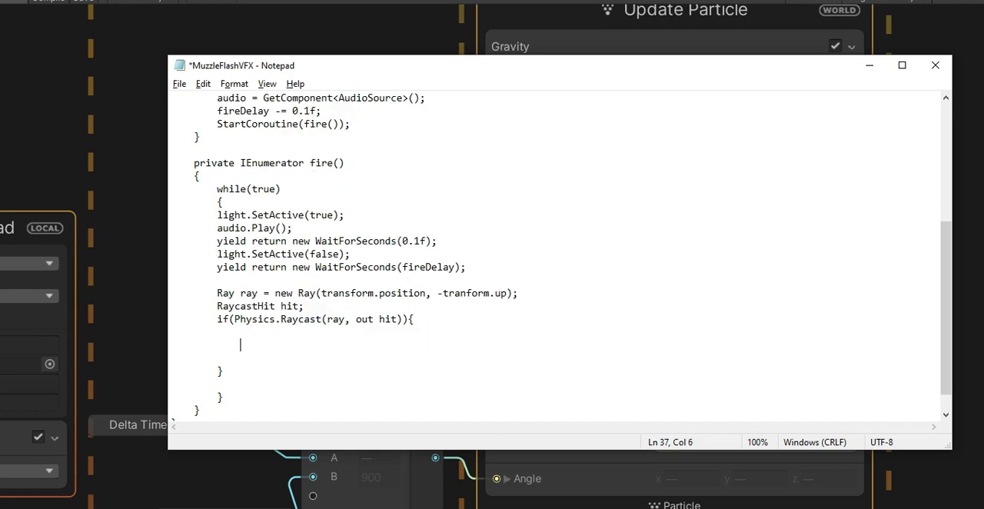
{"action": "type", "text": "muzzle"}
- Inside the raycast block, call muzzleVFX.SetFloat with "height" and hit.distance
{"action": "scroll", "coordinate": [623, 323], "scroll_direction": "up", "scroll_amount": 2}
{"action": "scroll", "coordinate": [622, 322], "scroll_direction": "down", "scroll_amount": 3}
{"action": "type", "text": "VFX."}
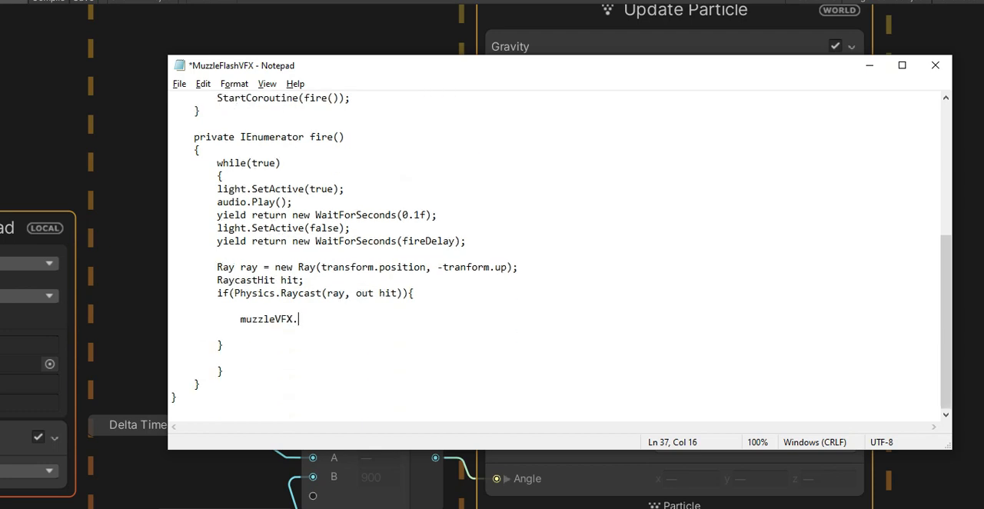
{"action": "type", "text": "SetFloa"}
{"action": "type", "text": "t(\"\""}
{"action": "type", "text": "height"}
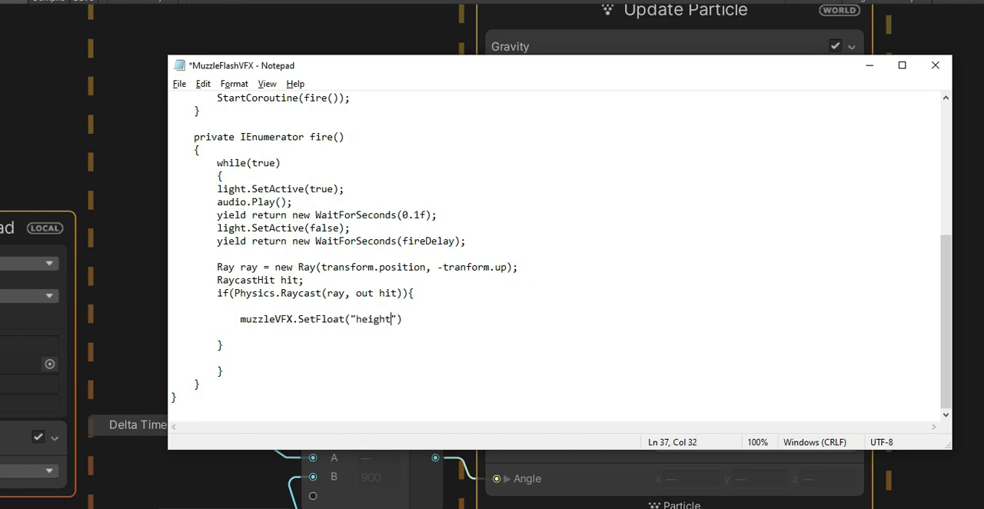
{"action": "type", "text": ", hit.distance"}
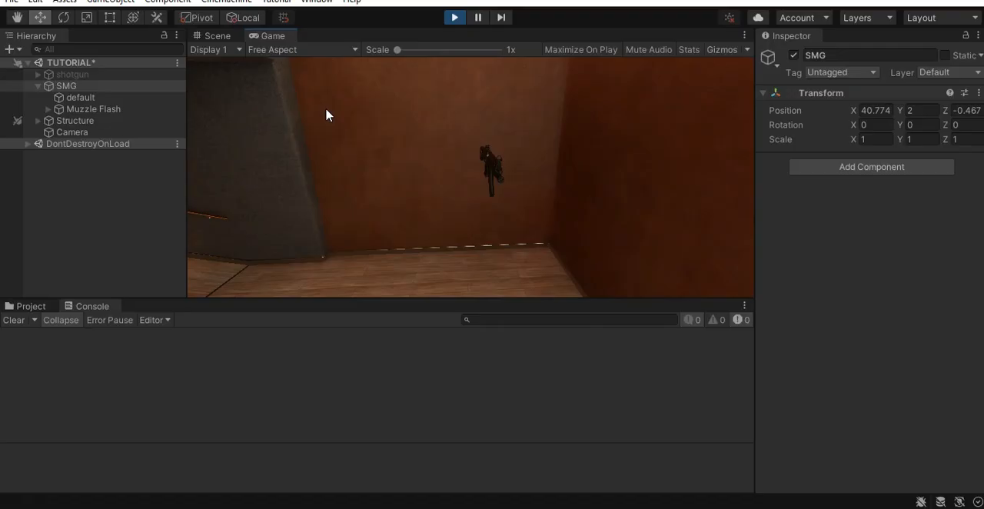
- In Unity's Scene view during play mode, lower the SMG to a Y position of about 0.38
{"action": "left_click", "coordinate": [212, 39]}
{"action": "right_click_drag", "start_coordinate": [329, 123], "coordinate": [613, 118]}
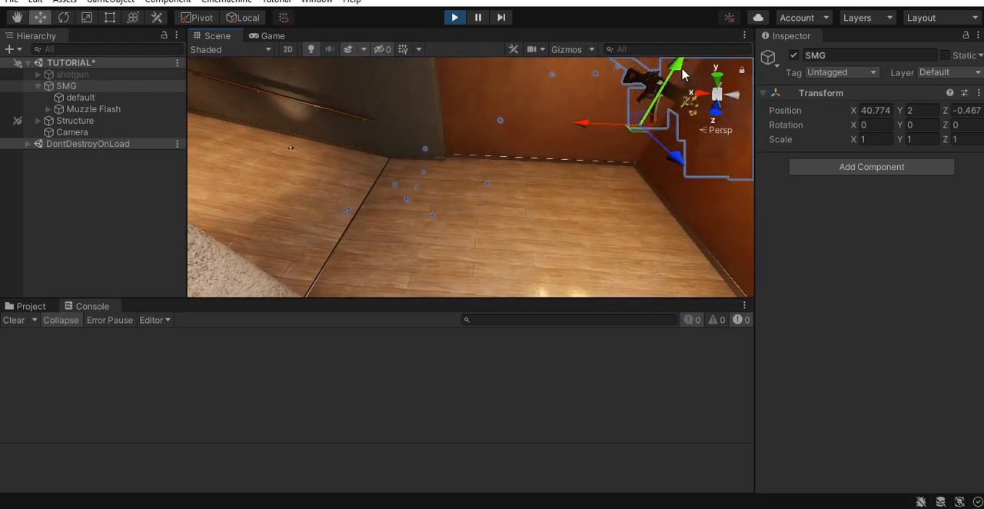
{"action": "left_click_drag", "start_coordinate": [662, 90], "coordinate": [638, 175]}
{"action": "scroll", "coordinate": [531, 195], "scroll_direction": "up", "scroll_amount": 3}
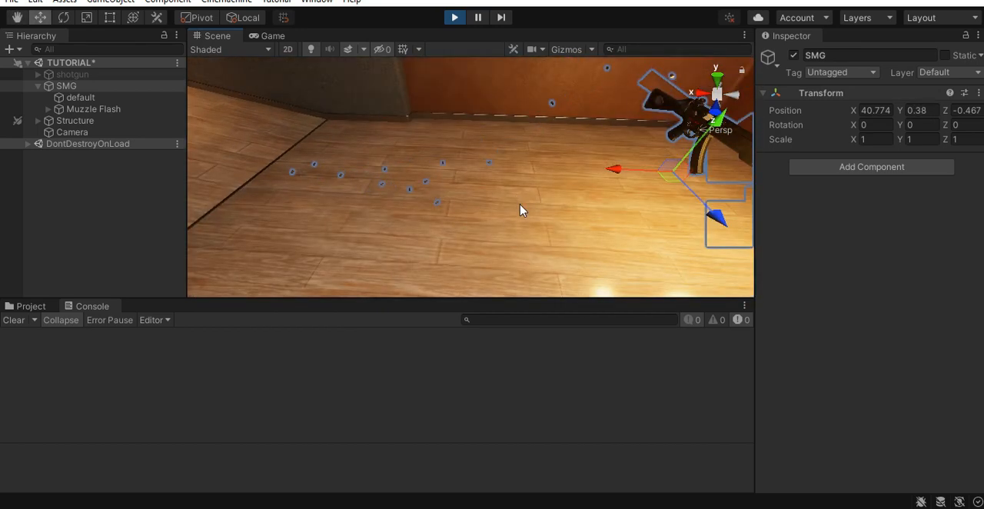
- Examine from several angles how the ejected shells collide with the floor around the SMG
{"action": "right_click_drag", "start_coordinate": [520, 208], "coordinate": [580, 208]}
{"action": "middle_click_drag", "start_coordinate": [579, 209], "coordinate": [573, 195]}
{"action": "right_click_drag", "start_coordinate": [479, 167], "coordinate": [384, 153]}
{"action": "scroll", "coordinate": [538, 200], "scroll_direction": "down", "scroll_amount": 3}
{"action": "middle_click_drag", "start_coordinate": [528, 200], "coordinate": [451, 219]}
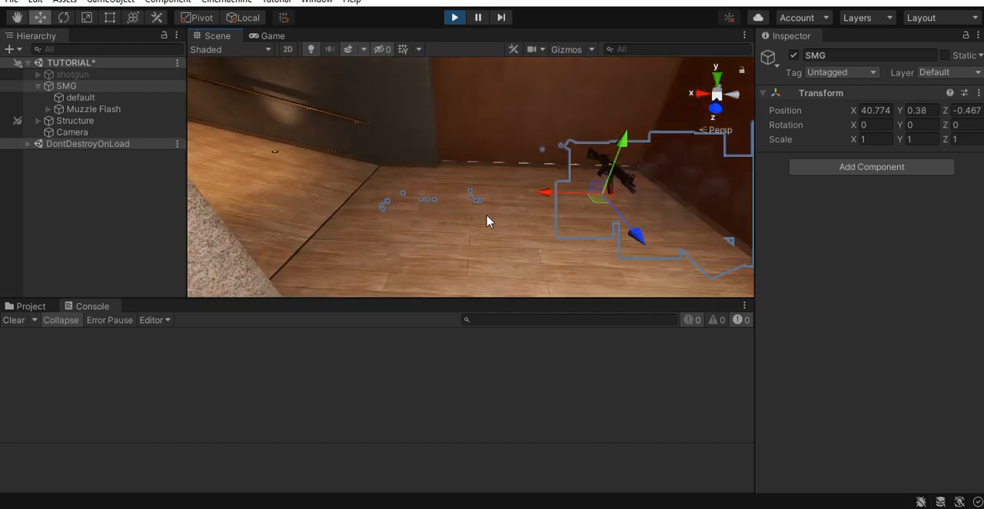
{"action": "right_click_drag", "start_coordinate": [523, 249], "coordinate": [609, 219]}
{"action": "left_click_drag", "start_coordinate": [546, 173], "coordinate": [554, 38]}
{"action": "right_click_drag", "start_coordinate": [435, 257], "coordinate": [538, 138]}
{"action": "right_click_drag", "start_coordinate": [556, 190], "coordinate": [407, 205]}
{"action": "right_click_drag", "start_coordinate": [513, 195], "coordinate": [441, 272]}
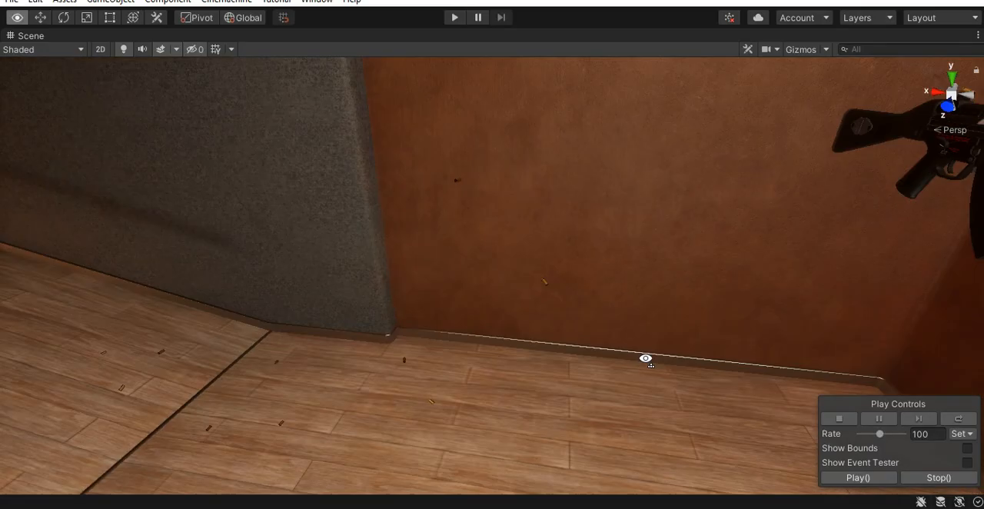
{"action": "mouse_move", "coordinate": [646, 358]}
{"action": "right_mouse_down"}
{"action": "mouse_move", "coordinate": [852, 307]}
{"action": "mouse_move", "coordinate": [556, 374]}
{"action": "mouse_move", "coordinate": [628, 351]}
{"action": "mouse_move", "coordinate": [541, 349]}
{"action": "mouse_move", "coordinate": [545, 336]}
{"action": "mouse_move", "coordinate": [555, 343]}
{"action": "right_mouse_up"}
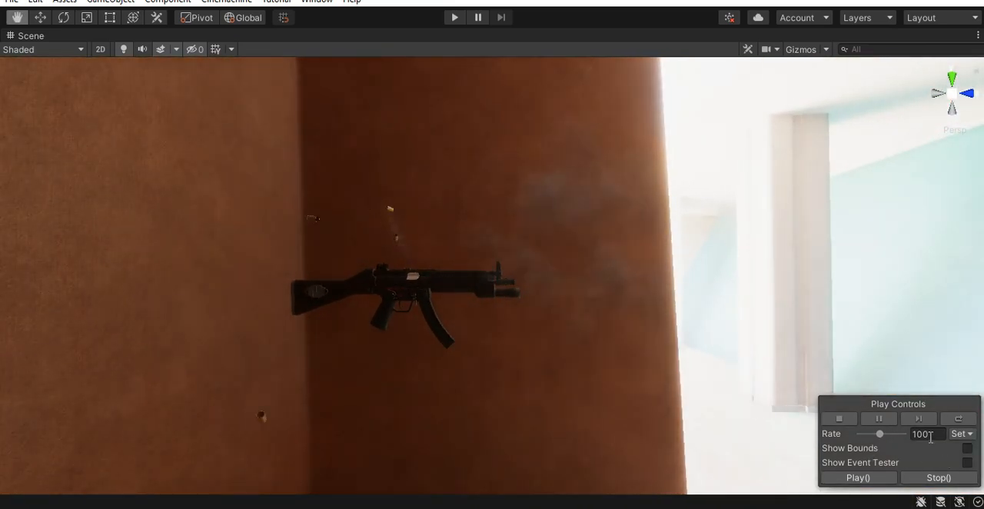